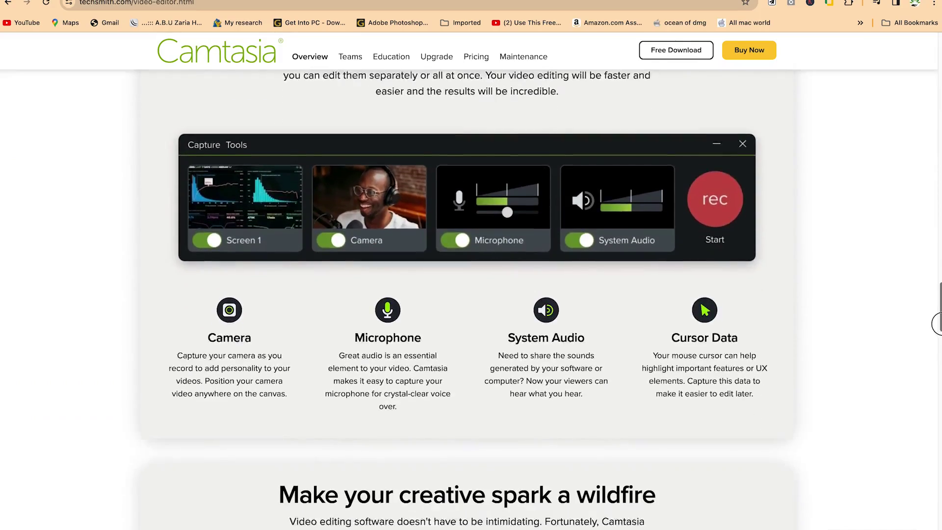
pyautogui.moveTo(941, 324); pyautogui.dragTo(936, 430)
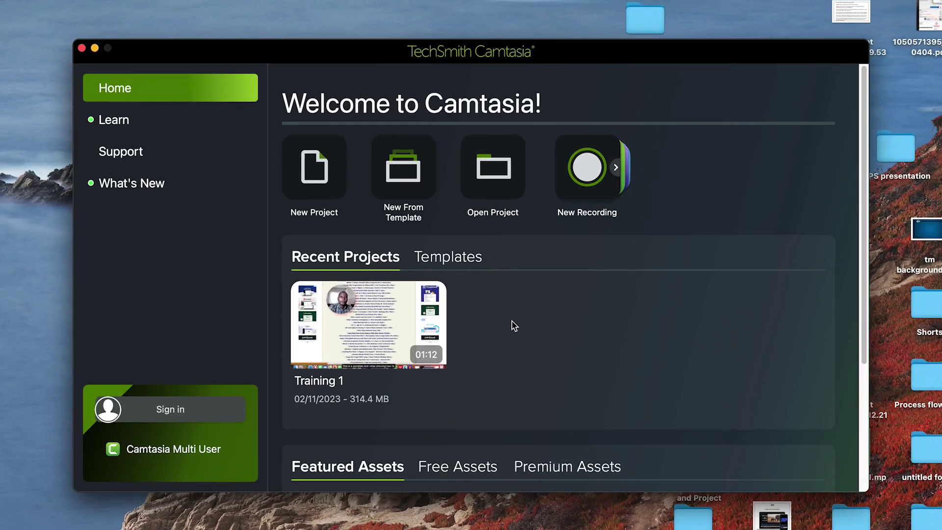
# Look through the Learn tutorials, Support resources and What's New pages of the welcome window, and return to the home page
pyautogui.click(156, 131)
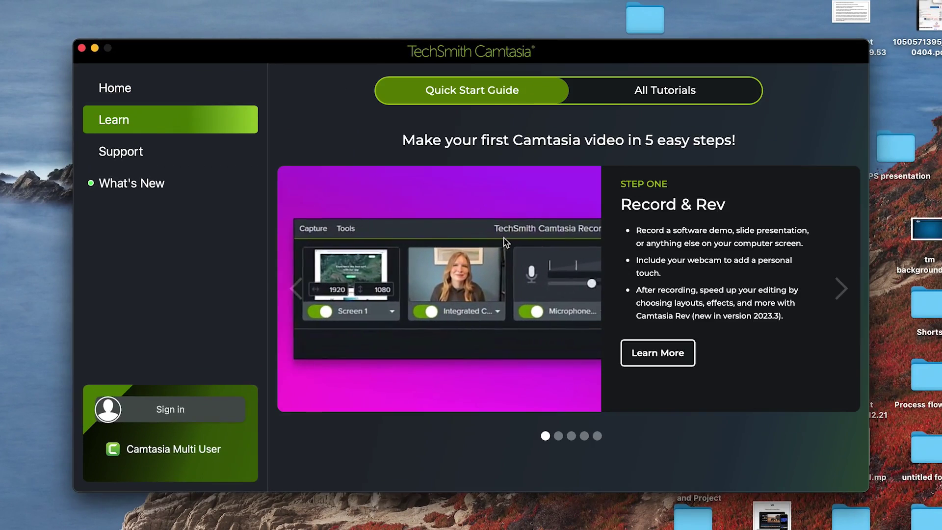
pyautogui.click(740, 95)
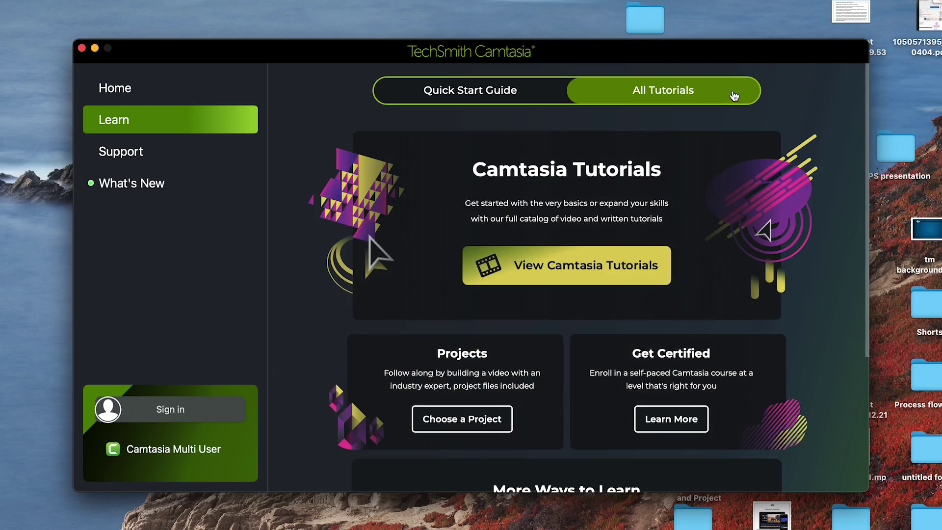
pyautogui.click(96, 167)
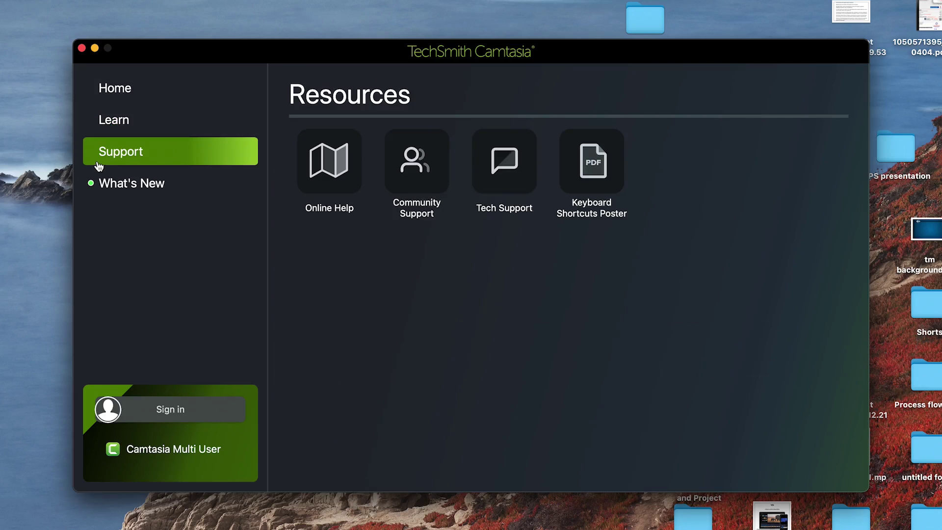
pyautogui.click(126, 185)
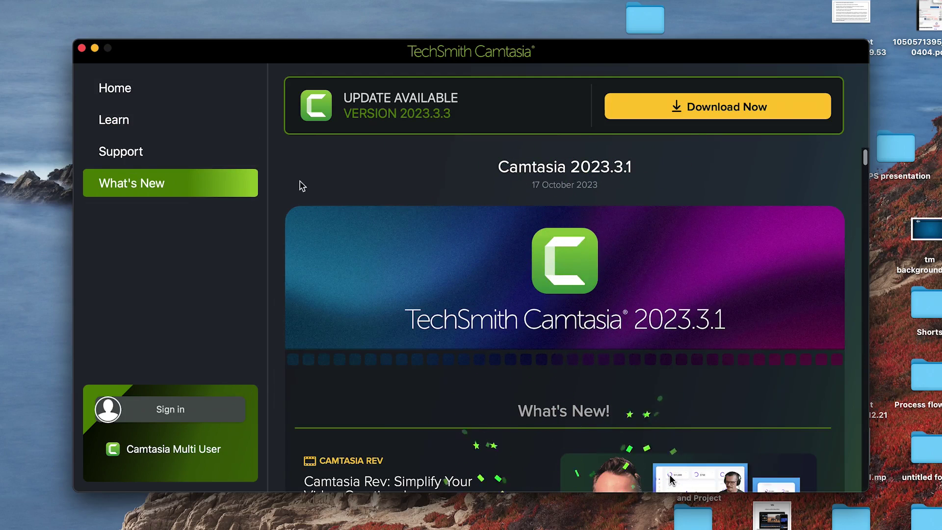
pyautogui.click(135, 98)
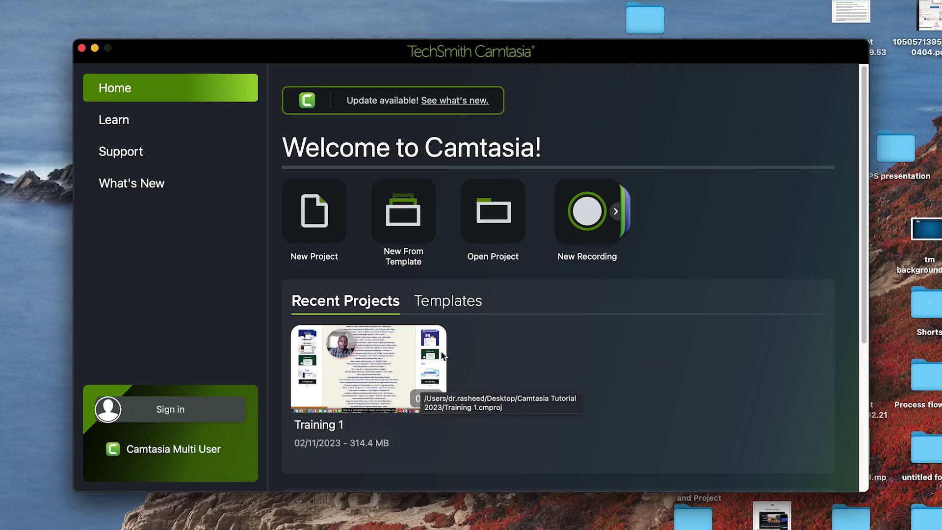
# Look over the available project templates on the home page and create a new blank project
pyautogui.click(464, 312)
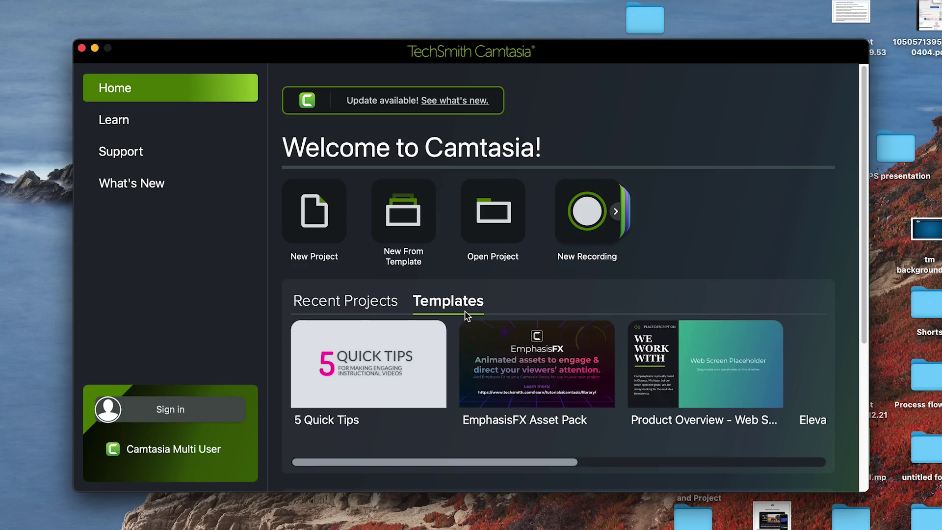
pyautogui.scroll(-3, 481, 366)
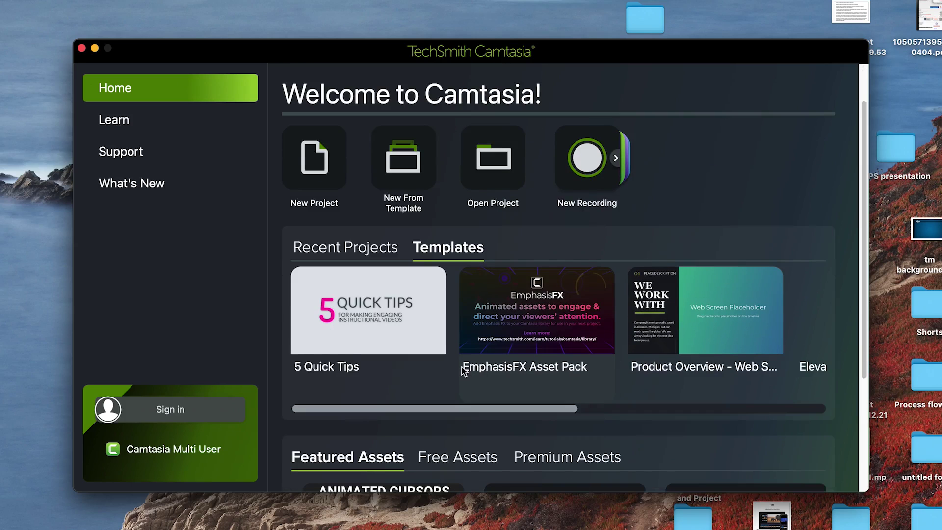
pyautogui.scroll(3, 461, 369)
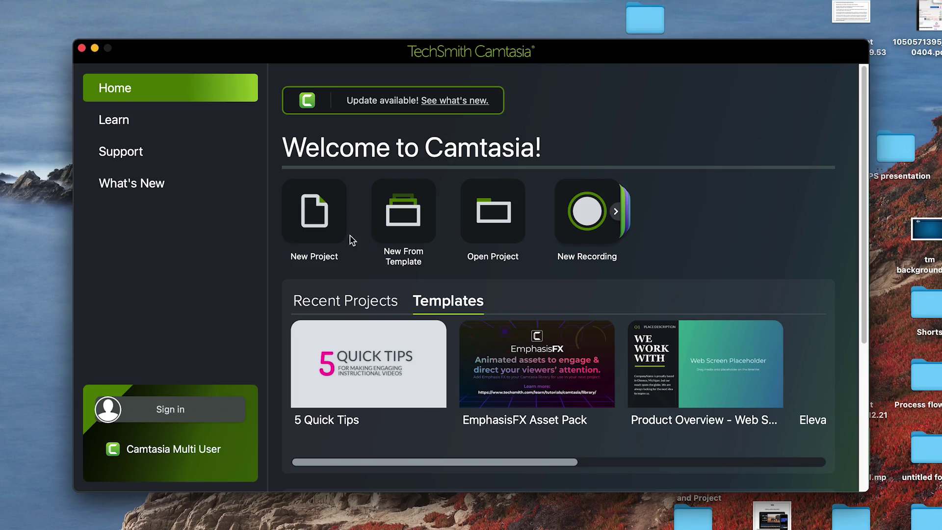
pyautogui.click(315, 230)
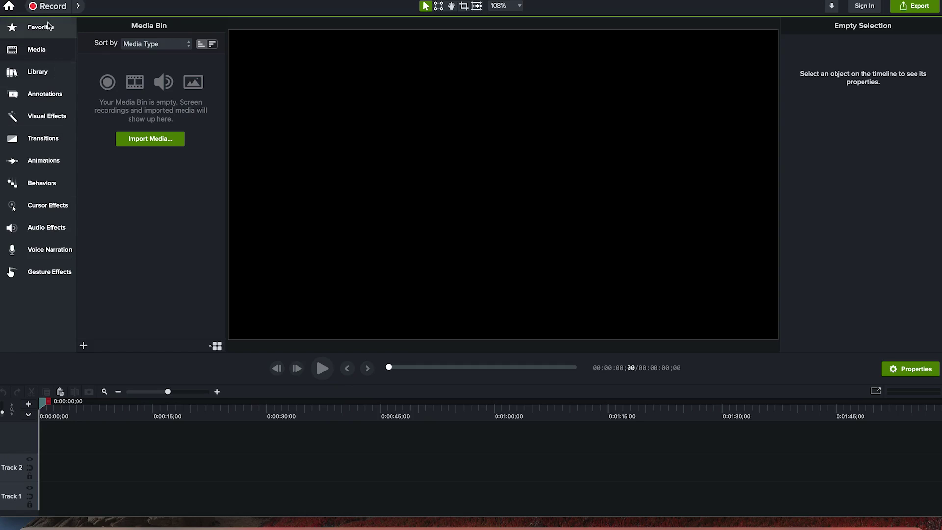
# Look over the editor's Favorites, Media, Library, Annotations and Visual Effects tool categories, finishing on Favorites and the Media Bin
pyautogui.click(47, 26)
pyautogui.click(38, 49)
pyautogui.click(53, 72)
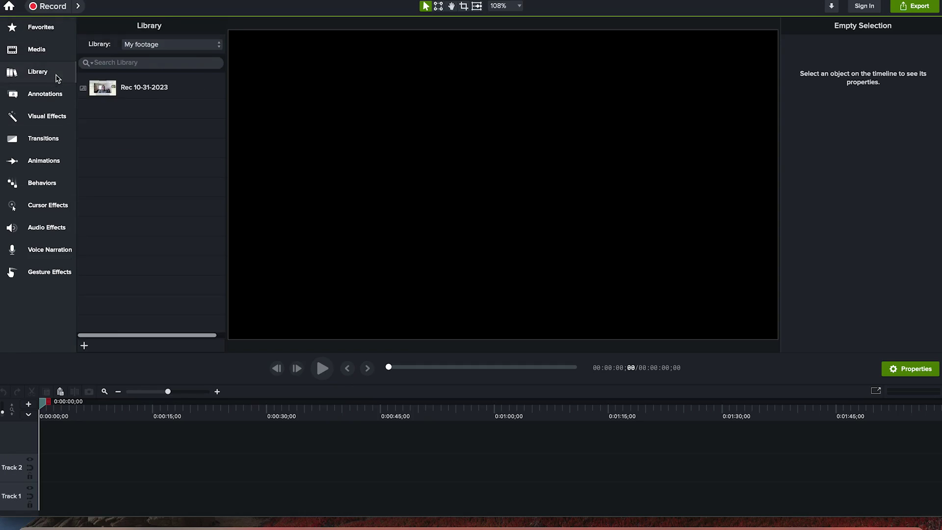
pyautogui.click(55, 92)
pyautogui.click(46, 115)
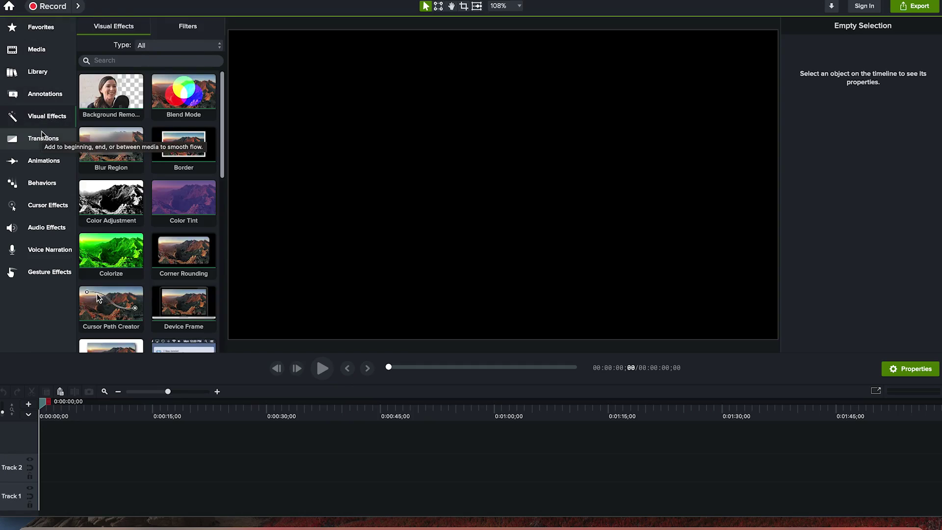
pyautogui.click(48, 28)
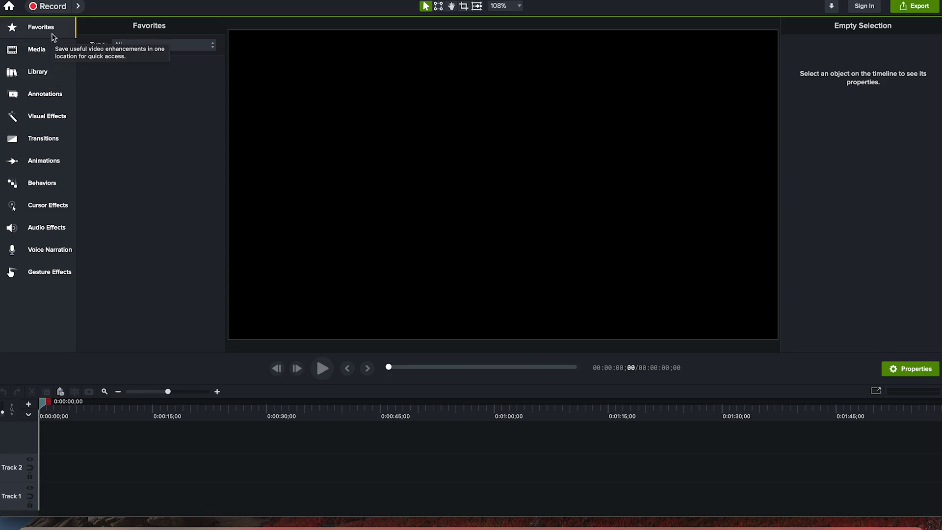
pyautogui.click(42, 57)
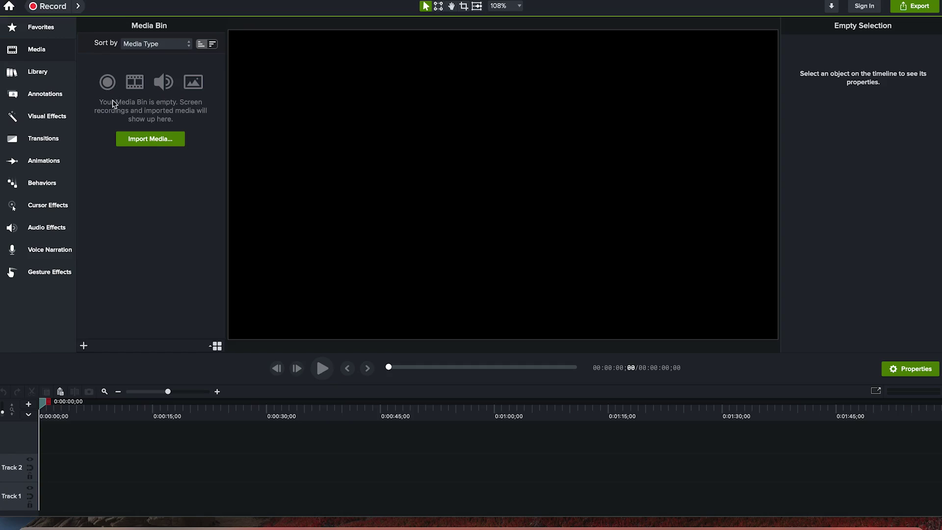
# Switch the asset library to Camtasia 2023 and look through its asset folders
pyautogui.click(54, 72)
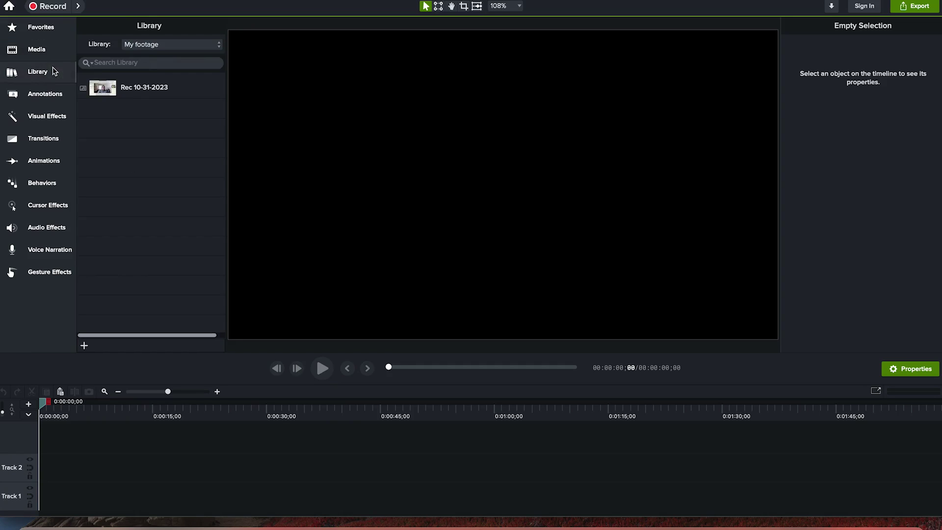
pyautogui.click(155, 45)
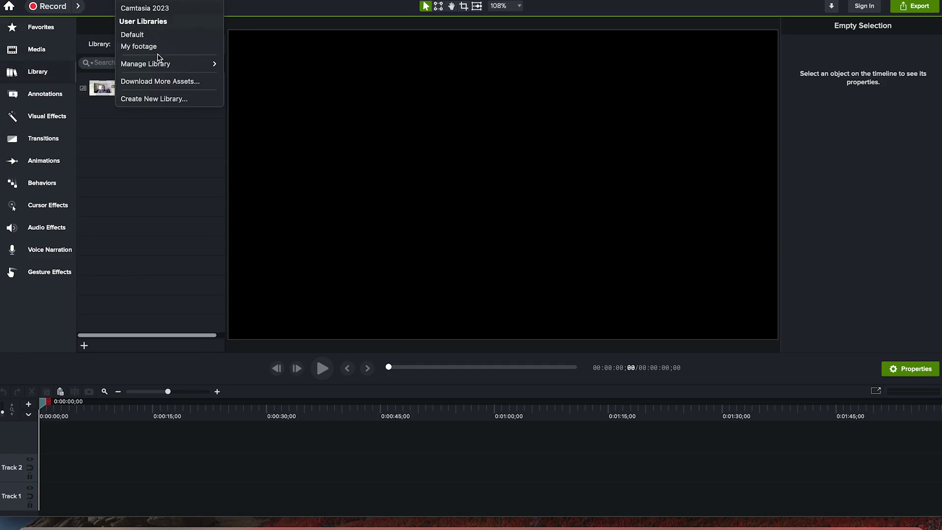
pyautogui.click(175, 6)
pyautogui.scroll(-2, 117, 233)
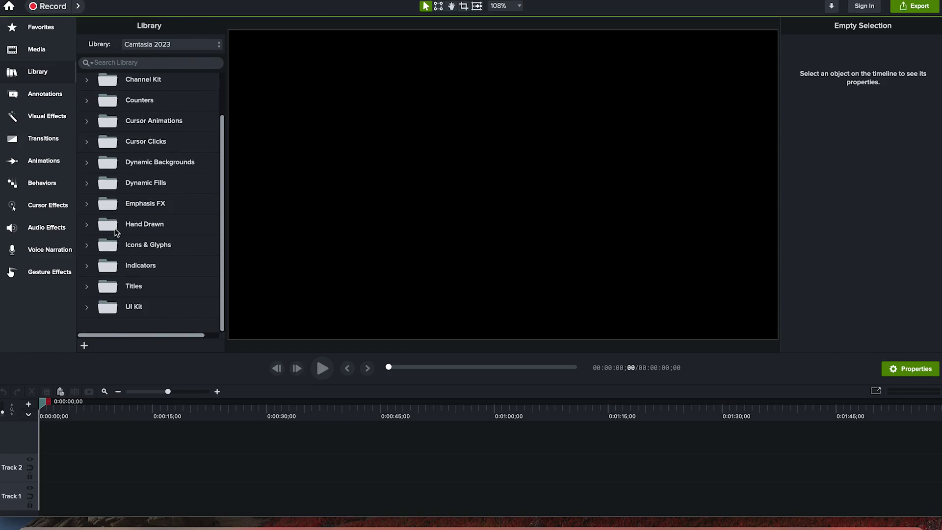
pyautogui.scroll(2, 131, 107)
pyautogui.scroll(-2, 133, 191)
pyautogui.scroll(2, 132, 189)
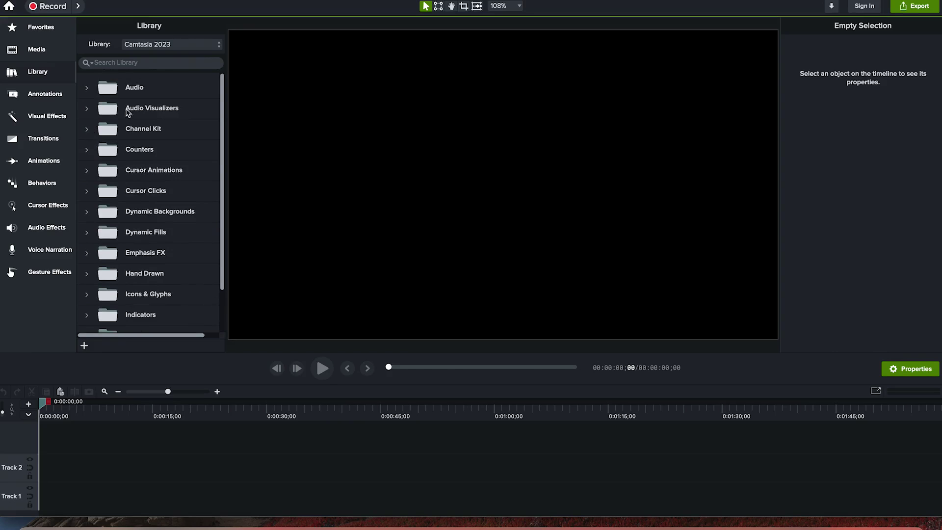
# Examine the annotation types, from callouts and arrows through shapes and blur & highlight to sketch motion
pyautogui.click(37, 101)
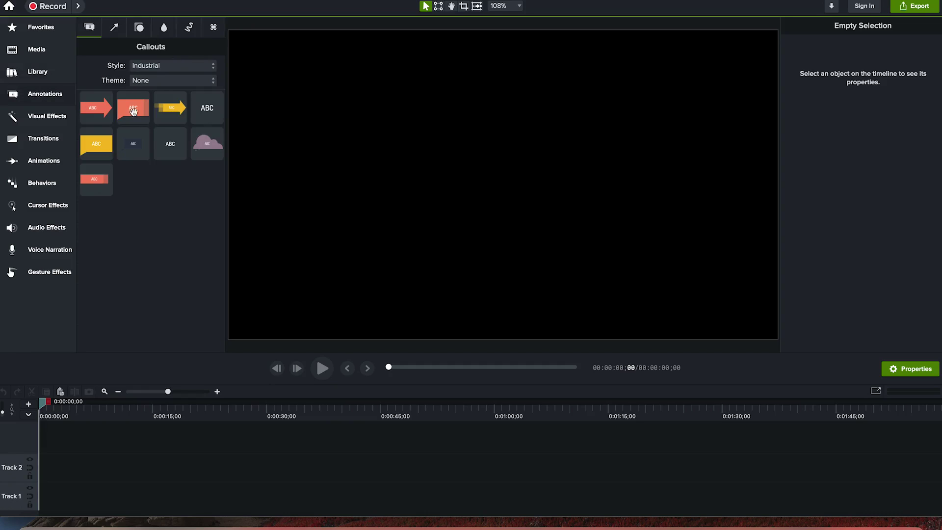
pyautogui.click(118, 31)
pyautogui.click(140, 30)
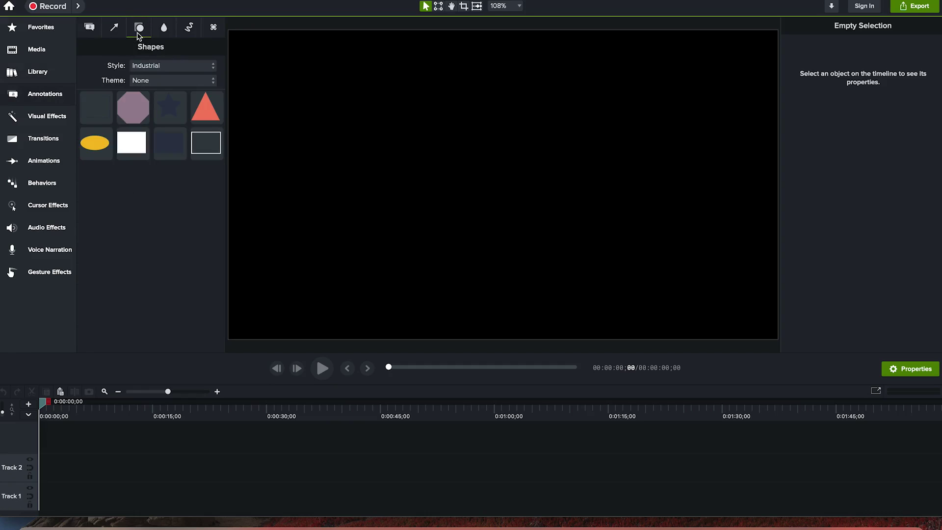
pyautogui.click(164, 29)
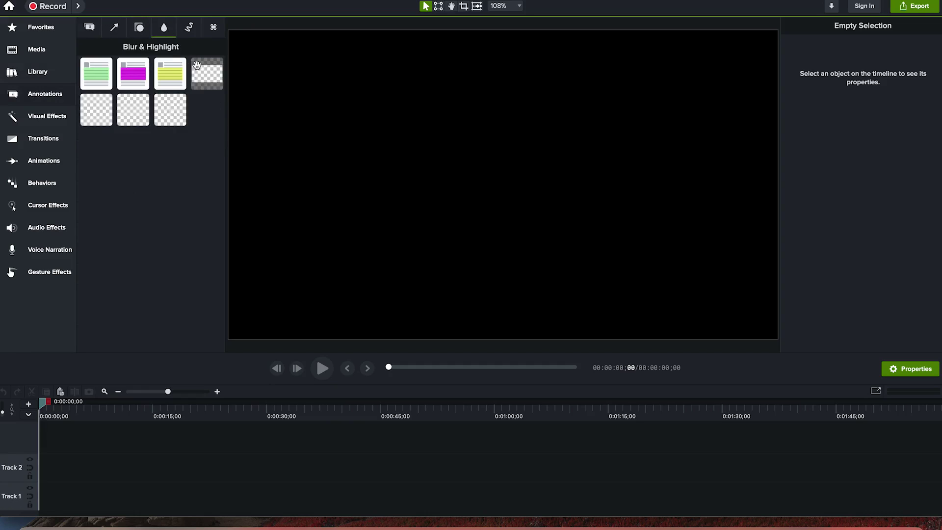
pyautogui.click(190, 27)
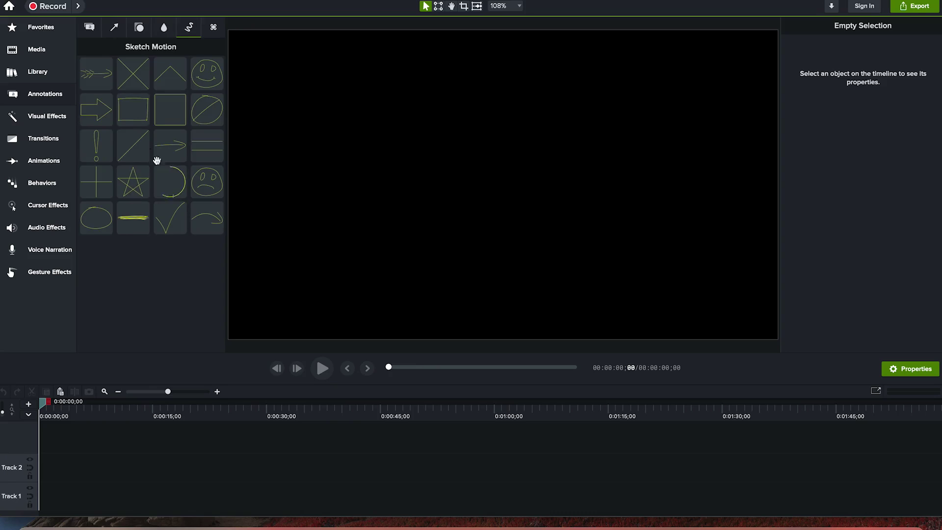
# Examine the available transitions, animations, behaviors, cursor effects and audio effects, and the voice narration settings
pyautogui.click(54, 141)
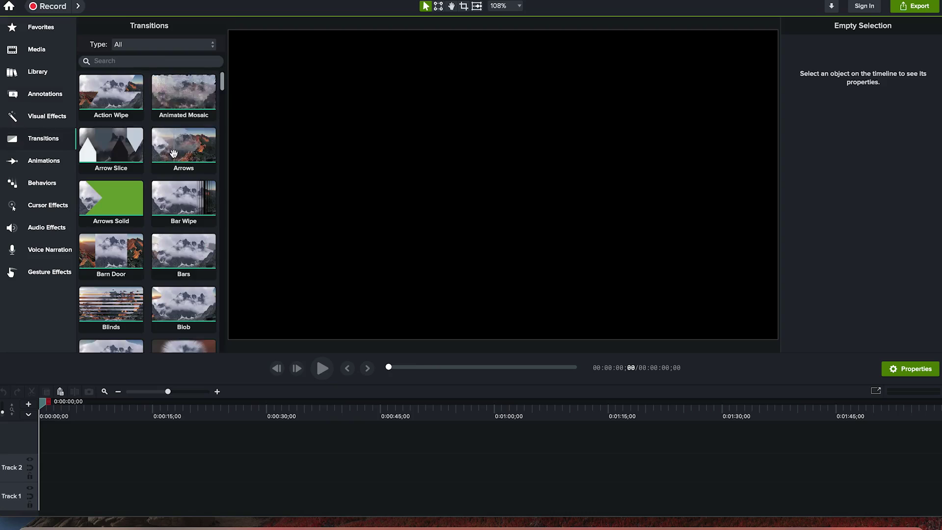
pyautogui.click(42, 170)
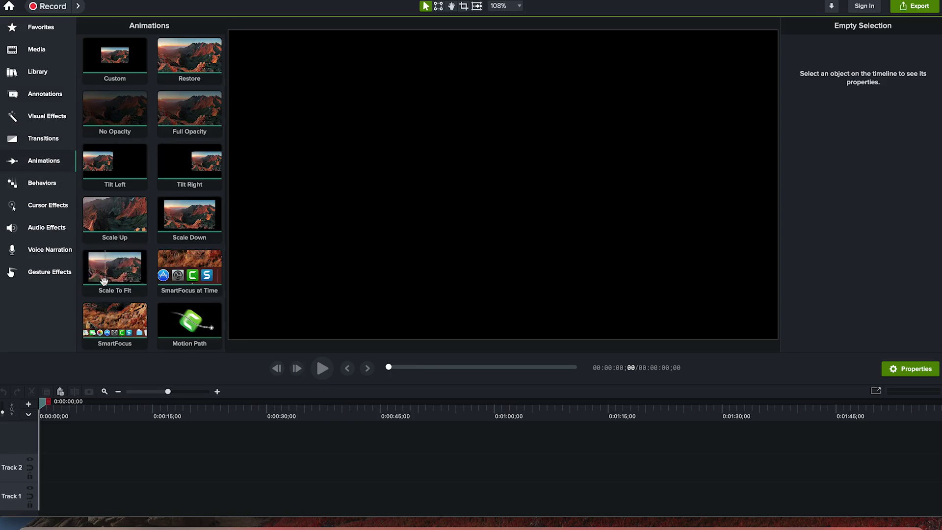
pyautogui.click(39, 192)
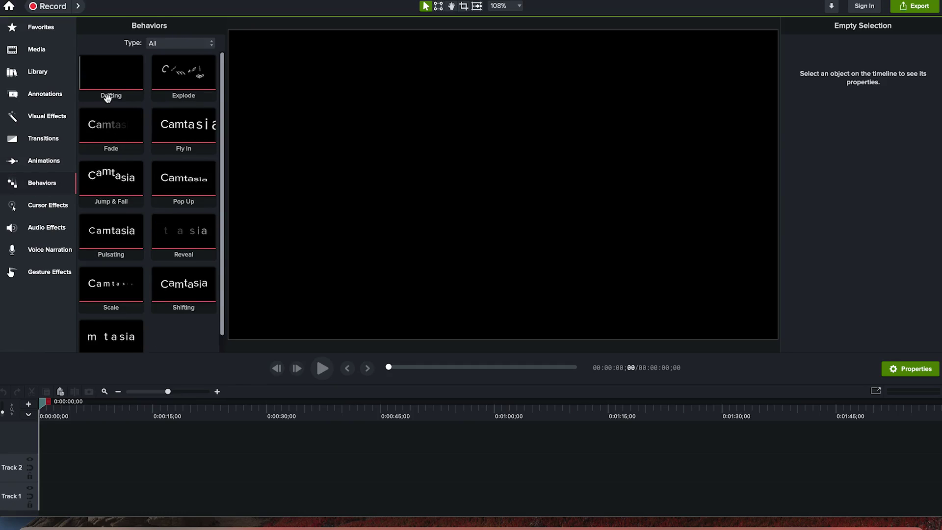
pyautogui.click(44, 214)
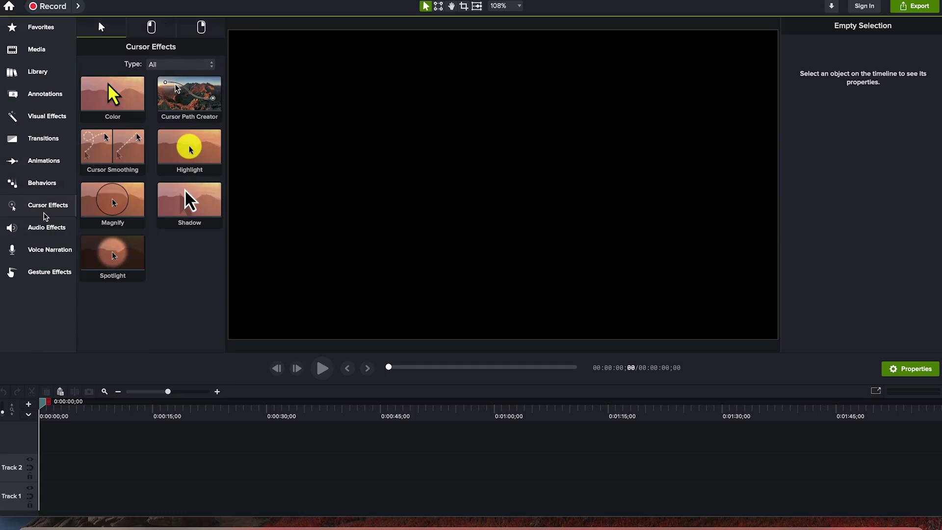
pyautogui.click(31, 230)
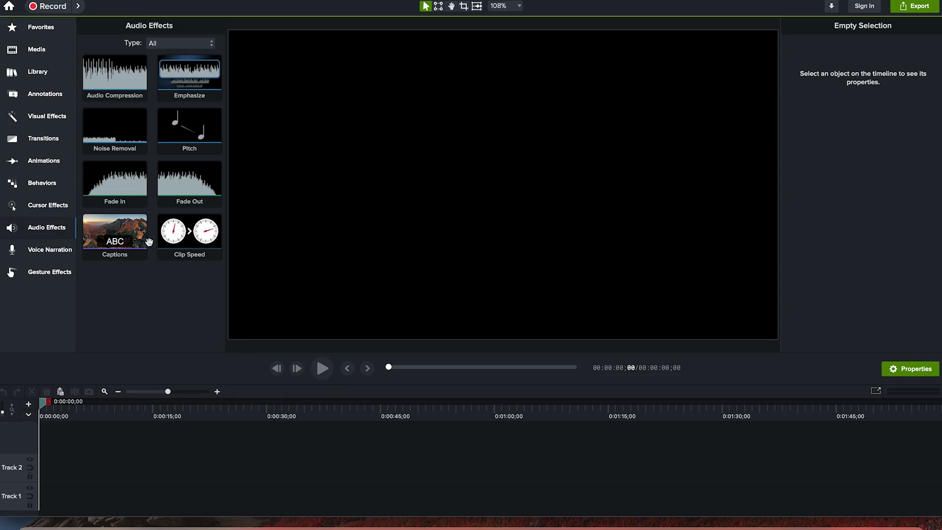
pyautogui.click(46, 253)
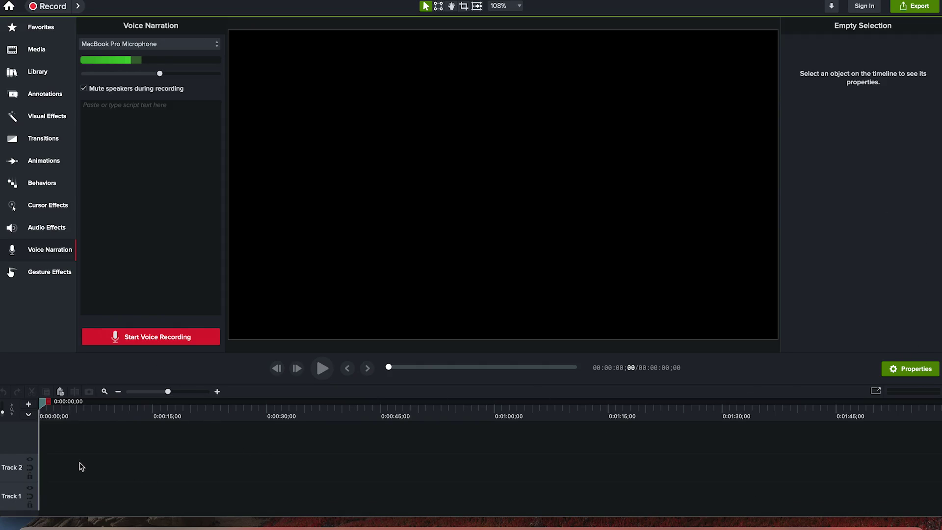
# Import all five MP4 files from the Videos folder inside the YouTube Tutorial folder into the Media Bin
pyautogui.click(33, 46)
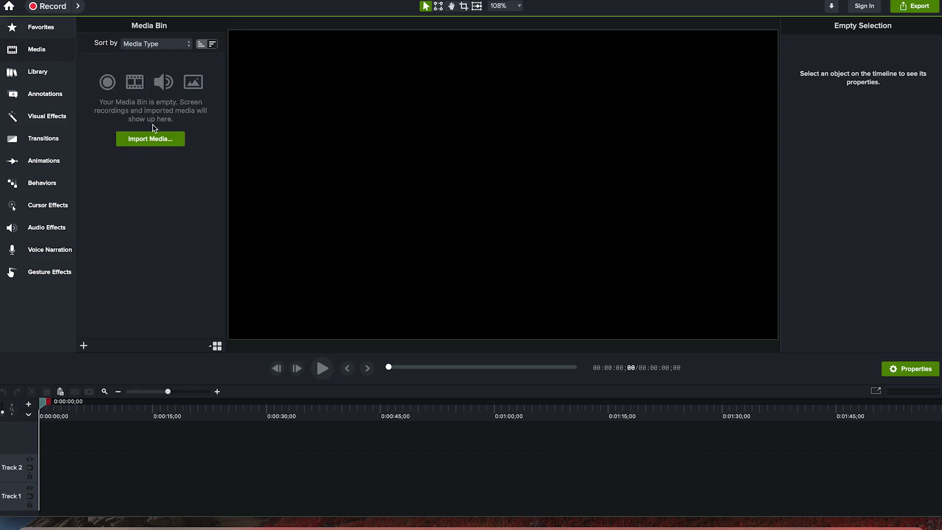
pyautogui.click(144, 140)
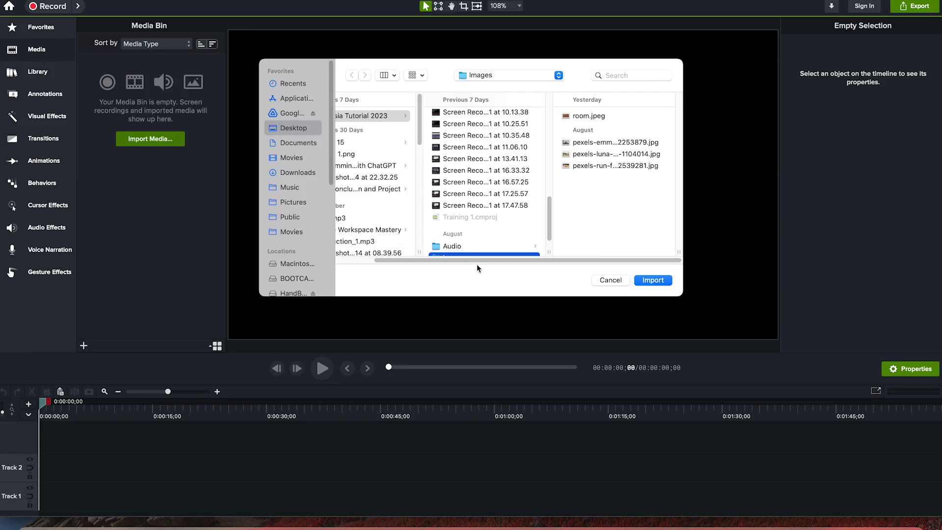
pyautogui.click(494, 75)
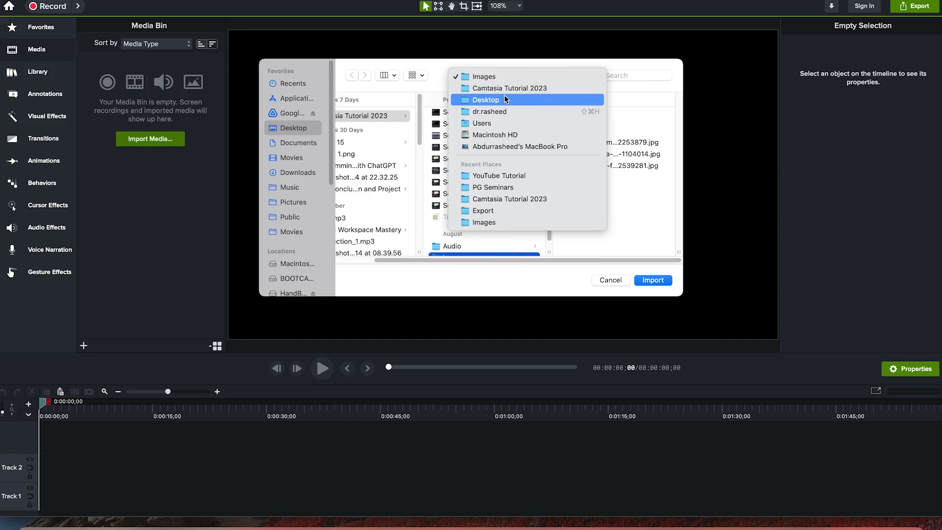
pyautogui.click(509, 89)
pyautogui.click(530, 118)
pyautogui.click(601, 118)
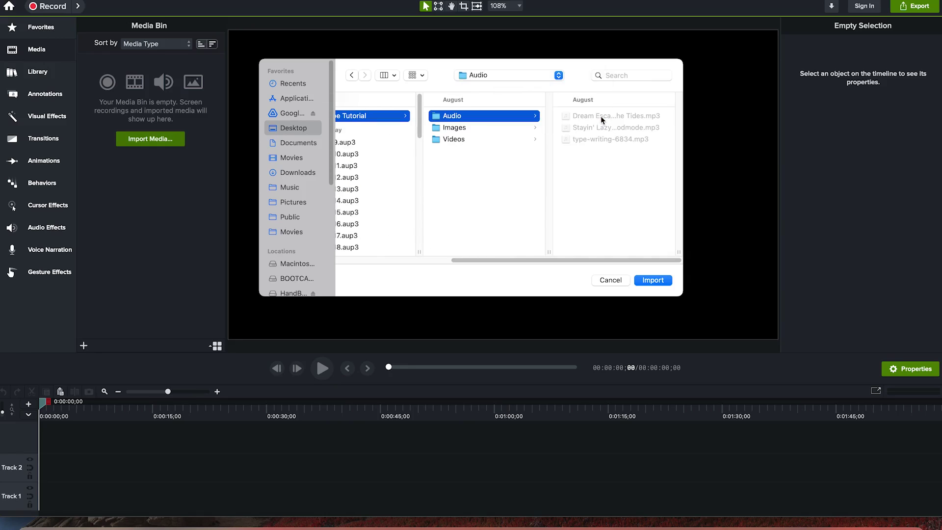
pyautogui.click(469, 142)
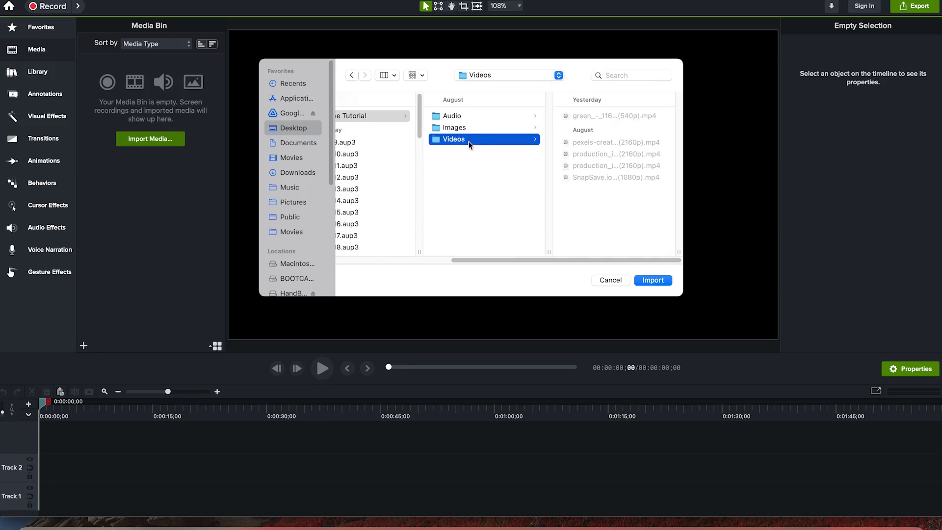
pyautogui.moveTo(602, 213); pyautogui.dragTo(583, 123)
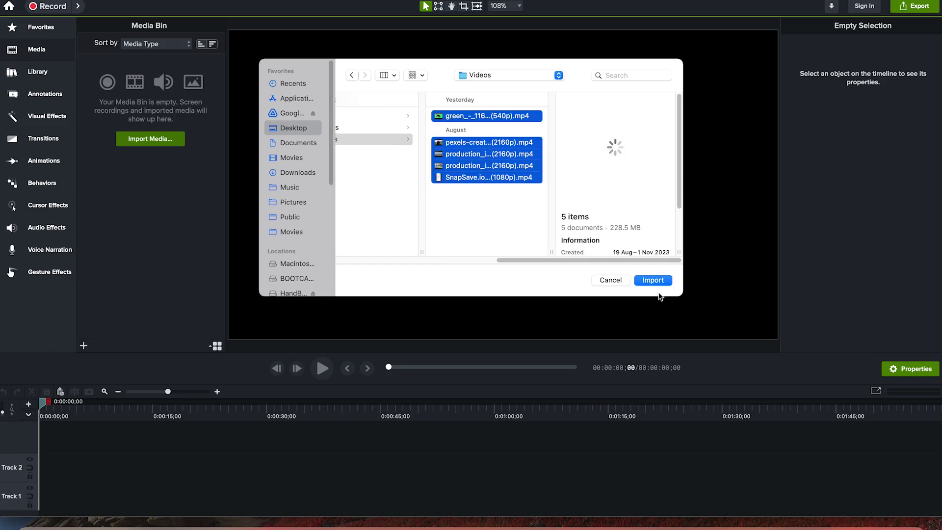
pyautogui.click(654, 280)
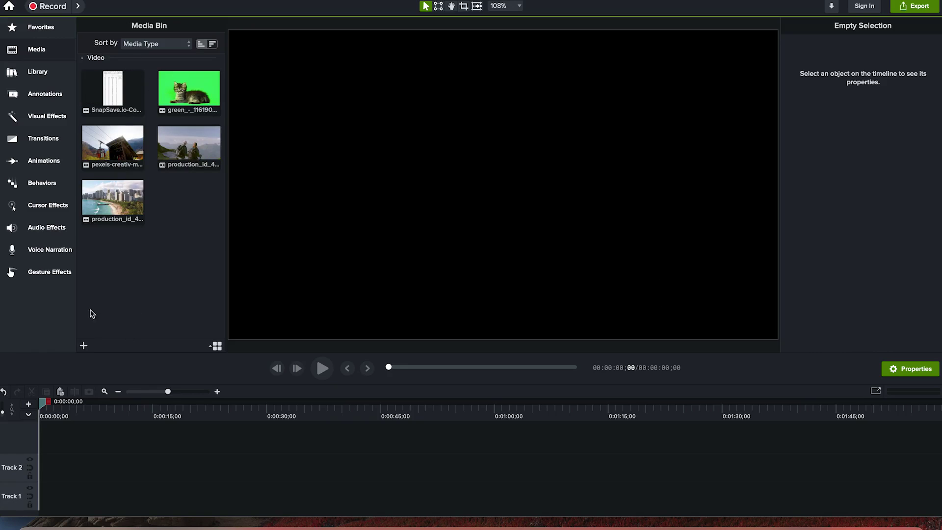
# Import all four images from the Images folder inside the YouTube Tutorial folder into the Media Bin
pyautogui.click(84, 347)
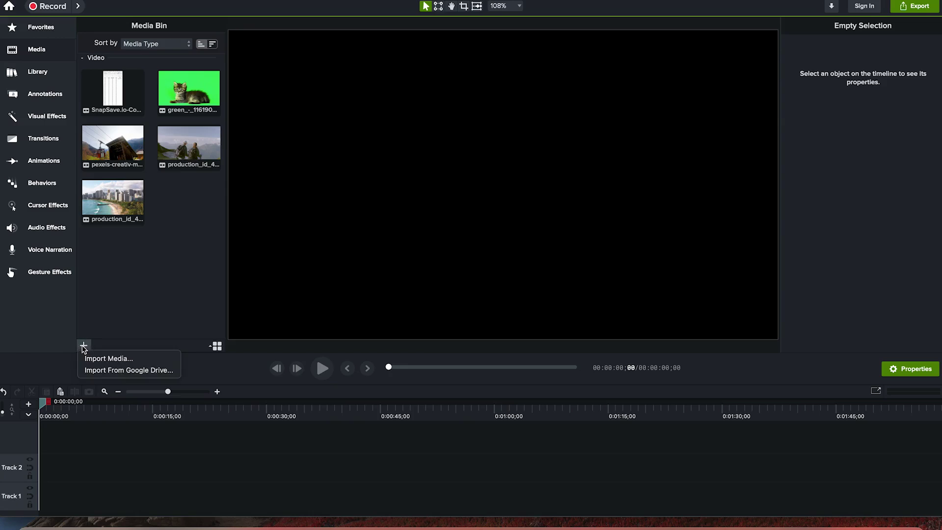
pyautogui.click(118, 359)
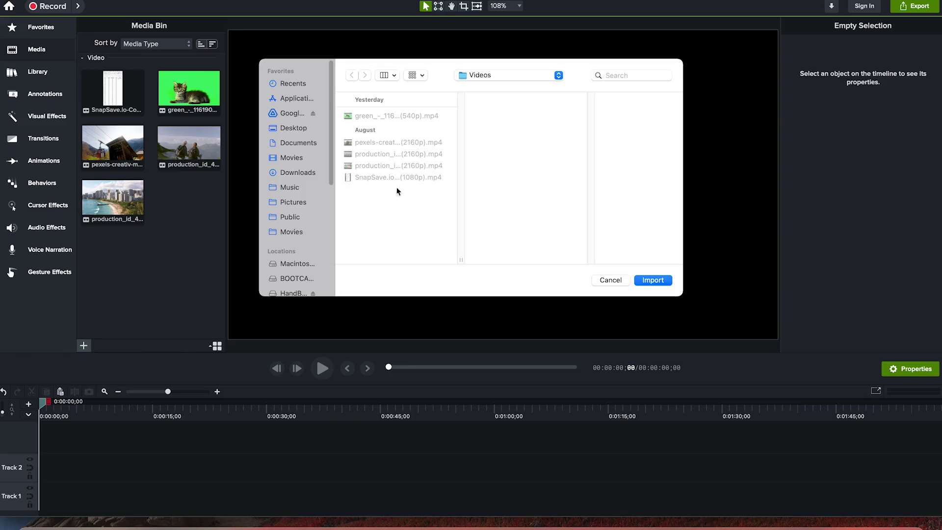
pyautogui.click(552, 76)
pyautogui.click(545, 89)
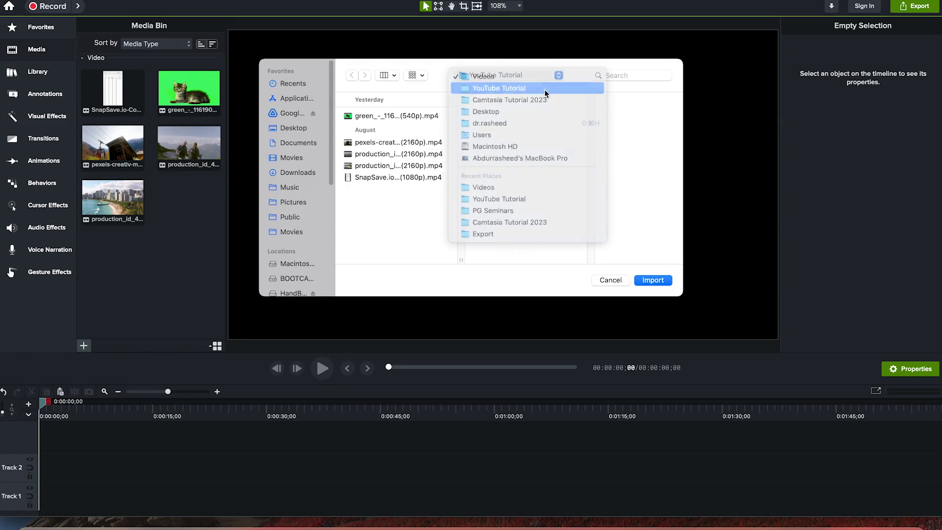
pyautogui.click(600, 128)
pyautogui.click(645, 229)
pyautogui.moveTo(646, 230); pyautogui.dragTo(594, 96)
pyautogui.click(652, 281)
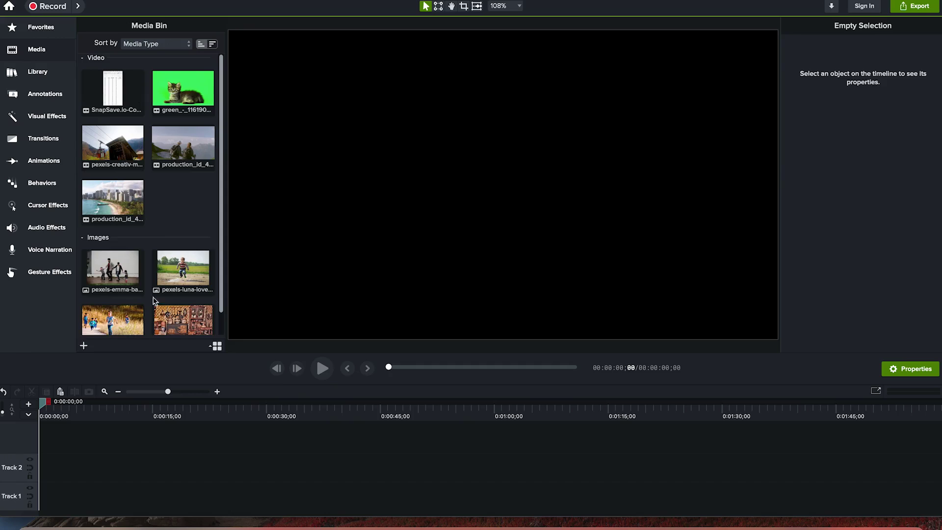
pyautogui.scroll(-1, 163, 253)
pyautogui.scroll(-1, 163, 252)
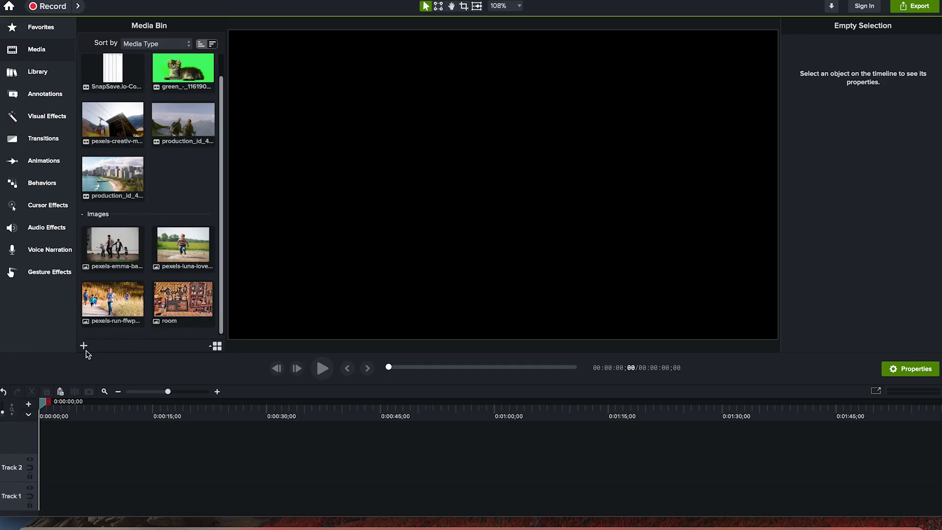
# Import all three MP3 files from the Audio folder inside the YouTube Tutorial folder into the Media Bin
pyautogui.click(84, 348)
pyautogui.click(120, 358)
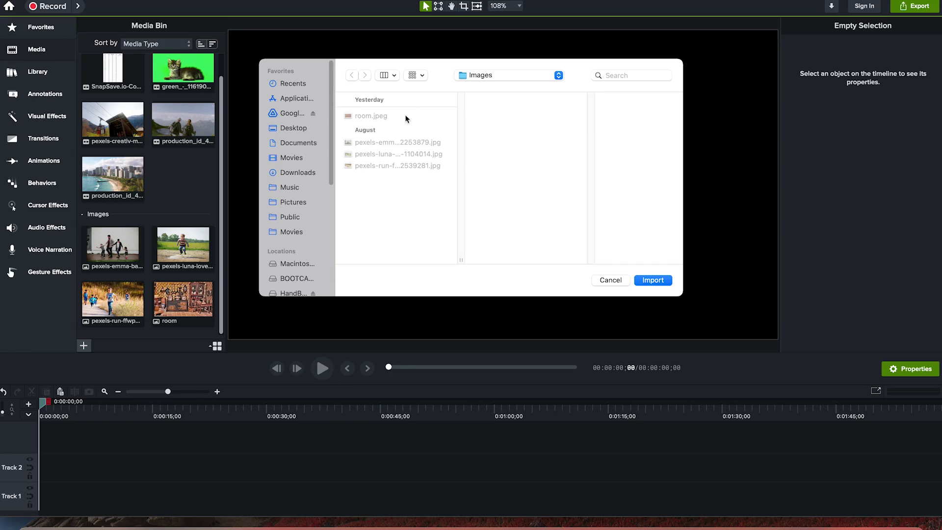
pyautogui.click(484, 77)
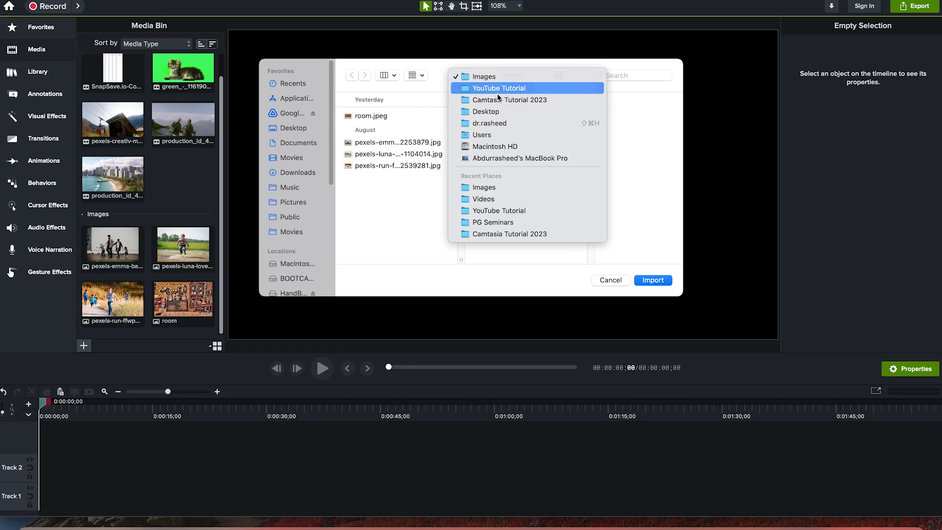
pyautogui.click(498, 91)
pyautogui.click(576, 117)
pyautogui.moveTo(611, 171); pyautogui.dragTo(576, 98)
pyautogui.click(647, 282)
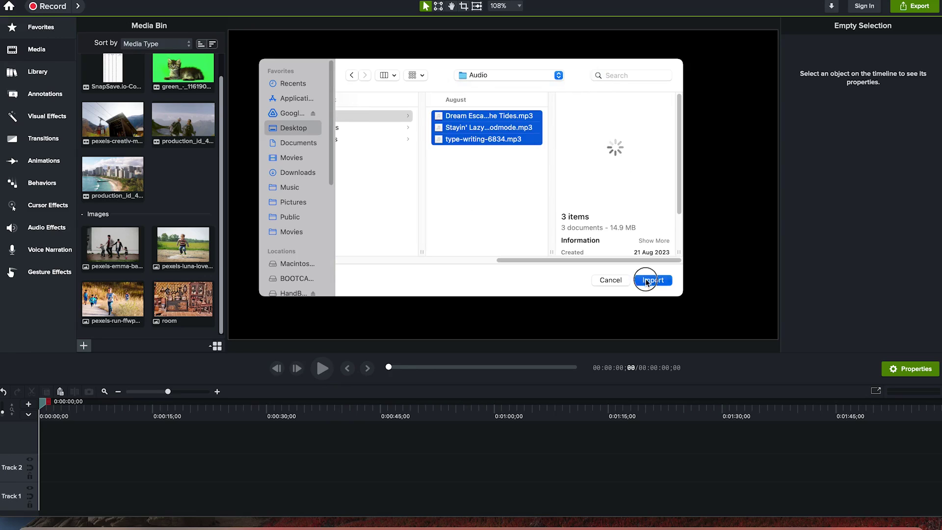
pyautogui.moveTo(222, 213); pyautogui.dragTo(217, 293)
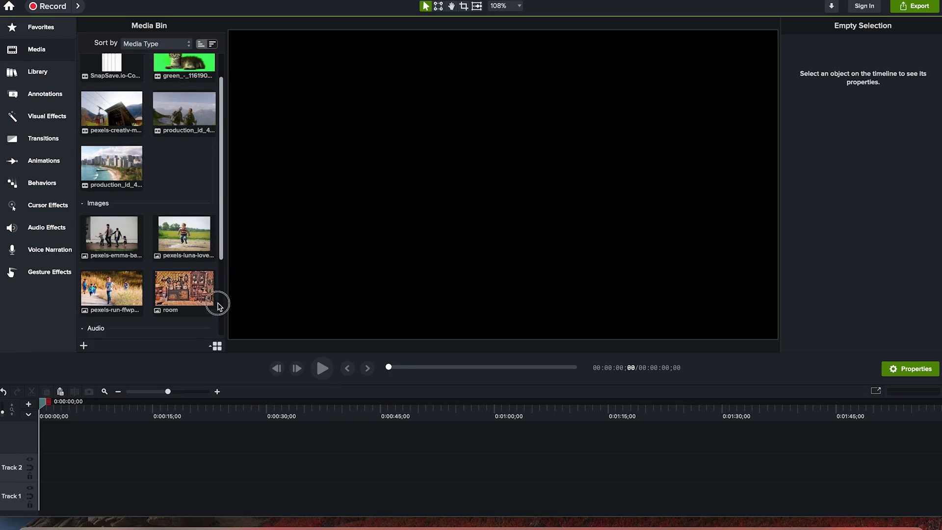
pyautogui.scroll(-5, 196, 264)
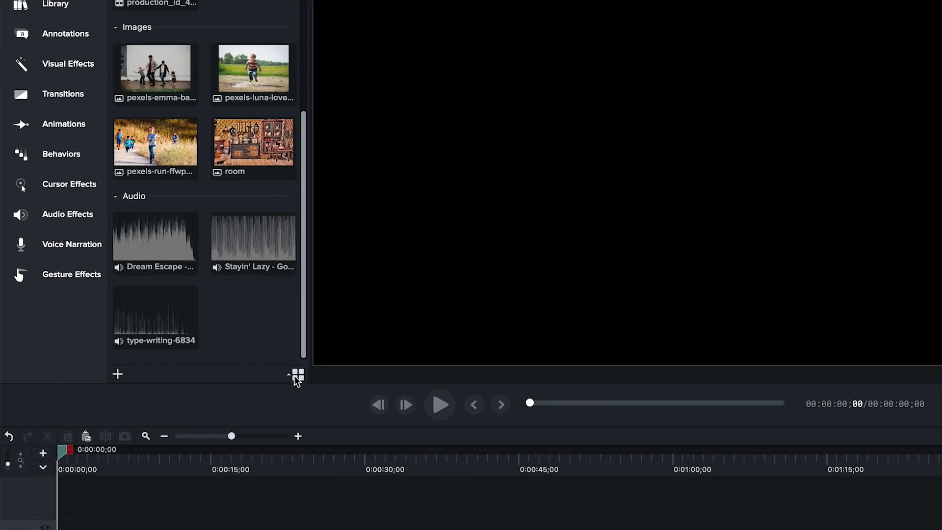
# Show the Media Bin as a detailed list, and return it to the two-column thumbnail view
pyautogui.click(216, 347)
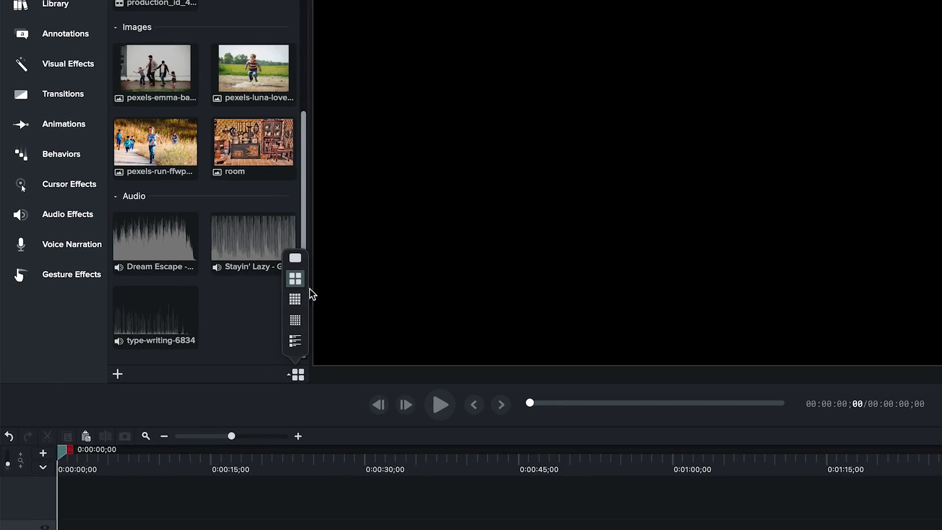
pyautogui.click(295, 344)
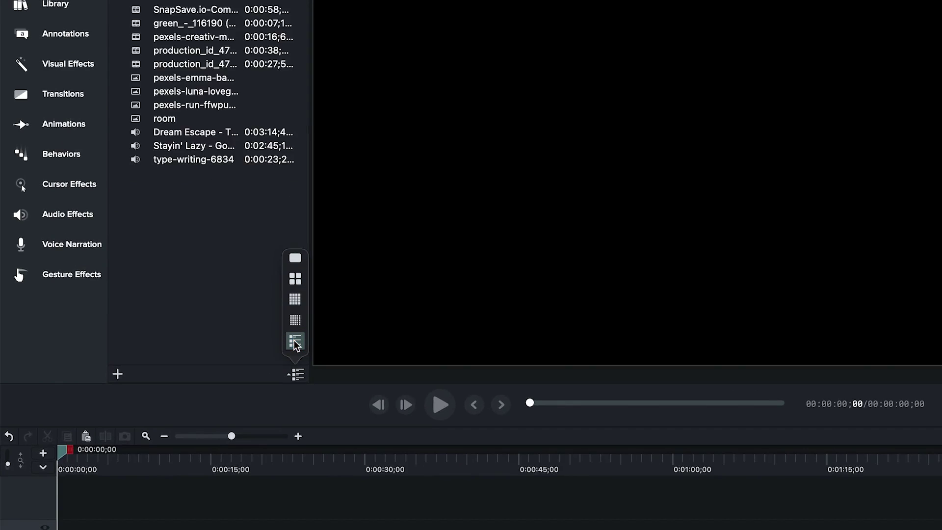
pyautogui.click(300, 282)
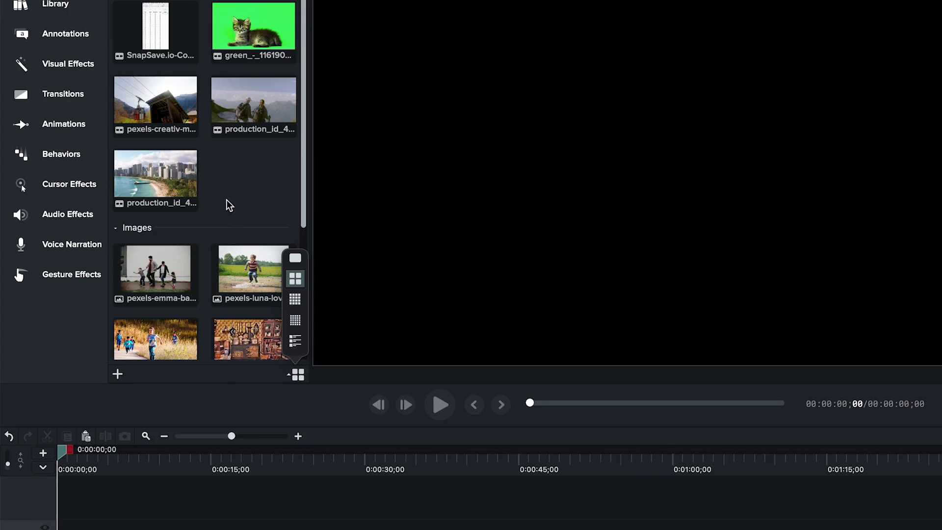
pyautogui.scroll(-5, 227, 200)
pyautogui.scroll(5, 147, 128)
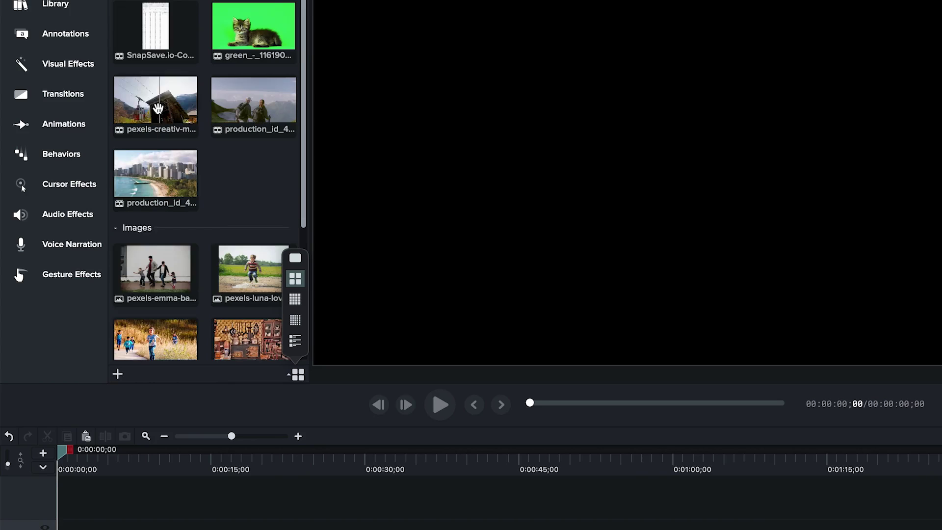
pyautogui.moveTo(252, 103); pyautogui.dragTo(43, 529)
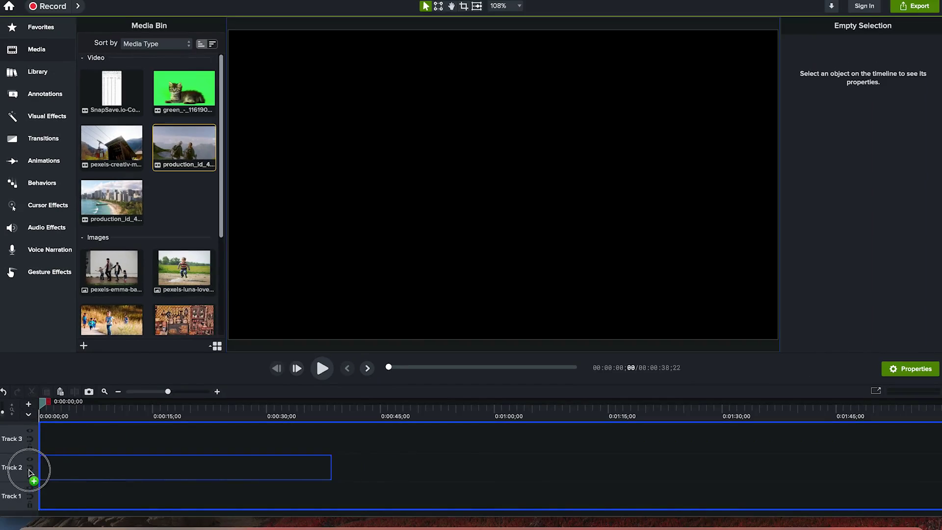
pyautogui.moveTo(29, 472); pyautogui.dragTo(31, 474)
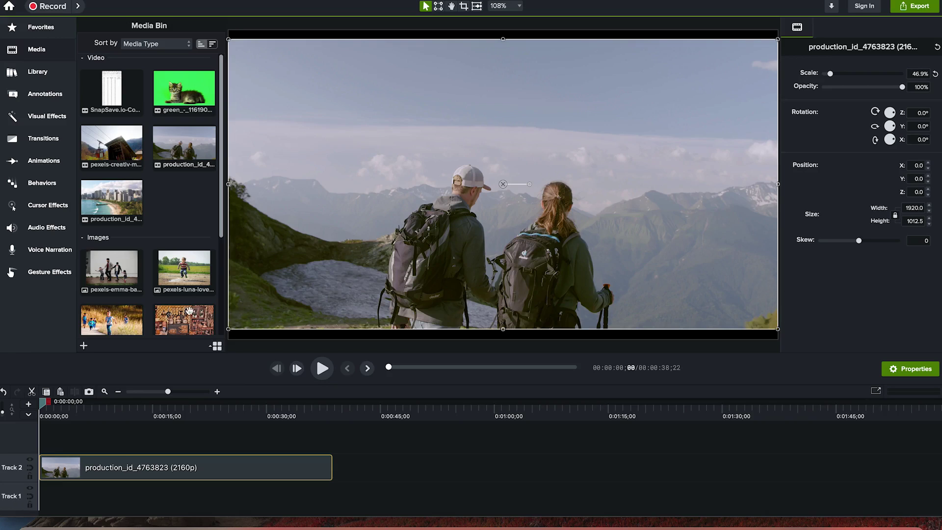
pyautogui.moveTo(43, 404); pyautogui.dragTo(171, 419)
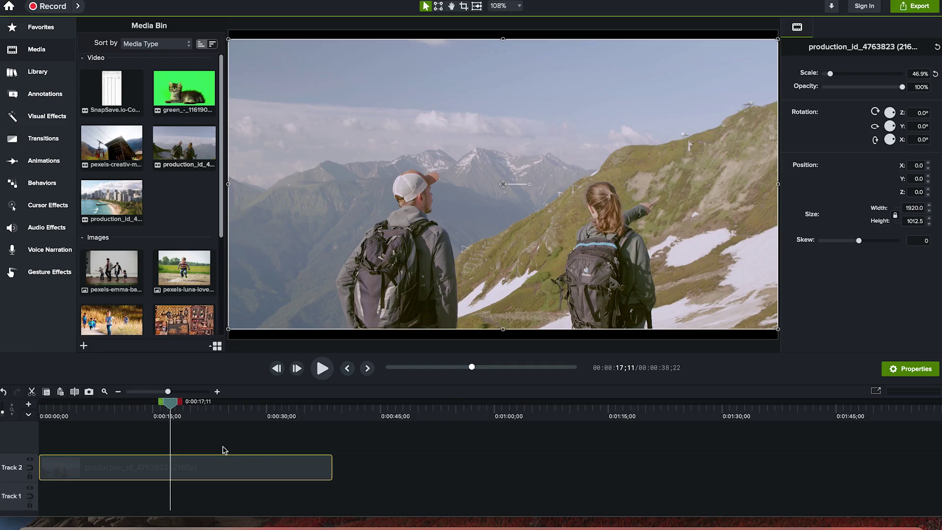
# Set the hikers clip's scale to 97.0% and its opacity to 78% in its visual properties
pyautogui.click(214, 465)
pyautogui.click(902, 372)
pyautogui.click(919, 371)
pyautogui.moveTo(831, 76)
pyautogui.mouseDown()
pyautogui.moveTo(847, 76)
pyautogui.moveTo(838, 74)
pyautogui.mouseUp()
pyautogui.click(902, 87)
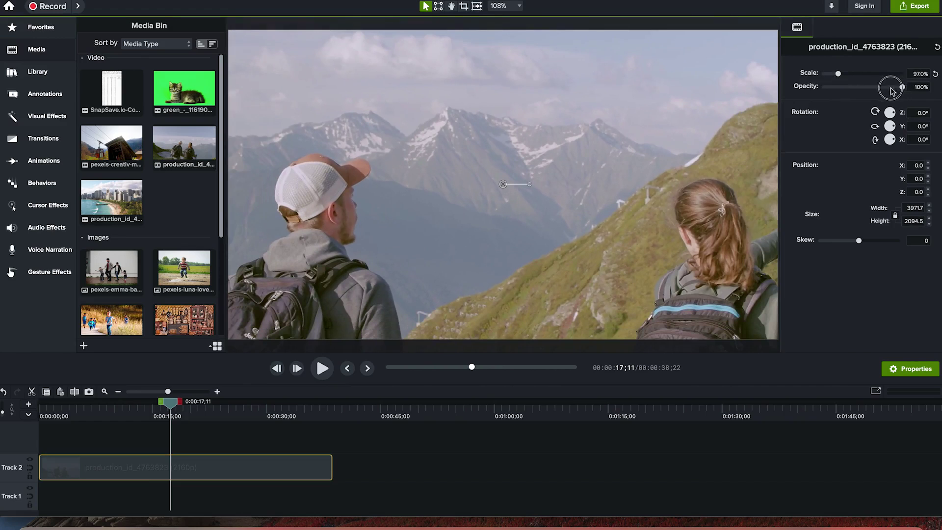
pyautogui.moveTo(902, 88); pyautogui.dragTo(885, 95)
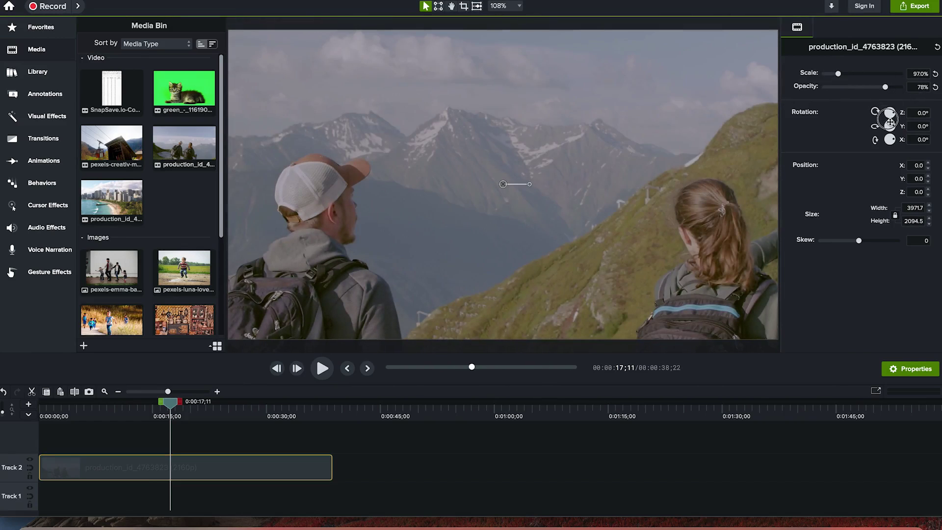
# Rotate the hikers clip to -26.0° around Z, set its X position to 210.0 and its skew to -1.63
pyautogui.click(896, 113)
pyautogui.moveTo(896, 113); pyautogui.dragTo(890, 126)
pyautogui.click(920, 166)
pyautogui.click(928, 163)
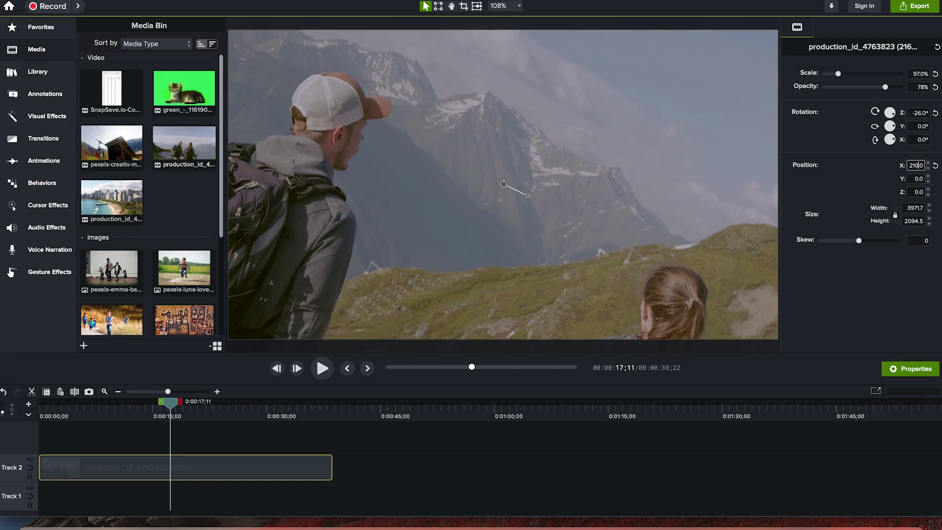
pyautogui.press('Return')
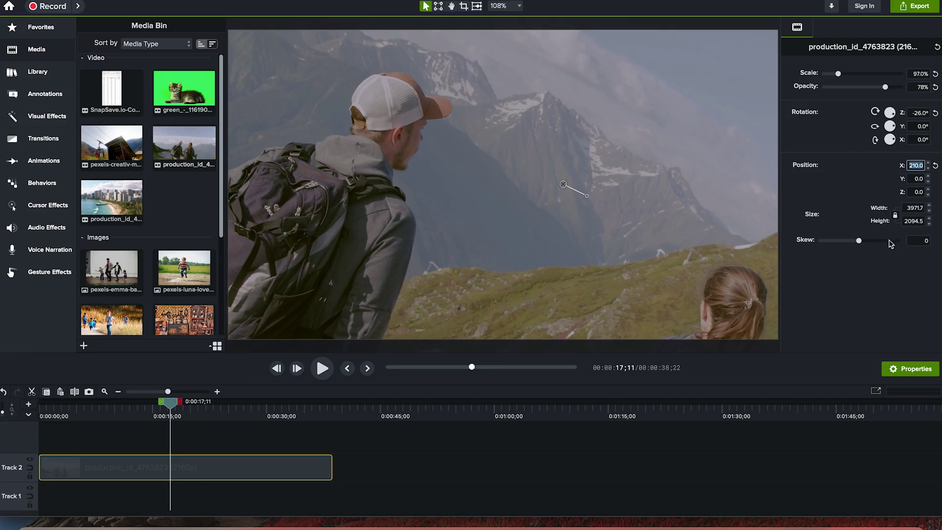
pyautogui.moveTo(859, 241); pyautogui.dragTo(854, 241)
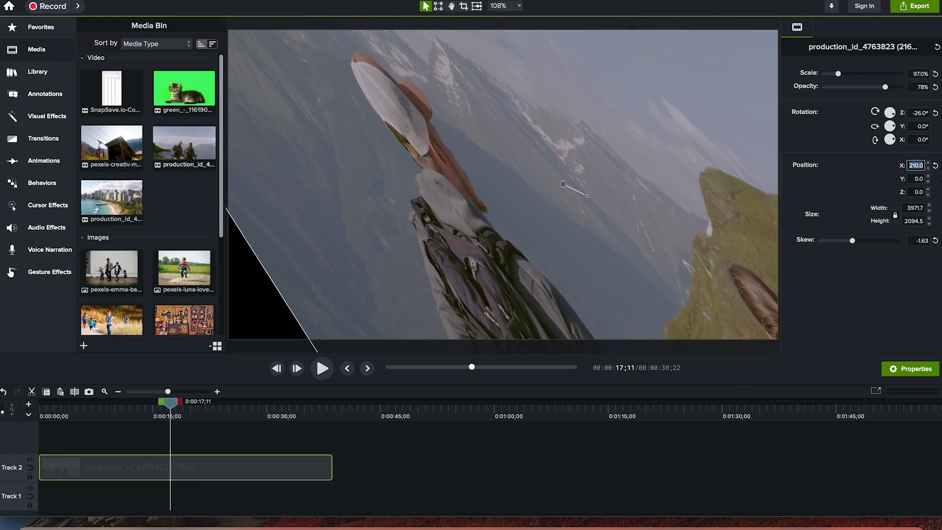
# Reset the hikers clip's scale, opacity and Z rotation, and restore all its remaining visual properties to their defaults
pyautogui.click(936, 73)
pyautogui.click(936, 87)
pyautogui.click(936, 113)
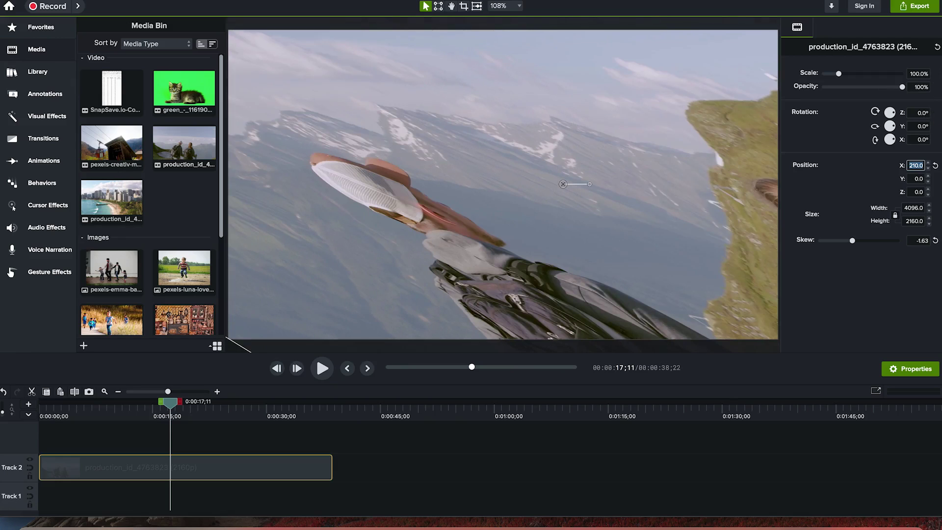
pyautogui.click(937, 47)
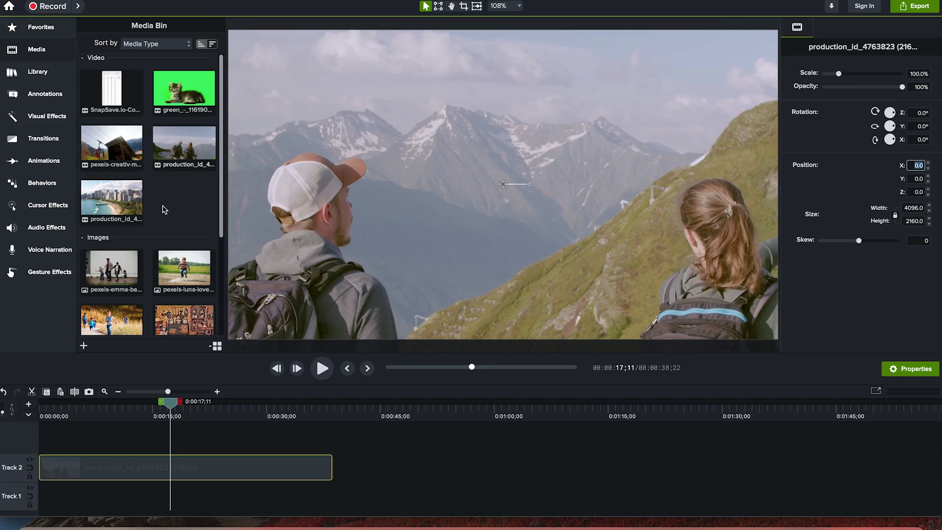
# Place the pexels-creativ-medium cable car clip on Track 2 at about 0:00:42, leaving a small gap after the hikers clip
pyautogui.scroll(-5, 169, 212)
pyautogui.scroll(4, 167, 206)
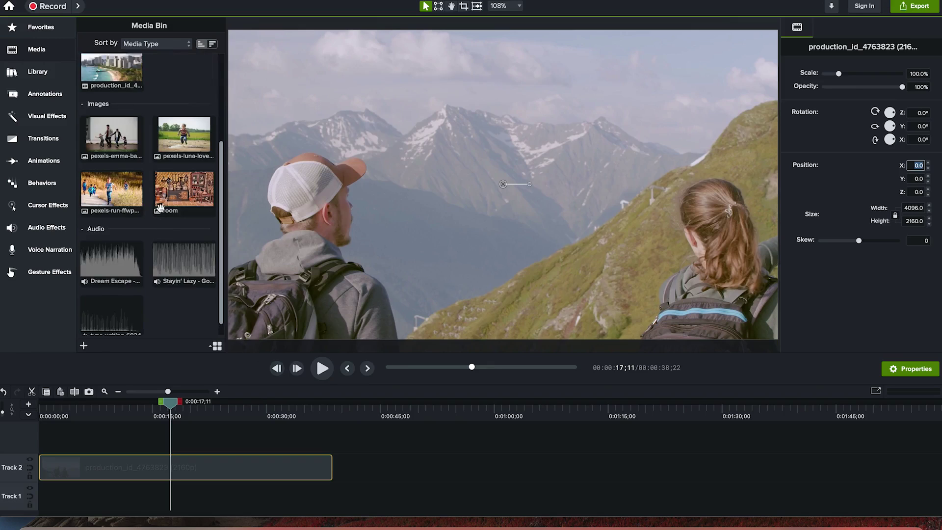
pyautogui.scroll(2, 166, 202)
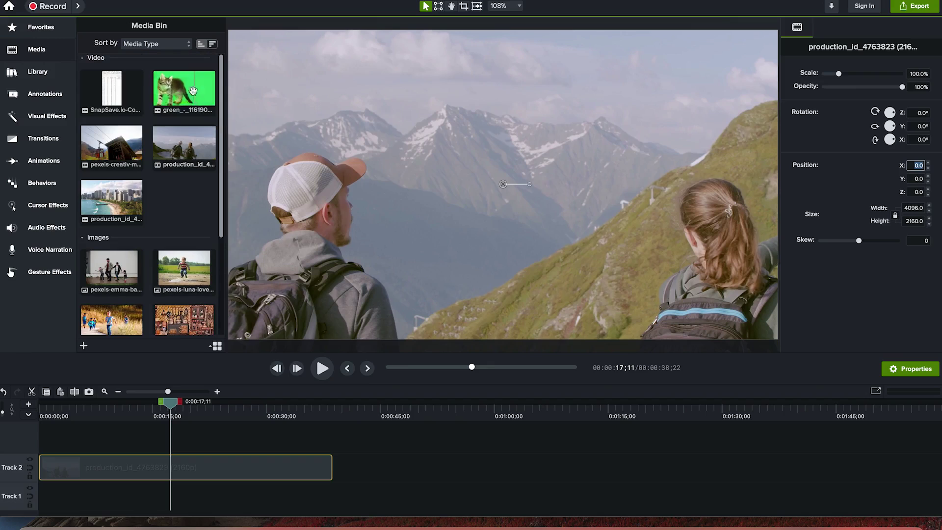
pyautogui.moveTo(120, 155); pyautogui.dragTo(323, 463)
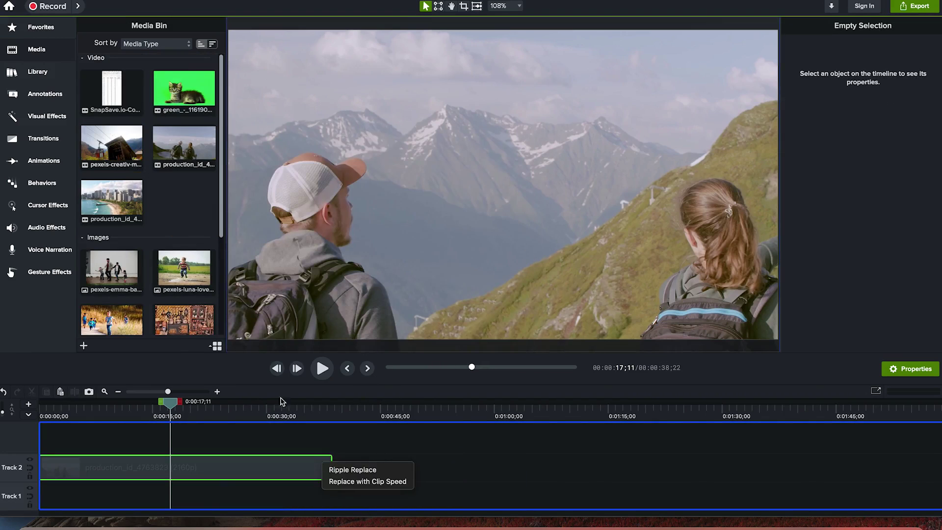
pyautogui.click(426, 468)
pyautogui.moveTo(92, 130); pyautogui.dragTo(359, 463)
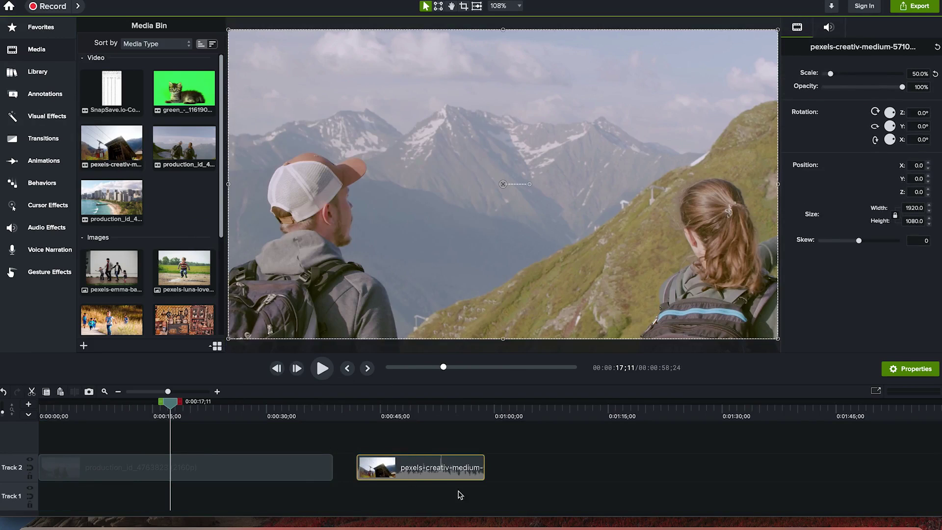
# Separate the cable car clip's video and audio, and set the gain of the detached audio on Track 3 to 99%
pyautogui.rightClick(423, 475)
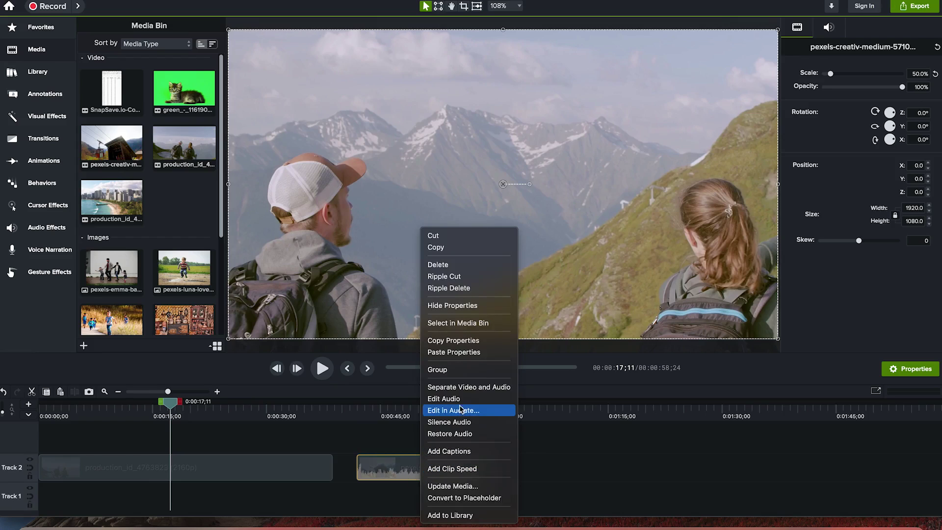
pyautogui.click(466, 388)
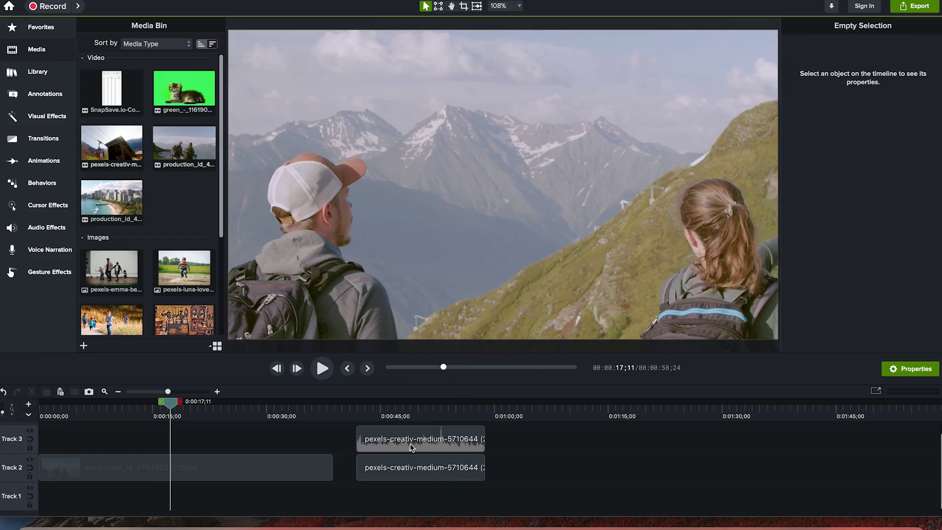
pyautogui.click(414, 444)
pyautogui.click(422, 476)
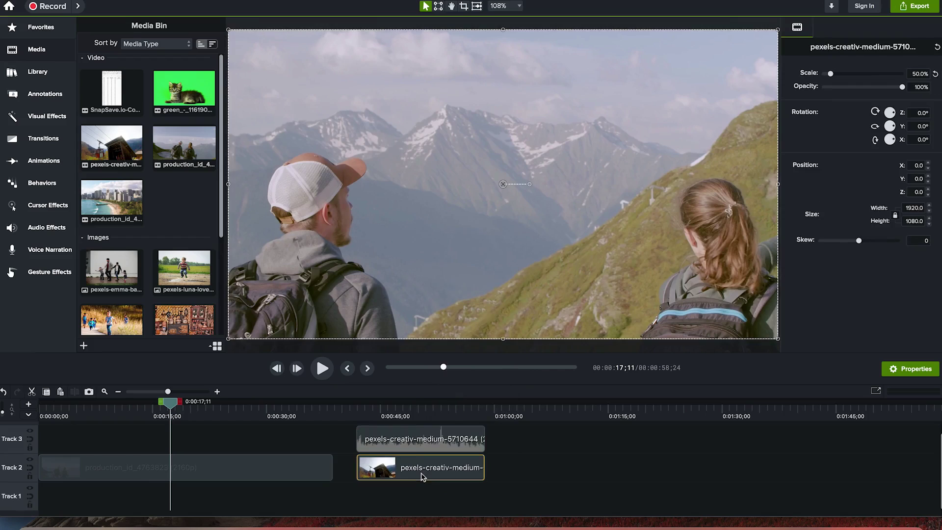
pyautogui.click(416, 446)
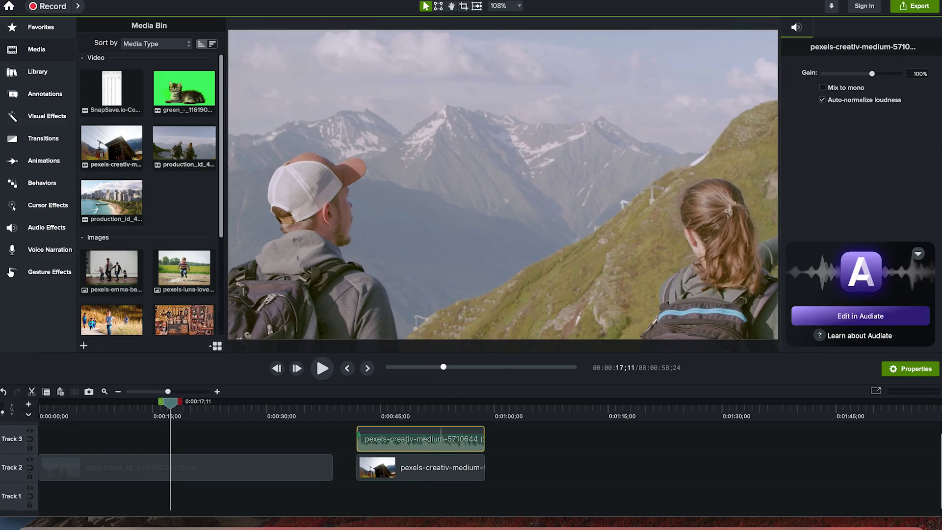
pyautogui.moveTo(873, 74)
pyautogui.mouseDown()
pyautogui.moveTo(850, 73)
pyautogui.moveTo(874, 73)
pyautogui.mouseUp()
# Select the cable car video clip on Track 2 and move the playhead over it to 0:00:49;21
pyautogui.click(425, 467)
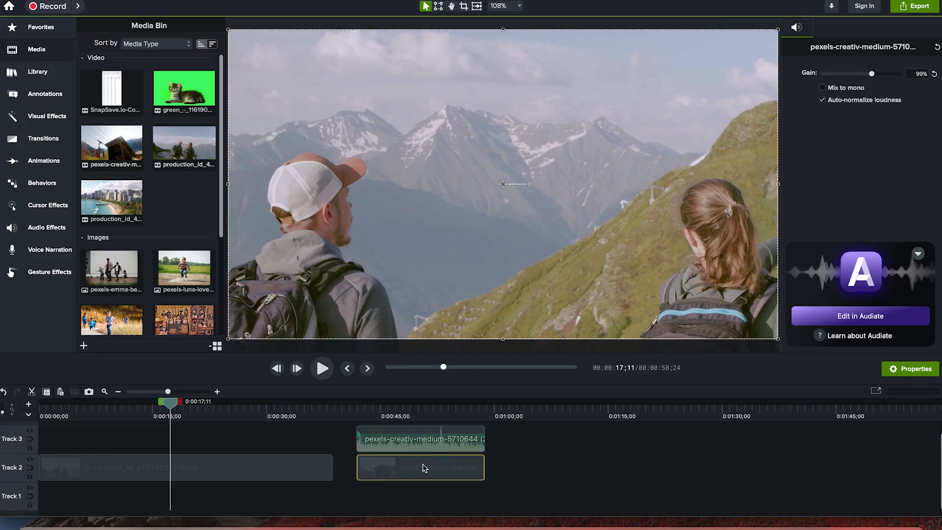
pyautogui.click(422, 412)
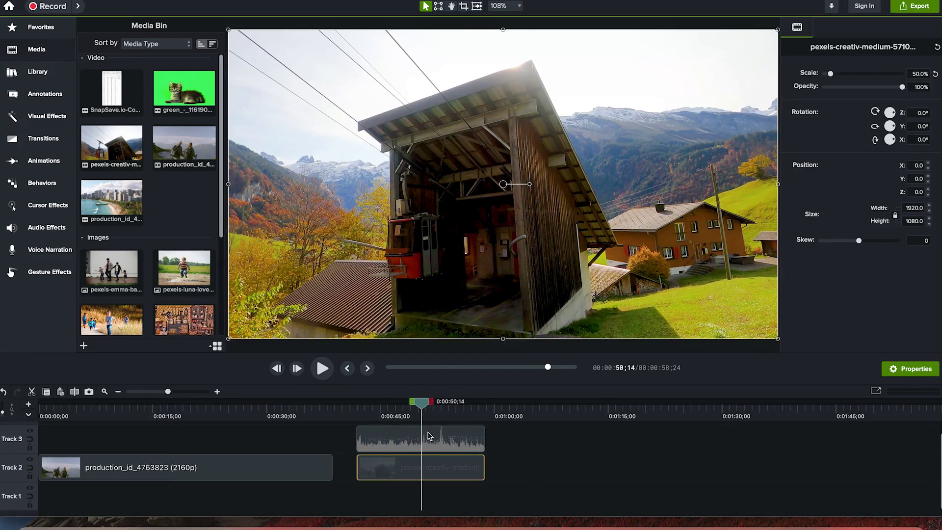
pyautogui.moveTo(422, 409); pyautogui.dragTo(416, 409)
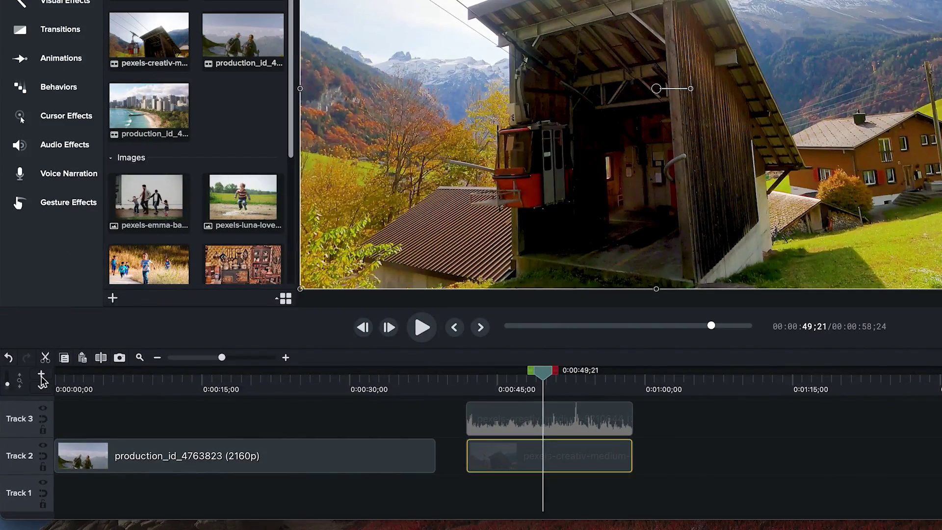
# Add a fourth track to the timeline, slightly reduce the track height, and enlarge the timeline area until all four tracks fit
pyautogui.click(41, 374)
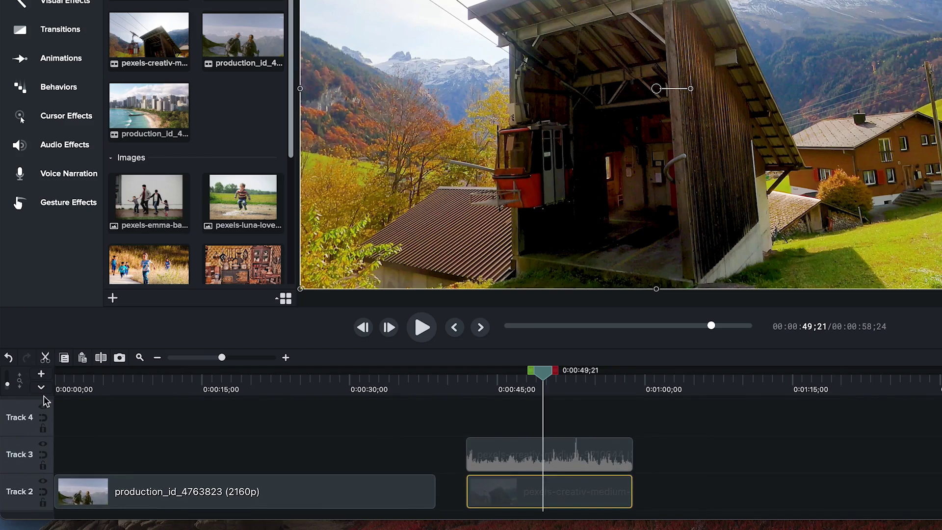
pyautogui.moveTo(7, 386); pyautogui.dragTo(8, 383)
pyautogui.moveTo(8, 384); pyautogui.dragTo(7, 384)
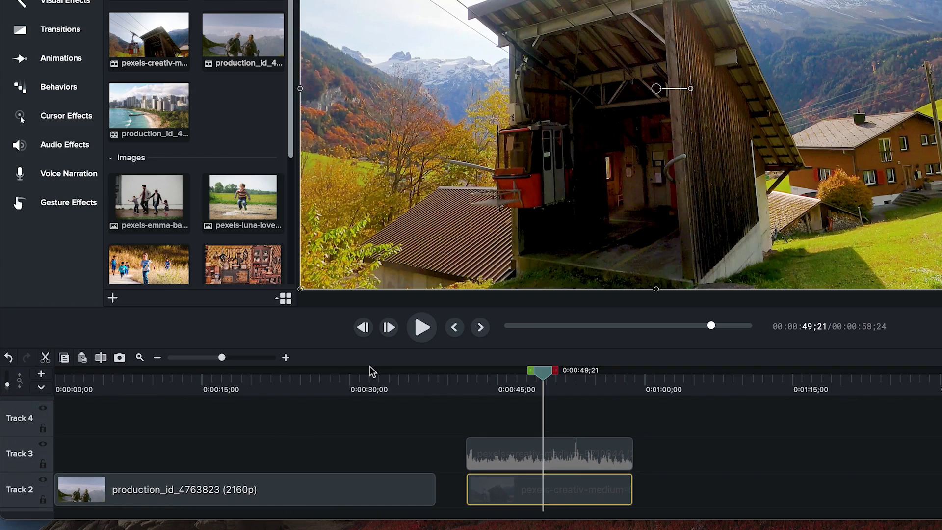
pyautogui.moveTo(374, 347); pyautogui.dragTo(384, 296)
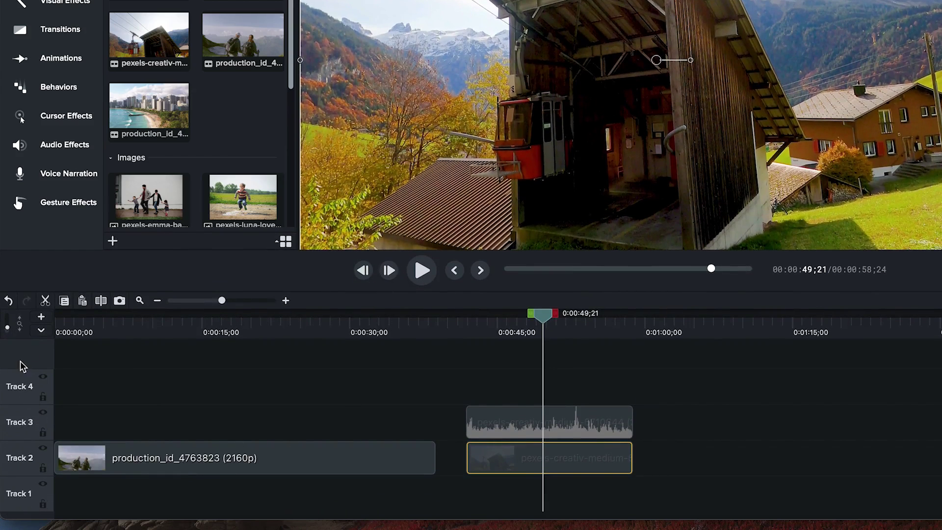
pyautogui.rightClick(11, 388)
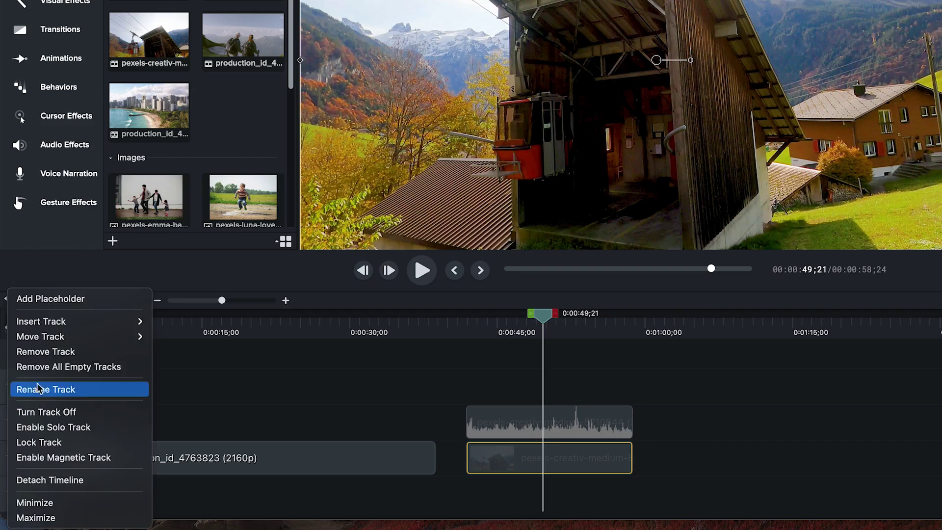
pyautogui.moveTo(77, 324)
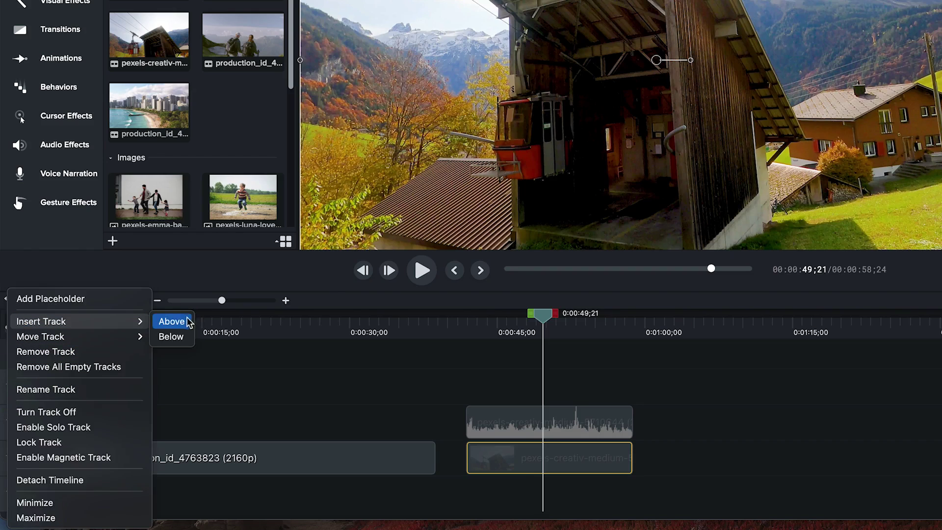
pyautogui.click(248, 407)
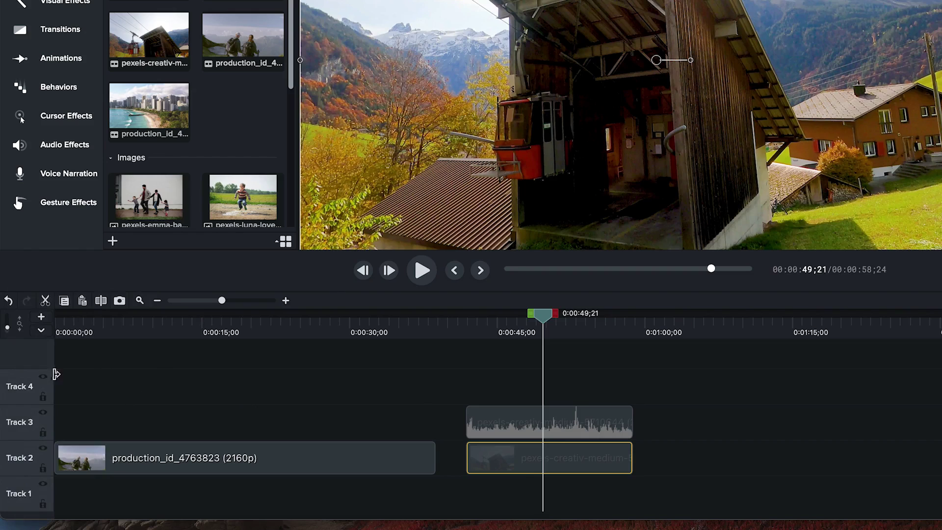
pyautogui.click(334, 397)
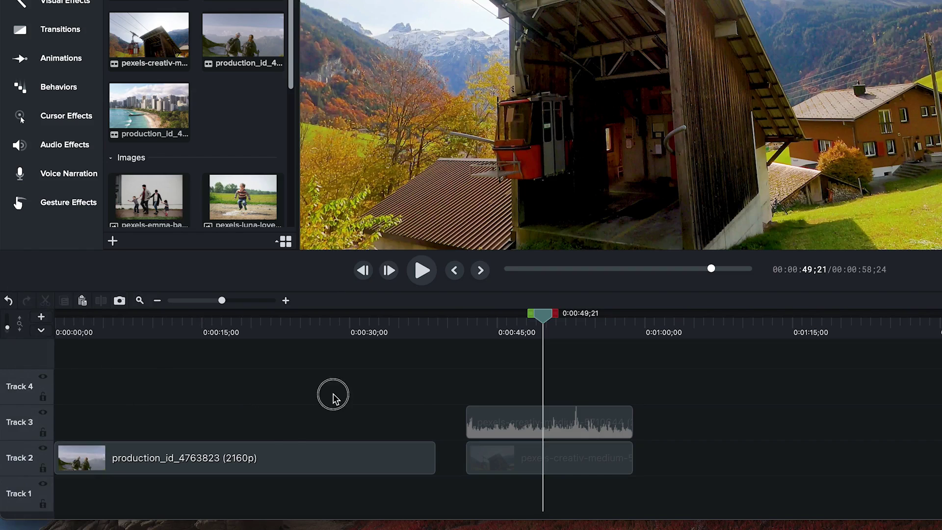
# Show the marker track above the timeline tracks in place of the quiz track
pyautogui.click(40, 332)
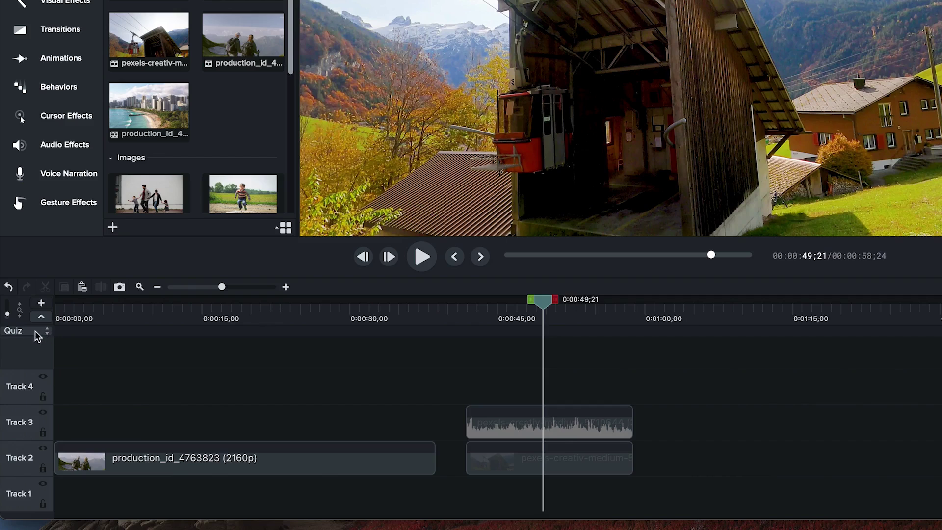
pyautogui.click(47, 333)
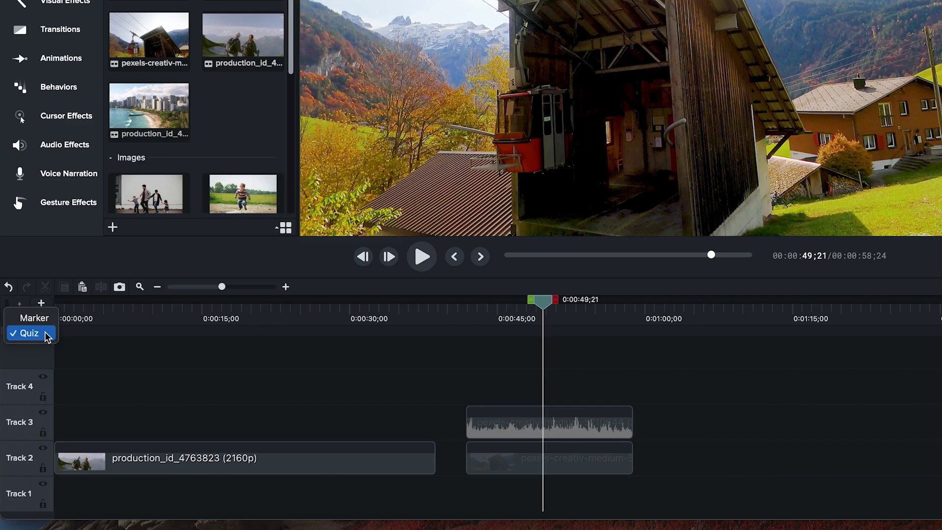
pyautogui.click(29, 314)
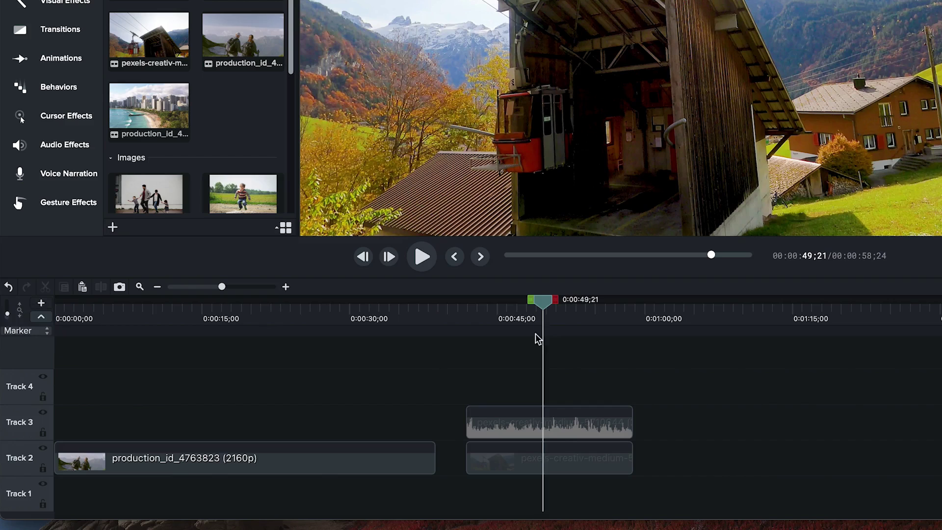
# Add a timeline marker at about 0:00:10;27 over the hikers clip and name it "Add a colour"
pyautogui.moveTo(542, 303); pyautogui.dragTo(137, 385)
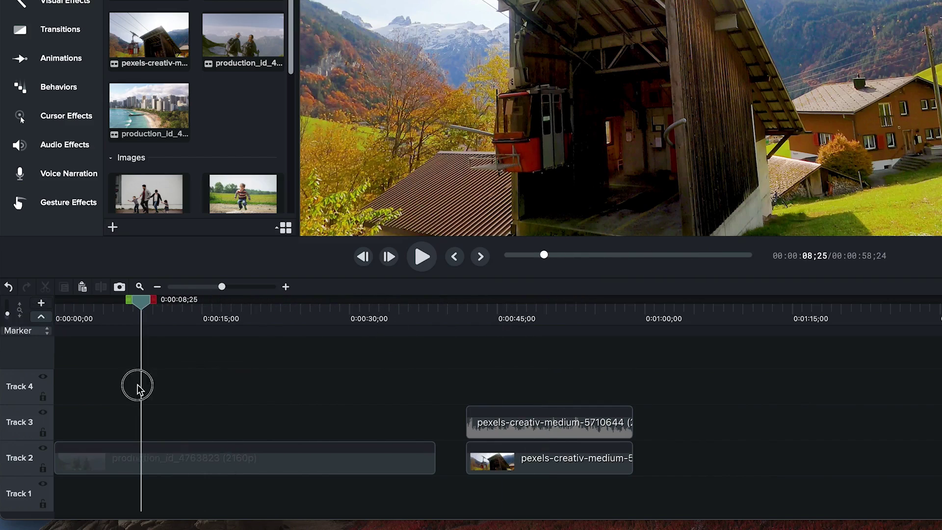
pyautogui.click(162, 337)
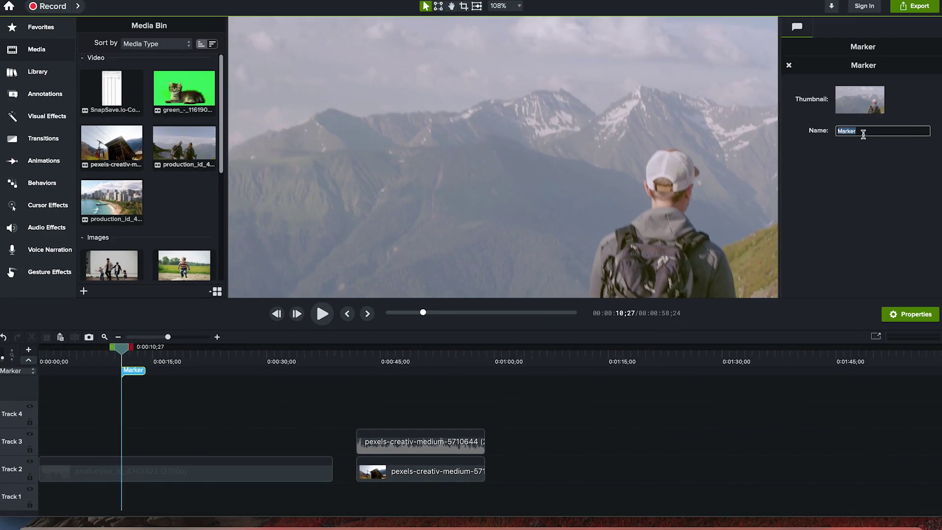
pyautogui.write('Add a colour')
pyautogui.click(617, 440)
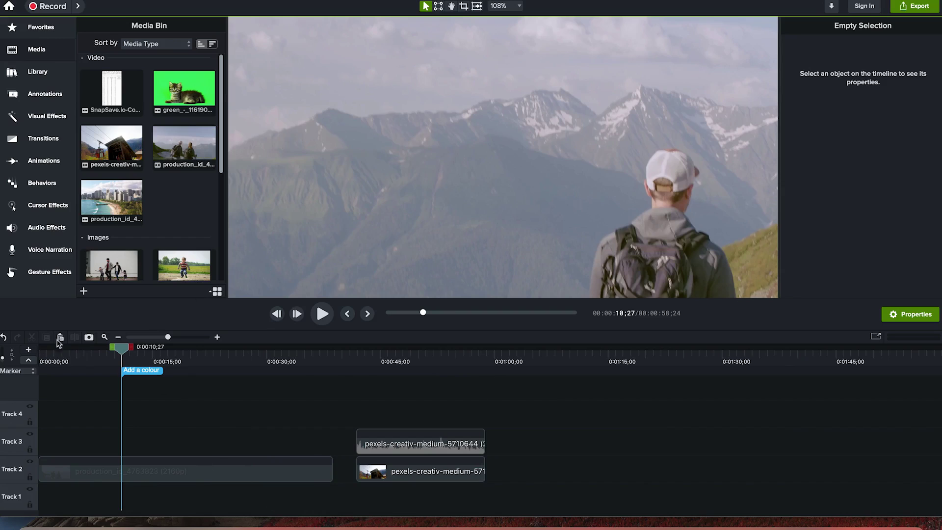
# Move the production_id_4763823 hikers clip from Track 2 to Track 3, starting at about 0:01:00, just after the cable car audio
pyautogui.click(151, 479)
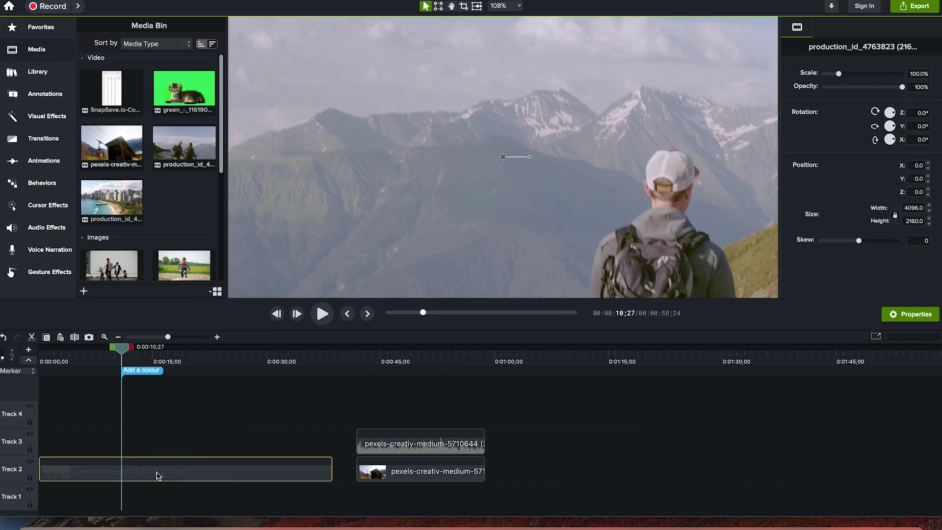
pyautogui.moveTo(470, 454)
pyautogui.mouseDown()
pyautogui.moveTo(260, 434)
pyautogui.moveTo(414, 434)
pyautogui.moveTo(478, 454)
pyautogui.moveTo(460, 449)
pyautogui.mouseUp()
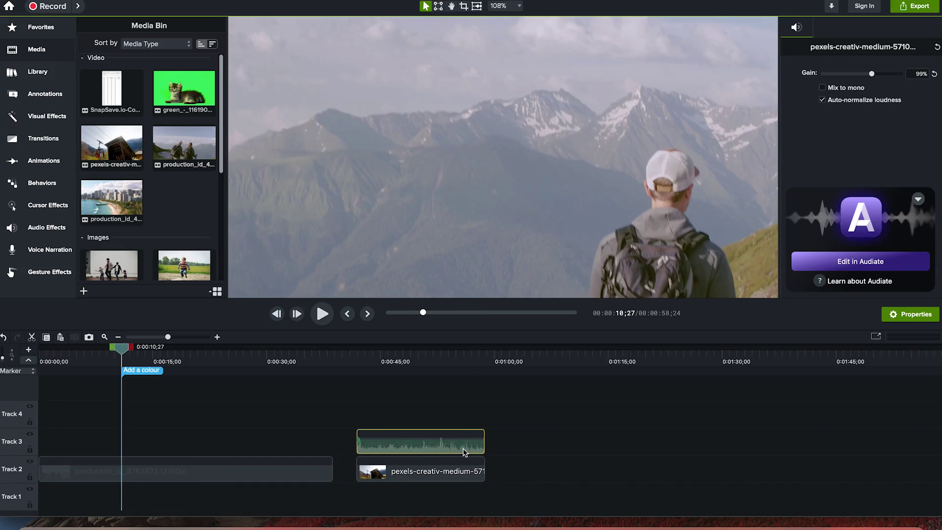
pyautogui.moveTo(233, 483); pyautogui.dragTo(693, 455)
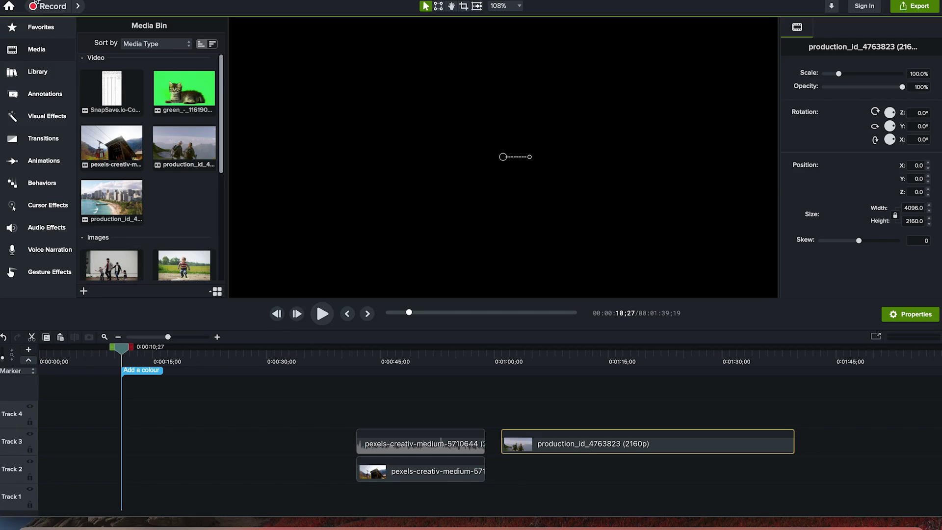
# Open the Camtasia Recorder, check its frame rate choices, and turn screen capture off and back on
pyautogui.click(53, 7)
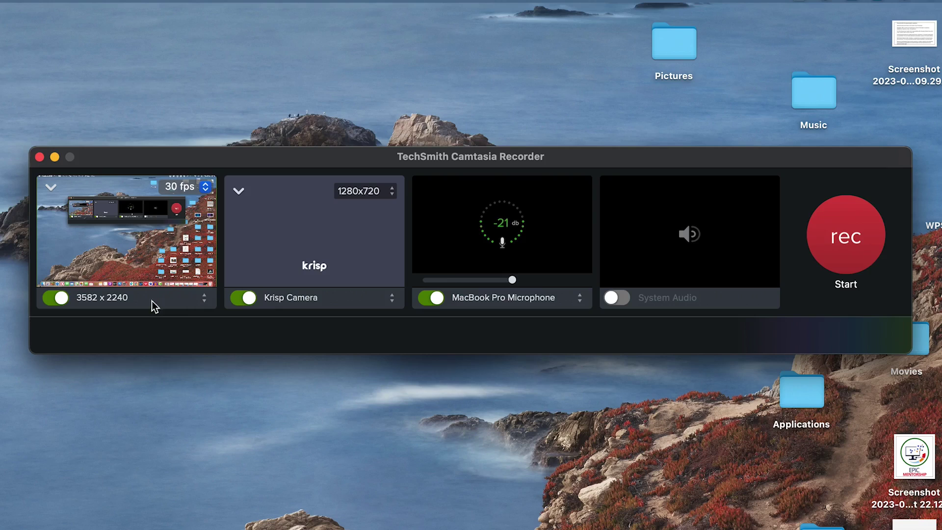
pyautogui.click(205, 186)
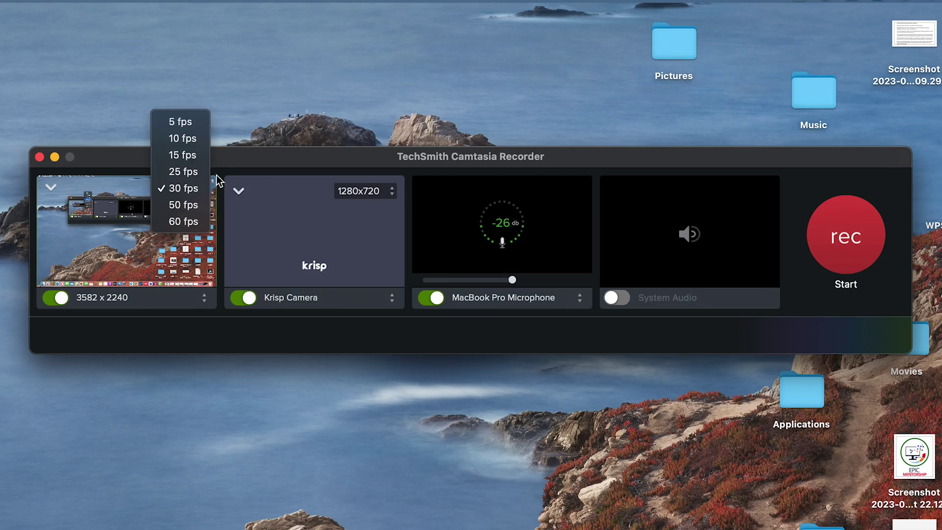
pyautogui.click(248, 157)
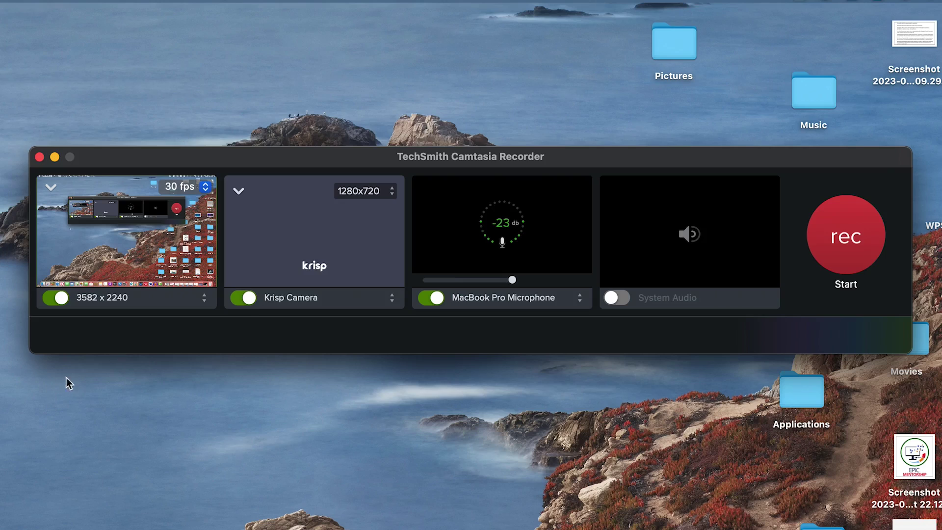
pyautogui.click(62, 299)
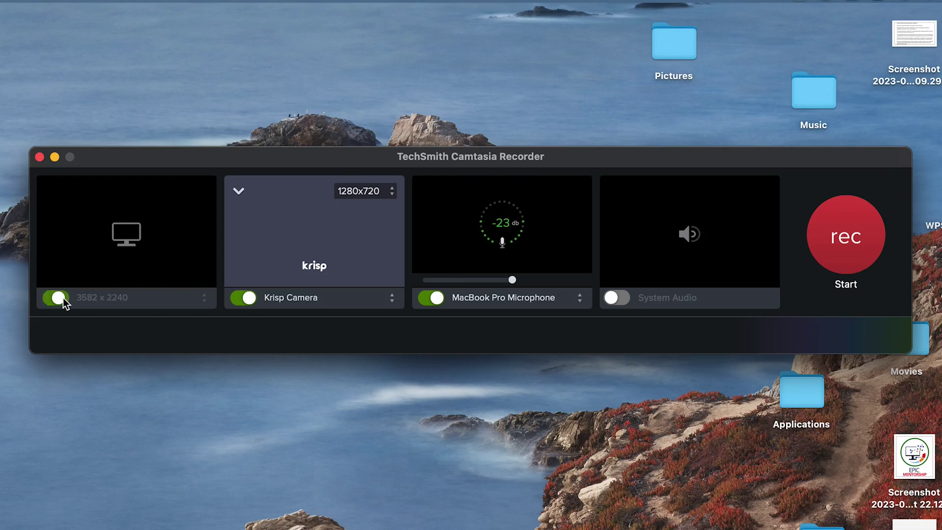
pyautogui.click(63, 298)
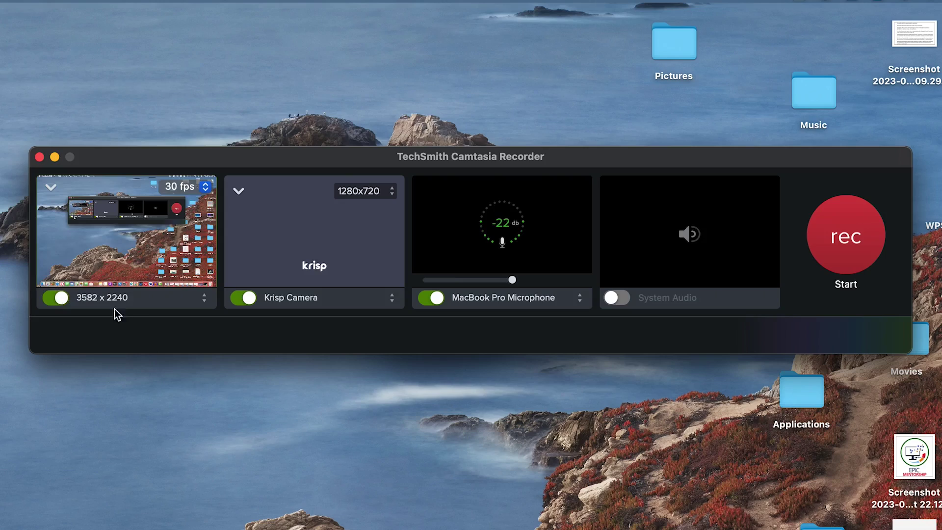
# Set the screen capture area to a custom region of about 2098 x 1394, reselected from the 2642 x 1306 recent region
pyautogui.click(145, 307)
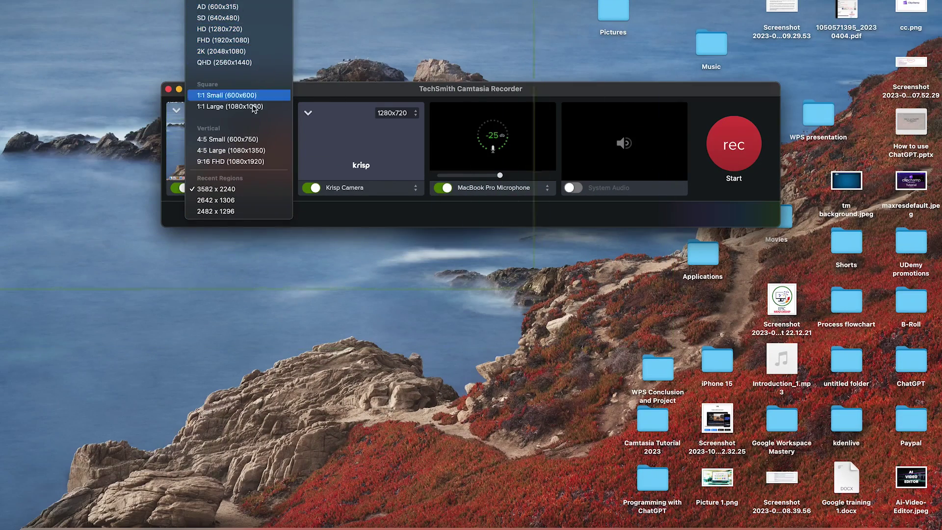
pyautogui.click(235, 198)
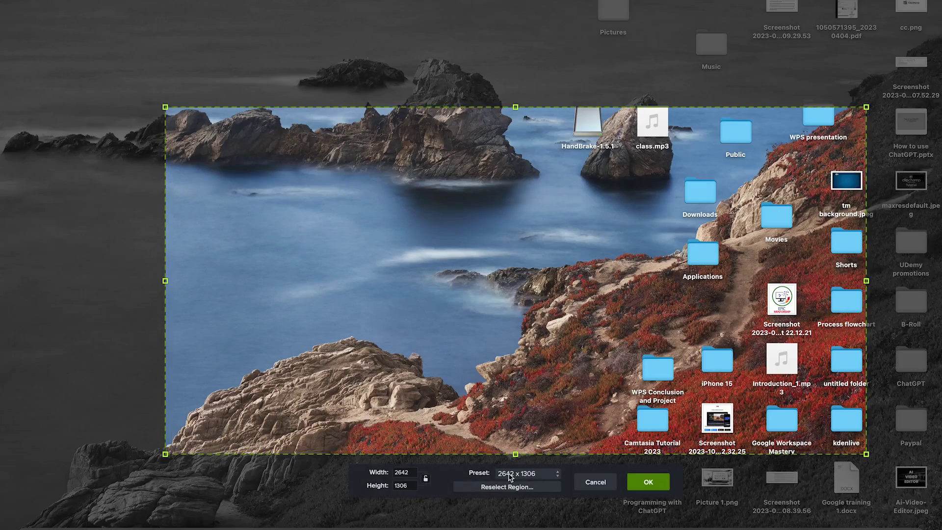
pyautogui.click(497, 488)
pyautogui.moveTo(183, 61); pyautogui.dragTo(739, 430)
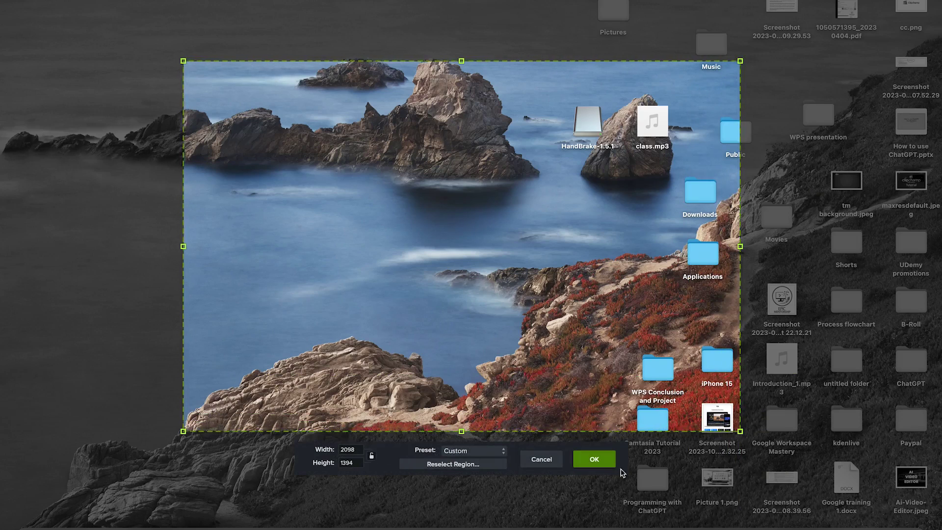
pyautogui.click(594, 460)
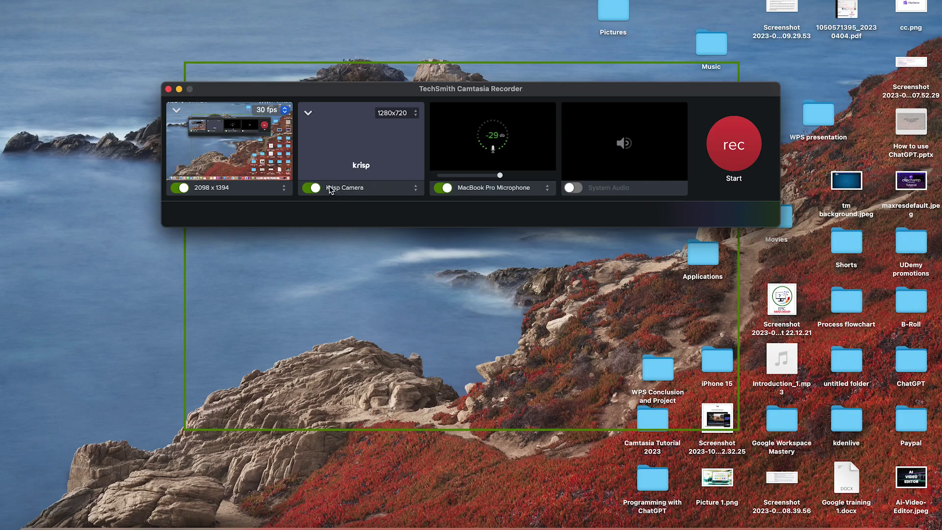
# Check the available cameras and set the recording microphone to RODE NT-USB
pyautogui.click(355, 191)
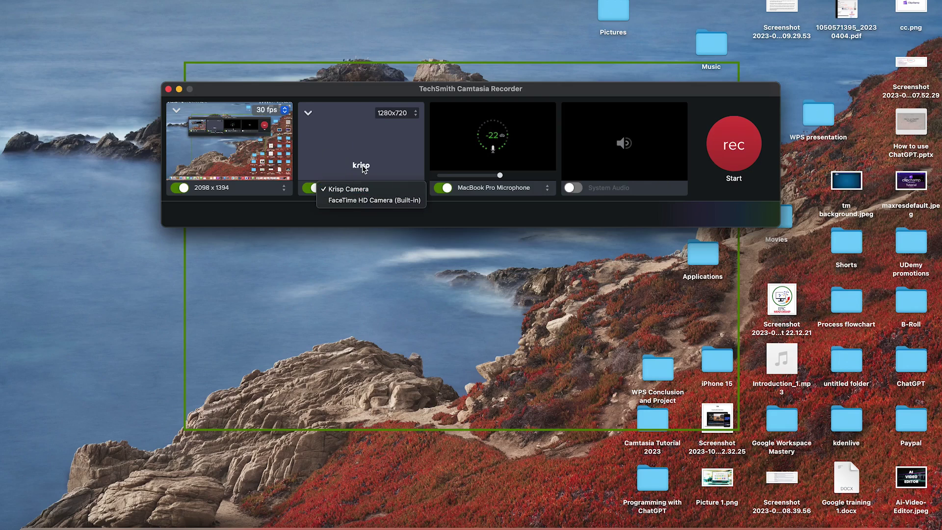
pyautogui.click(518, 193)
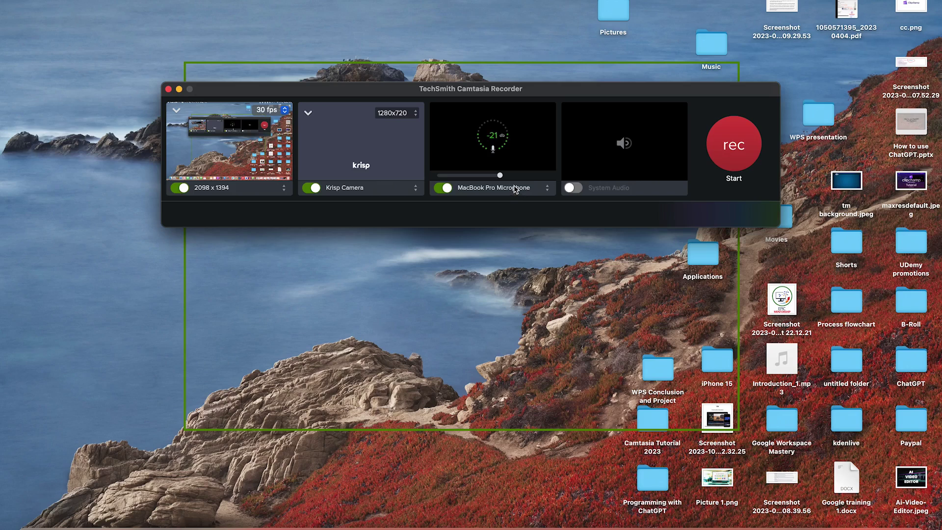
pyautogui.click(506, 189)
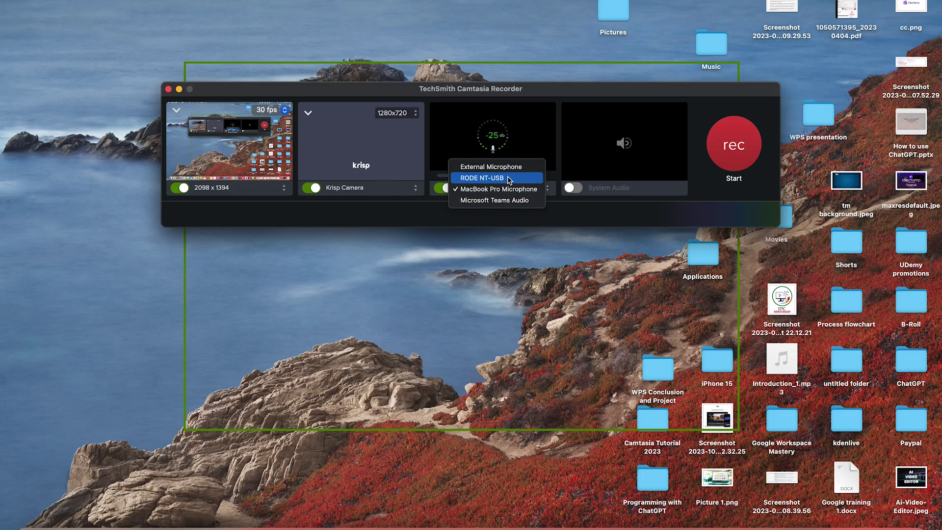
pyautogui.click(505, 167)
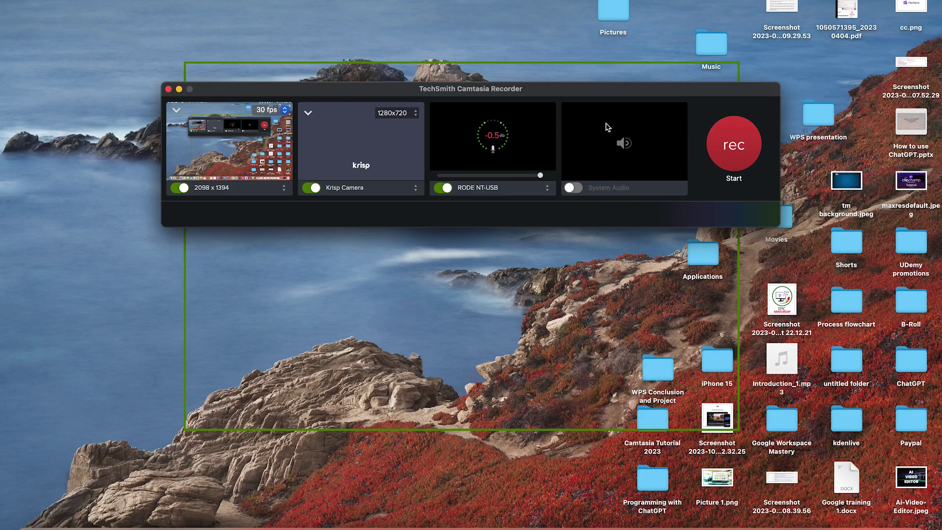
# Set the capture region to the recent 3582 x 2240 region and close the recorder
pyautogui.click(221, 188)
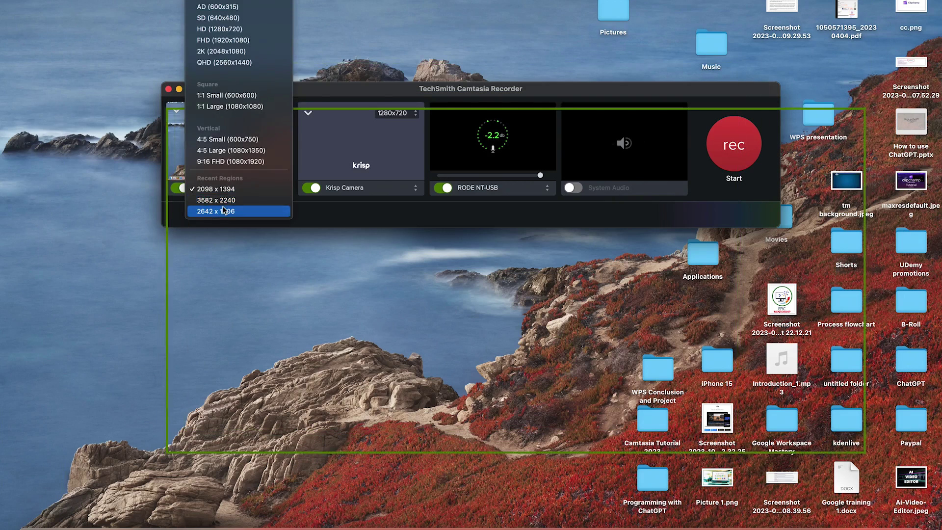
pyautogui.click(223, 210)
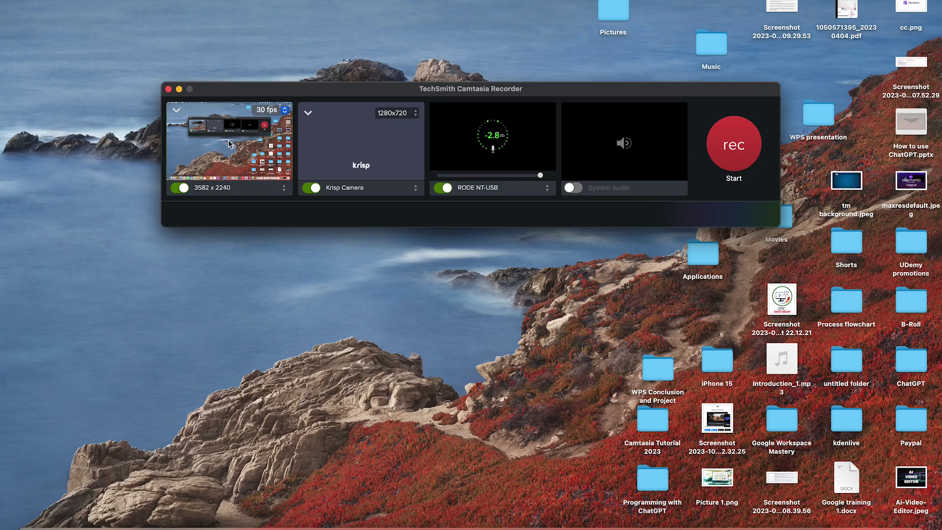
pyautogui.click(168, 89)
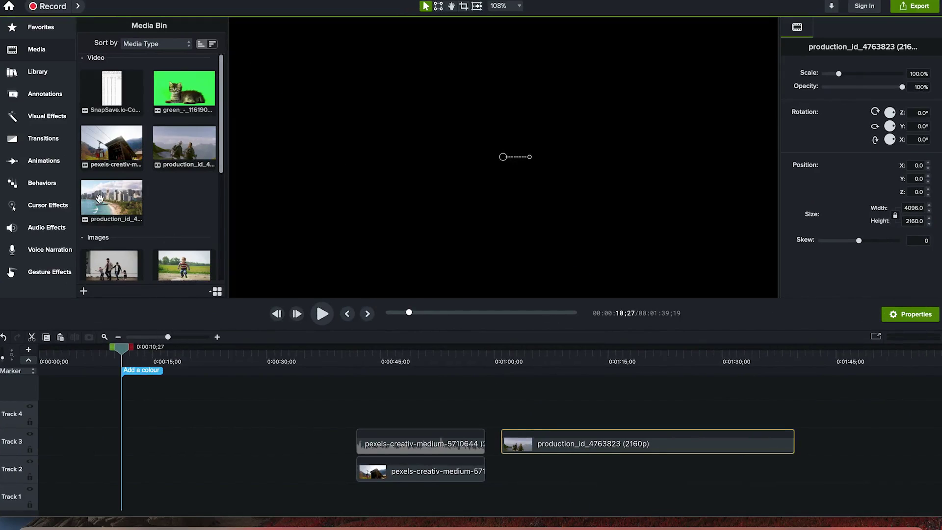
# Place the Rec 10-31-2023 recording from the My footage library at the start of Track 4
pyautogui.click(48, 69)
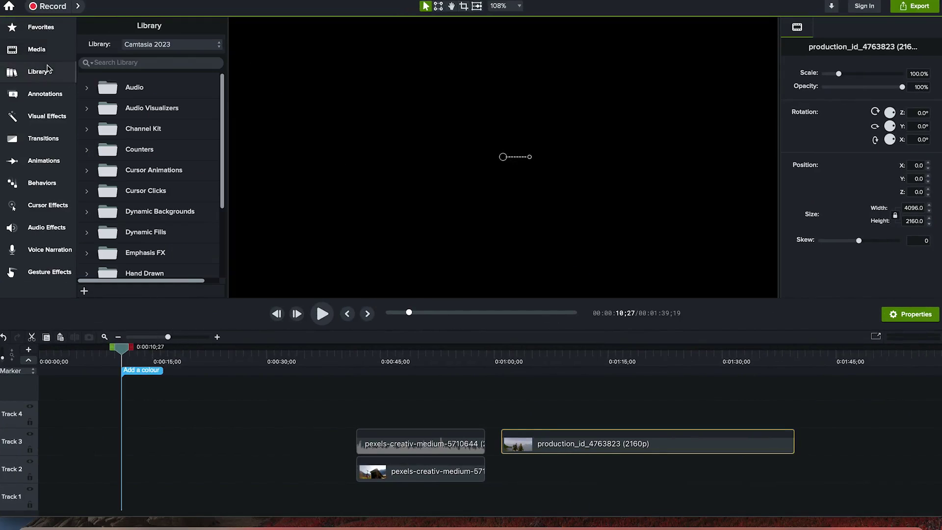
pyautogui.click(146, 49)
pyautogui.click(158, 101)
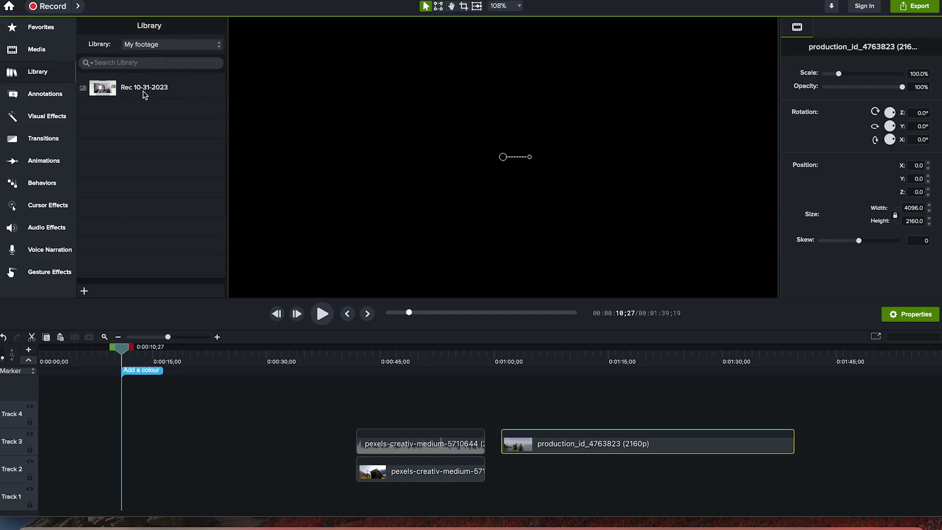
pyautogui.click(145, 95)
pyautogui.moveTo(140, 92); pyautogui.dragTo(37, 421)
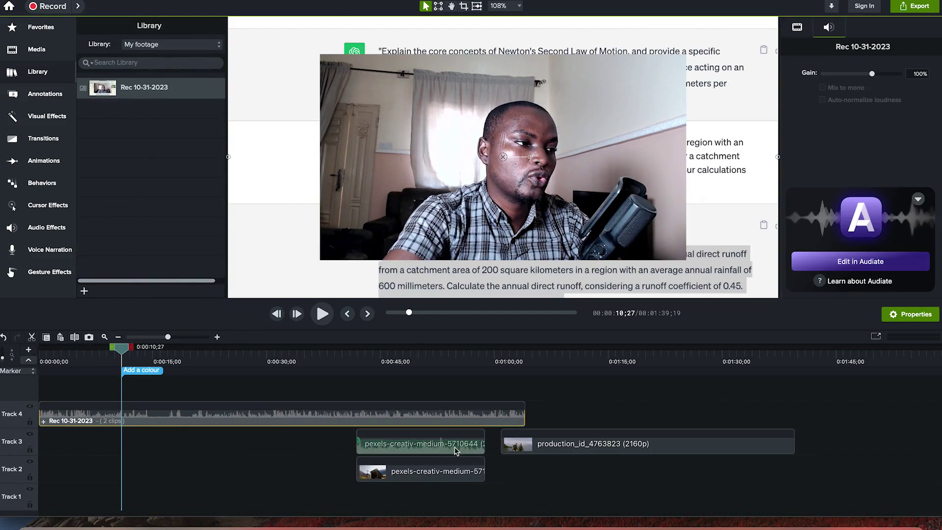
# Move the clips on Tracks 2 and 3 together along the timeline so they start after the Rec 10-31-2023 recording ends
pyautogui.moveTo(341, 456); pyautogui.dragTo(771, 455)
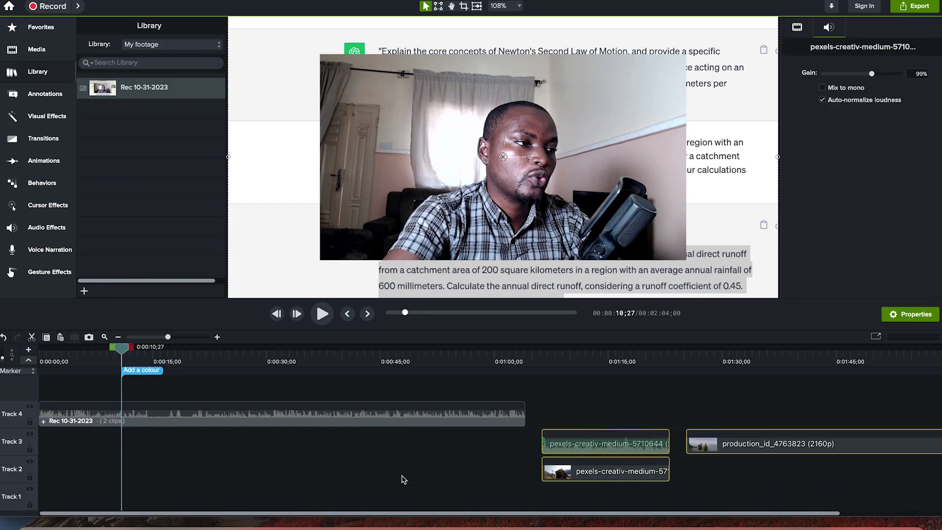
pyautogui.click(261, 442)
# Open the grouped Rec 10-31-2023 recording and scale the screen clip on its Track 1 down to about 60.7%
pyautogui.click(220, 425)
pyautogui.moveTo(121, 348); pyautogui.dragTo(267, 343)
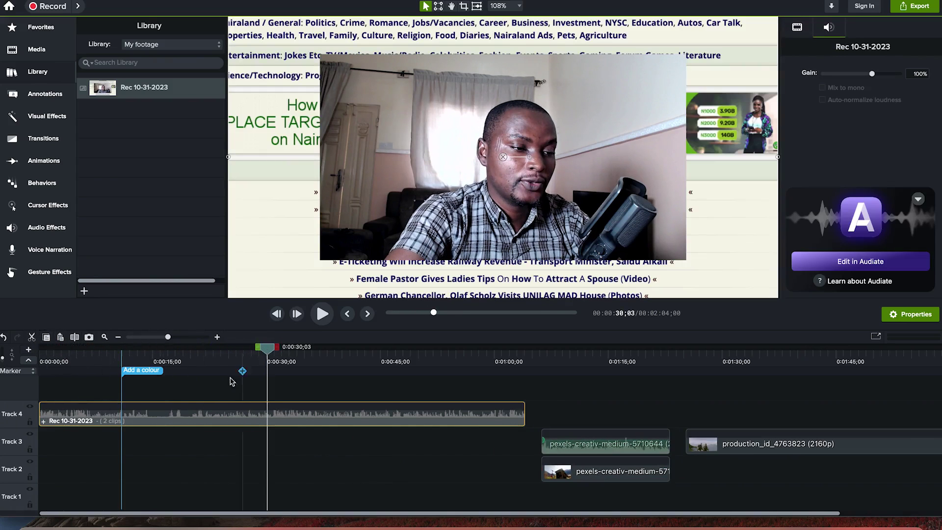
pyautogui.click(44, 422)
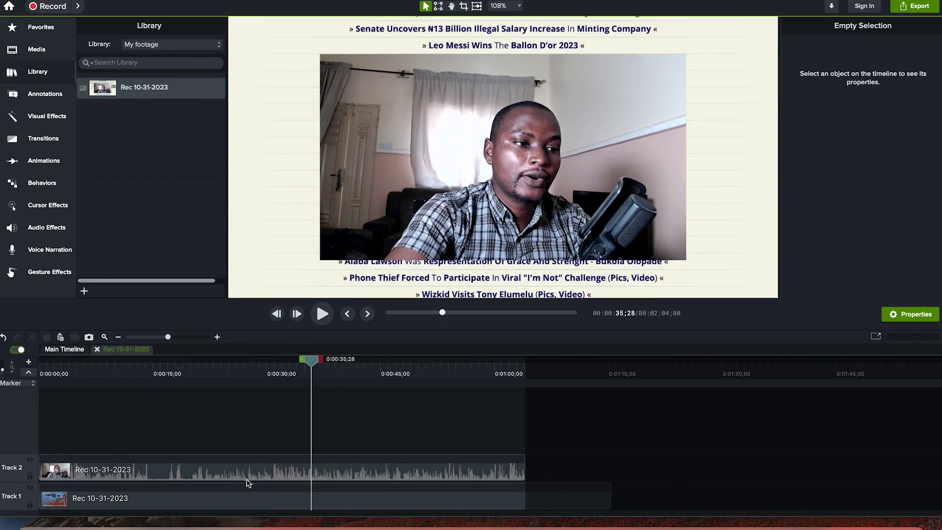
pyautogui.click(247, 477)
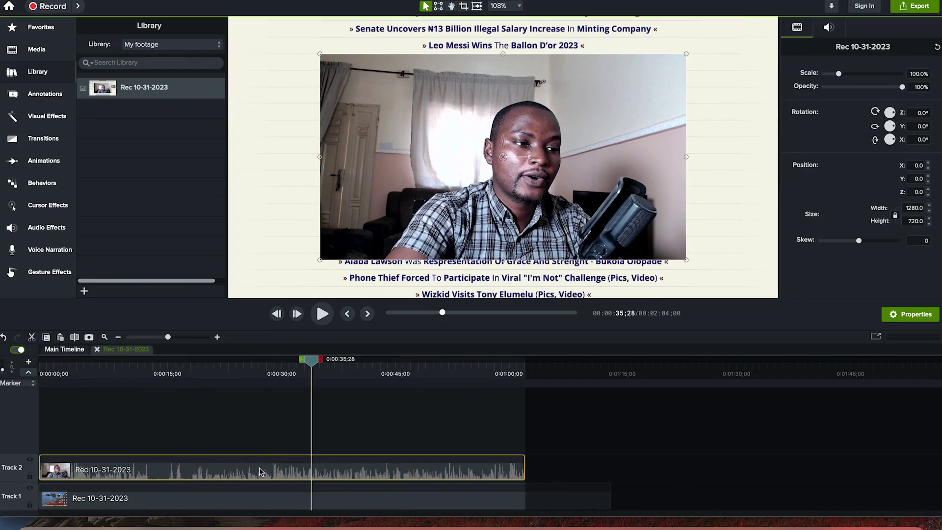
pyautogui.click(241, 505)
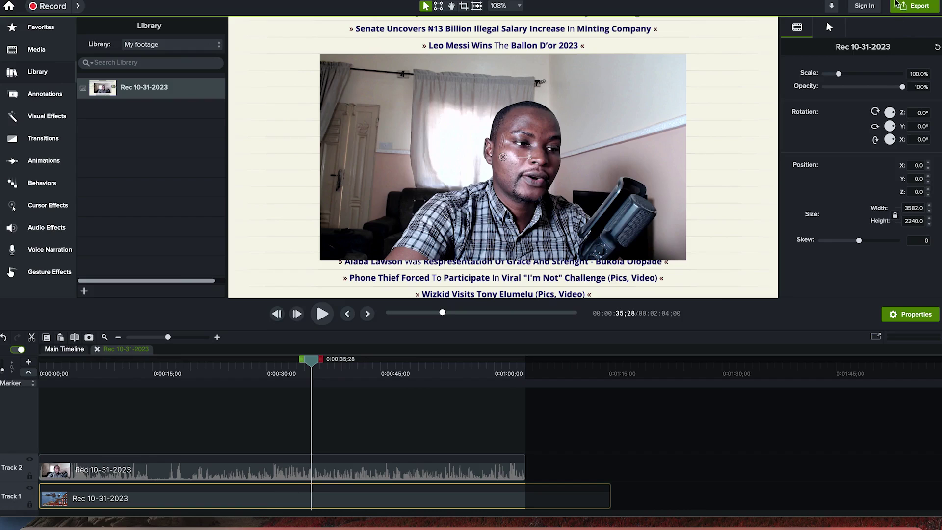
pyautogui.moveTo(841, 75); pyautogui.dragTo(832, 75)
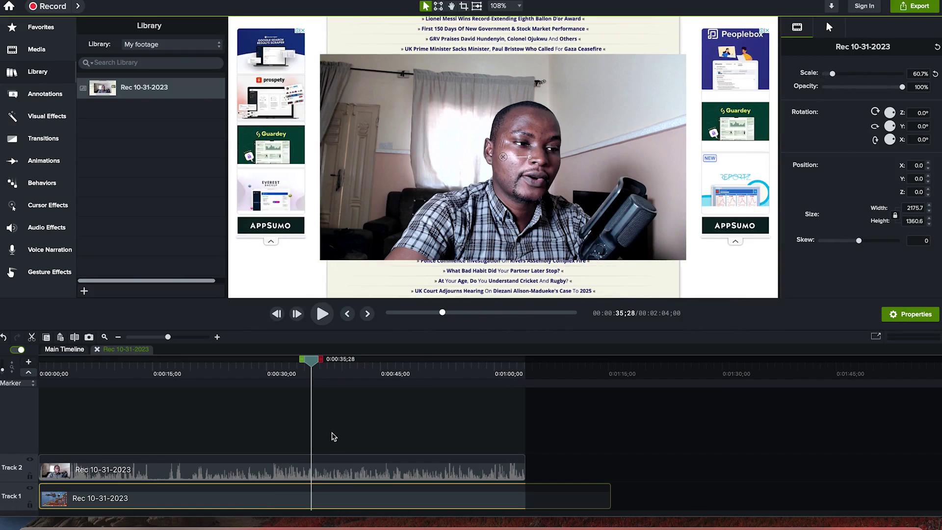
# Scale the Track 2 webcam clip to about 46.6% and place it in the canvas's lower-right corner, at about X 661.7, Y -343.6
pyautogui.click(330, 473)
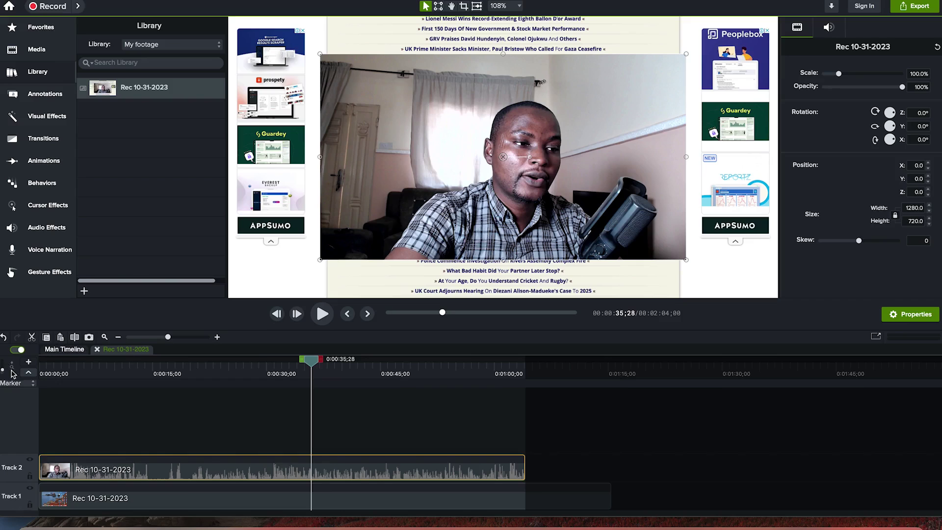
pyautogui.click(11, 372)
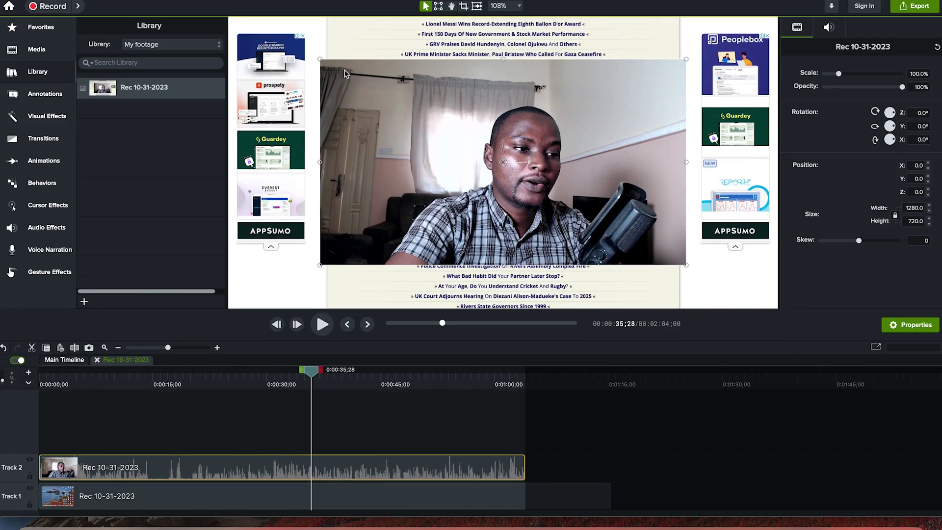
pyautogui.moveTo(320, 59); pyautogui.dragTo(692, 228)
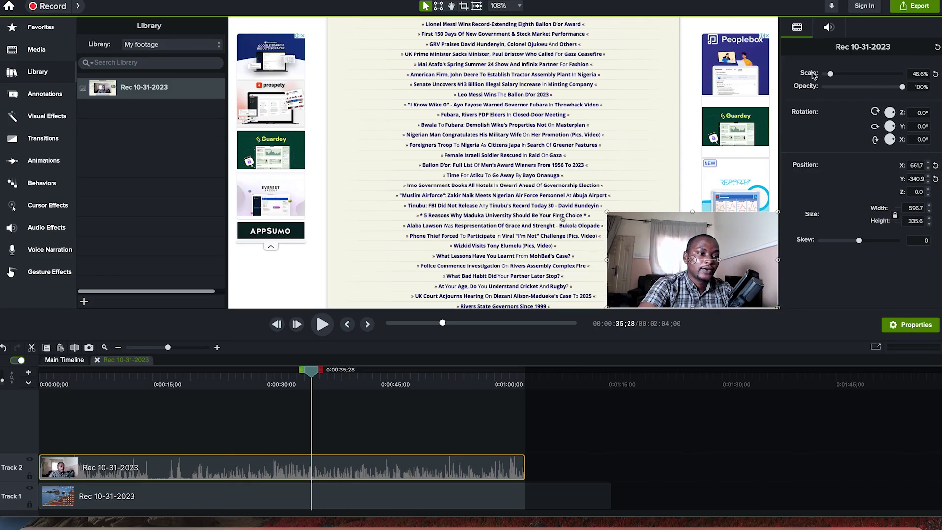
pyautogui.moveTo(828, 73); pyautogui.dragTo(829, 73)
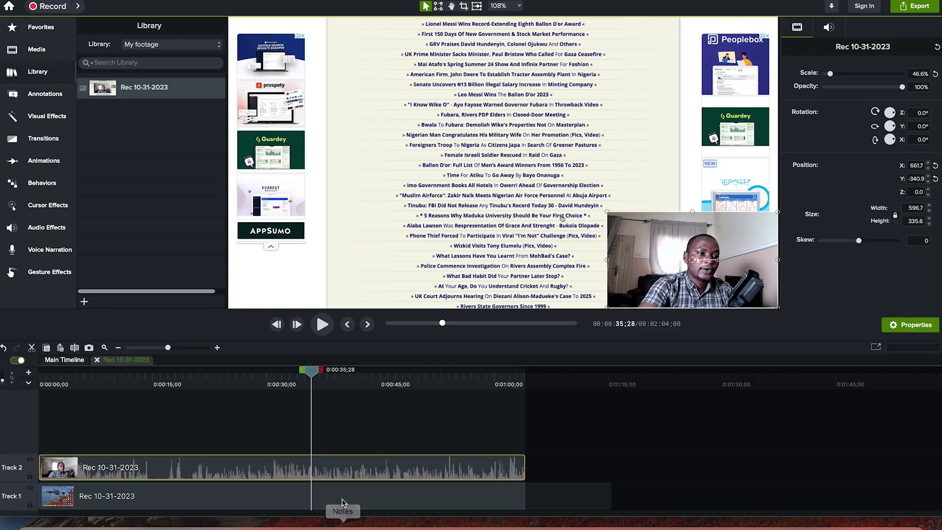
pyautogui.click(828, 28)
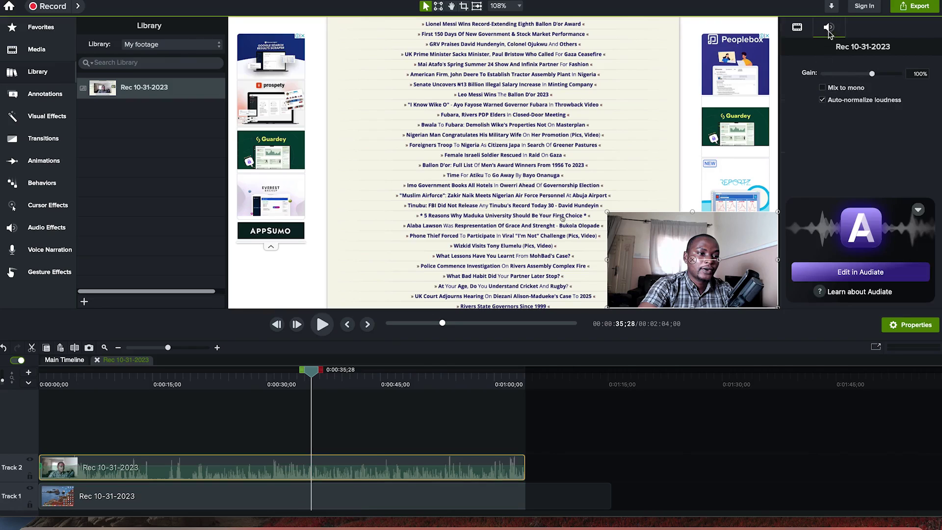
pyautogui.click(797, 28)
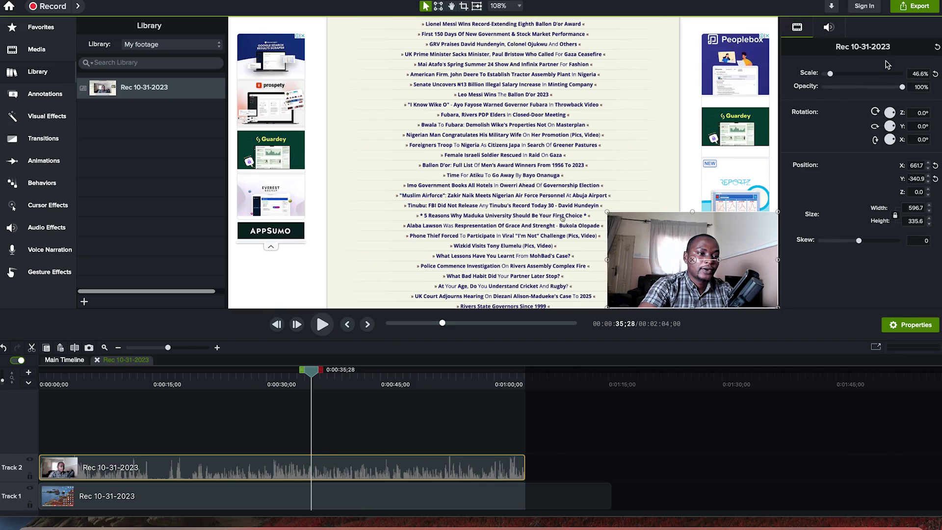
pyautogui.moveTo(688, 282)
pyautogui.mouseDown()
pyautogui.moveTo(687, 85)
pyautogui.moveTo(395, 107)
pyautogui.moveTo(285, 88)
pyautogui.moveTo(340, 291)
pyautogui.moveTo(715, 362)
pyautogui.moveTo(751, 309)
pyautogui.moveTo(736, 294)
pyautogui.moveTo(679, 301)
pyautogui.moveTo(678, 267)
pyautogui.moveTo(686, 275)
pyautogui.mouseUp()
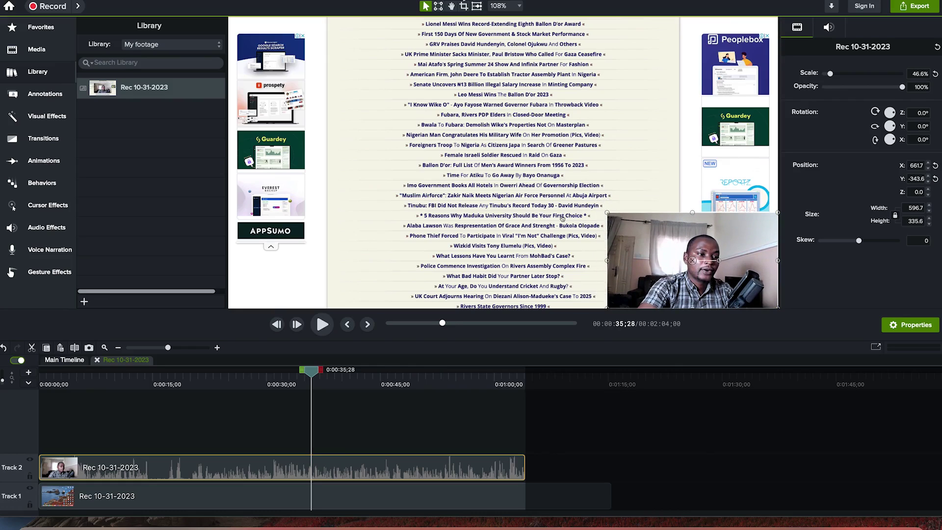
# Crop the webcam clip's left, right and top edges and fit it back into the canvas's lower-right corner
pyautogui.click(463, 8)
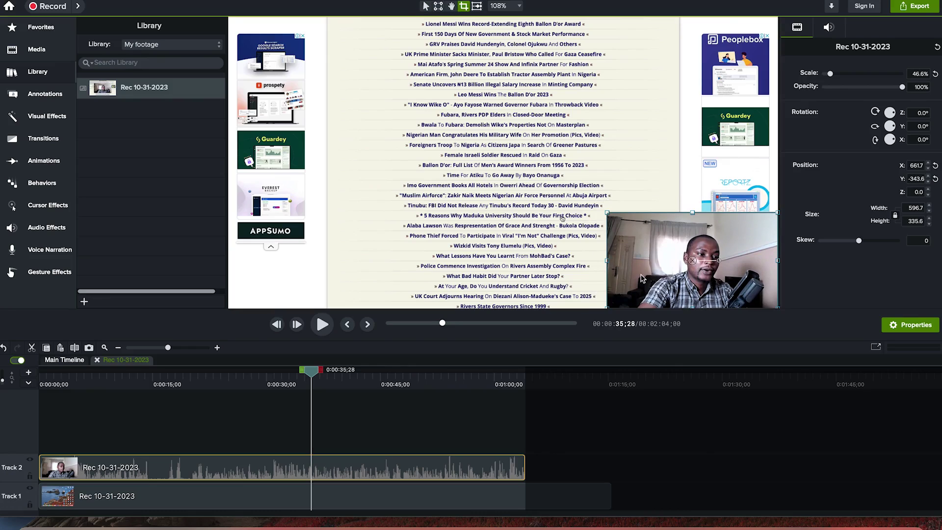
pyautogui.moveTo(607, 260); pyautogui.dragTo(653, 261)
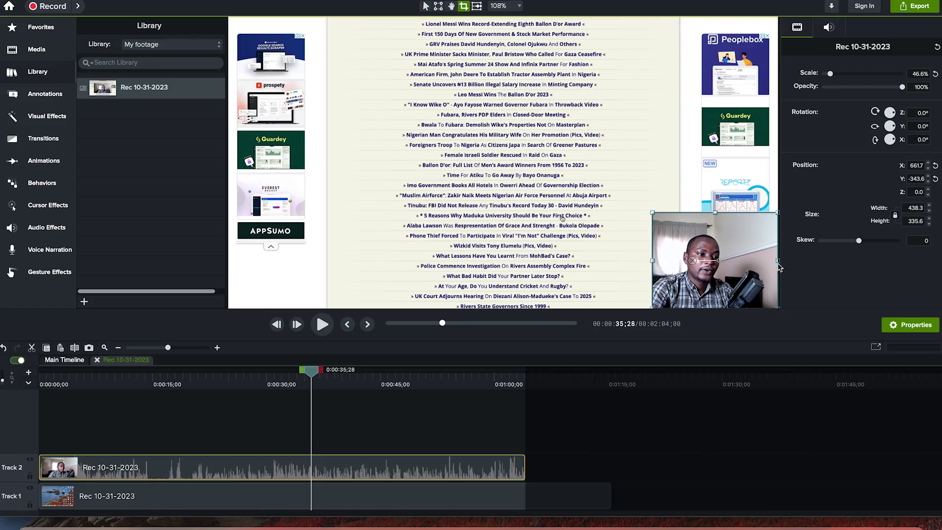
pyautogui.moveTo(779, 262); pyautogui.dragTo(748, 252)
pyautogui.moveTo(705, 217); pyautogui.dragTo(750, 277)
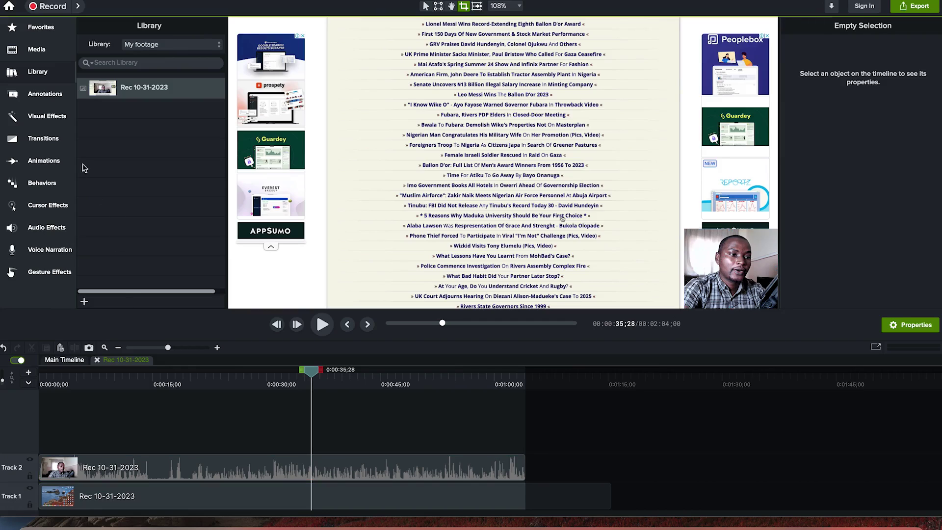
# Add a plain ABC text callout in the Industrial style on Track 3 near the start and view it at 0:00:04;06
pyautogui.click(38, 96)
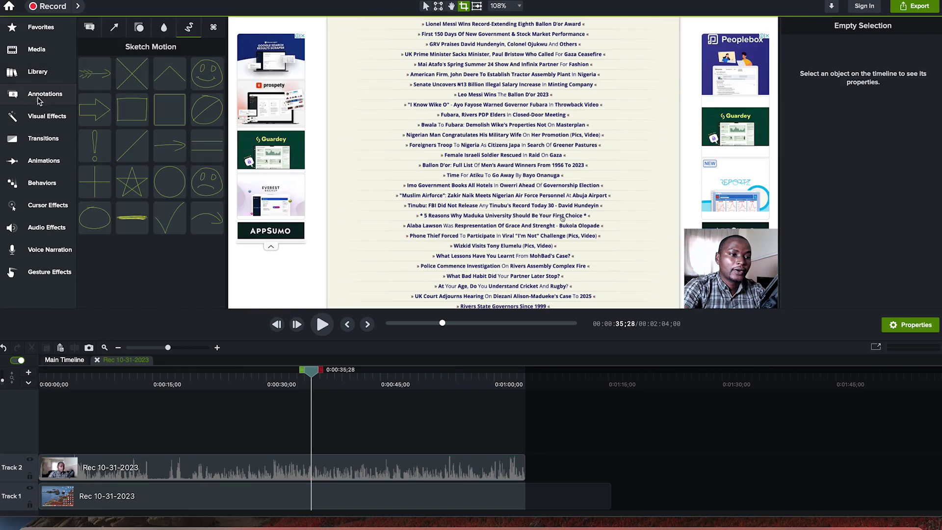
pyautogui.click(95, 30)
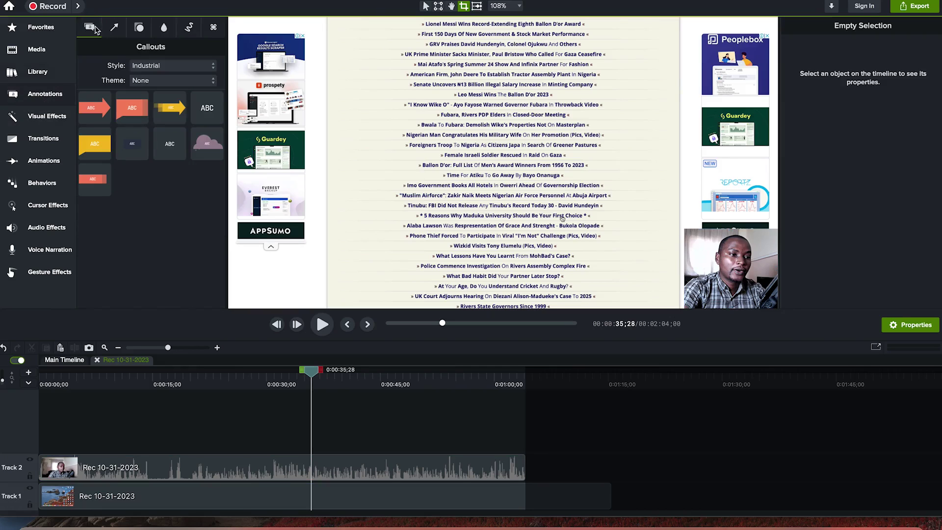
pyautogui.click(170, 153)
pyautogui.moveTo(170, 153); pyautogui.dragTo(53, 439)
pyautogui.click(276, 386)
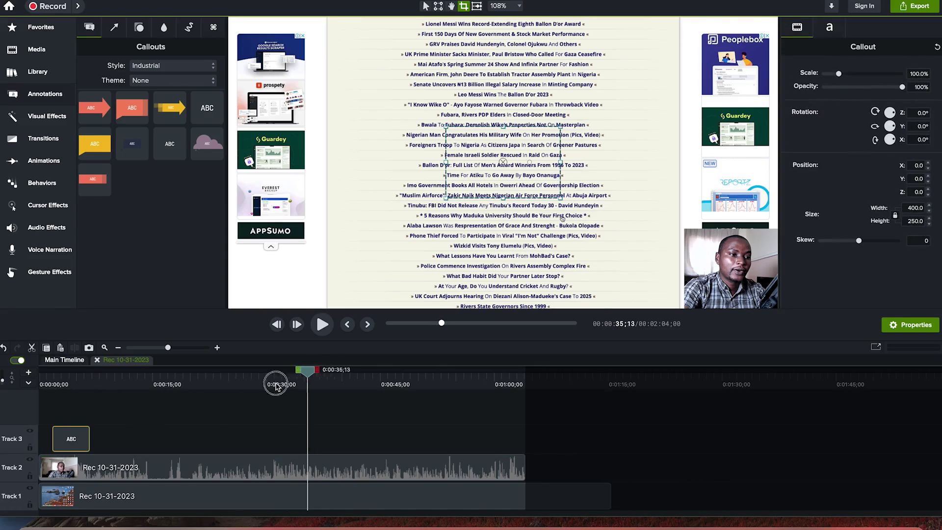
pyautogui.moveTo(276, 386); pyautogui.dragTo(74, 385)
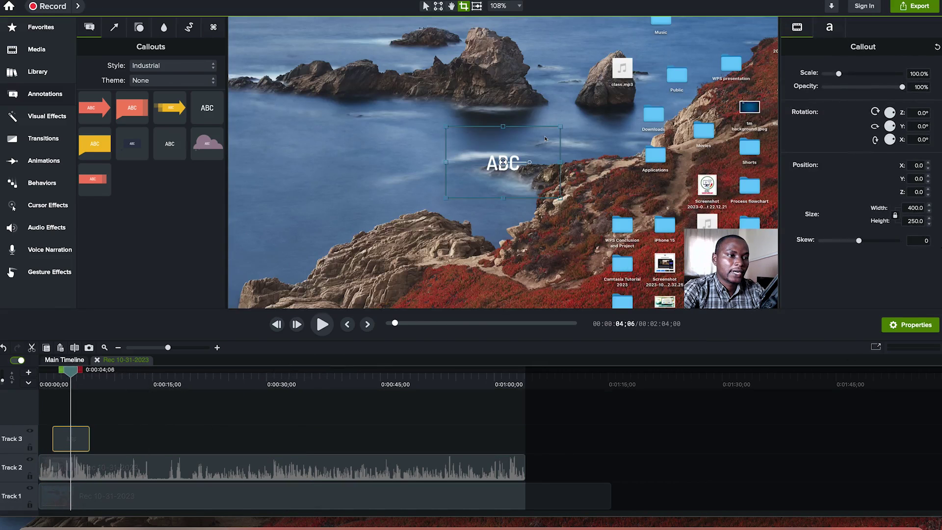
# Reapply the Dosis font to the callout, try a red text color, and set the color to near-white RGB 255, 246, 246
pyautogui.click(830, 28)
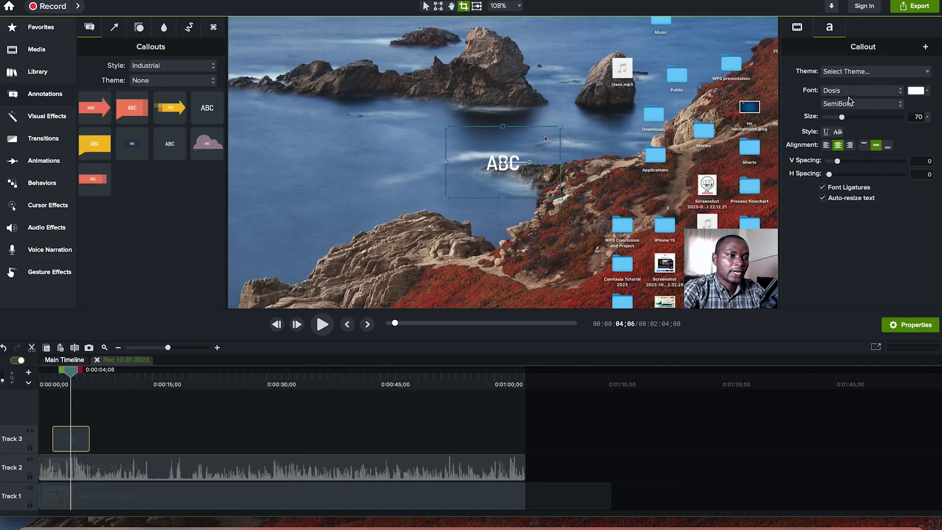
pyautogui.click(847, 94)
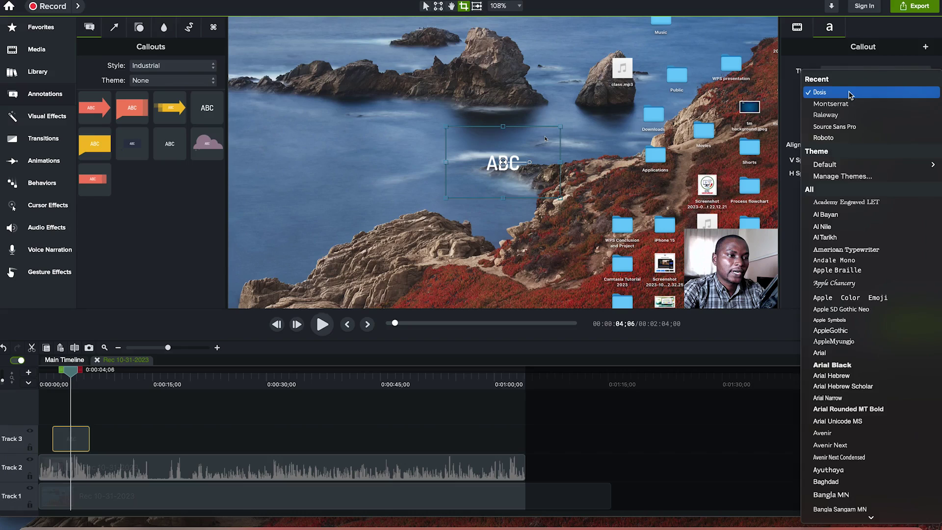
pyautogui.click(852, 93)
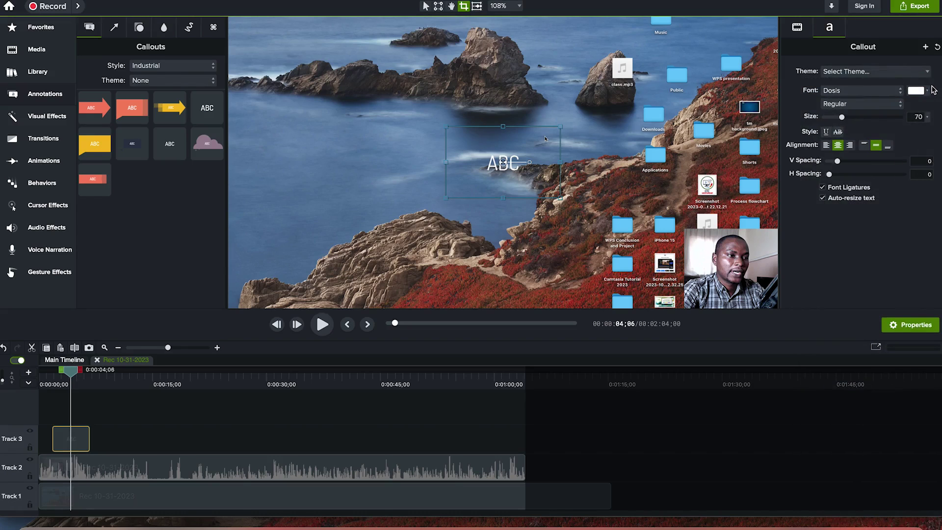
pyautogui.click(917, 91)
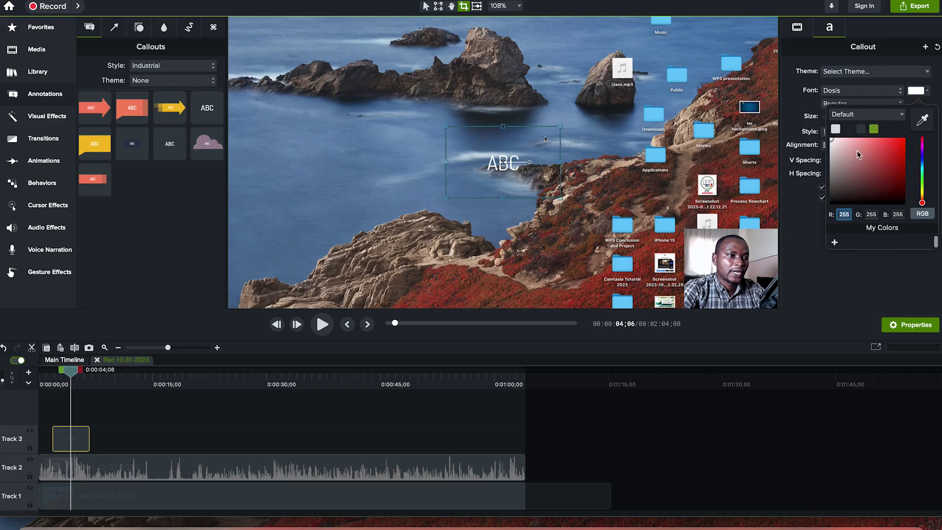
pyautogui.click(894, 155)
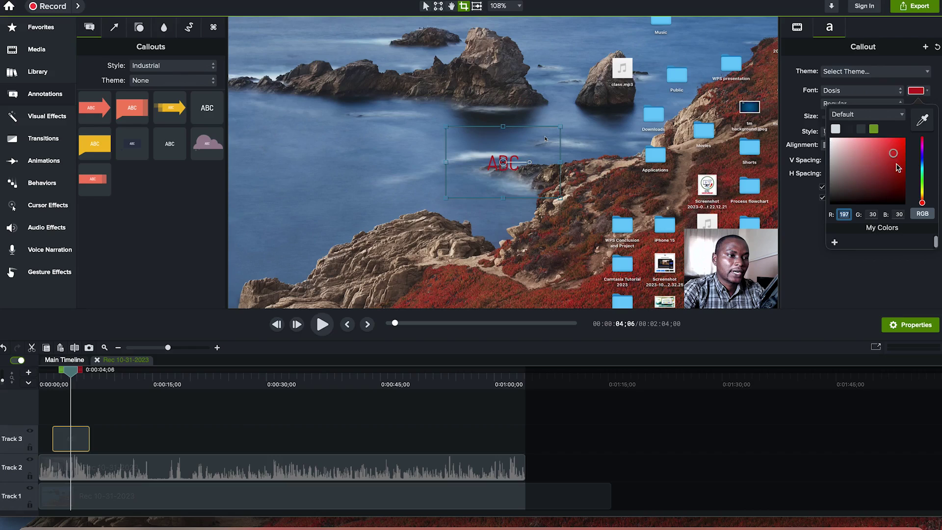
pyautogui.click(834, 141)
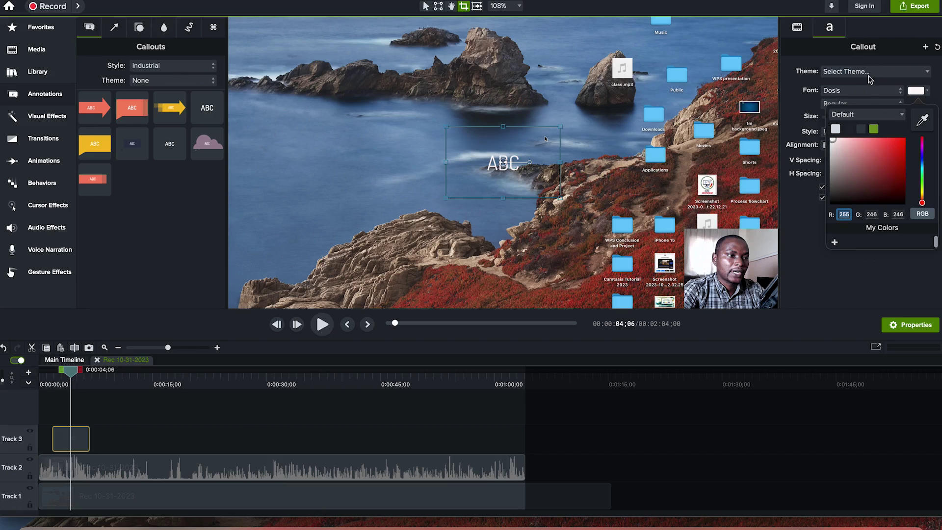
# Set the callout's font to Andale Mono and replace its text with "Welcome to my channel"
pyautogui.click(867, 94)
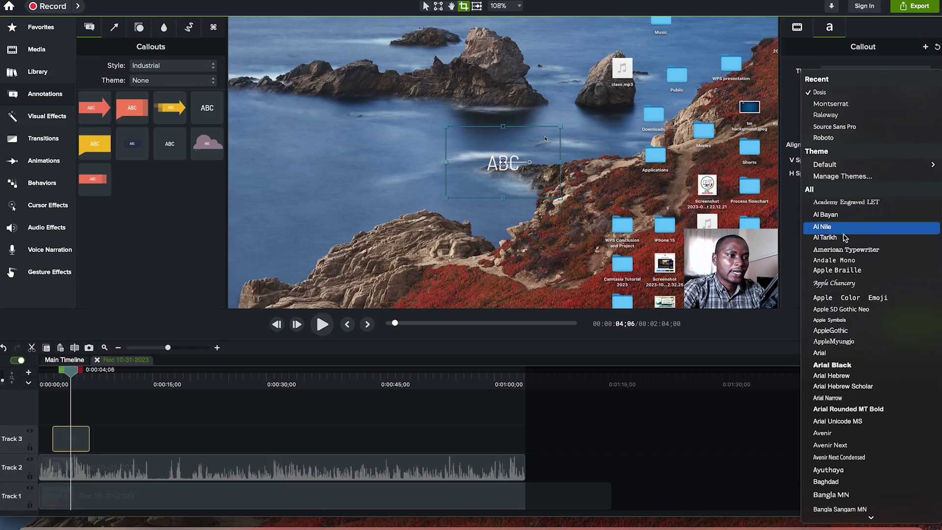
pyautogui.click(851, 261)
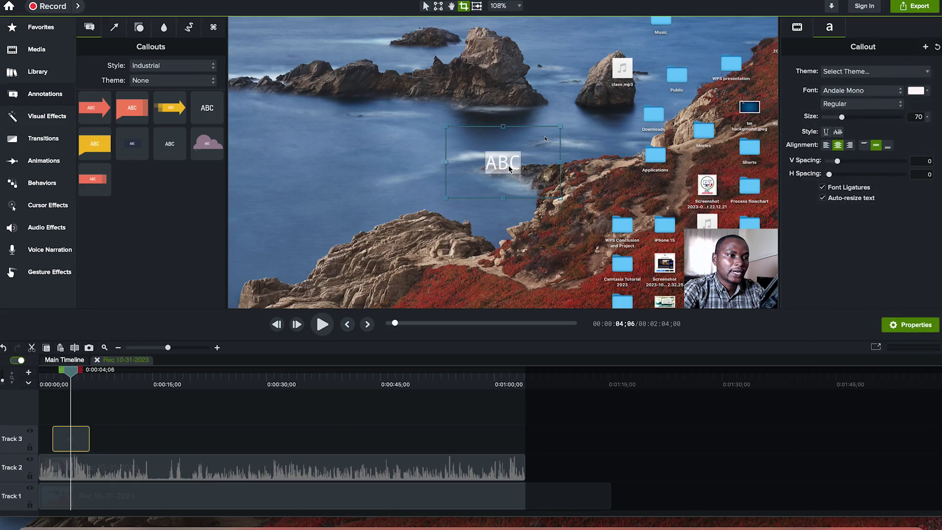
pyautogui.write('Welcome to my channel')
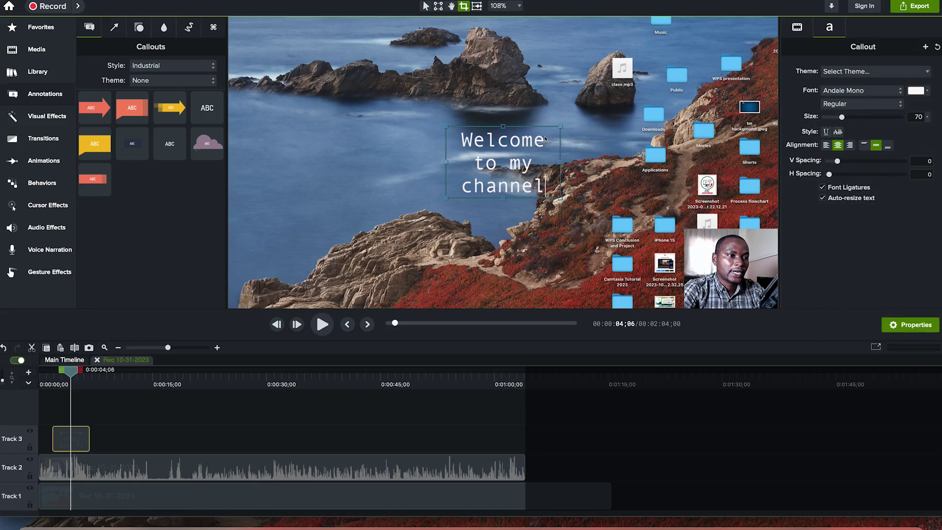
# Enlarge all the callout text to about 91, try right alignment before returning to centered, and set the vertical spacing to about 0.04
pyautogui.press('super+a')
pyautogui.moveTo(844, 121); pyautogui.dragTo(848, 119)
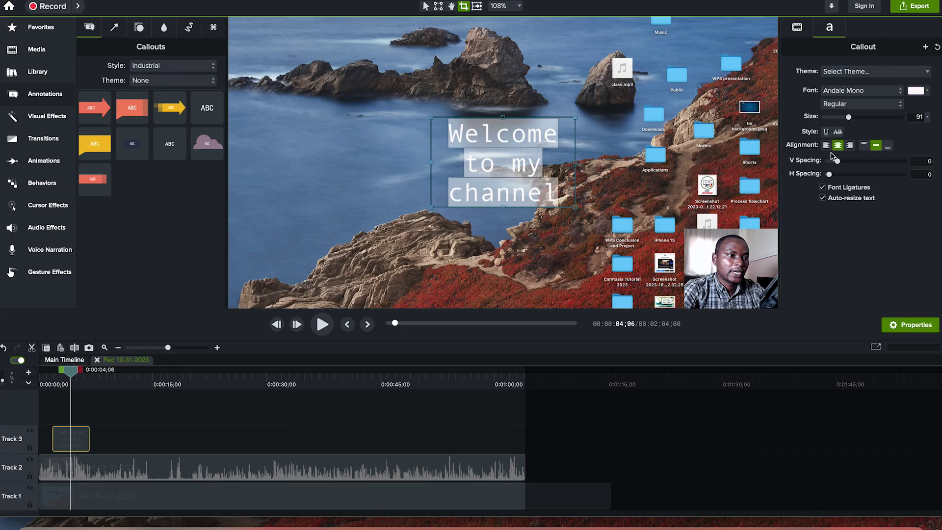
pyautogui.click(851, 145)
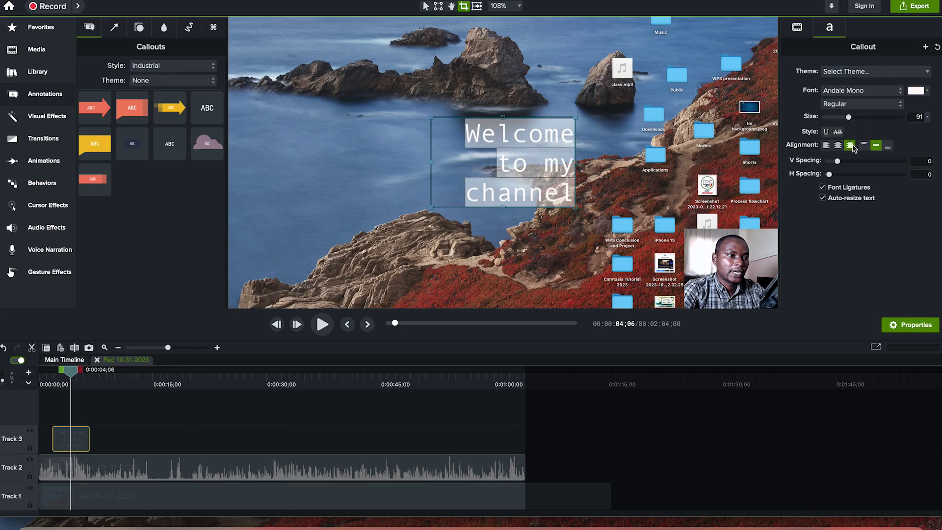
pyautogui.click(843, 145)
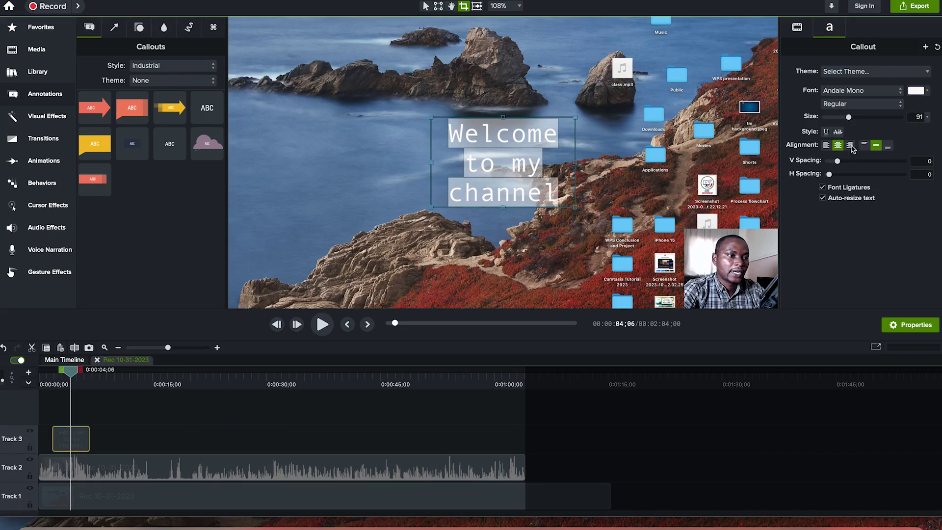
pyautogui.moveTo(840, 164); pyautogui.dragTo(842, 167)
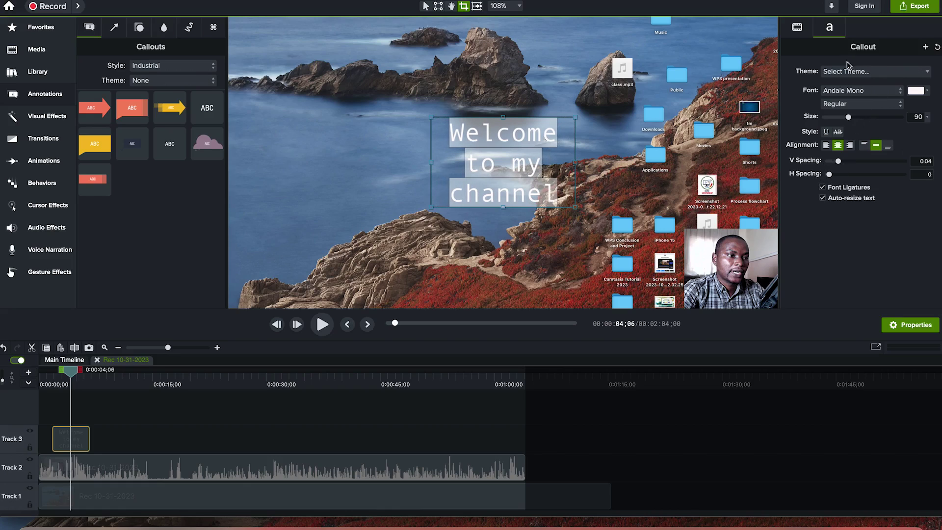
# Move the "Welcome to my channel" callout to the lower-left area of the canvas
pyautogui.click(515, 148)
pyautogui.click(525, 78)
pyautogui.click(519, 172)
pyautogui.moveTo(500, 185); pyautogui.dragTo(333, 258)
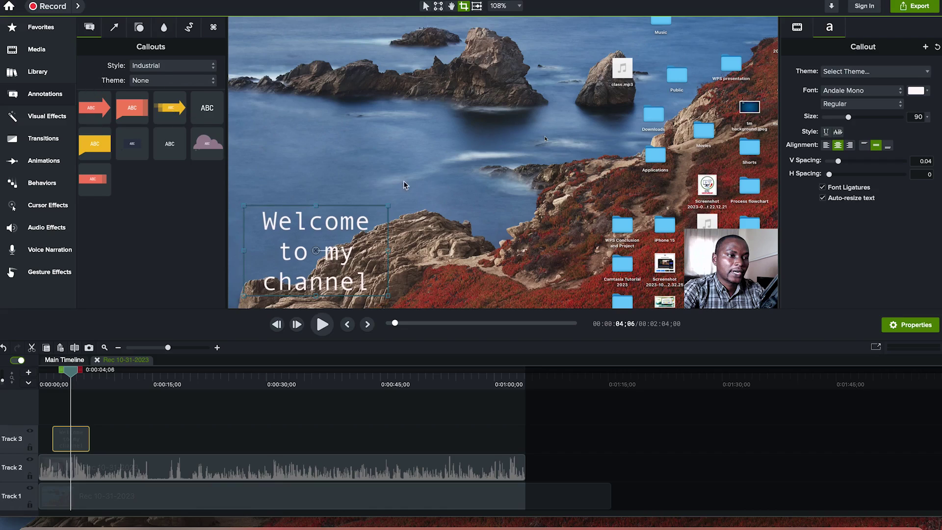
# Add the yellow arrow callout to the canvas above the welcome text, starting at 0:00:04;06
pyautogui.click(916, 75)
pyautogui.click(915, 74)
pyautogui.moveTo(170, 109); pyautogui.dragTo(485, 151)
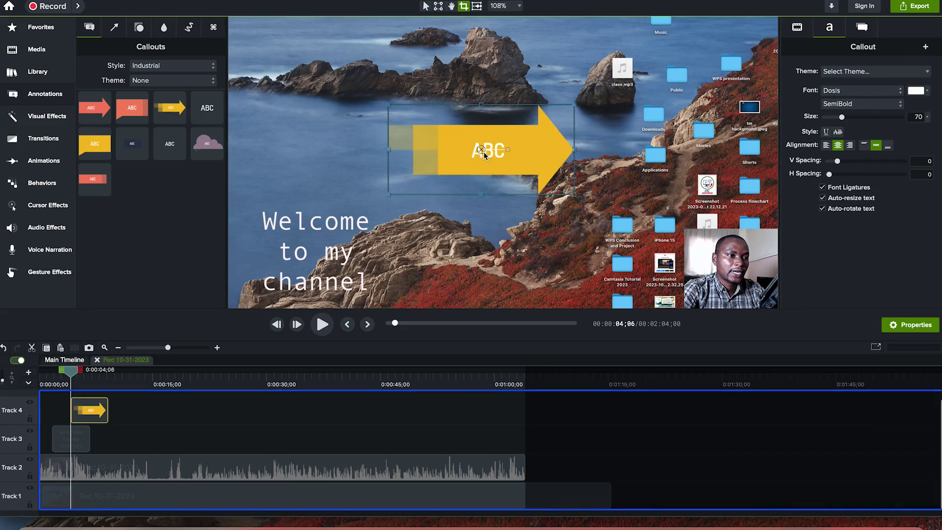
pyautogui.moveTo(482, 110); pyautogui.dragTo(479, 131)
pyautogui.moveTo(573, 193); pyautogui.dragTo(610, 198)
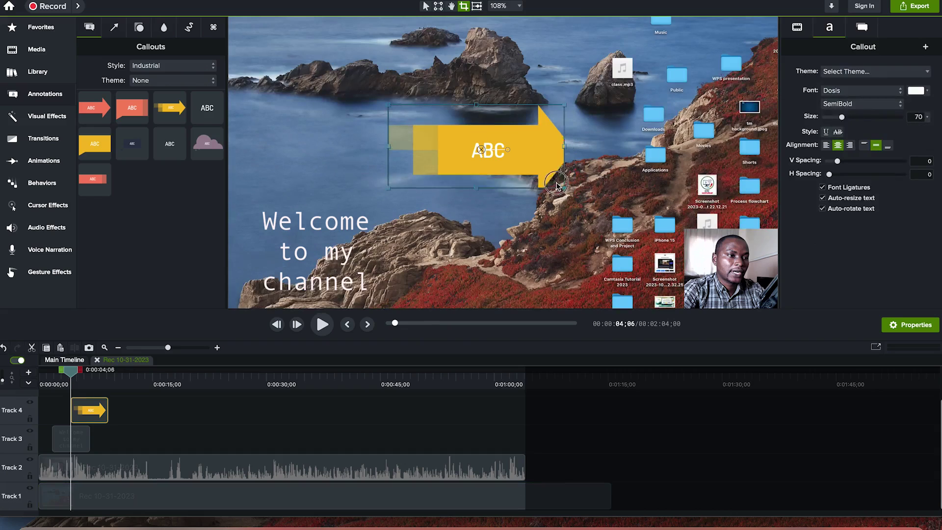
pyautogui.click(610, 198)
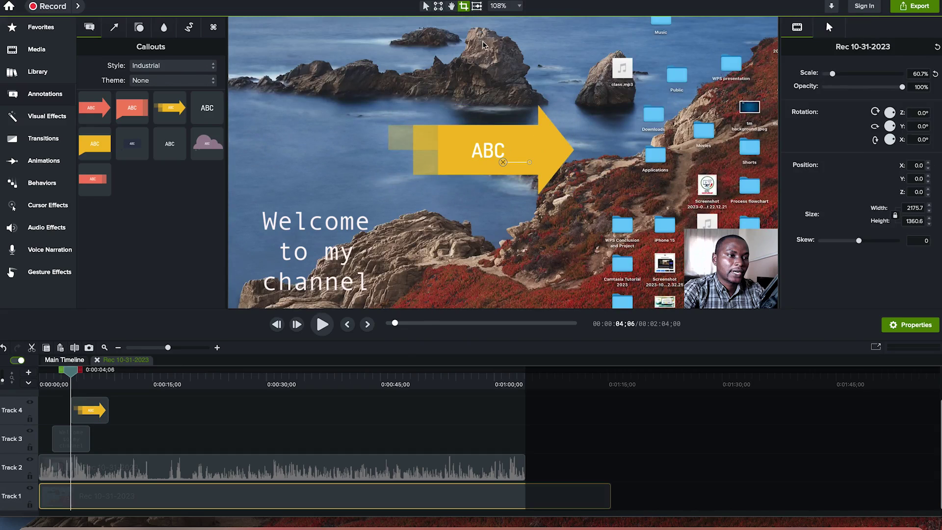
# Switch the canvas from cropping to edit mode and shrink the yellow arrow callout proportionally
pyautogui.click(426, 6)
pyautogui.click(522, 141)
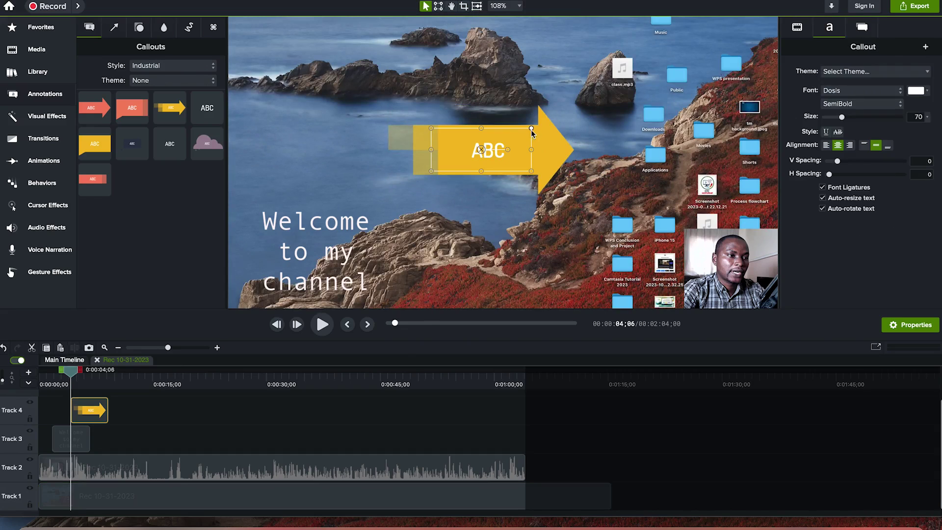
pyautogui.moveTo(531, 129); pyautogui.dragTo(503, 150)
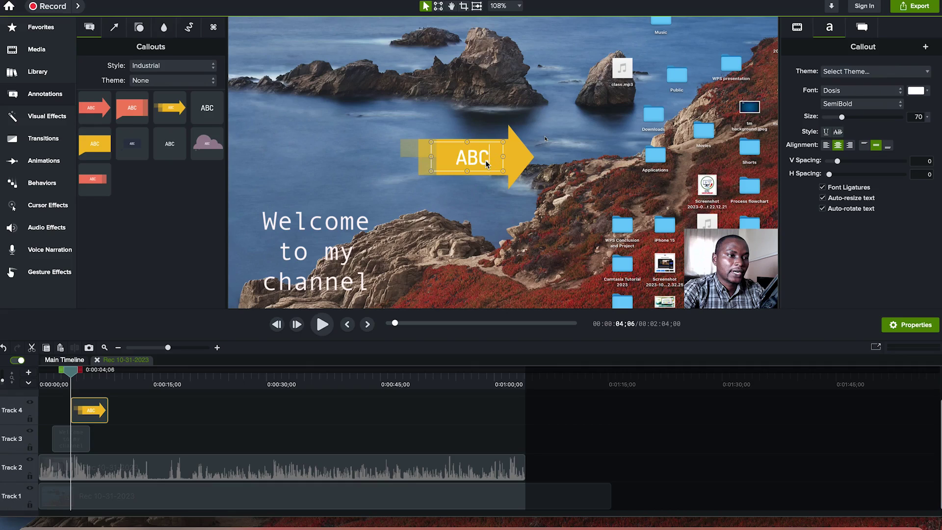
# Replace the yellow arrow callout's placeholder text with "Sample"
pyautogui.doubleClick(484, 160)
pyautogui.write('Sampl')
pyautogui.press('super+a')
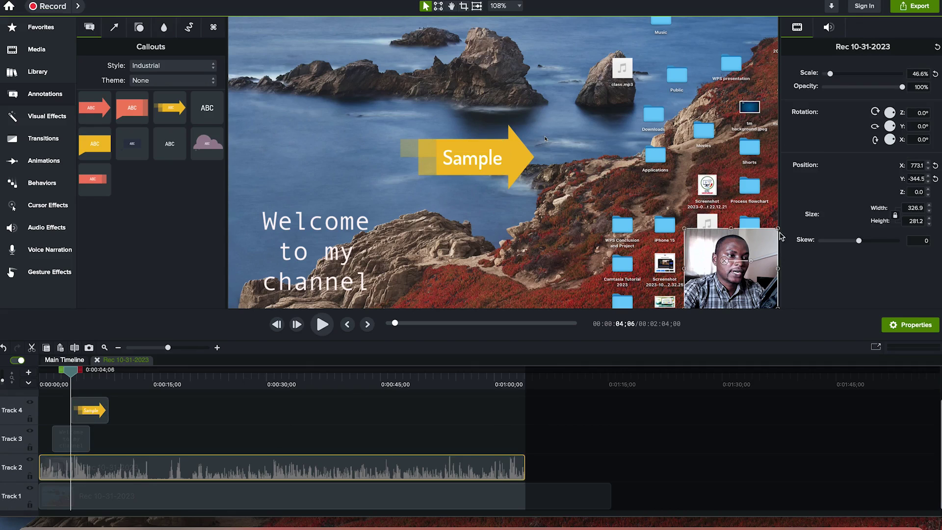
# Nudge the webcam clip slightly upward on the canvas and rotate the Sample arrow callout slightly clockwise
pyautogui.moveTo(753, 261); pyautogui.dragTo(802, 281)
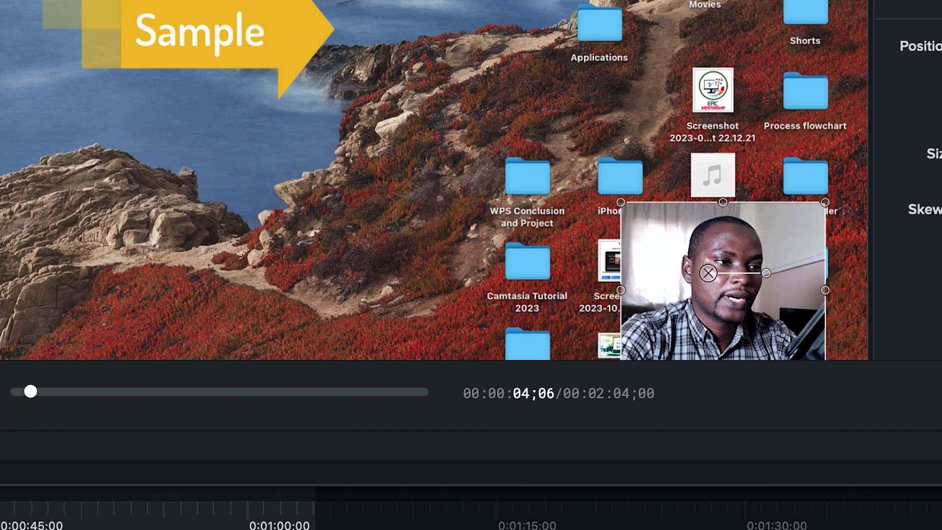
pyautogui.moveTo(668, 292); pyautogui.dragTo(706, 280)
pyautogui.click(184, 38)
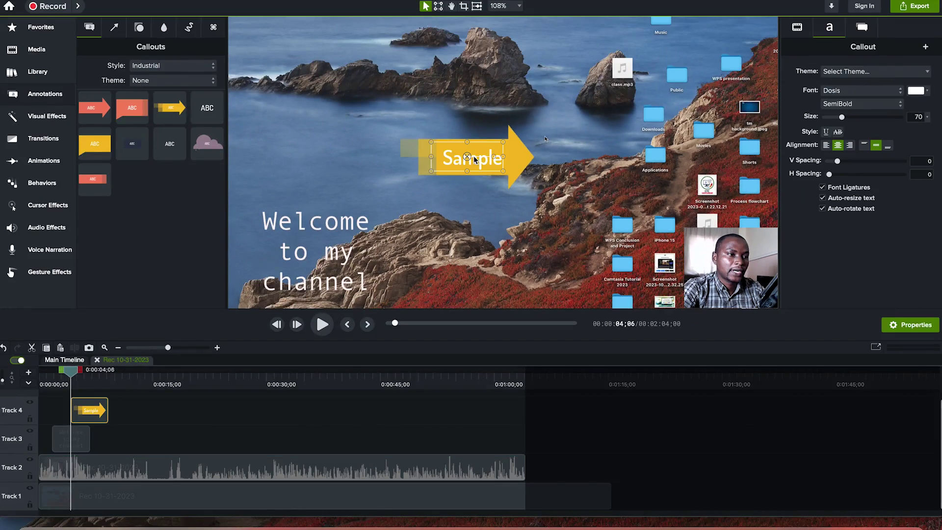
pyautogui.moveTo(492, 156); pyautogui.dragTo(486, 169)
pyautogui.moveTo(487, 170); pyautogui.dragTo(501, 161)
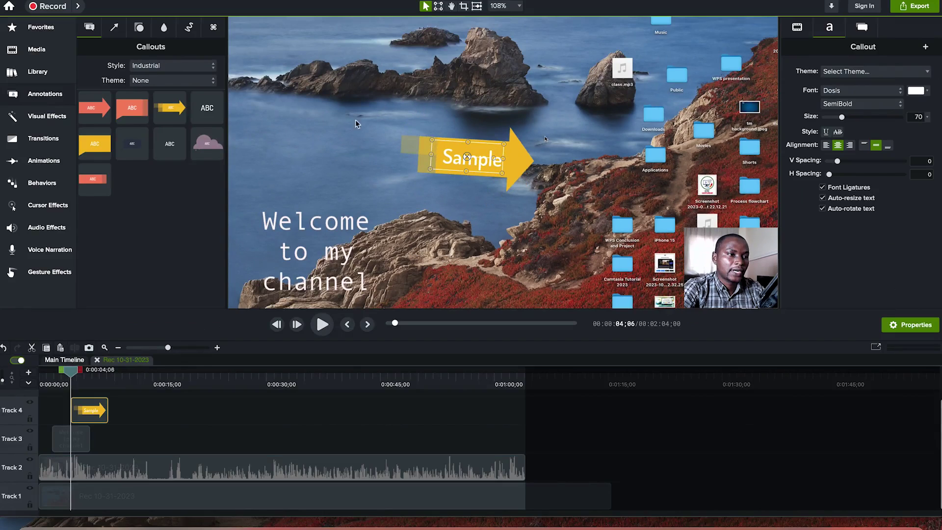
# Add the yellow double-headed arrow line to the canvas below the Sample callout, starting at 0:00:04;06
pyautogui.click(121, 32)
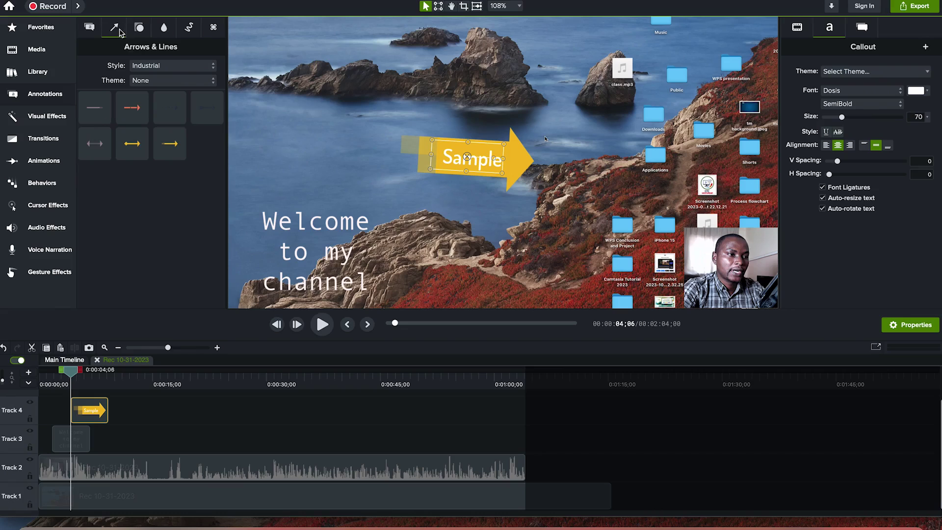
pyautogui.moveTo(132, 144); pyautogui.dragTo(549, 226)
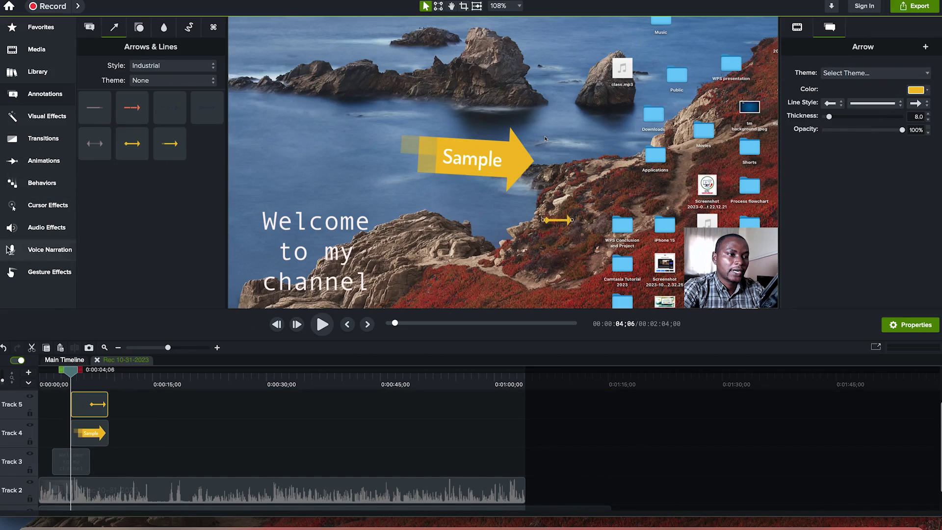
# Extend the Sample callout's clip on Track 4 to about 0:00:15 and apply the Jump & Fall behavior to it
pyautogui.click(42, 183)
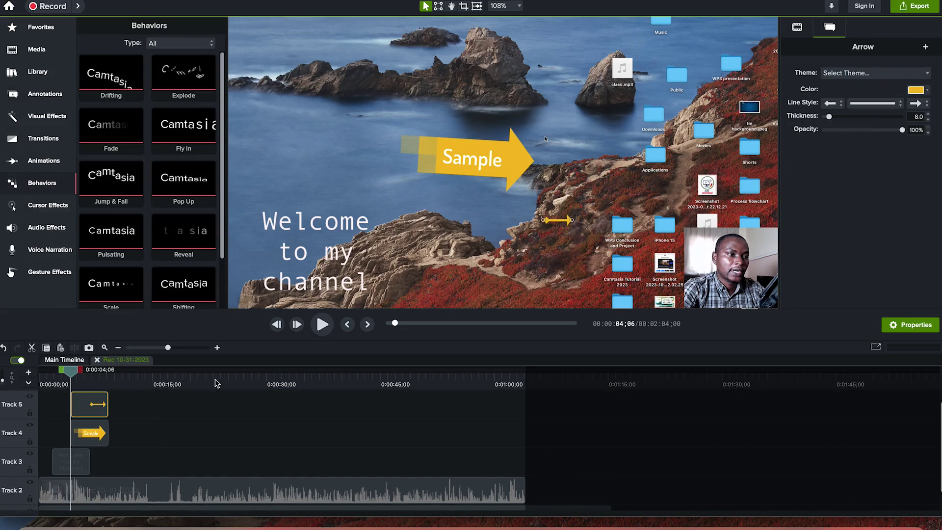
pyautogui.click(86, 439)
pyautogui.moveTo(108, 439); pyautogui.dragTo(169, 442)
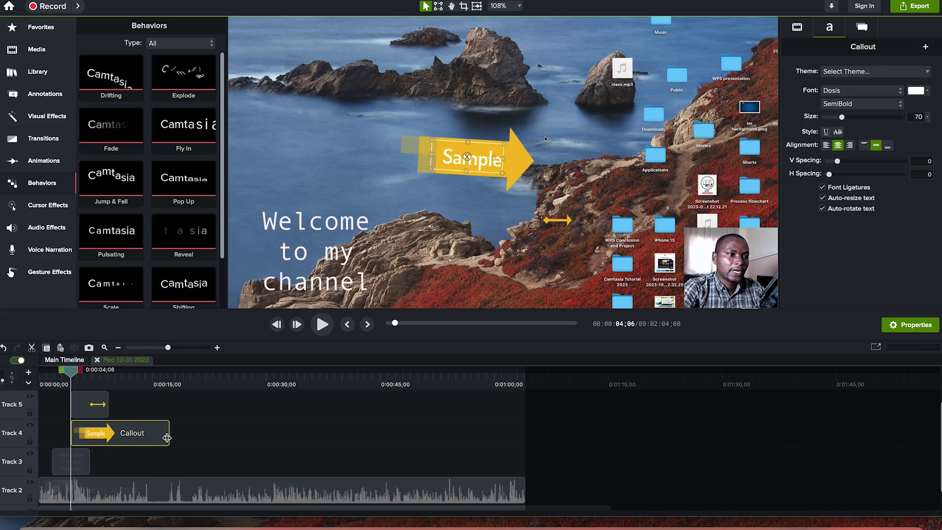
pyautogui.moveTo(168, 438); pyautogui.dragTo(128, 436)
pyautogui.moveTo(113, 182); pyautogui.dragTo(98, 439)
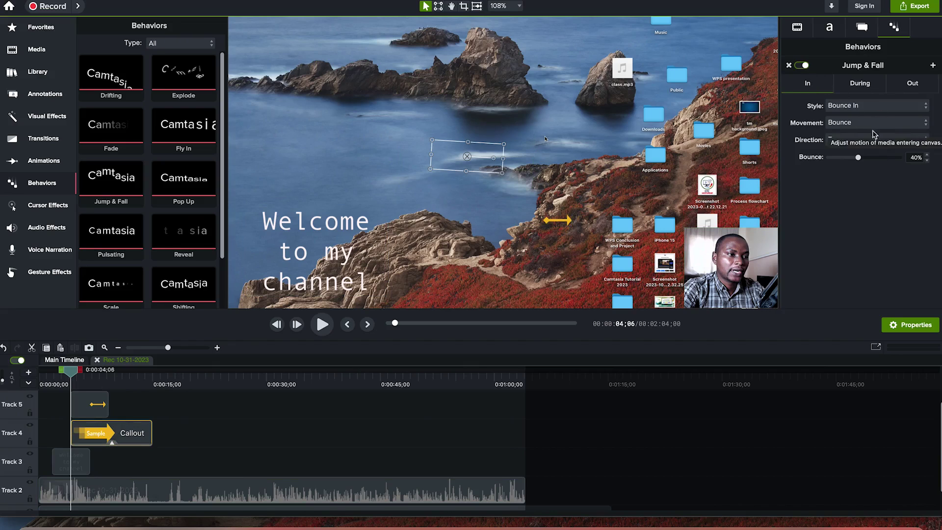
# Review the Jump & Fall behavior's During and Out settings, and preview the animated Sample callout from 0:00:03;23
pyautogui.click(862, 86)
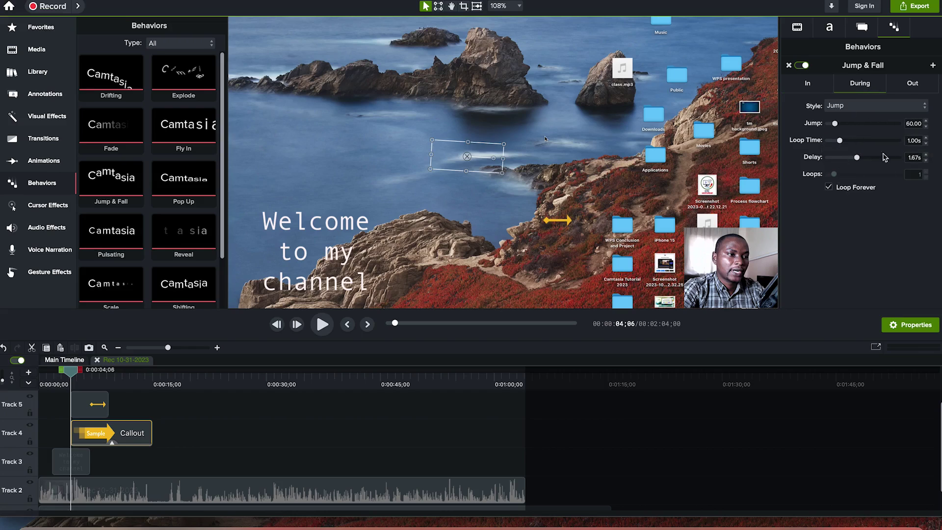
pyautogui.click(910, 84)
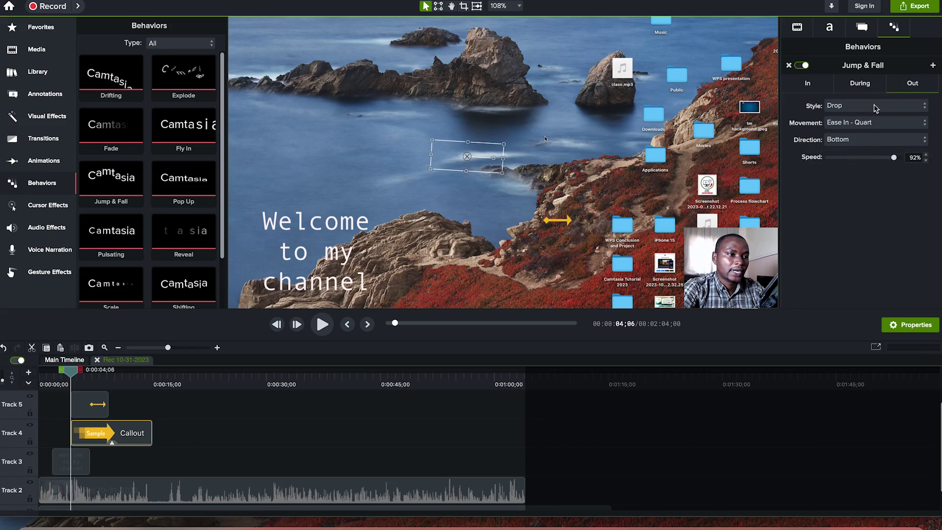
pyautogui.moveTo(71, 372); pyautogui.dragTo(68, 375)
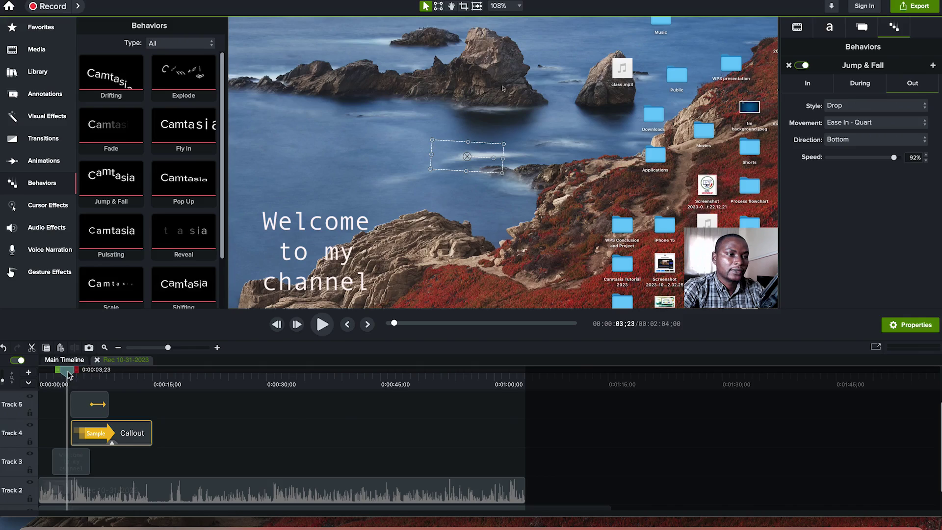
pyautogui.click(322, 325)
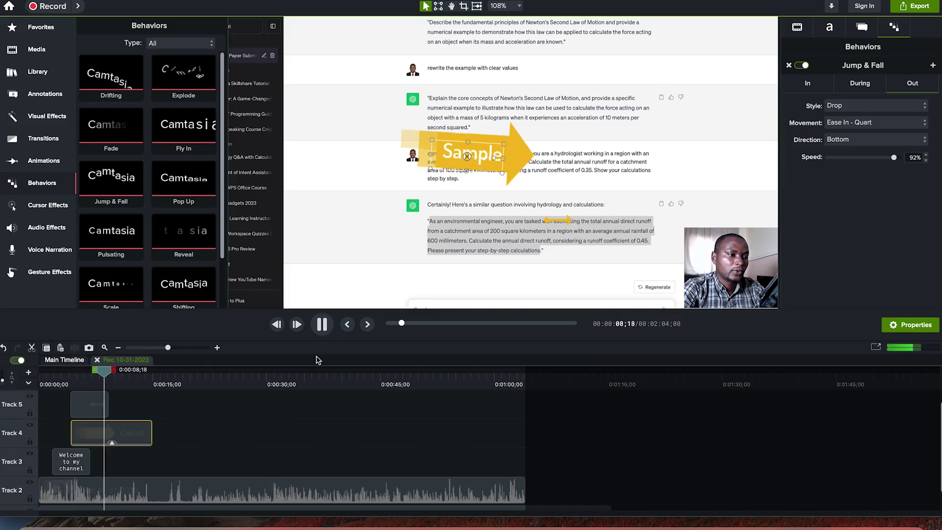
pyautogui.press('space')
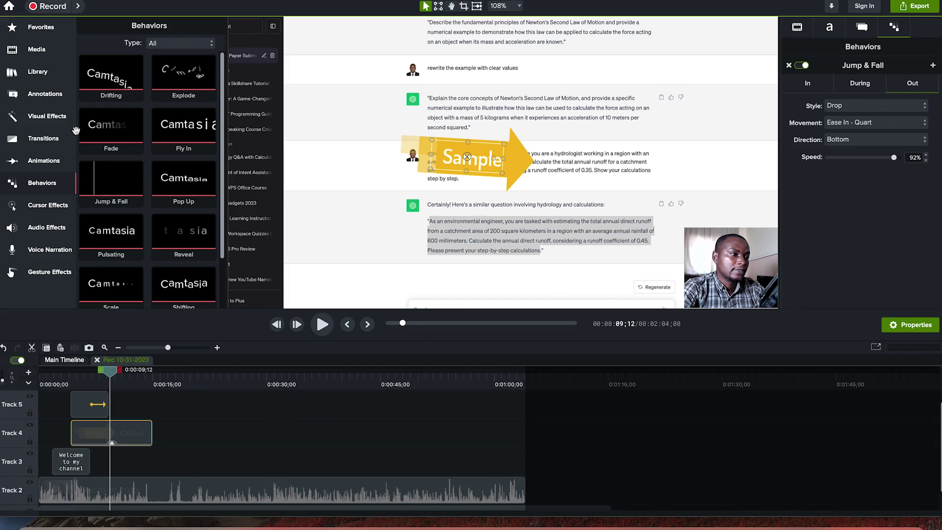
# Try the red triangle shape and delete it, then place the yellow ellipse in the canvas's upper-right area at 0:00:09;12
pyautogui.click(56, 96)
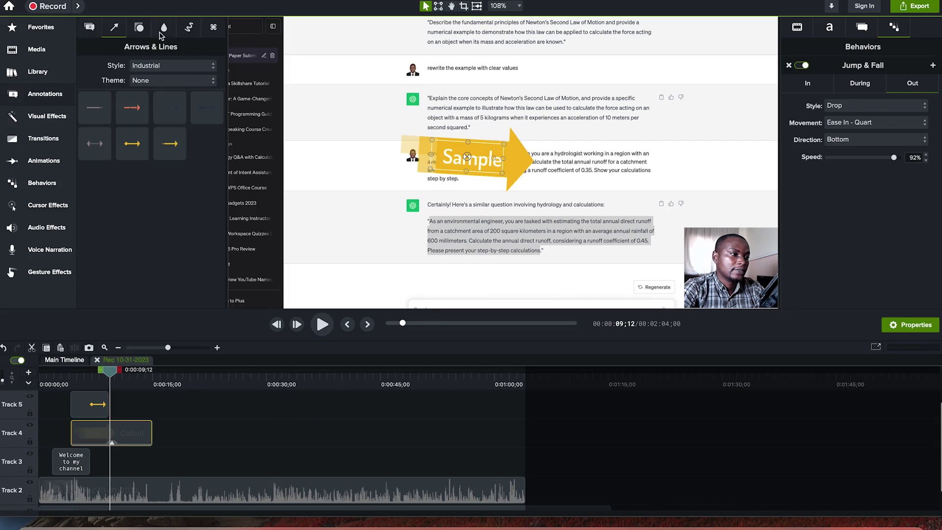
pyautogui.click(139, 28)
pyautogui.moveTo(205, 109); pyautogui.dragTo(334, 276)
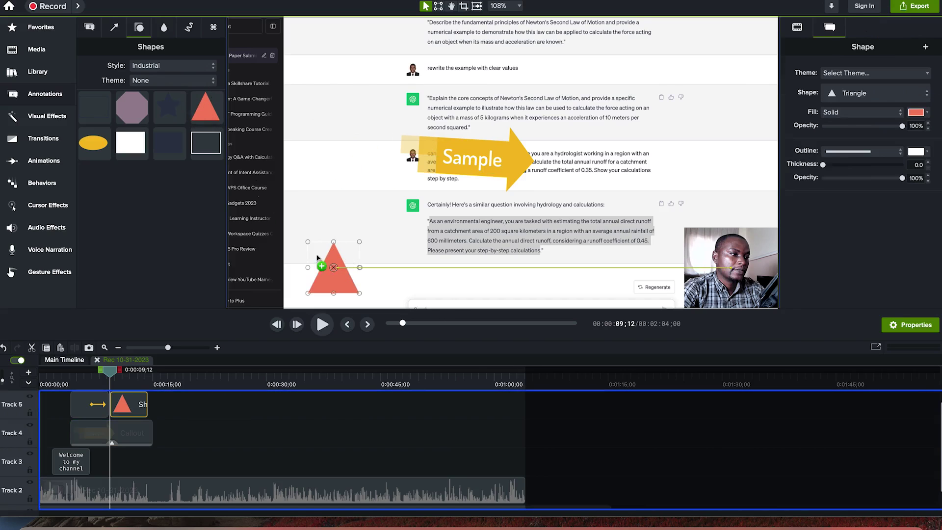
pyautogui.press('Delete')
pyautogui.moveTo(612, 34); pyautogui.dragTo(684, 70)
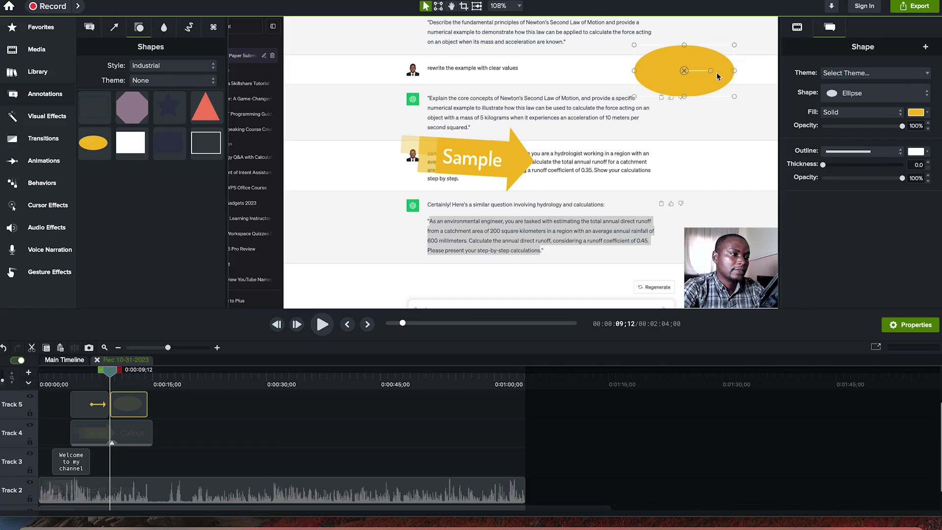
# Add the magenta highlight annotation and position its clip on Track 3 so that it spans 0:00:34;02
pyautogui.click(165, 28)
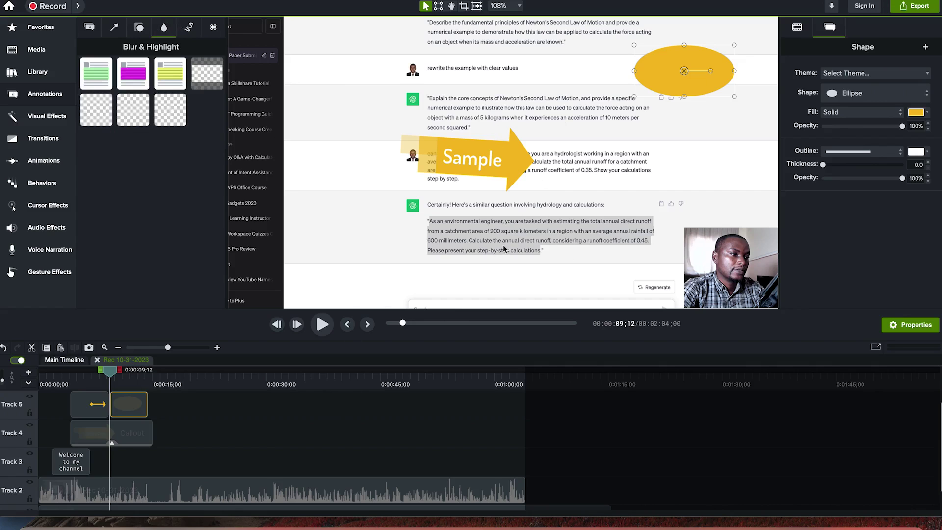
pyautogui.moveTo(133, 74); pyautogui.dragTo(297, 377)
pyautogui.click(217, 377)
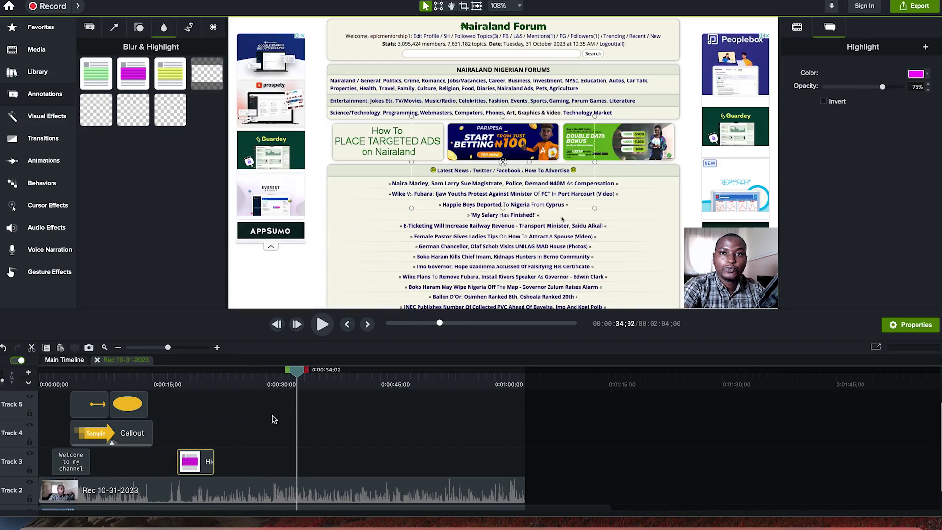
pyautogui.moveTo(317, 475)
pyautogui.mouseDown()
pyautogui.moveTo(294, 468)
pyautogui.moveTo(305, 468)
pyautogui.mouseUp()
# Move the magenta highlight over the upper forum headlines, widen it and reduce its height
pyautogui.moveTo(537, 184); pyautogui.dragTo(525, 249)
pyautogui.moveTo(582, 226); pyautogui.dragTo(615, 227)
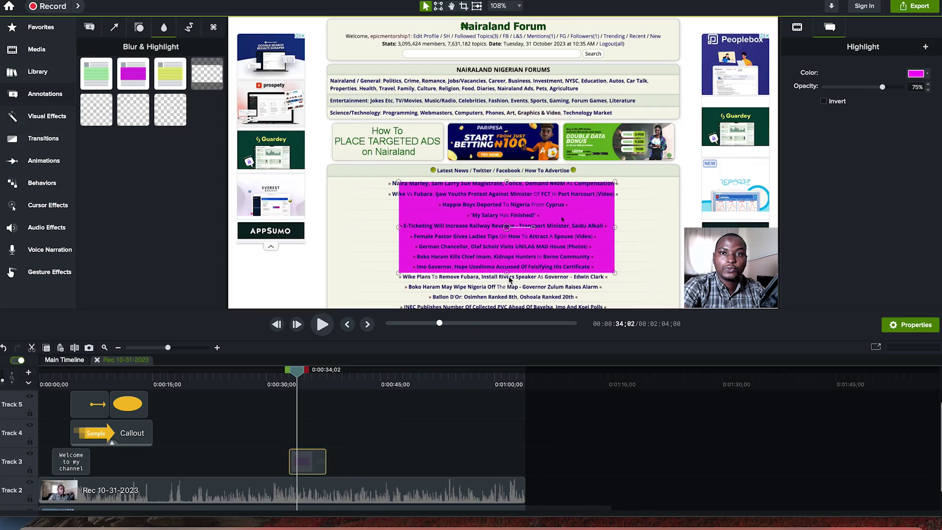
pyautogui.moveTo(507, 274); pyautogui.dragTo(507, 252)
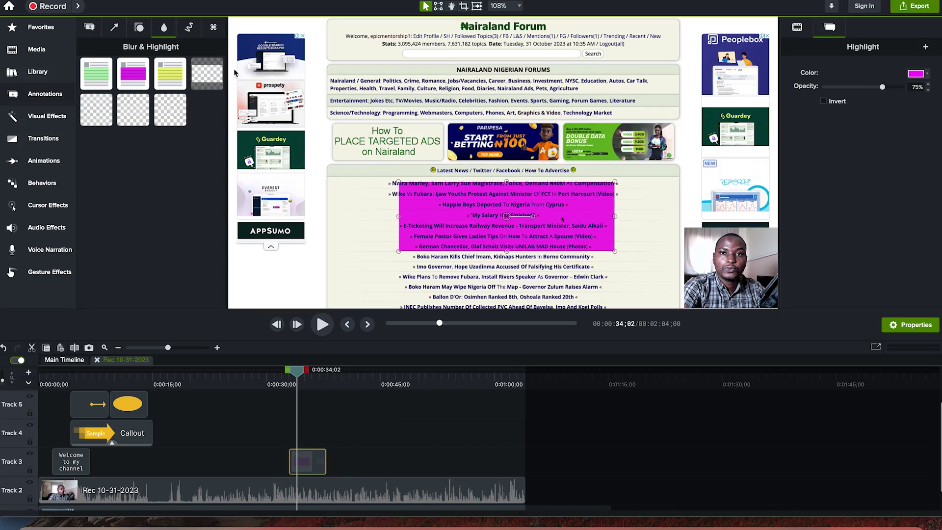
# Add the yellow highlight annotation on Track 4, starting at 0:00:34;25
pyautogui.moveTo(171, 81); pyautogui.dragTo(314, 385)
pyautogui.click(302, 380)
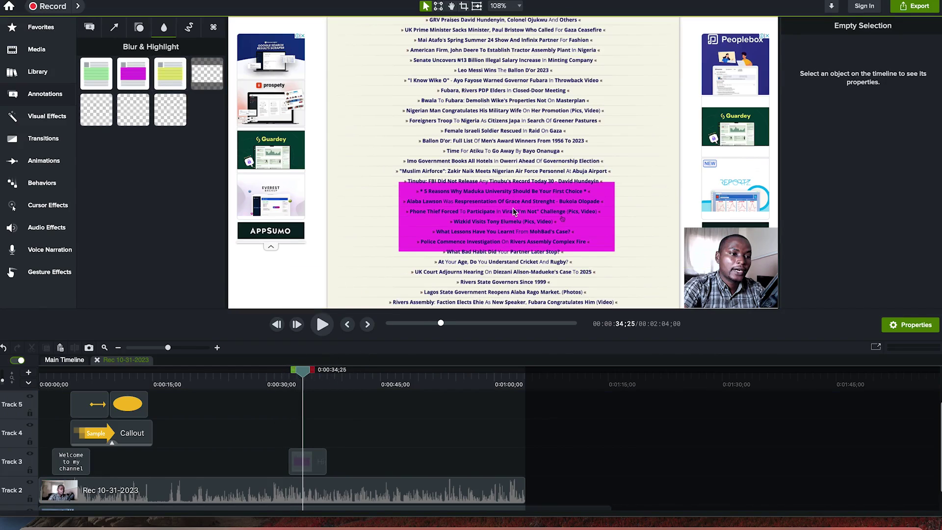
pyautogui.moveTo(180, 77); pyautogui.dragTo(220, 217)
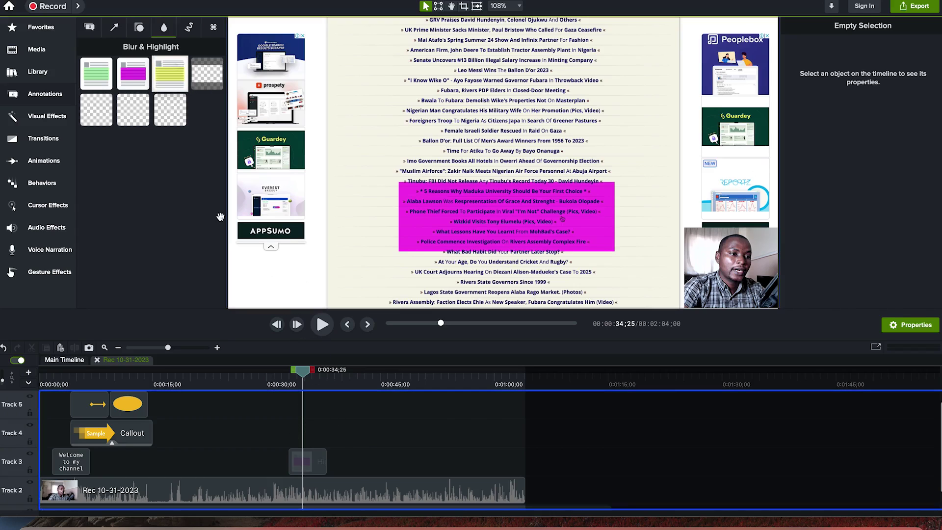
pyautogui.moveTo(178, 87); pyautogui.dragTo(300, 282)
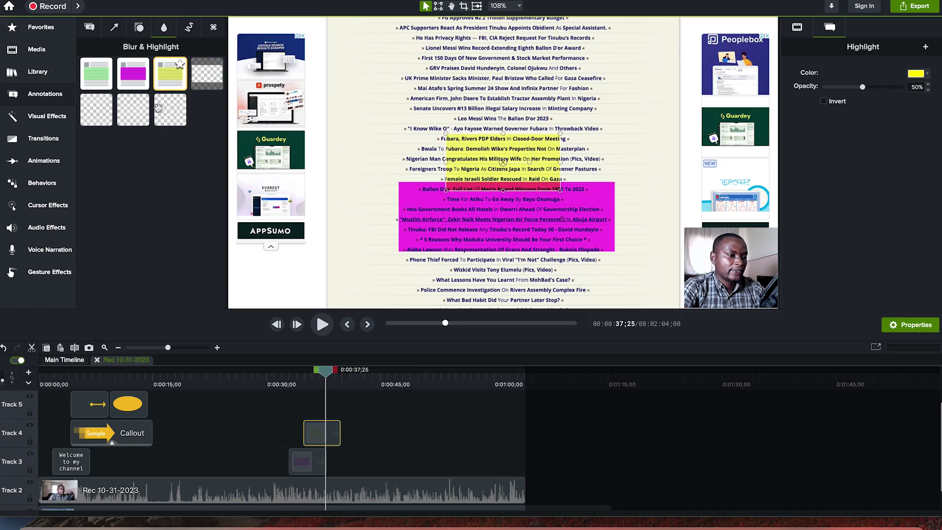
# Add the blur annotation on Track 3 around 0:00:45;29 and move it up over the headlines to Y 60.2
pyautogui.moveTo(128, 115); pyautogui.dragTo(388, 383)
pyautogui.moveTo(327, 374); pyautogui.dragTo(387, 384)
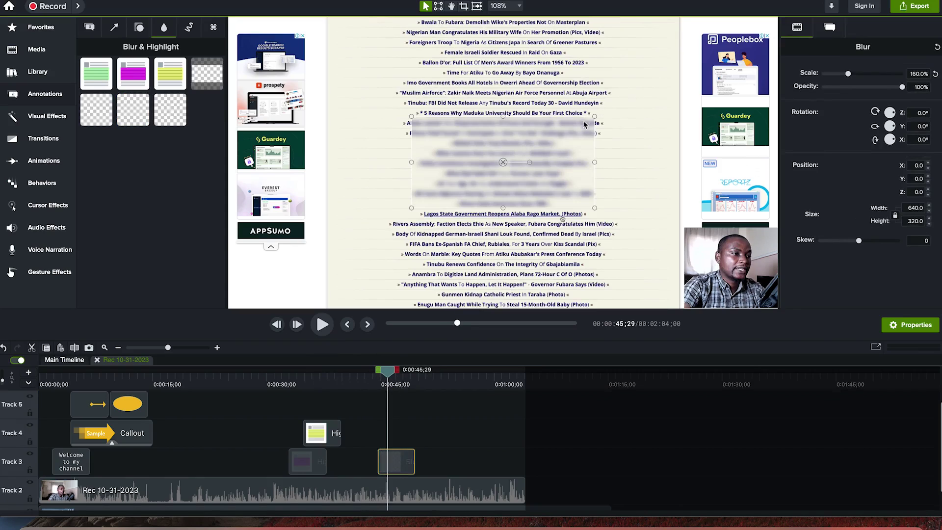
pyautogui.moveTo(548, 142); pyautogui.dragTo(551, 130)
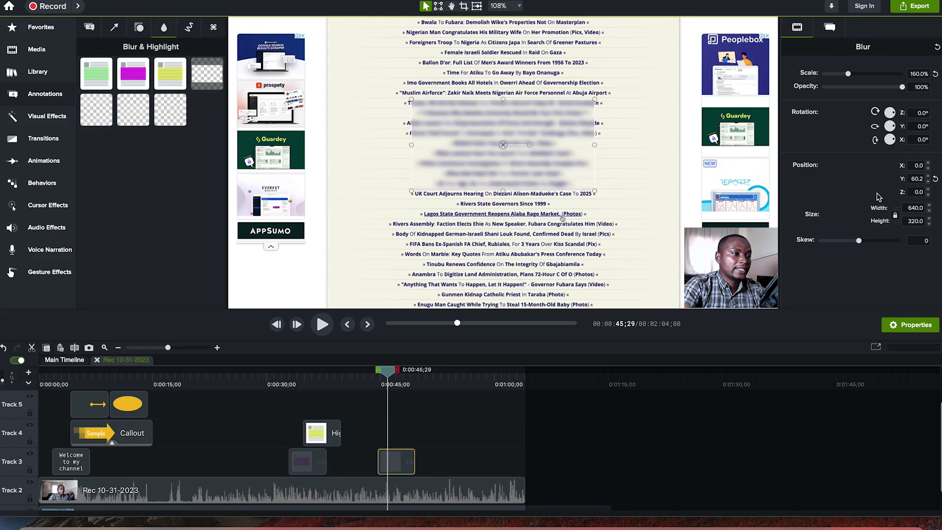
# Try different intensities for the blur annotation and set the intensity to 79.9
pyautogui.click(826, 30)
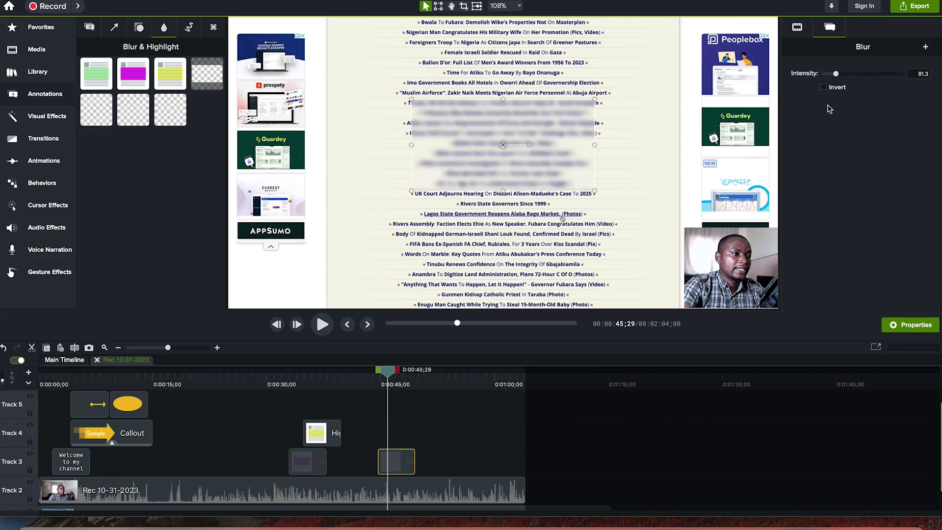
pyautogui.click(838, 73)
pyautogui.moveTo(838, 74); pyautogui.dragTo(831, 75)
pyautogui.click(834, 79)
# Apply the Background Removal visual effect to the webcam clip on Track 2
pyautogui.click(49, 117)
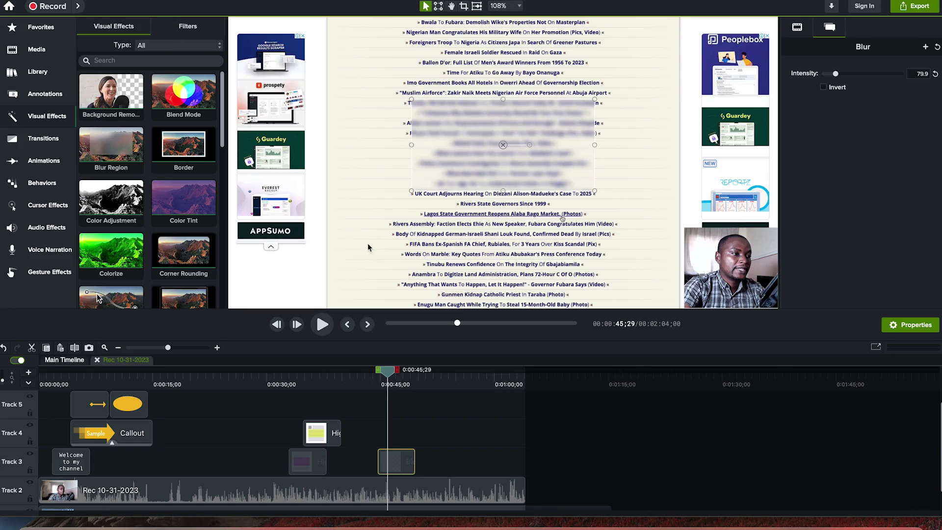
pyautogui.moveTo(111, 96); pyautogui.dragTo(363, 499)
pyautogui.moveTo(113, 97); pyautogui.dragTo(308, 492)
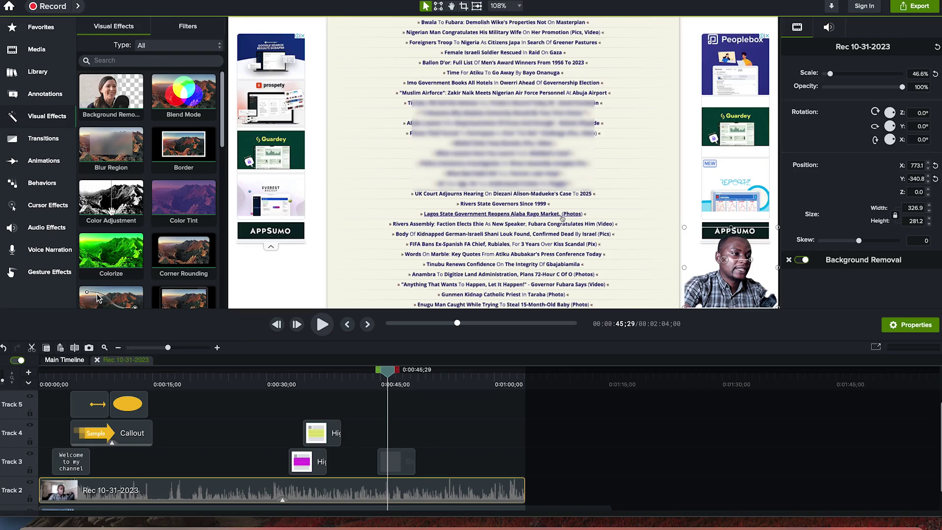
# Turn off the Background Removal effect on the webcam clip on Track 2
pyautogui.scroll(-1, 112, 208)
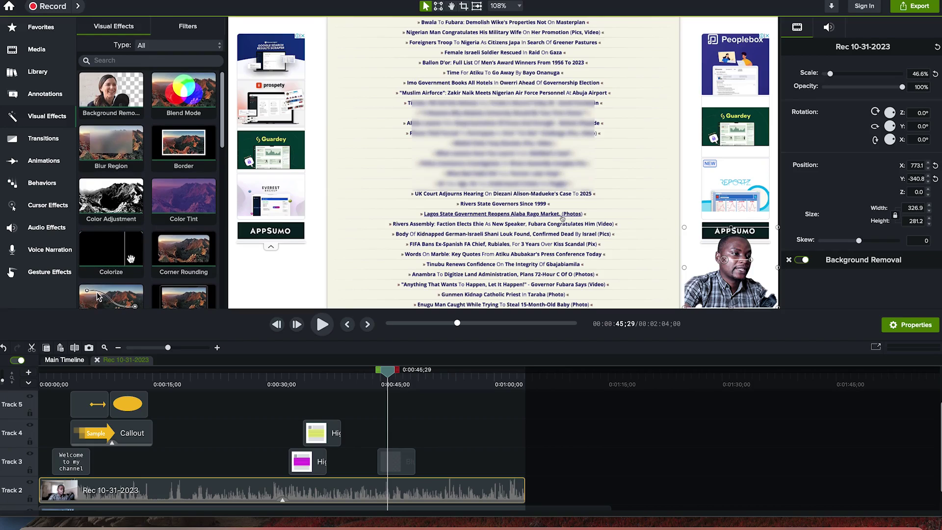
pyautogui.scroll(-3, 177, 274)
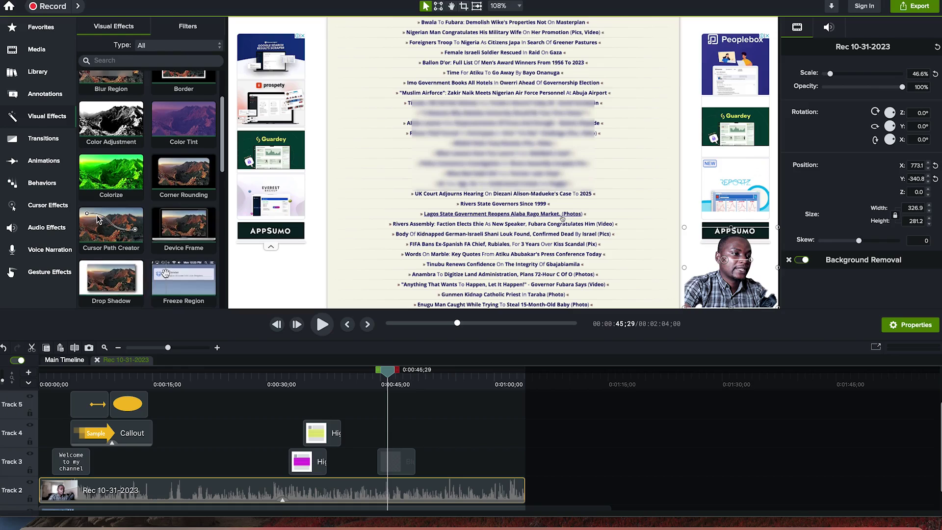
pyautogui.scroll(-3, 135, 253)
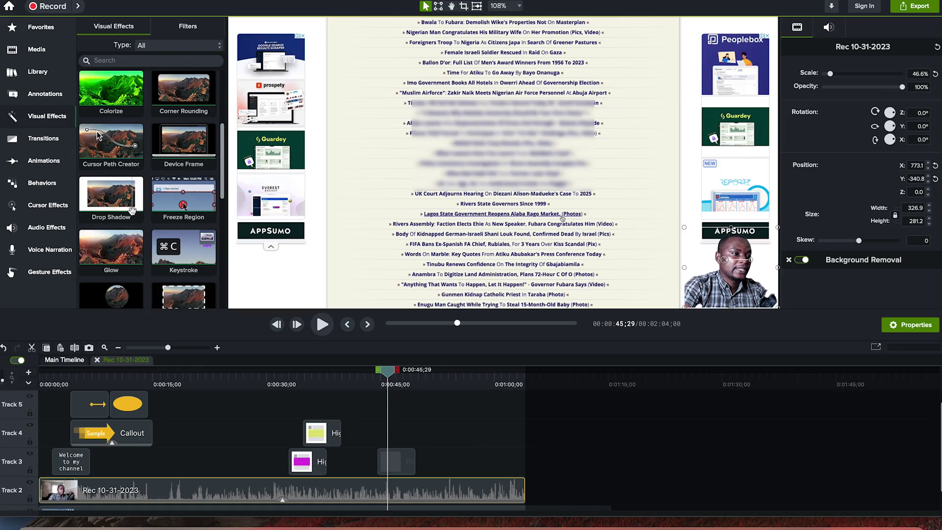
pyautogui.scroll(-1, 129, 200)
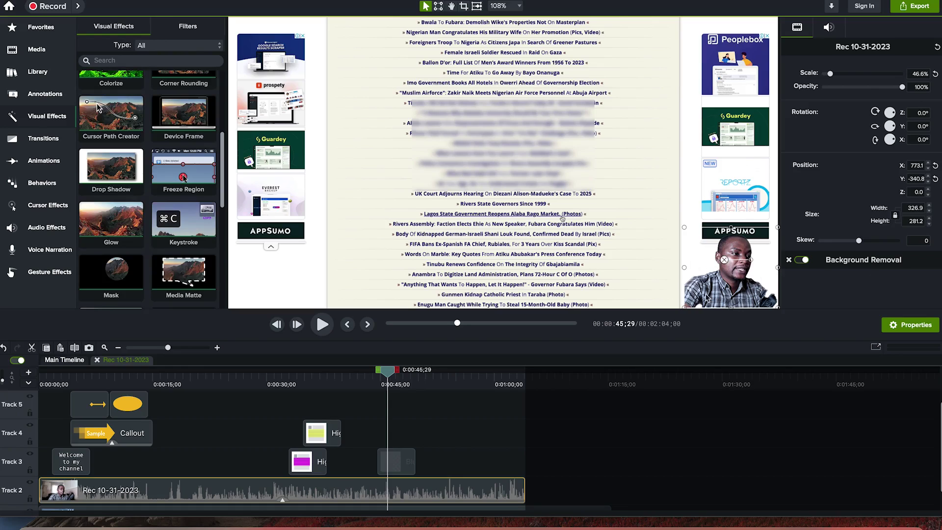
pyautogui.click(283, 501)
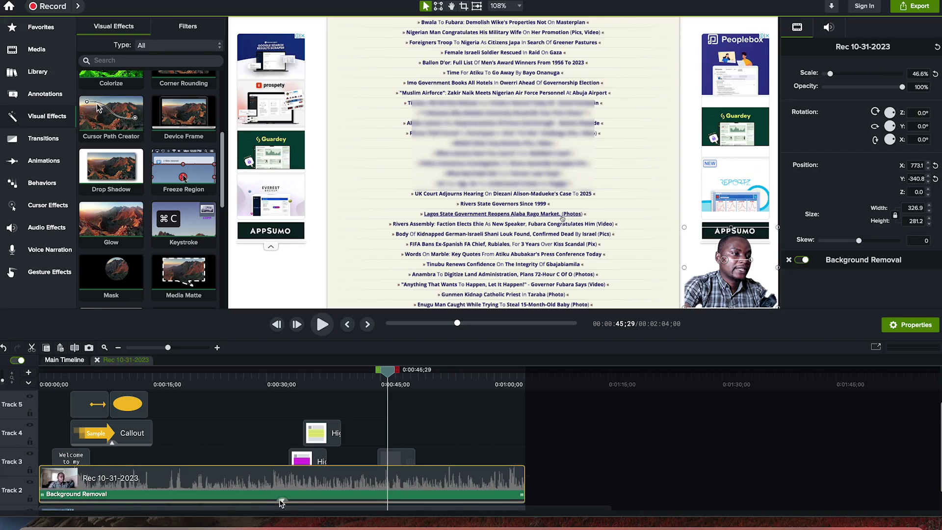
pyautogui.click(430, 498)
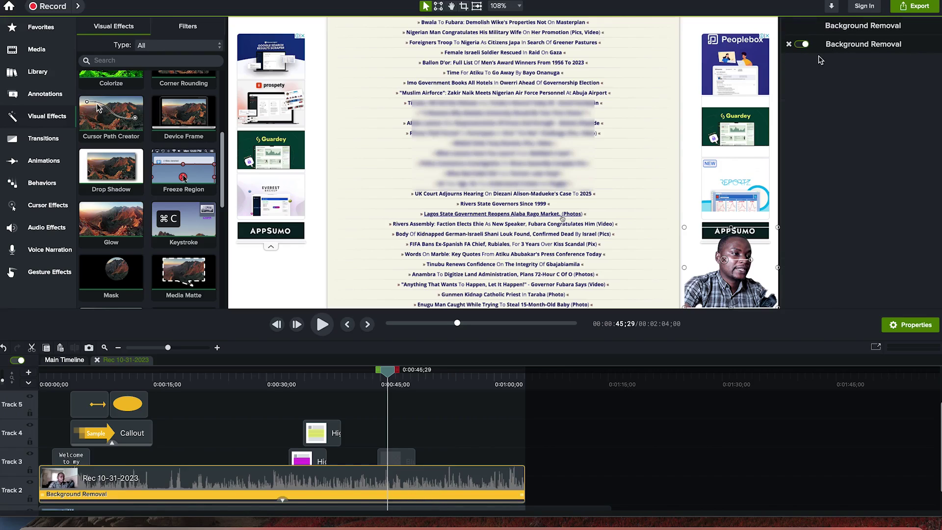
pyautogui.click(803, 45)
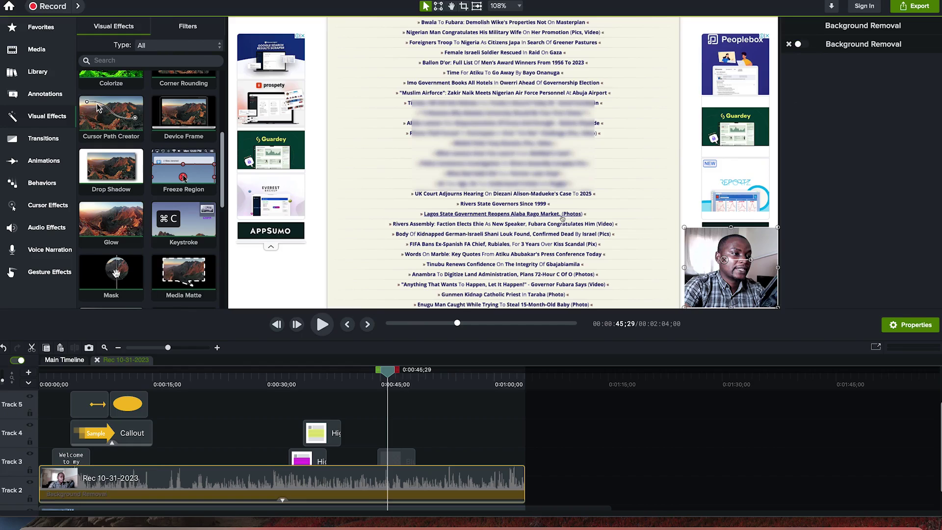
# Apply an oval Mask visual effect to the webcam clip and set its blend to -29
pyautogui.moveTo(113, 275); pyautogui.dragTo(386, 477)
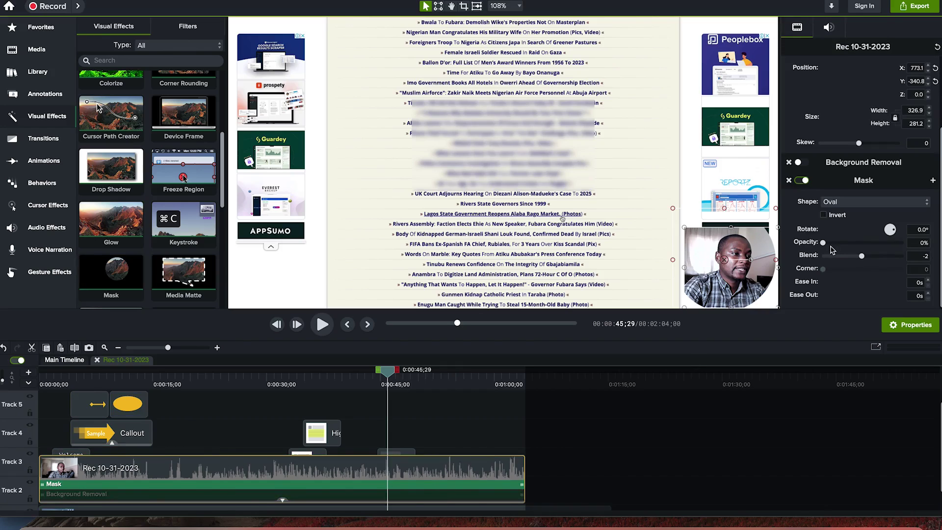
pyautogui.moveTo(863, 258)
pyautogui.mouseDown()
pyautogui.moveTo(824, 252)
pyautogui.moveTo(852, 256)
pyautogui.mouseUp()
# Add a red Drop Shadow with offset +17 and blur +14 to the webcam clip and enlarge the clip to 50.5% scale
pyautogui.moveTo(104, 169); pyautogui.dragTo(404, 466)
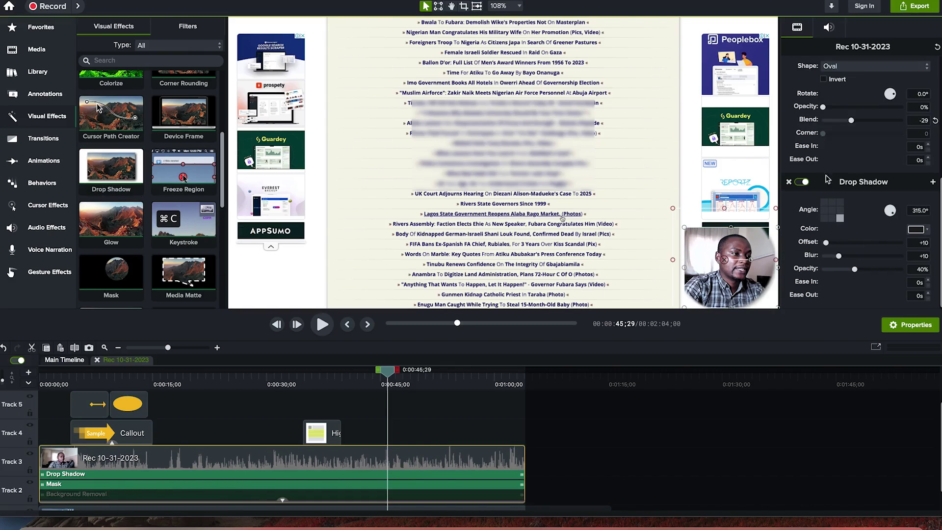
pyautogui.moveTo(826, 244)
pyautogui.mouseDown()
pyautogui.moveTo(844, 257)
pyautogui.moveTo(833, 259)
pyautogui.mouseUp()
pyautogui.click(921, 234)
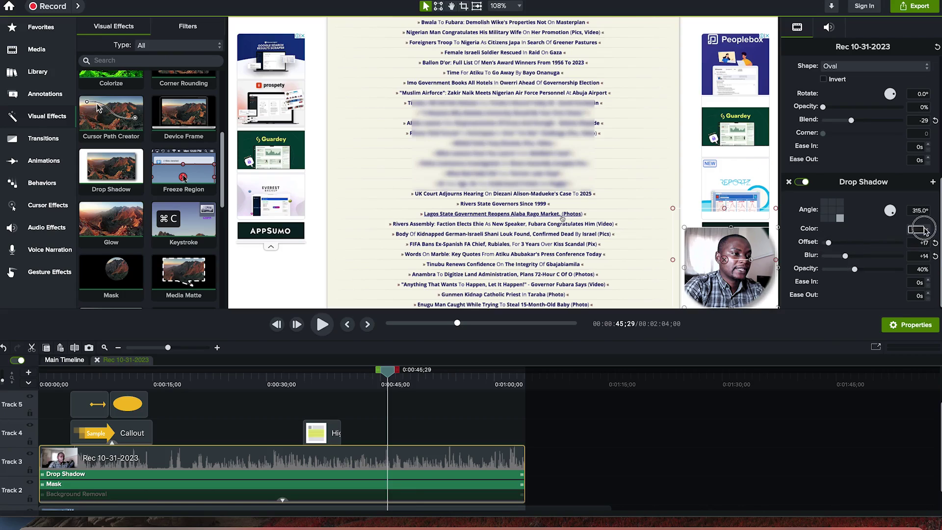
pyautogui.click(891, 284)
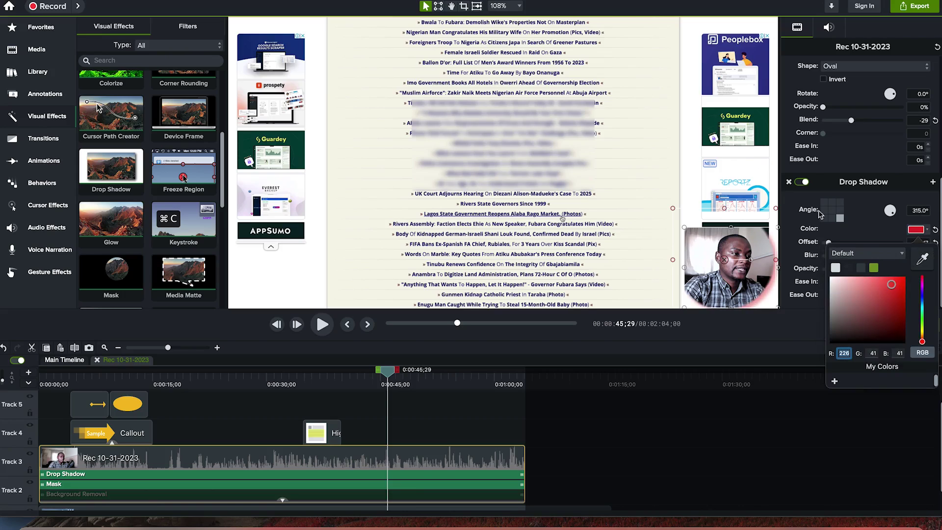
pyautogui.moveTo(686, 235); pyautogui.dragTo(677, 228)
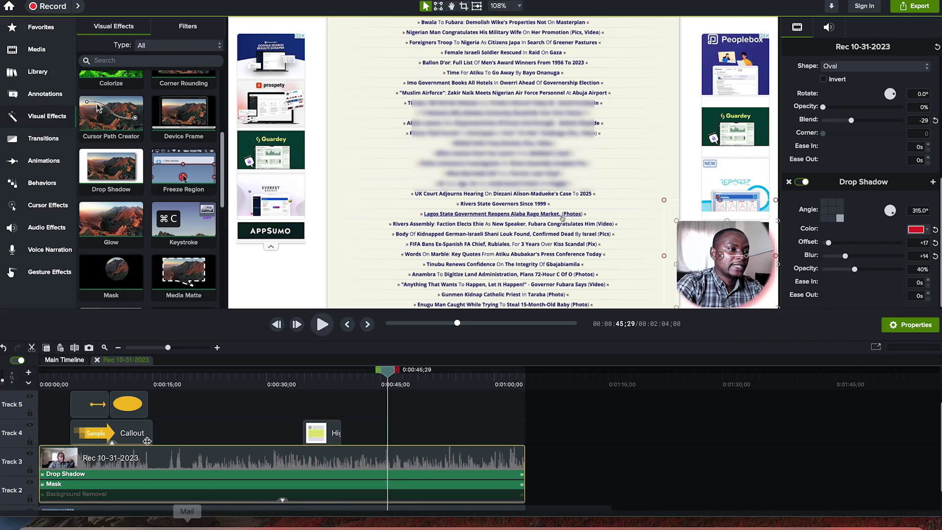
# Apply the Motion Path effect to the webcam clip and move the path's start point to X 789.9 on the canvas
pyautogui.scroll(-1, 174, 250)
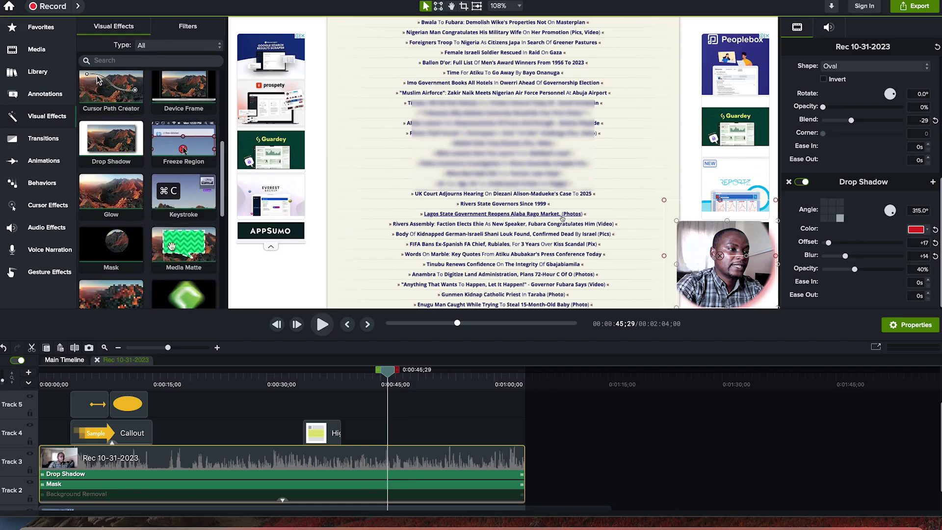
pyautogui.scroll(-4, 179, 268)
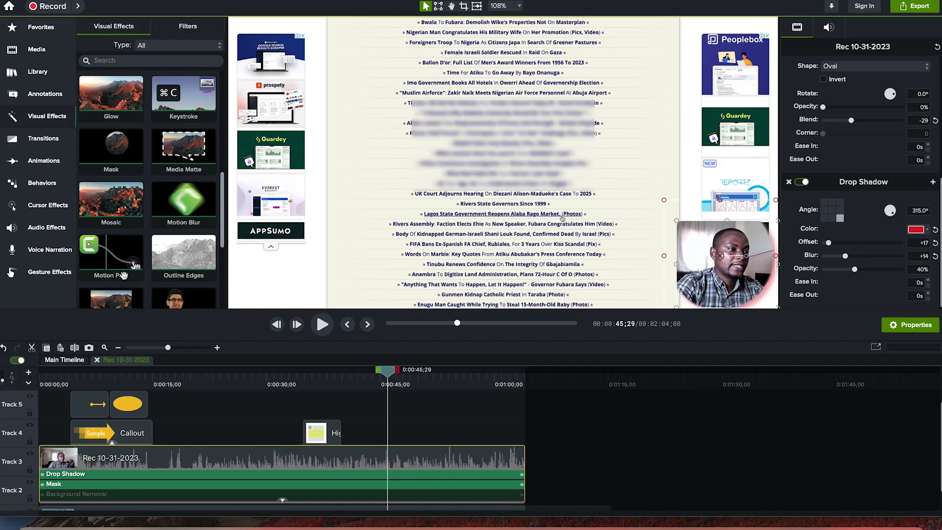
pyautogui.moveTo(118, 274); pyautogui.dragTo(239, 475)
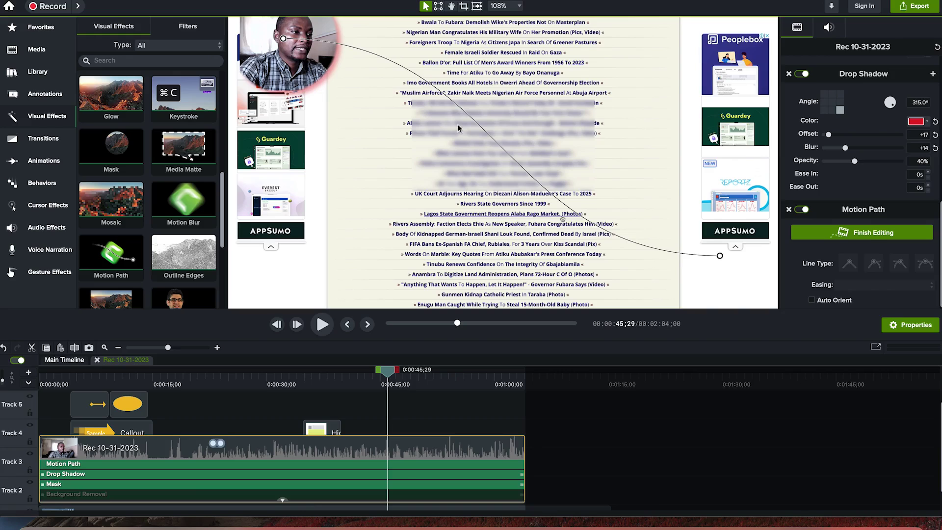
pyautogui.moveTo(720, 257); pyautogui.dragTo(729, 291)
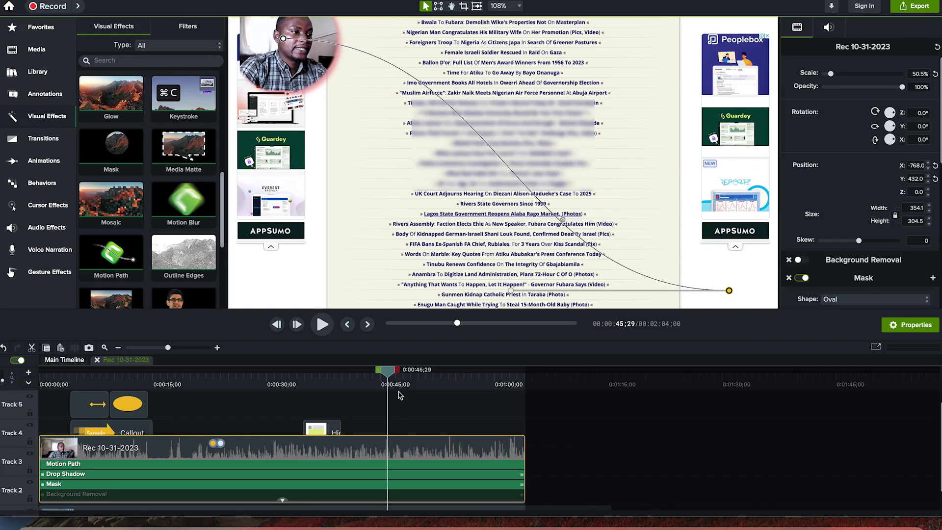
# Play back the webcam clip's motion path animation from around 0:00:22
pyautogui.moveTo(393, 373); pyautogui.dragTo(206, 384)
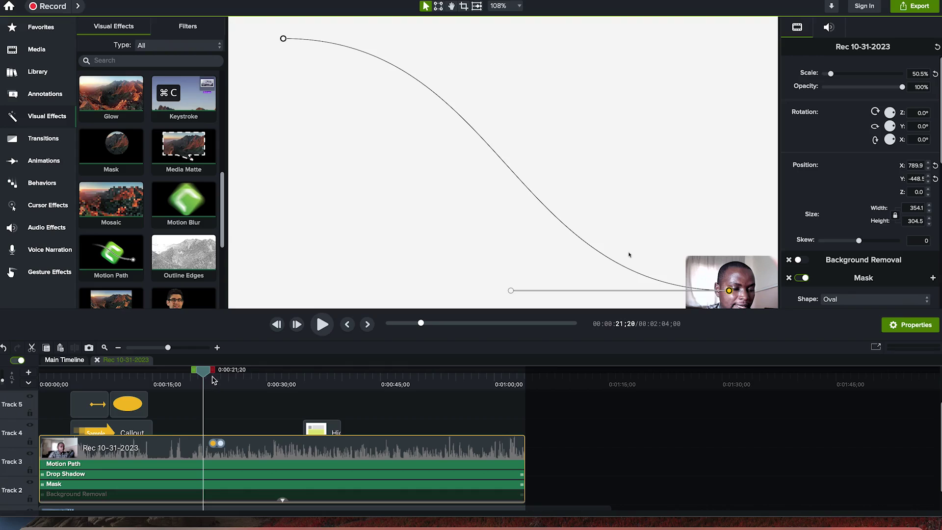
pyautogui.moveTo(205, 370); pyautogui.dragTo(208, 372)
pyautogui.press('space')
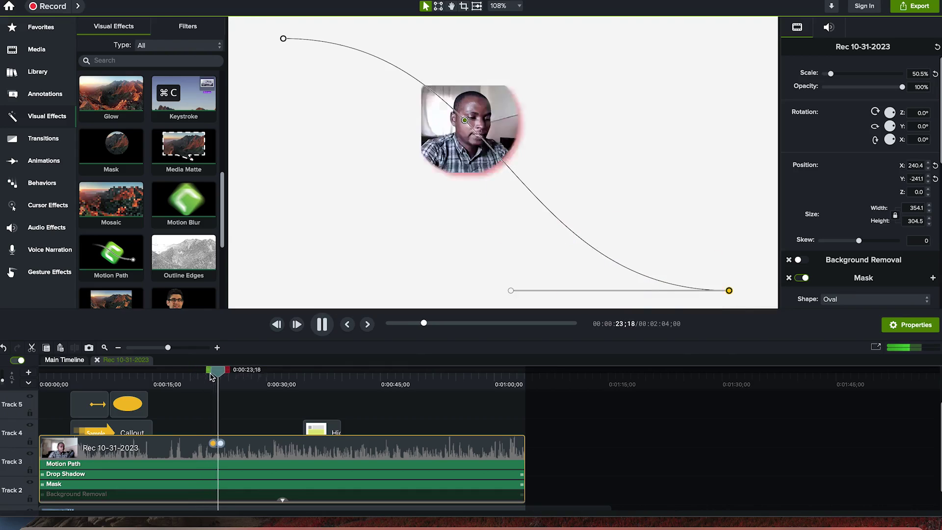
pyautogui.press('space')
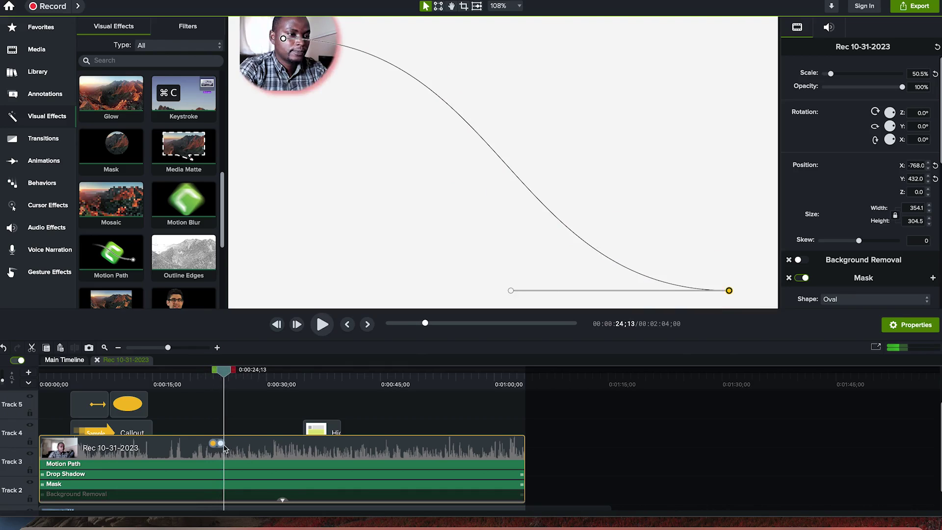
# Stretch the motion path animation until near the end of the webcam clip and preview the slower movement from 0:00:22;04
pyautogui.moveTo(222, 448); pyautogui.dragTo(501, 444)
pyautogui.moveTo(224, 376); pyautogui.dragTo(207, 378)
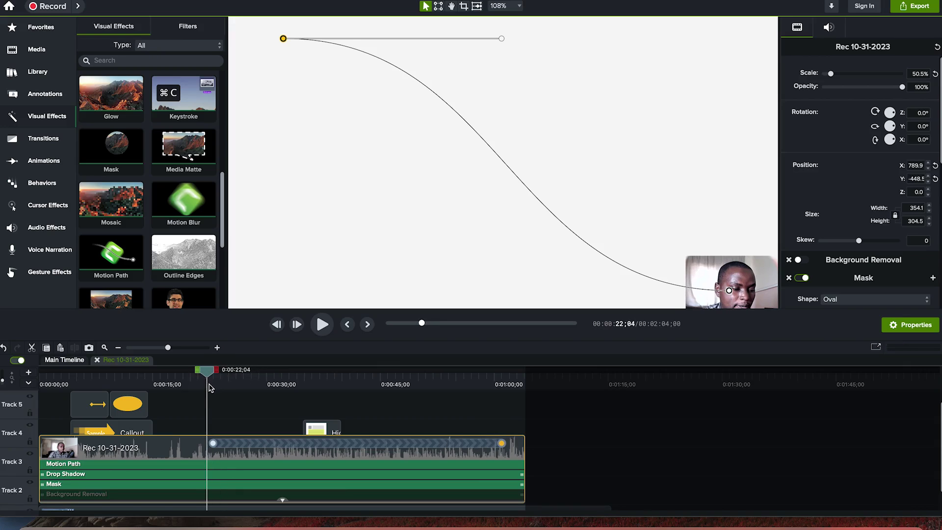
pyautogui.press('space')
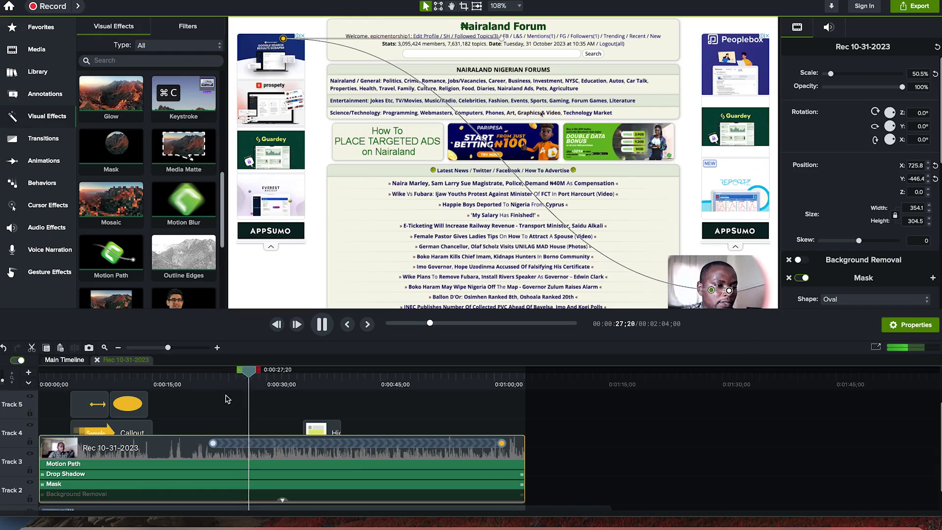
pyautogui.press('space')
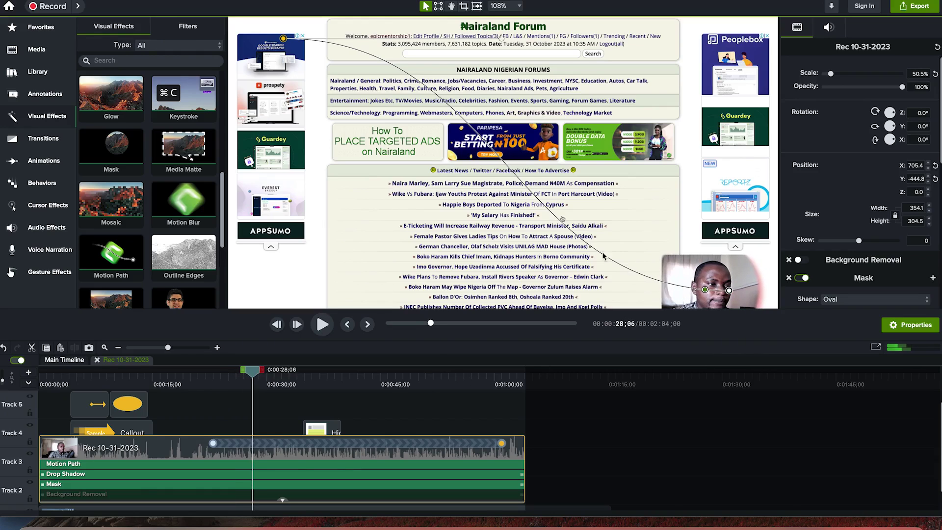
# Move the motion path's end point slightly inward from the canvas's upper-left corner and deselect the clip
pyautogui.click(361, 38)
pyautogui.click(411, 80)
pyautogui.moveTo(284, 39); pyautogui.dragTo(300, 54)
pyautogui.moveTo(517, 54)
pyautogui.mouseDown()
pyautogui.moveTo(506, 88)
pyautogui.moveTo(518, 63)
pyautogui.mouseUp()
pyautogui.click(596, 441)
pyautogui.click(570, 413)
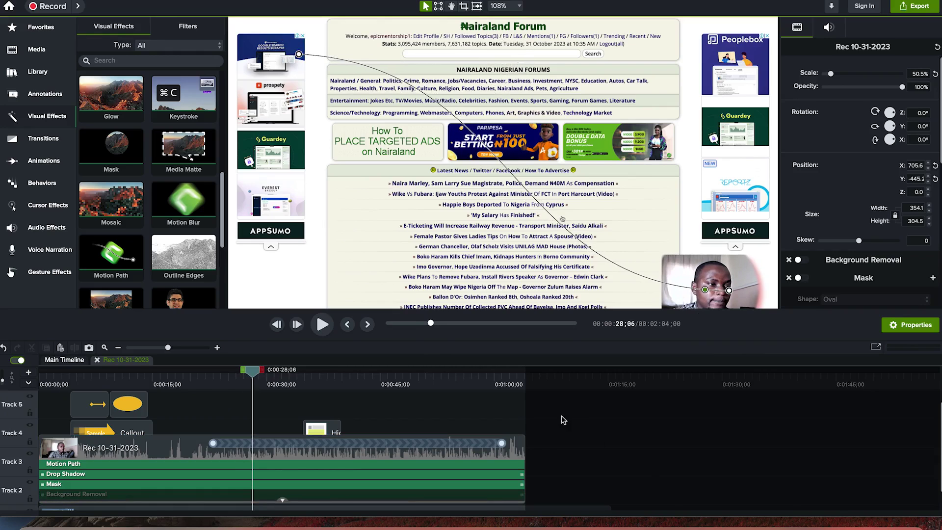
# Collapse the webcam clip's effects, move the playhead to 0:00:20;03 and apply the Clip Speed effect to the clip on Track 2
pyautogui.click(283, 500)
pyautogui.click(284, 501)
pyautogui.click(252, 370)
pyautogui.moveTo(252, 370); pyautogui.dragTo(179, 362)
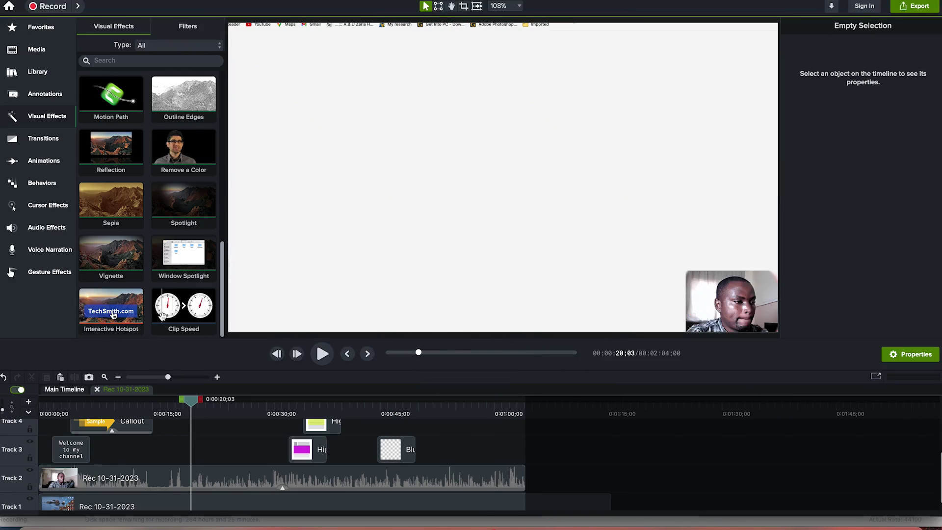
pyautogui.moveTo(175, 313); pyautogui.dragTo(247, 479)
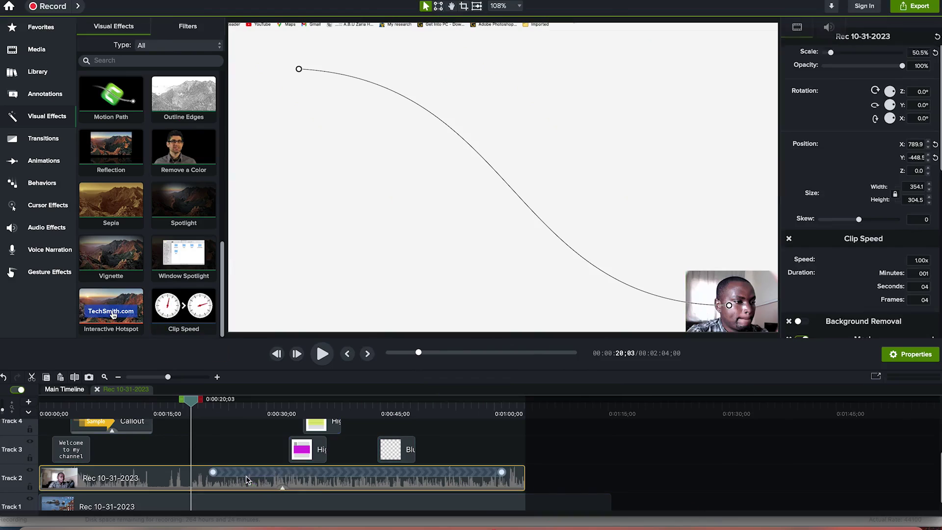
# Try speeding up the webcam clip to 1.75x with its Clip Speed effect, then undo the change
pyautogui.click(282, 490)
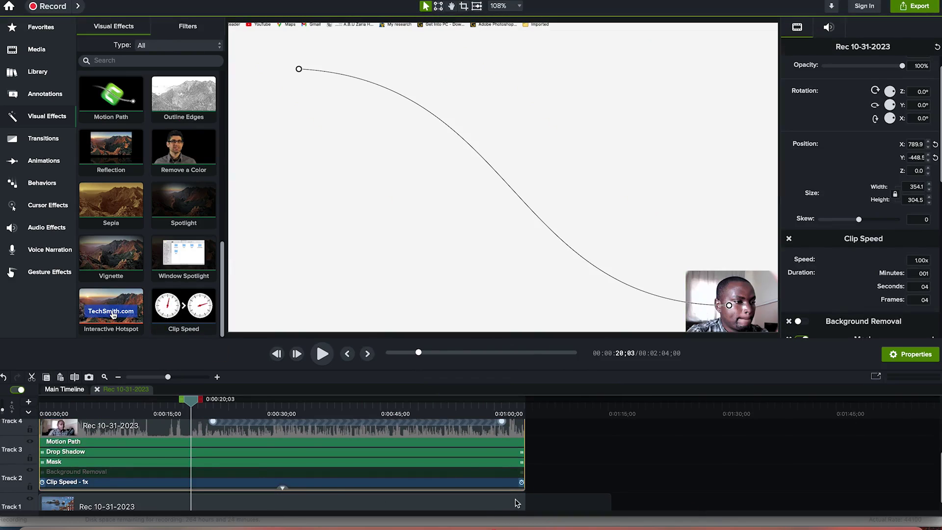
pyautogui.moveTo(521, 481); pyautogui.dragTo(308, 475)
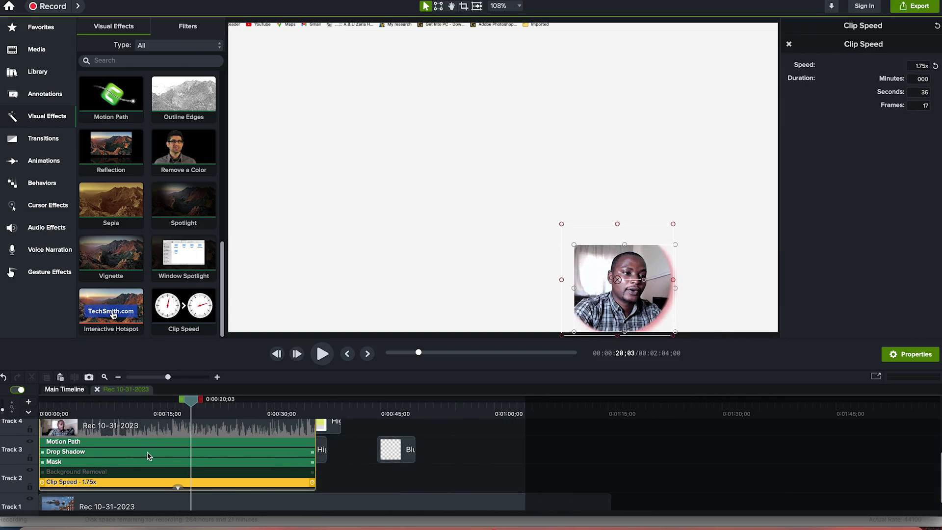
pyautogui.hotkey('ctrl', 'z')
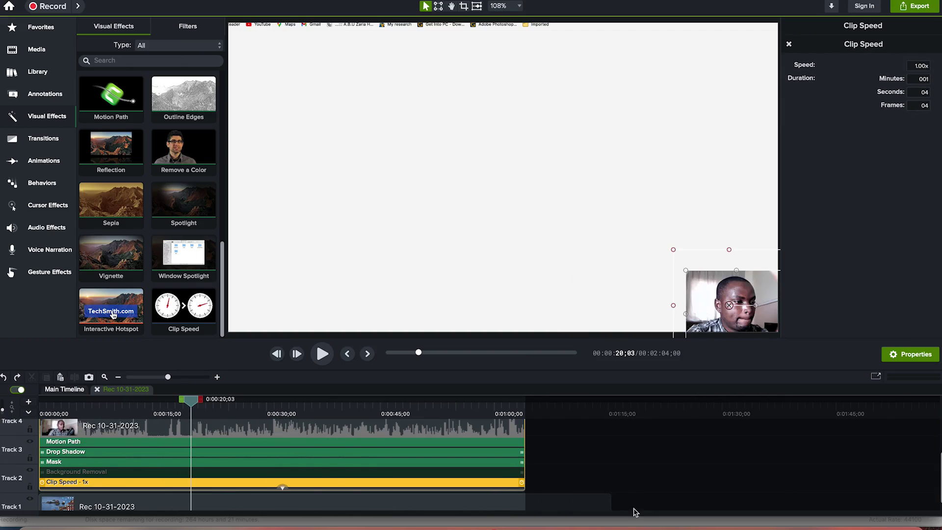
# Collapse the webcam clip's effects and delete all callouts, shapes, highlights and the blur from the tracks above it
pyautogui.scroll(3, 620, 461)
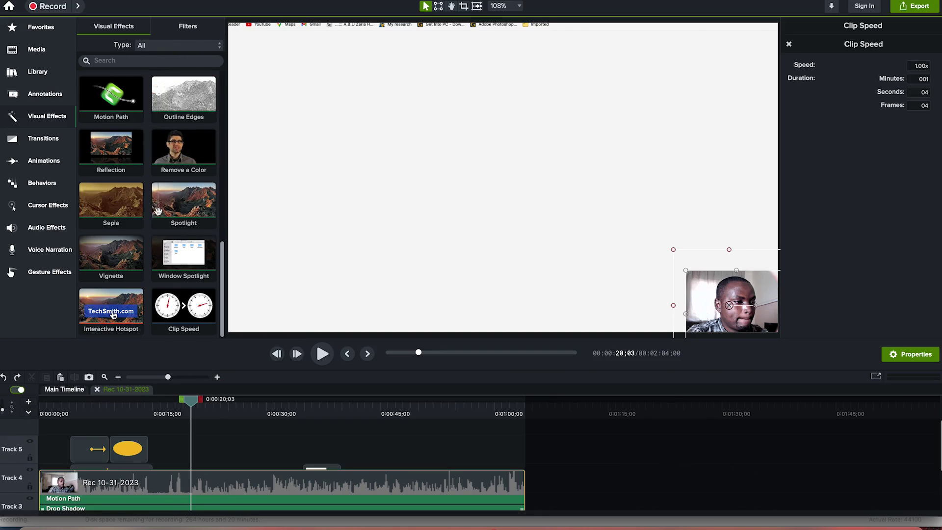
pyautogui.scroll(-1, 385, 446)
pyautogui.scroll(1, 382, 453)
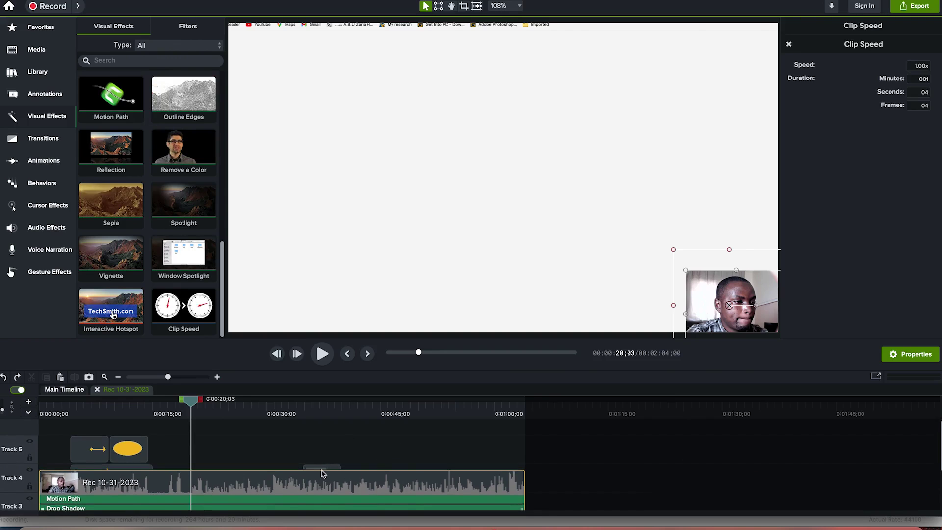
pyautogui.scroll(-3, 277, 461)
pyautogui.scroll(3, 277, 461)
pyautogui.scroll(-2, 291, 474)
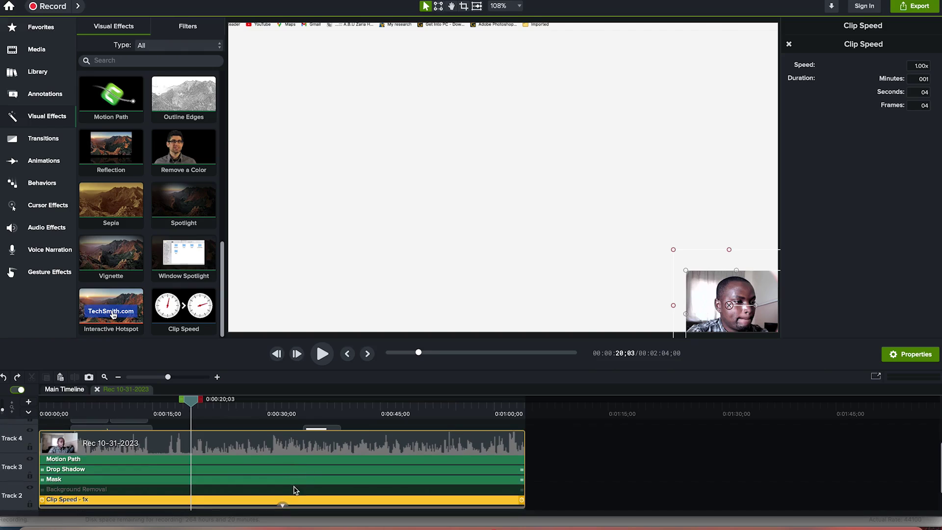
pyautogui.click(283, 509)
pyautogui.moveTo(448, 466)
pyautogui.mouseDown()
pyautogui.moveTo(34, 434)
pyautogui.moveTo(24, 423)
pyautogui.mouseUp()
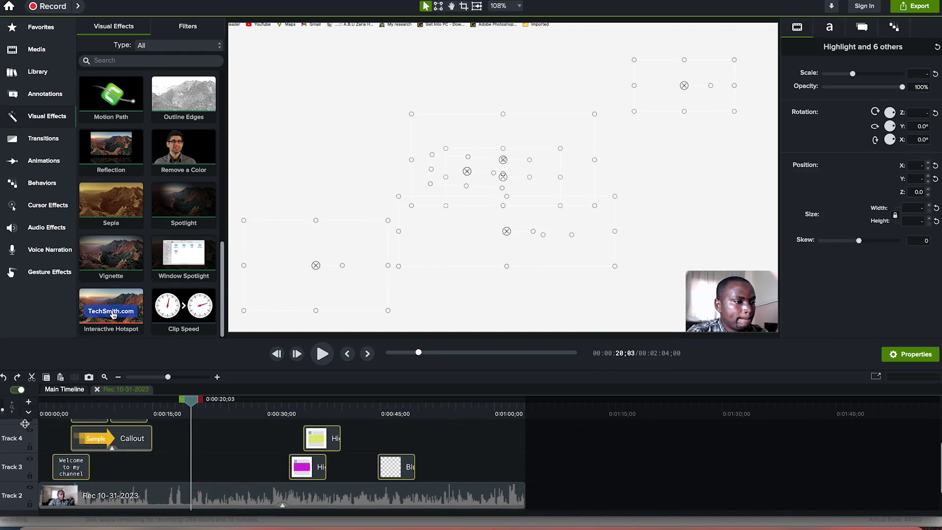
pyautogui.press('Delete')
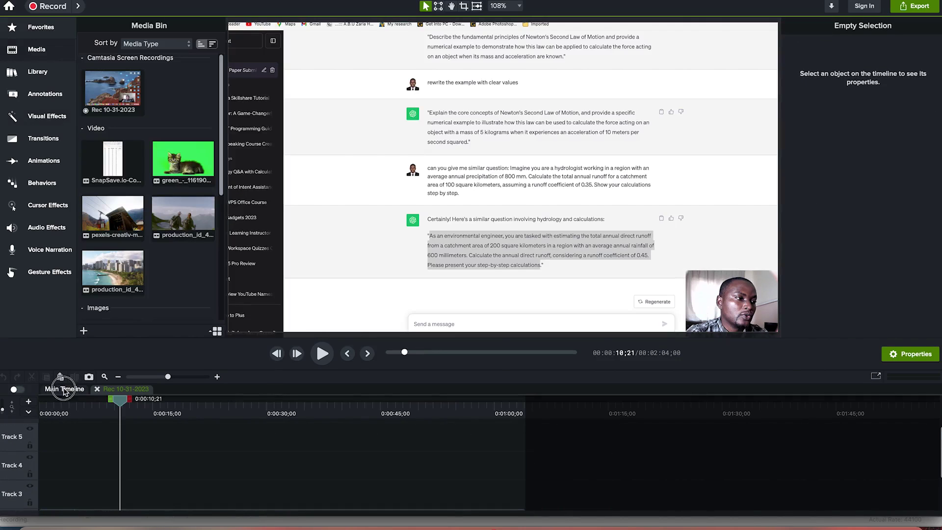
# Return to the main timeline and add a new track above Track 4
pyautogui.click(105, 392)
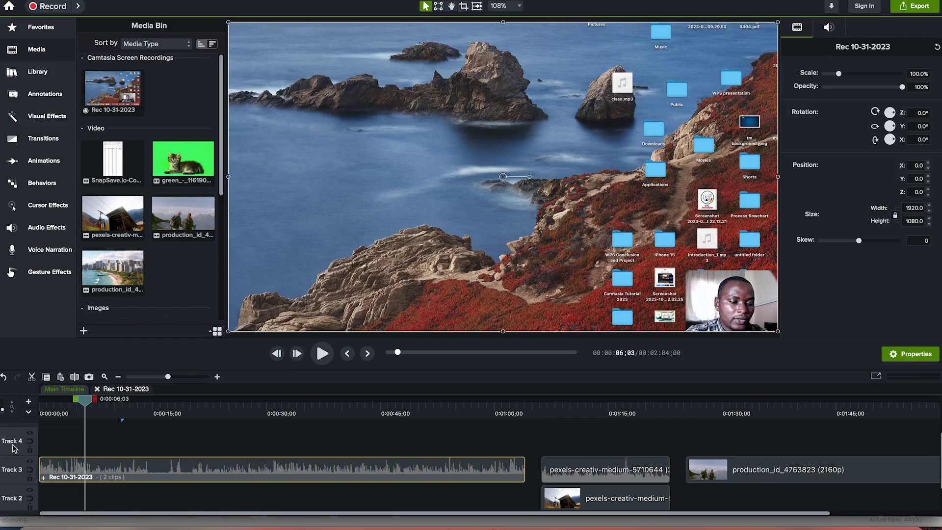
pyautogui.click(29, 404)
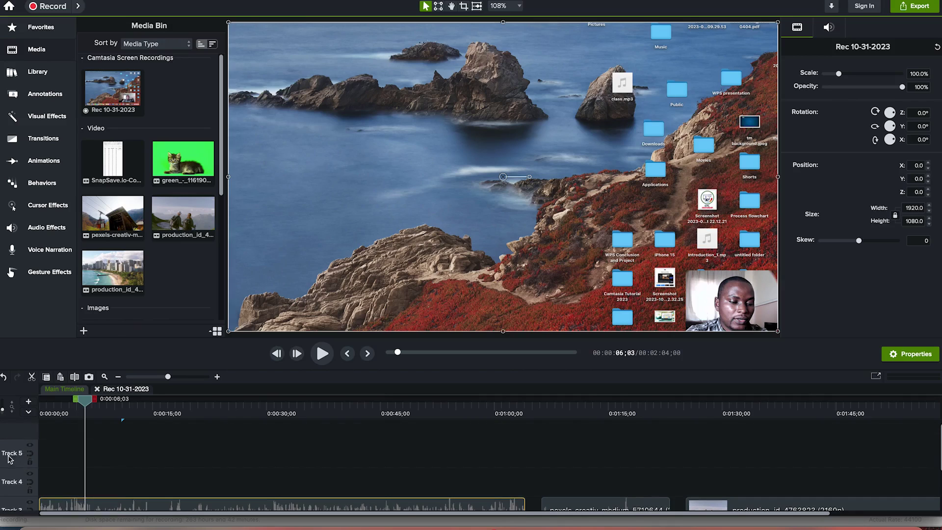
# Remove the empty Track 5, the empty Track 4 and the empty bottom Track 1 from the main timeline
pyautogui.rightClick(8, 461)
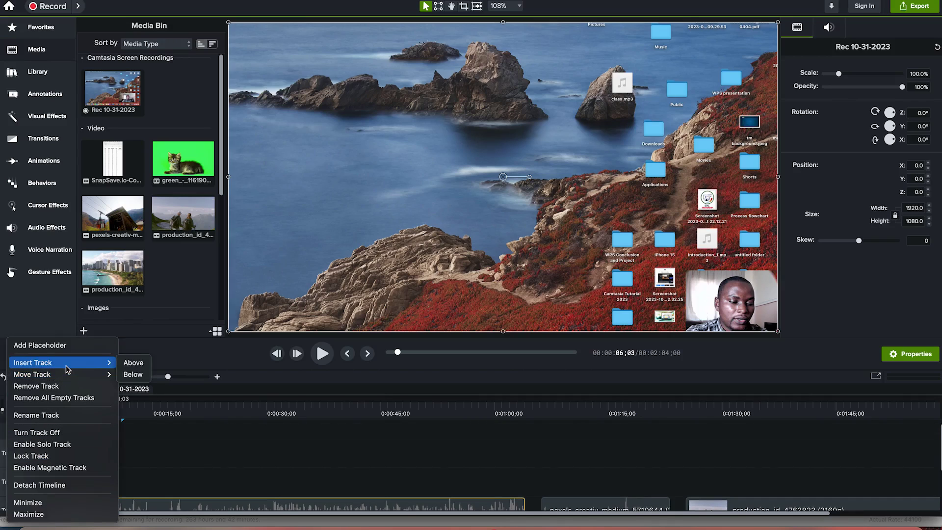
pyautogui.click(61, 387)
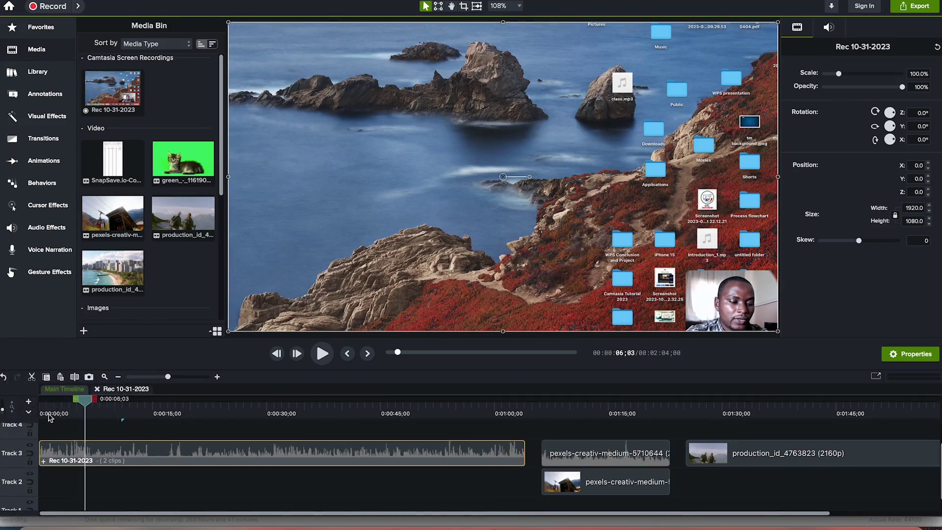
pyautogui.scroll(2, 16, 463)
pyautogui.rightClick(16, 453)
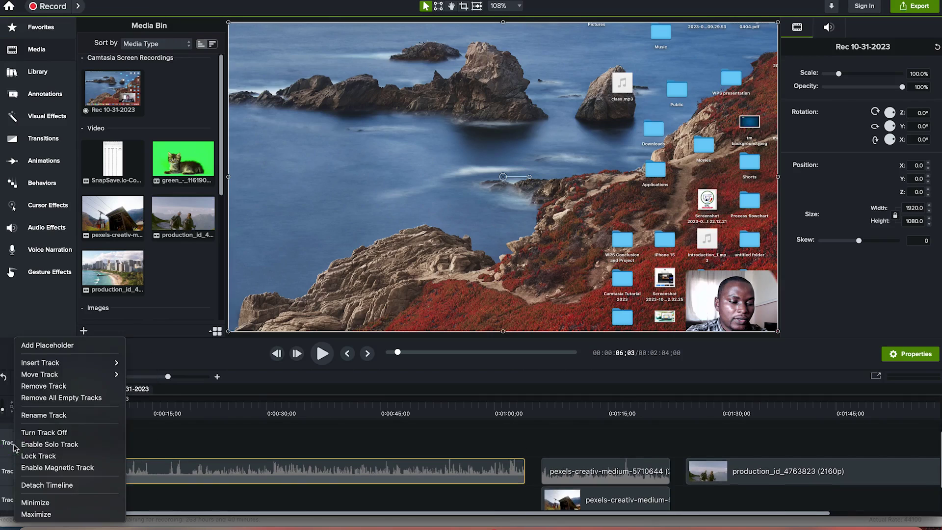
pyautogui.moveTo(96, 362)
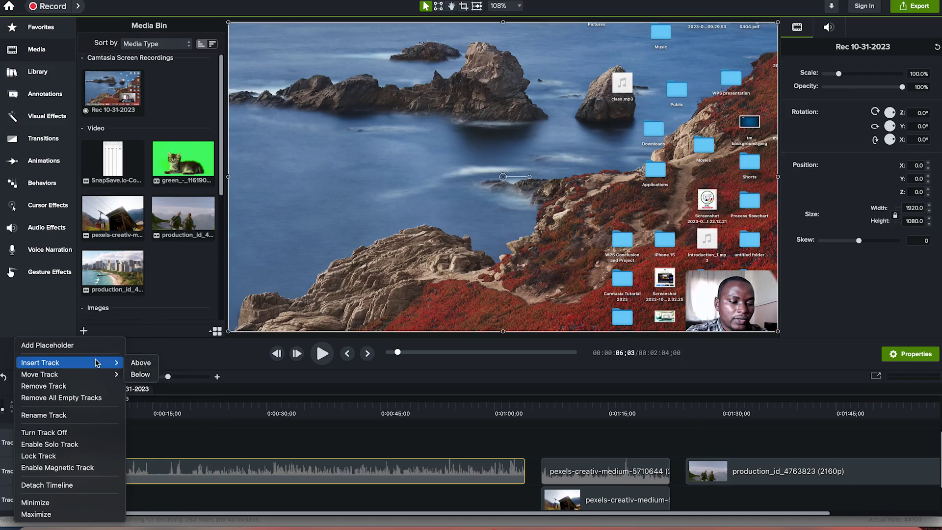
pyautogui.click(86, 386)
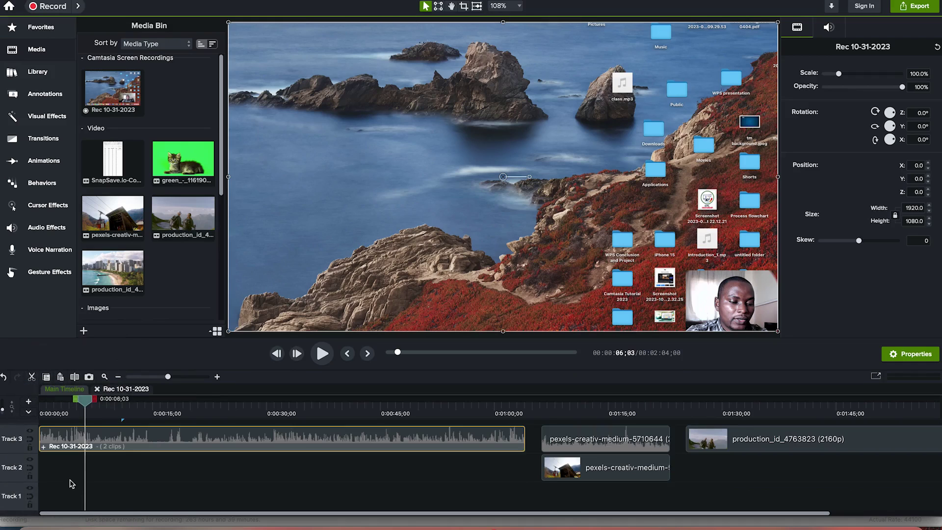
pyautogui.rightClick(12, 498)
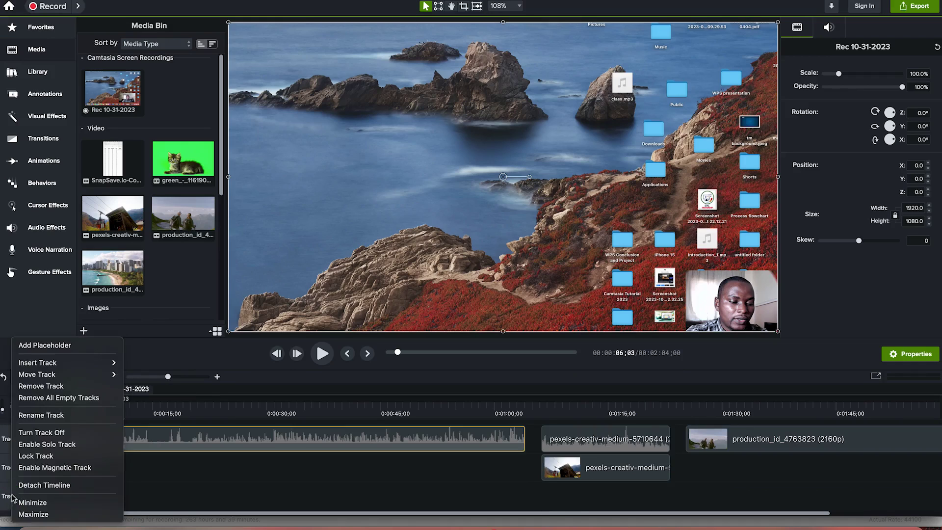
pyautogui.click(81, 386)
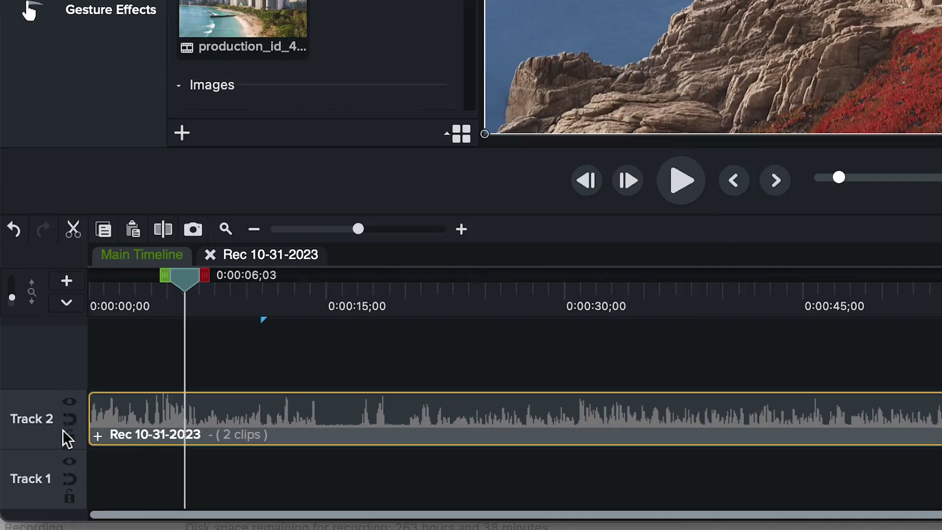
# Try the visibility and lock switches on Track 2, leaving the track visible and unlocked
pyautogui.click(69, 402)
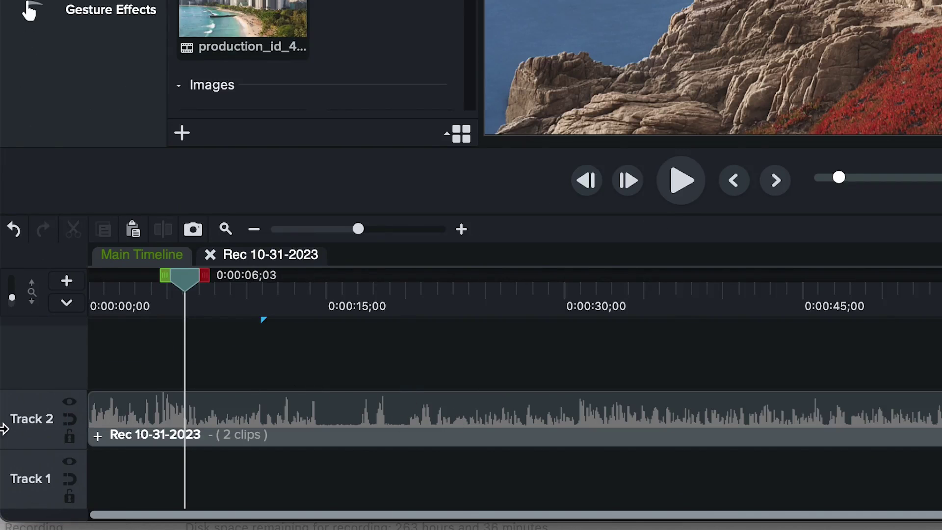
pyautogui.click(68, 438)
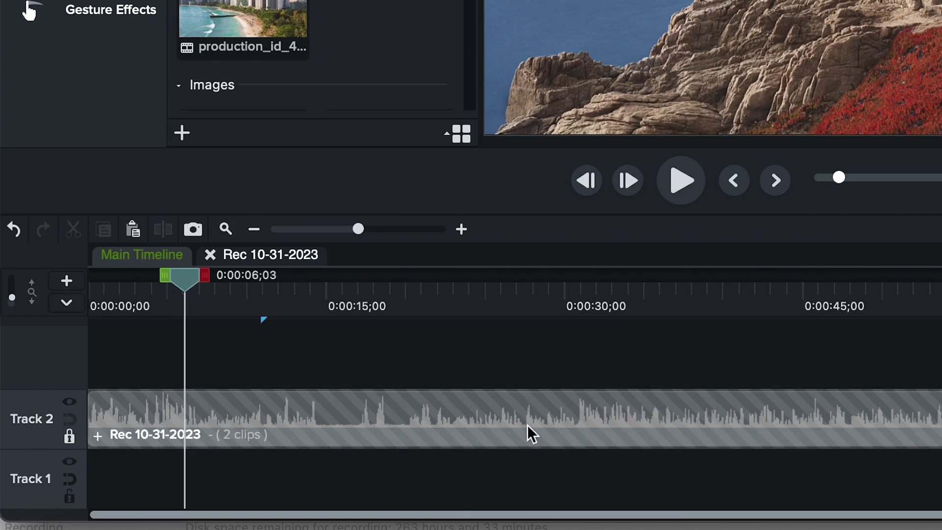
pyautogui.click(68, 434)
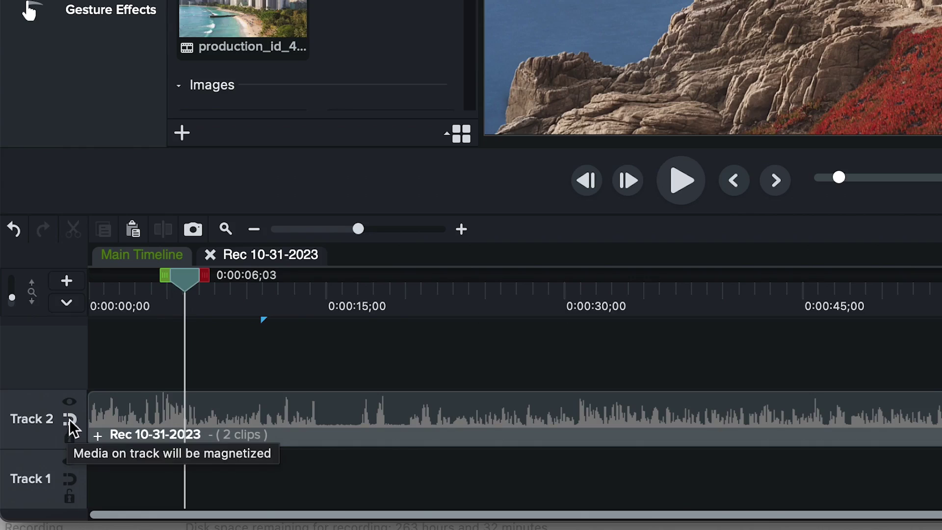
pyautogui.click(244, 361)
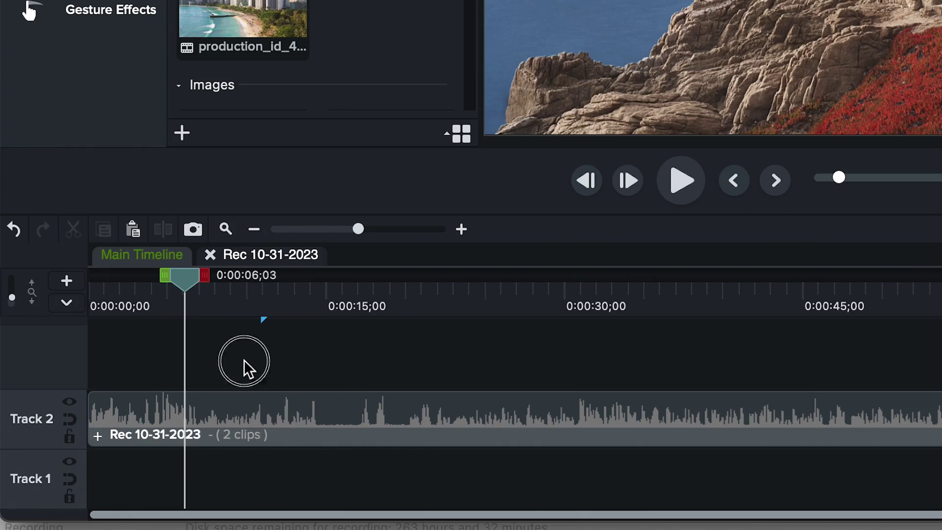
# Select the Rec 10-31-2023 clip on Track 2 and add an empty track above it
pyautogui.click(254, 408)
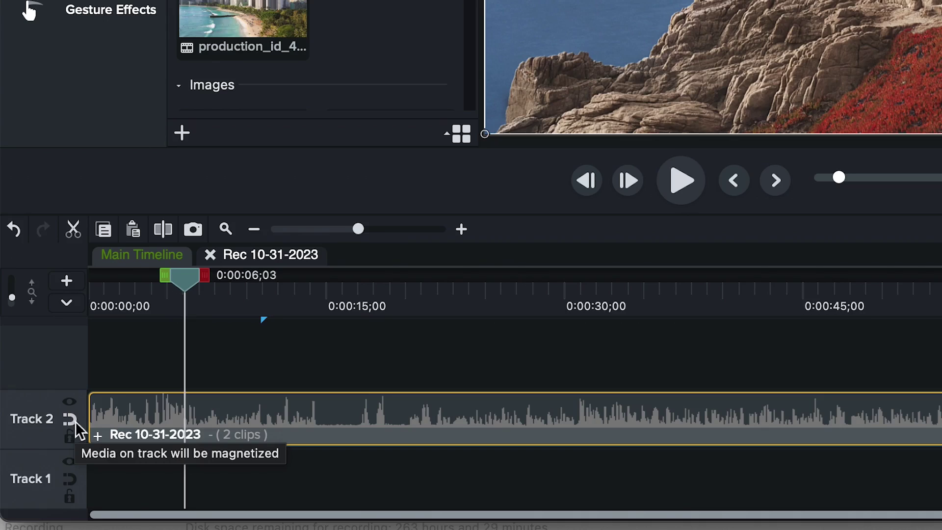
pyautogui.click(66, 281)
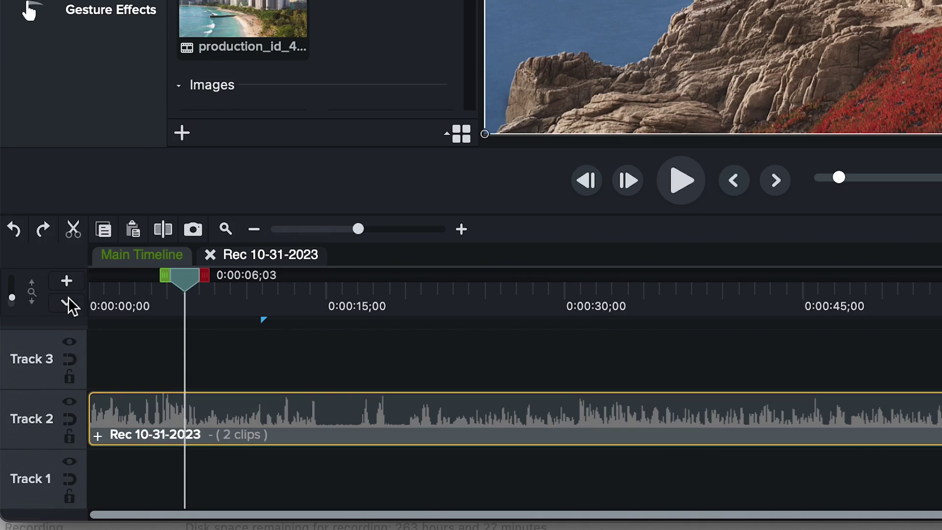
# Show the quiz and marker row with Quiz kept as its type, and increase the height of the timeline tracks
pyautogui.click(66, 303)
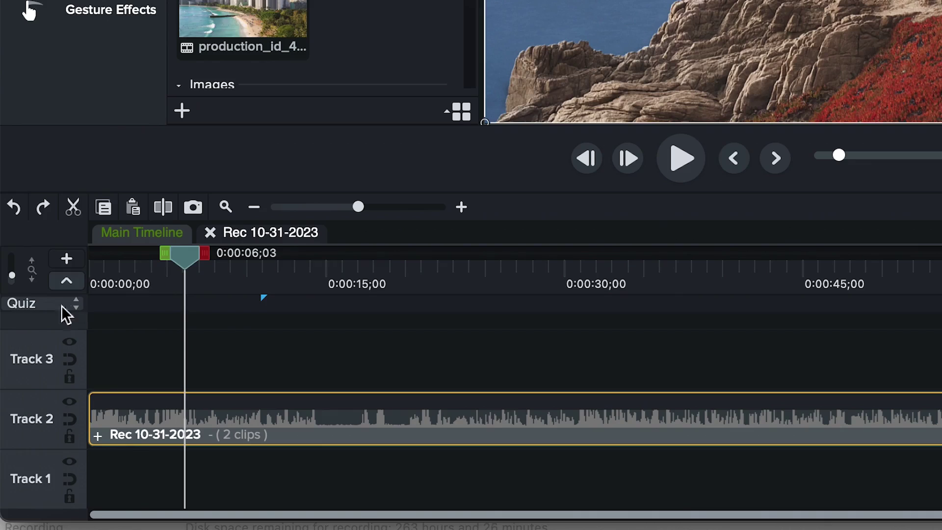
pyautogui.click(66, 303)
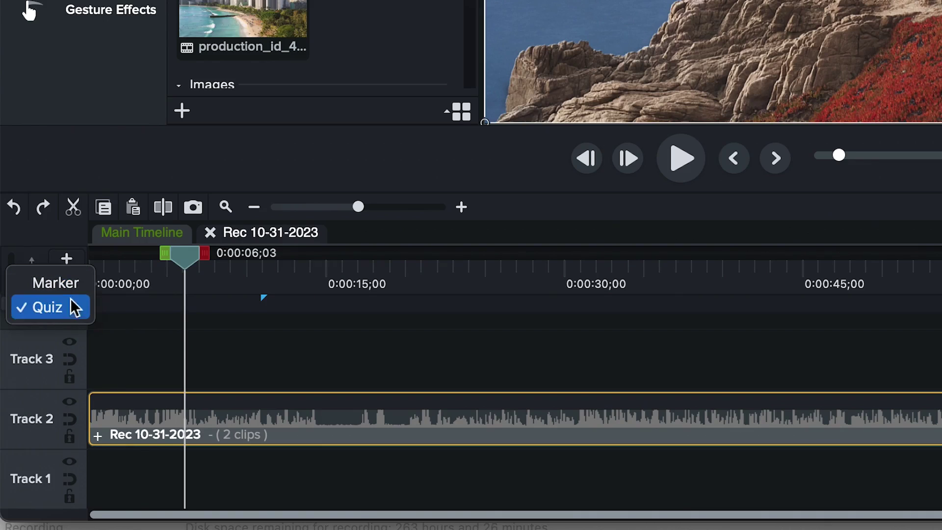
pyautogui.click(100, 342)
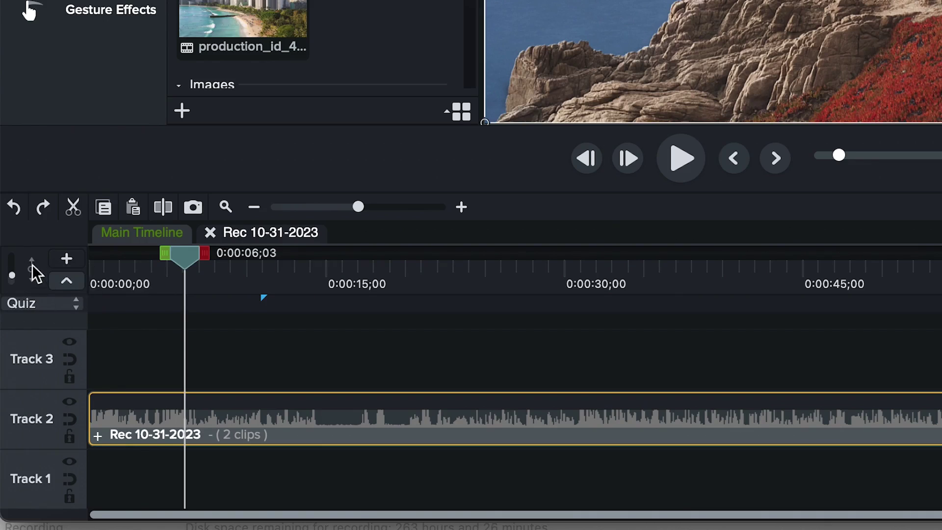
pyautogui.moveTo(15, 283); pyautogui.dragTo(15, 267)
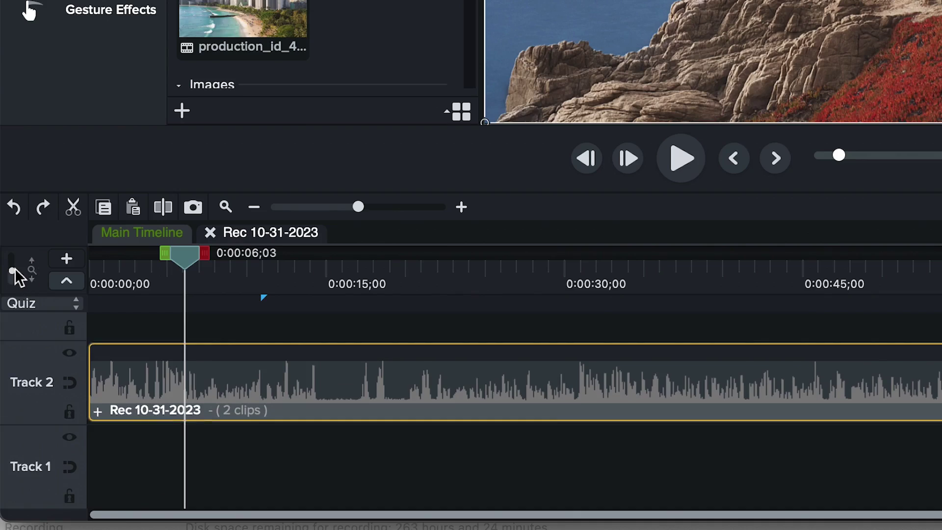
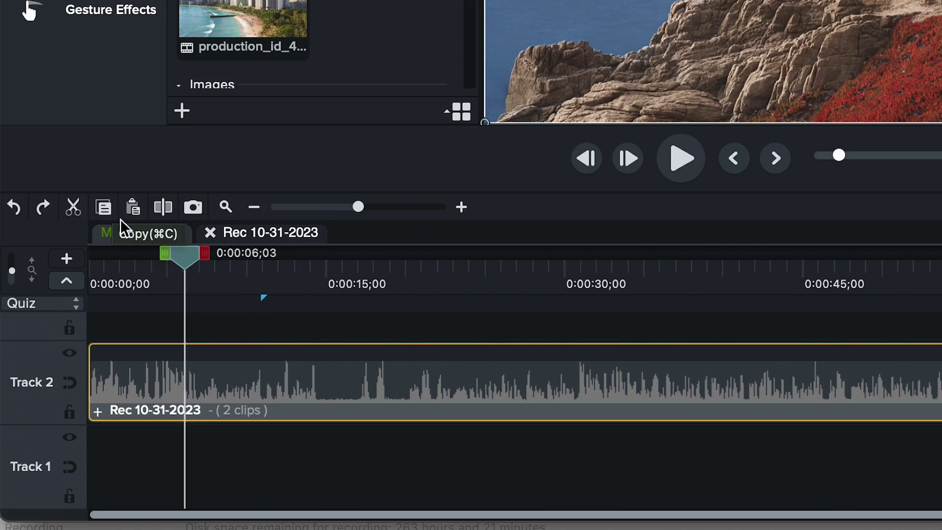
# Split the Rec 10-31-2023 clip on Track 2 at 0:00:06;03, 0:00:18;08 and 0:00:33;23
pyautogui.click(163, 208)
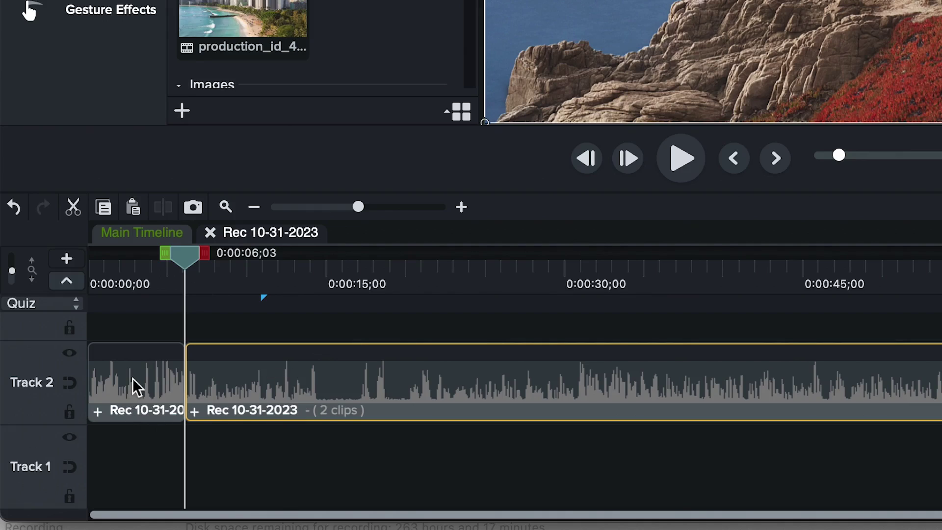
pyautogui.click(145, 369)
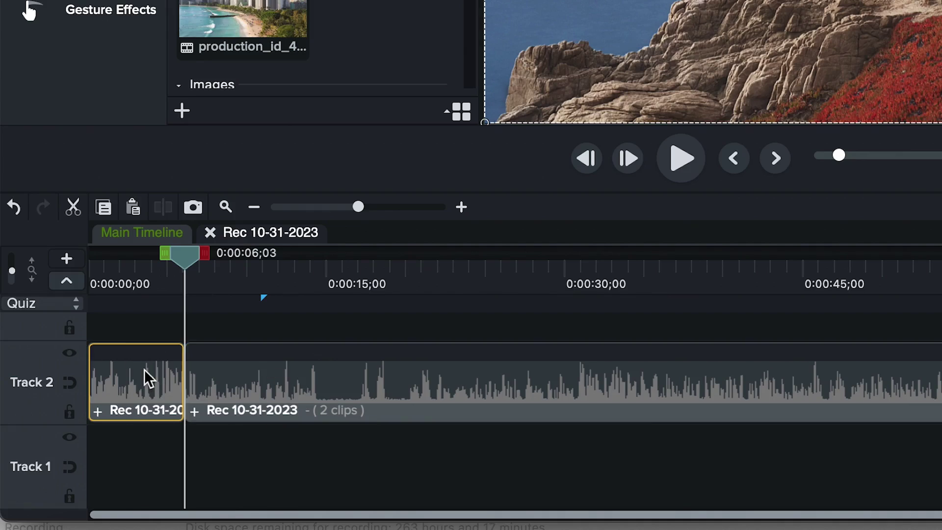
pyautogui.click(277, 377)
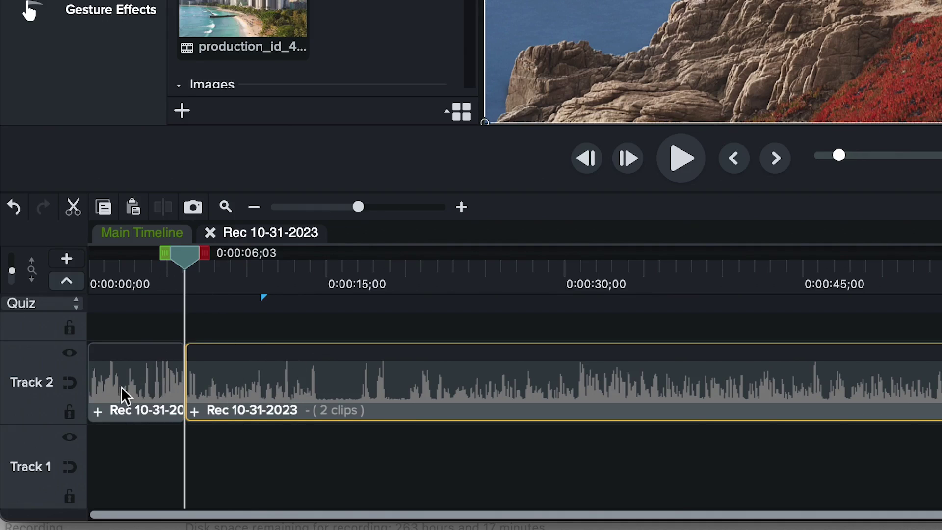
pyautogui.moveTo(193, 248); pyautogui.dragTo(381, 279)
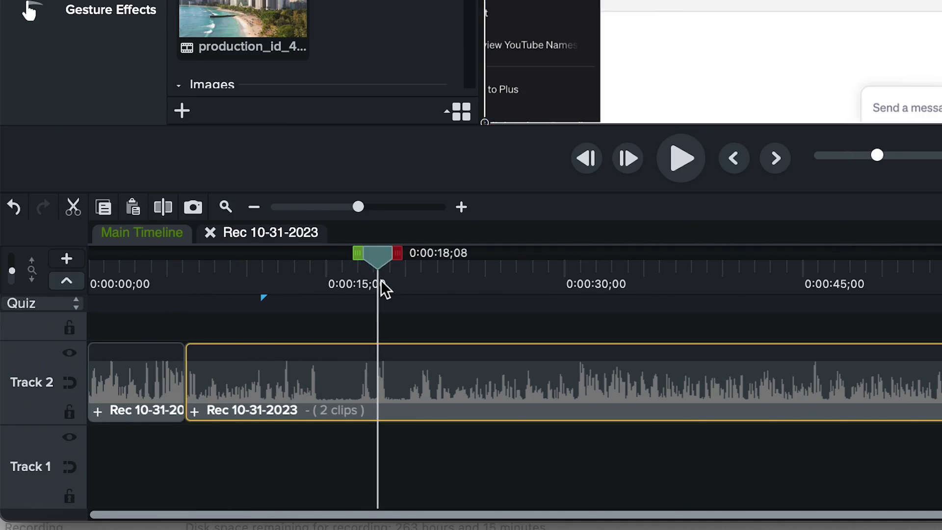
pyautogui.press('s')
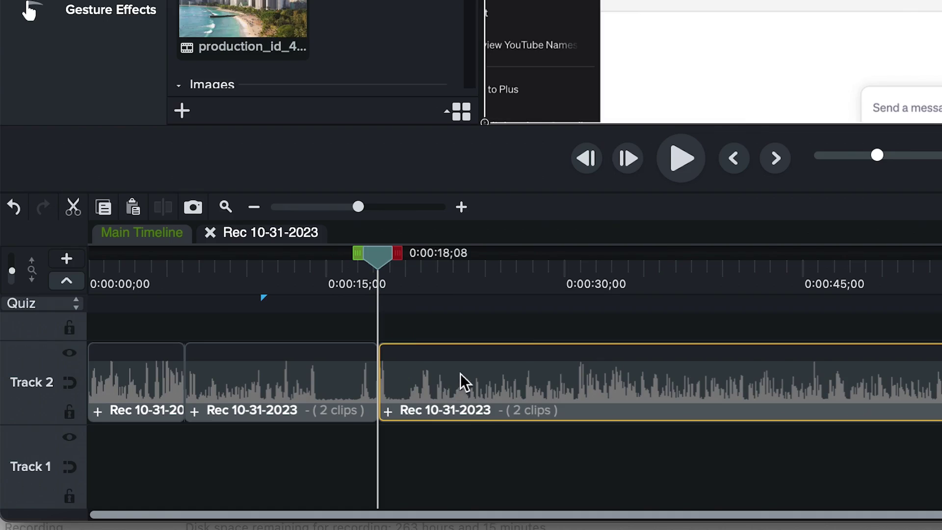
pyautogui.moveTo(394, 253); pyautogui.dragTo(637, 261)
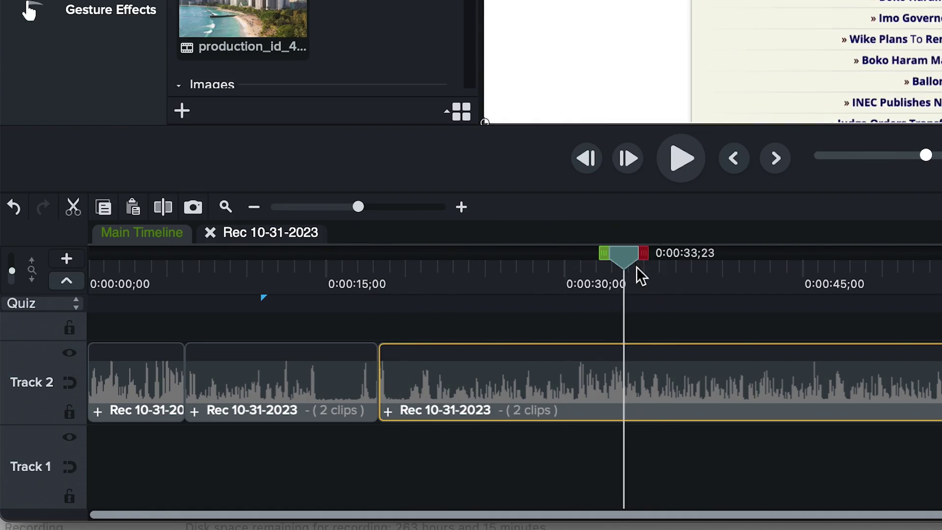
pyautogui.press('s')
pyautogui.click(554, 383)
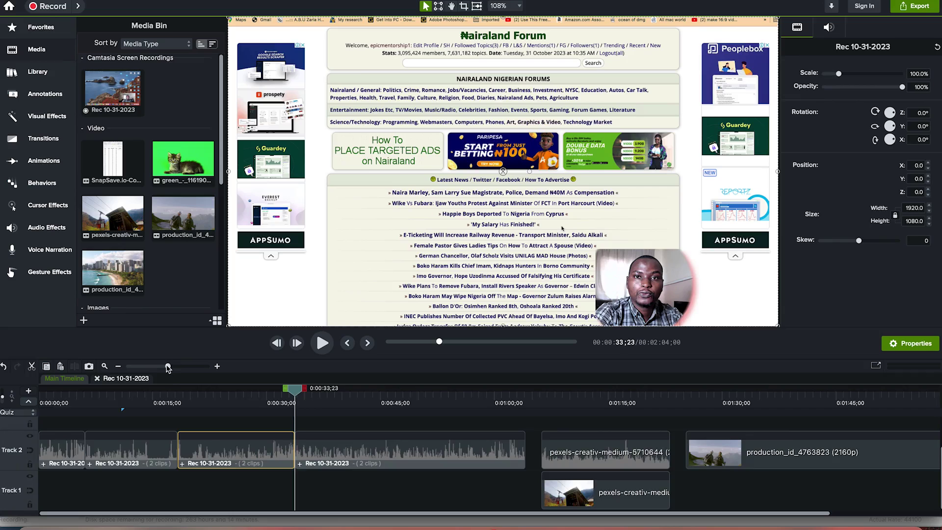
# Split the last Rec 10-31-2023 segment on Track 2 at 0:00:36;01 and 0:00:38;21
pyautogui.moveTo(364, 205); pyautogui.dragTo(412, 205)
pyautogui.moveTo(194, 367); pyautogui.dragTo(191, 369)
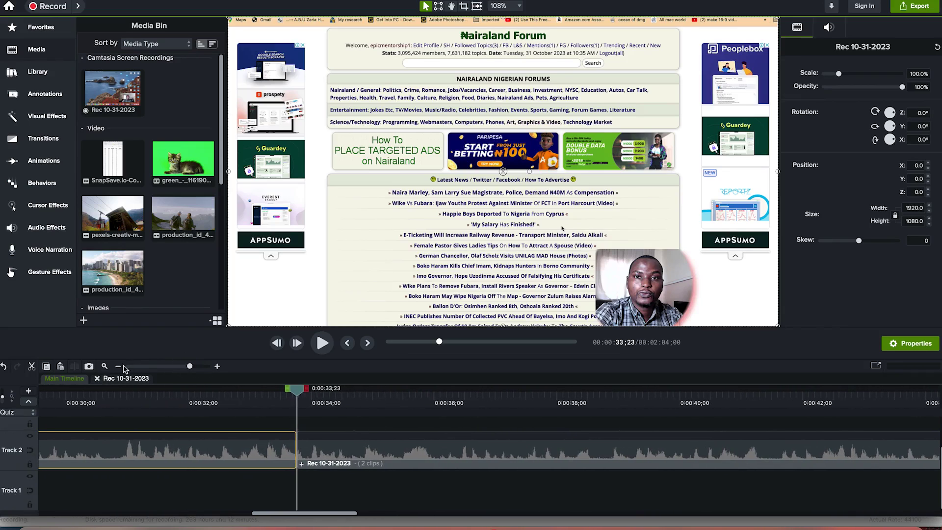
pyautogui.click(104, 366)
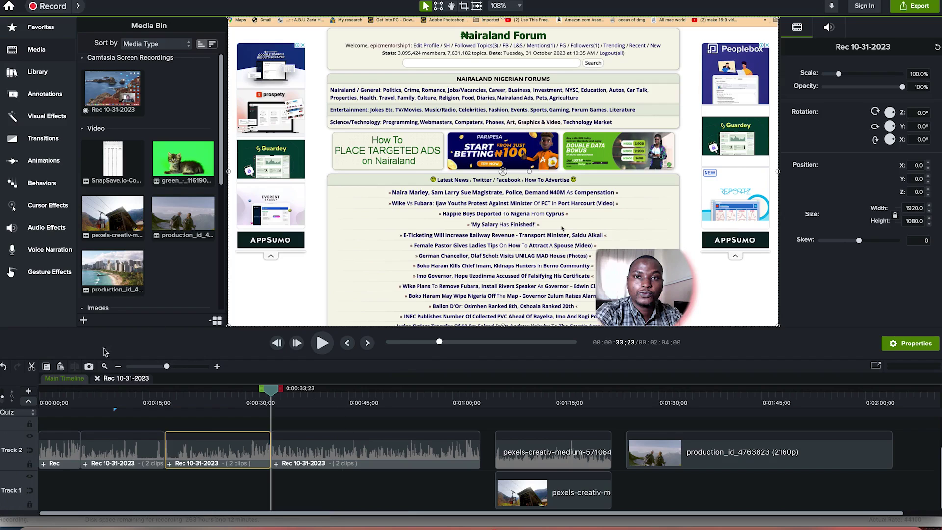
pyautogui.moveTo(167, 367); pyautogui.dragTo(187, 367)
pyautogui.moveTo(273, 393); pyautogui.dragTo(380, 401)
pyautogui.click(385, 474)
pyautogui.click(398, 453)
pyautogui.press('super+t')
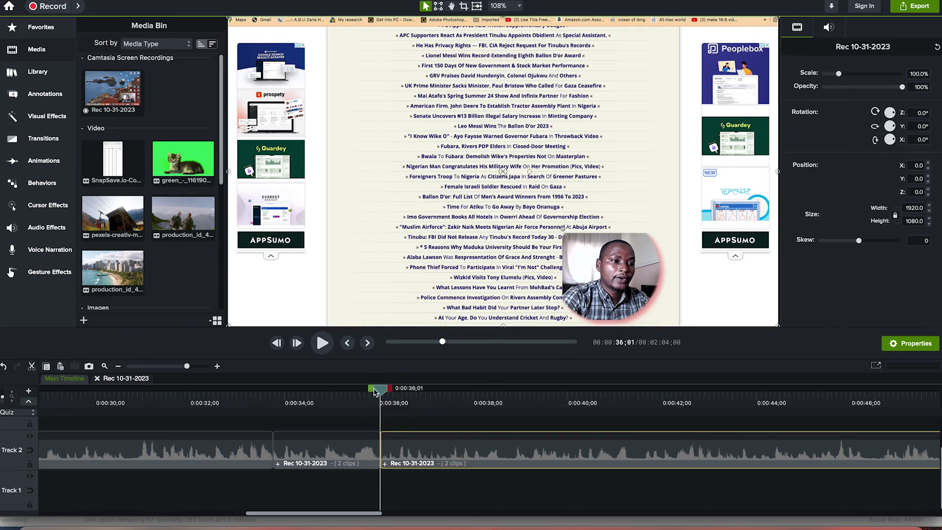
pyautogui.moveTo(380, 391); pyautogui.dragTo(506, 395)
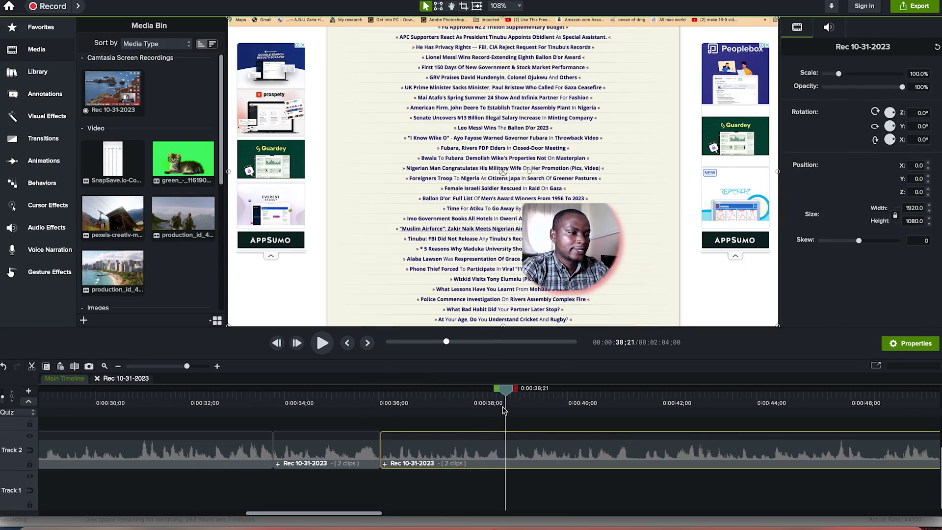
pyautogui.press('super+t')
# Delete the segment between 0:00:36;01 and 0:00:38;21, and make Track 2 magnetic to close the gap
pyautogui.click(465, 453)
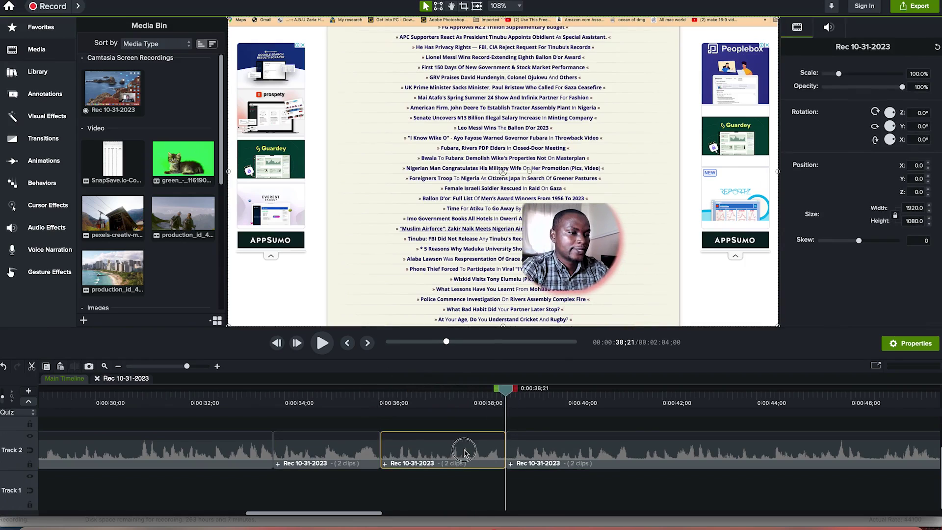
pyautogui.press('Delete')
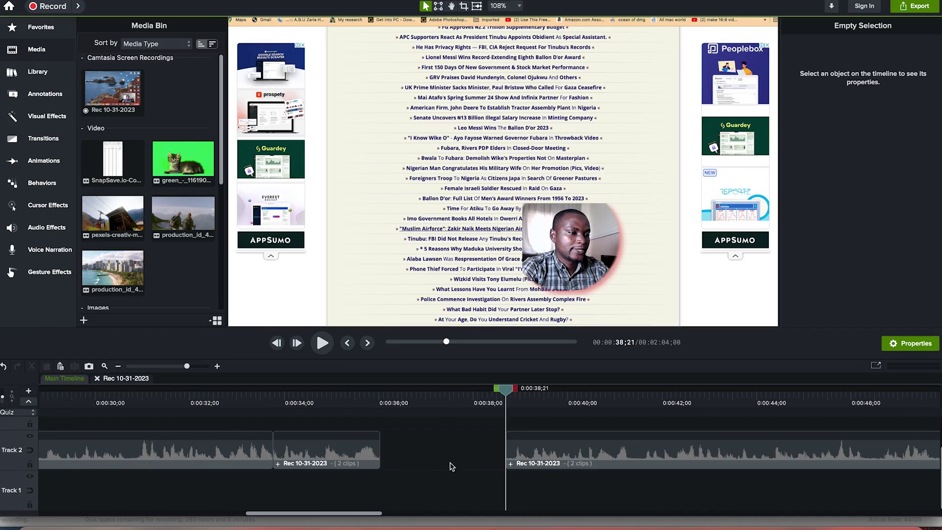
pyautogui.click(30, 451)
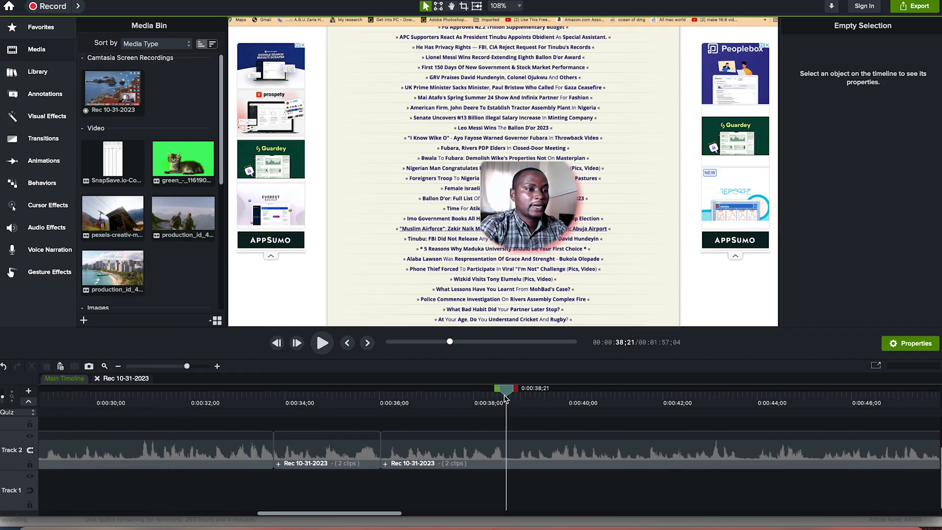
# Select the timeline range from about 0:00:38;21 to 0:00:40;29 and open its range options
pyautogui.moveTo(507, 394); pyautogui.dragTo(628, 406)
pyautogui.rightClick(574, 438)
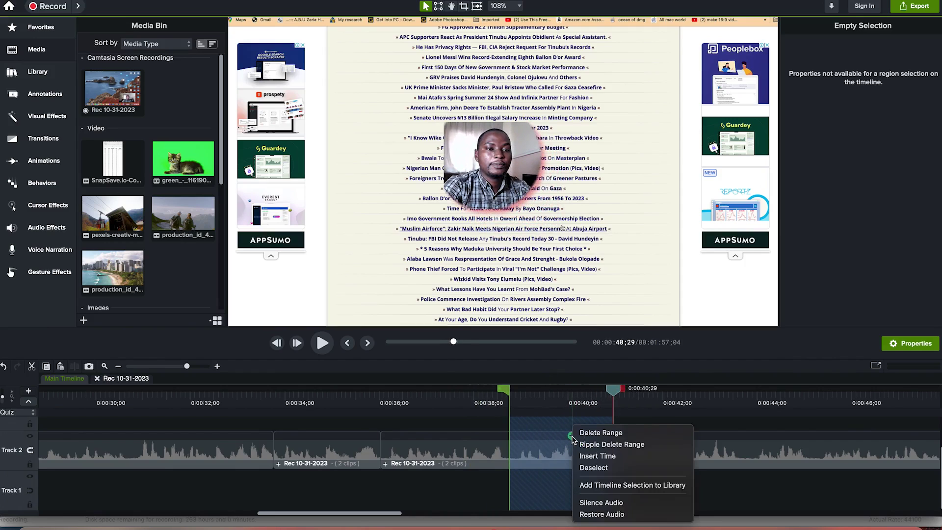
# Ripple delete the selected range between about 0:00:38;23 and 0:00:40;29 from the timeline
pyautogui.click(608, 445)
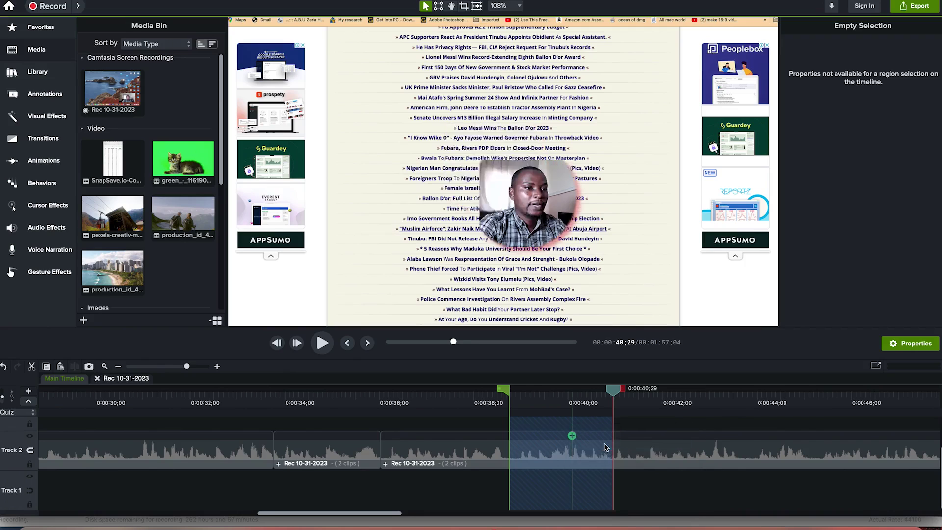
pyautogui.click(450, 466)
pyautogui.click(549, 459)
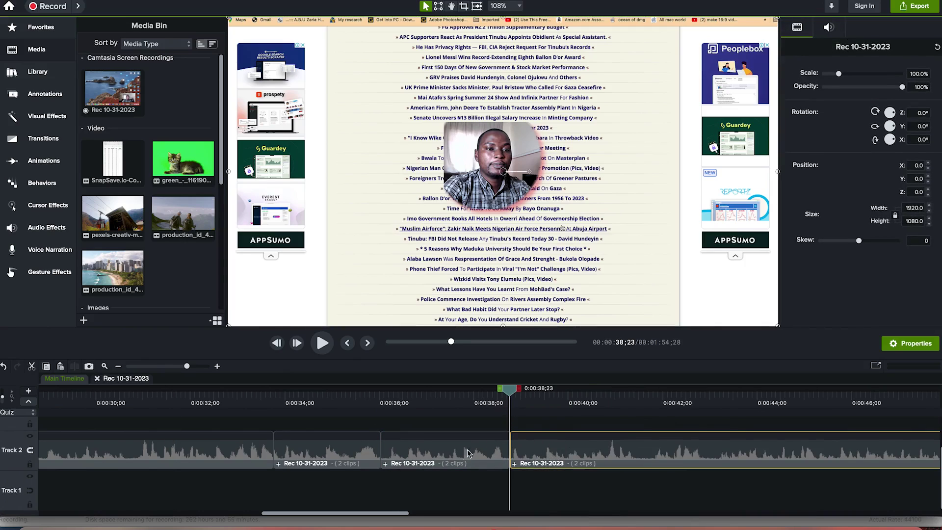
pyautogui.click(520, 390)
pyautogui.moveTo(521, 390); pyautogui.dragTo(621, 390)
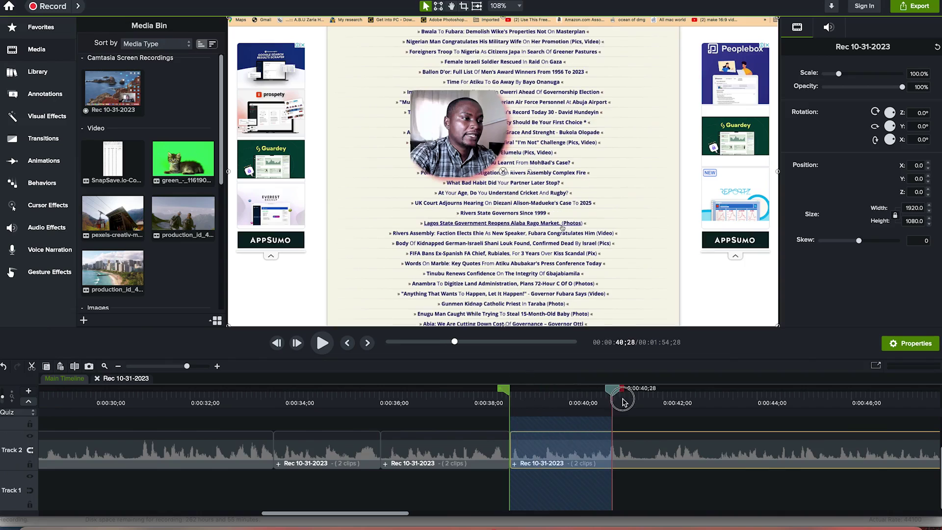
pyautogui.rightClick(549, 457)
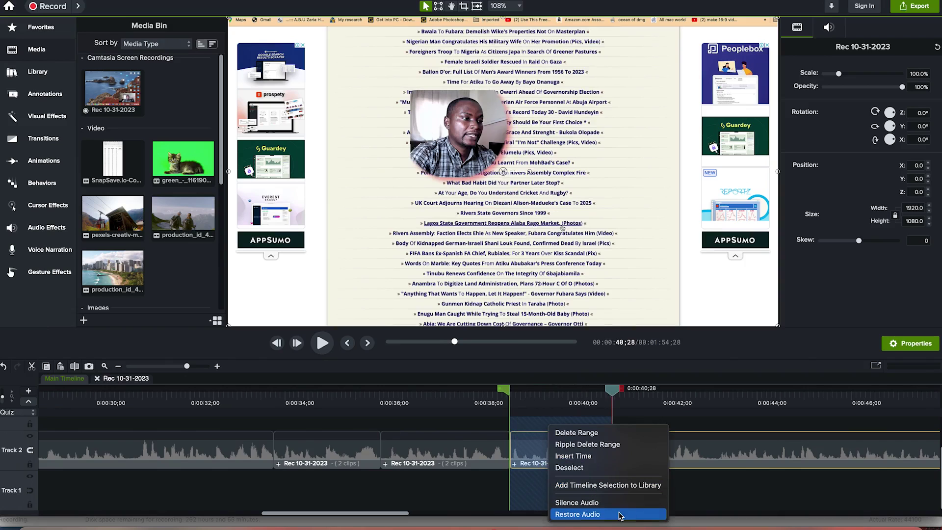
pyautogui.click(742, 489)
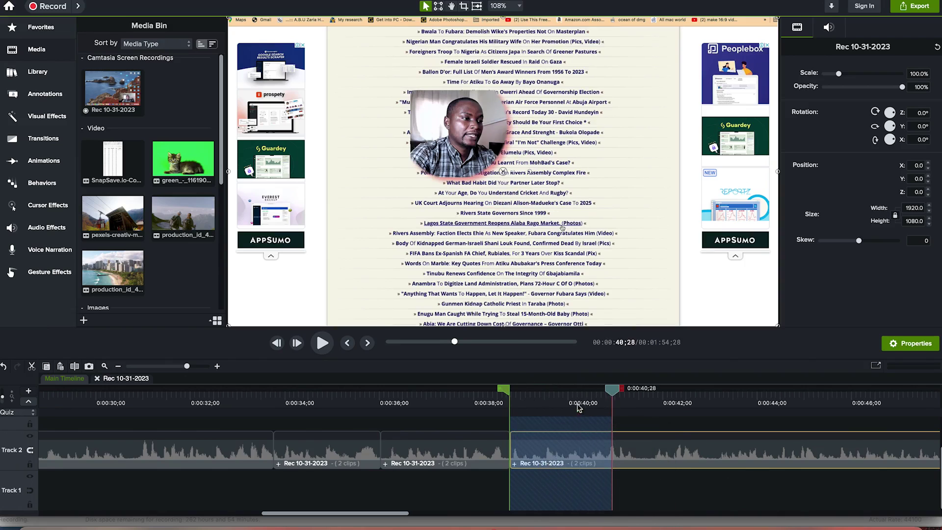
pyautogui.click(613, 390)
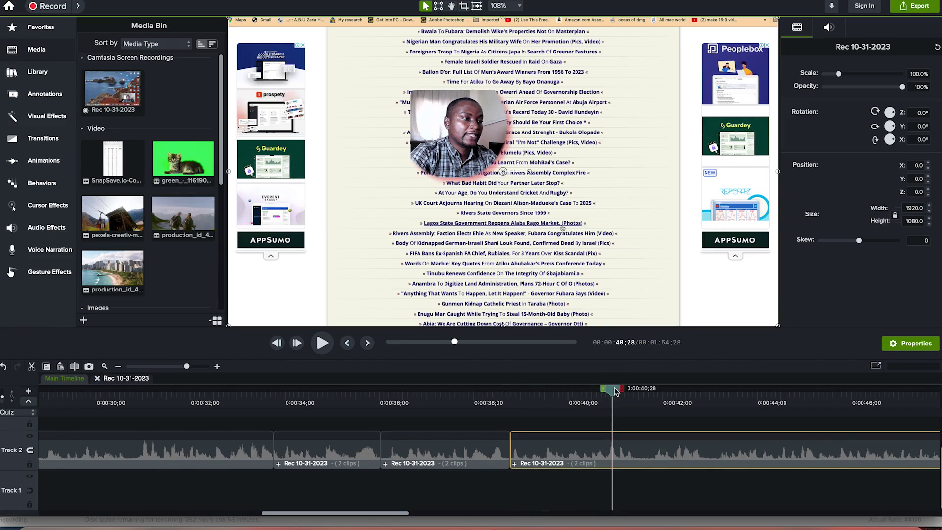
pyautogui.moveTo(613, 392); pyautogui.dragTo(619, 392)
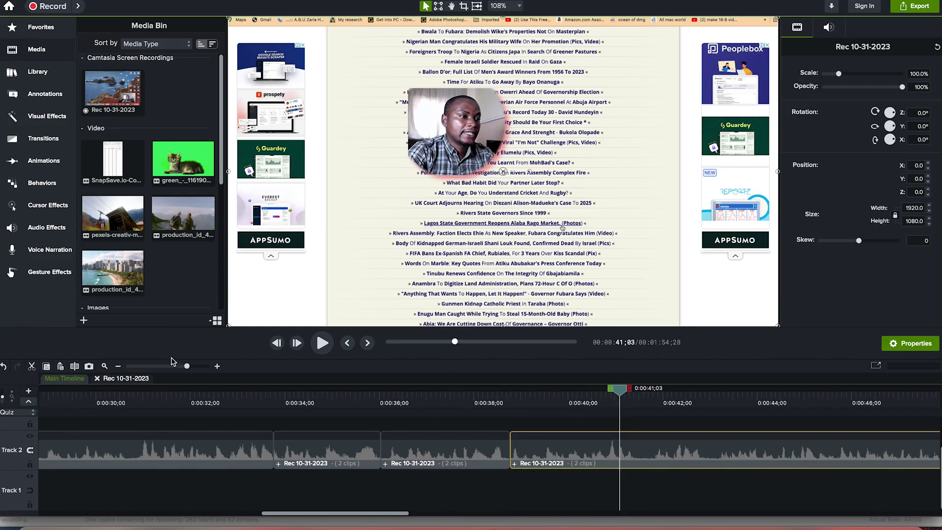
# Shorten the production_id_4763823 clip on Track 2 so that it ends at about 0:01:51;01
pyautogui.click(105, 367)
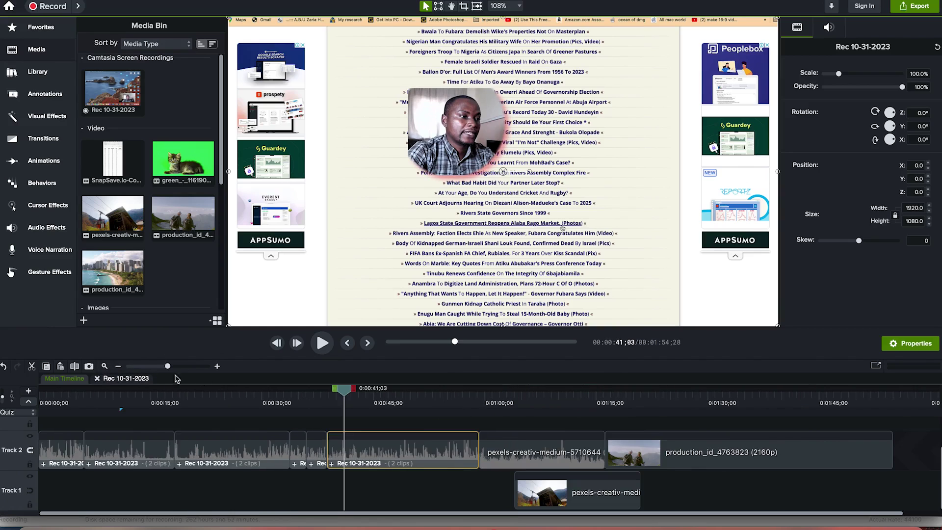
pyautogui.moveTo(890, 453); pyautogui.dragTo(787, 452)
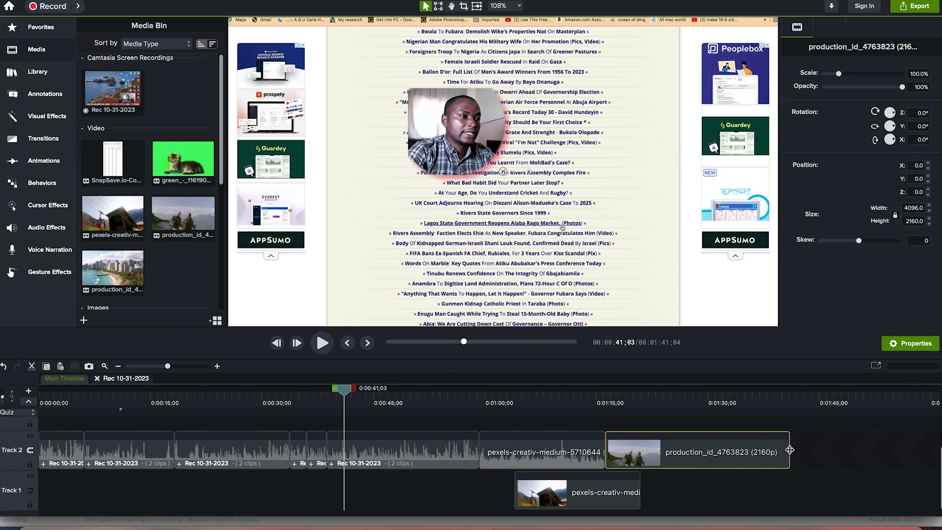
pyautogui.moveTo(790, 450); pyautogui.dragTo(859, 450)
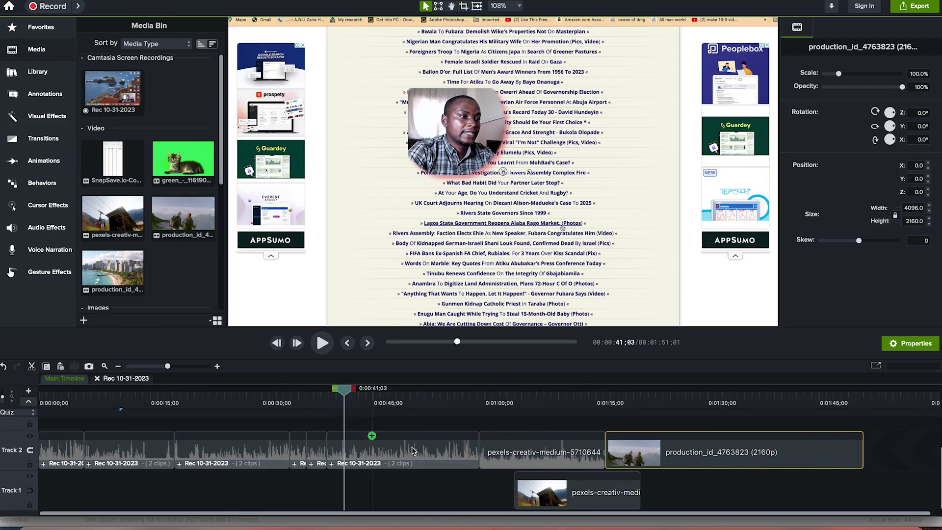
# Reorder Track 2 so the long Rec 10-31-2023 clip follows the pexels-creativ-medium audio and production_id_4763823 comes last
pyautogui.click(390, 453)
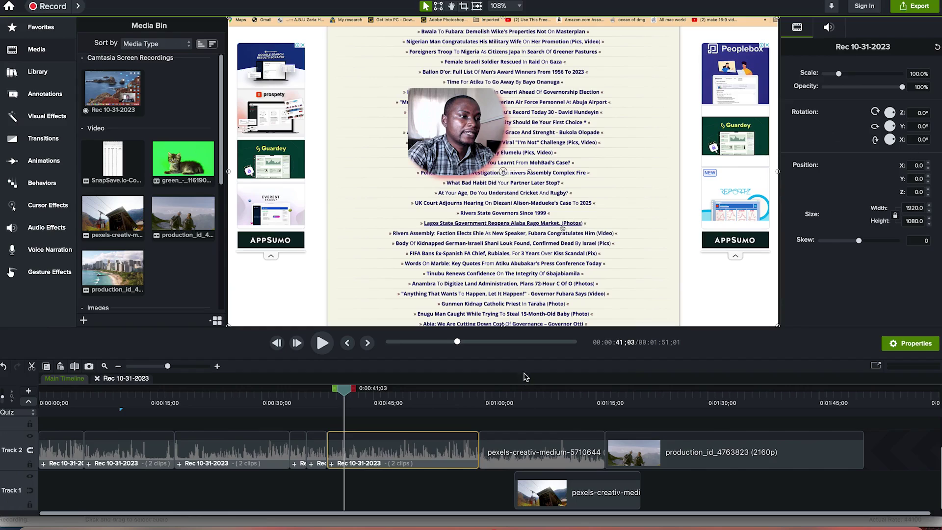
pyautogui.click(827, 30)
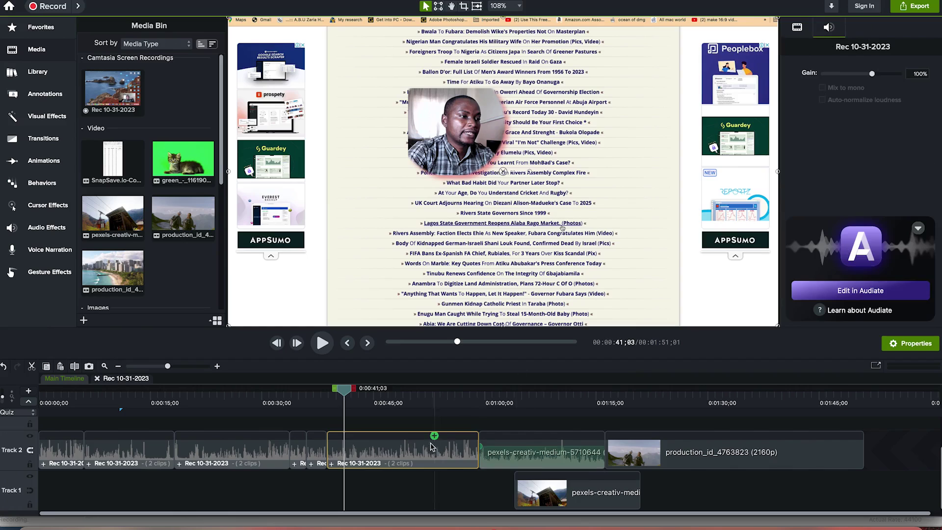
pyautogui.moveTo(419, 457); pyautogui.dragTo(800, 486)
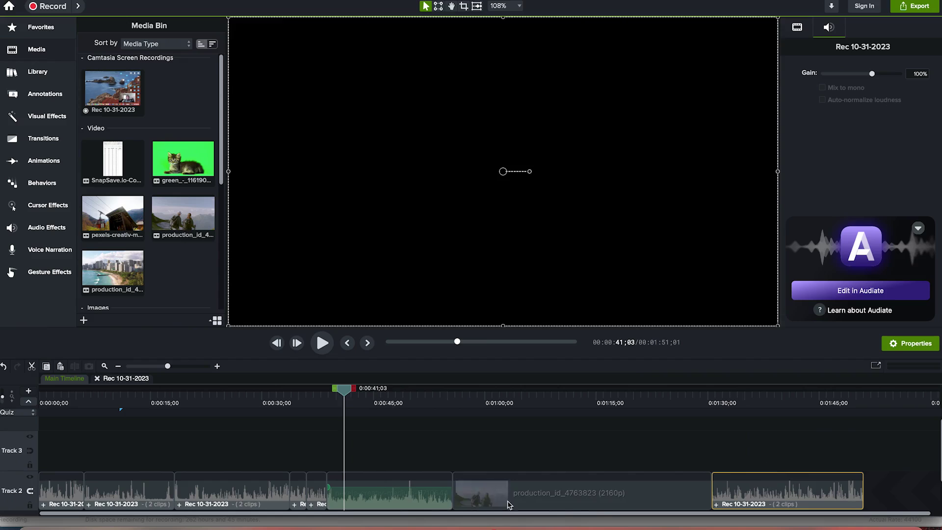
pyautogui.moveTo(541, 478); pyautogui.dragTo(713, 482)
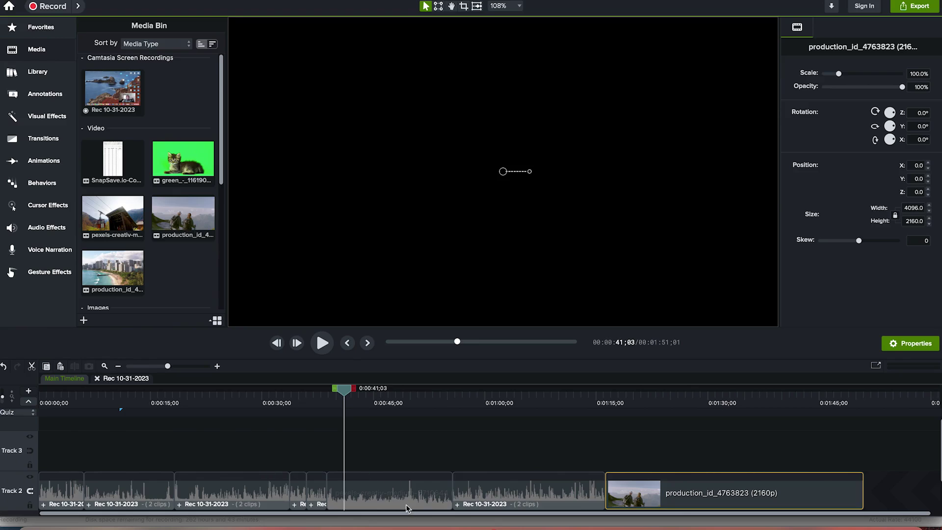
# Add an Action Wipe transition between the last Rec 10-31-2023 clip and the production_id_4763823 clip on Track 2
pyautogui.moveTo(346, 395); pyautogui.dragTo(251, 388)
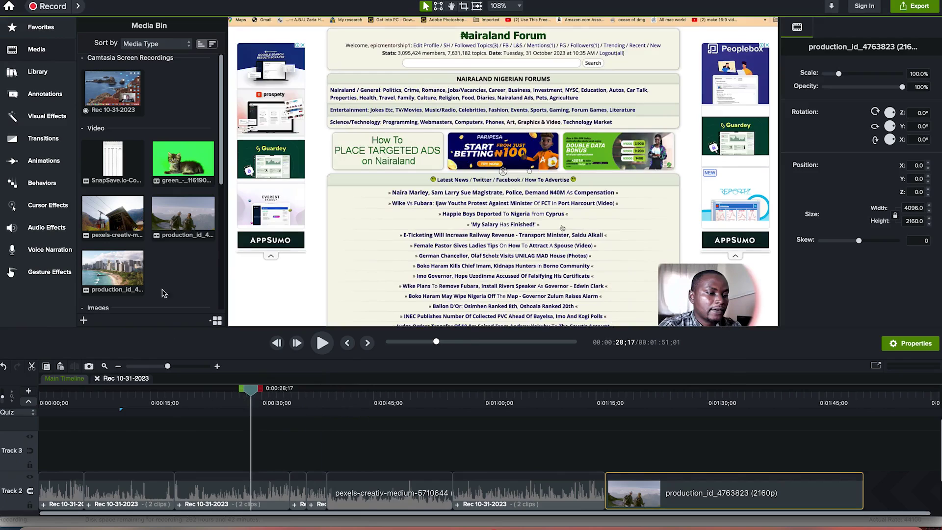
pyautogui.click(43, 139)
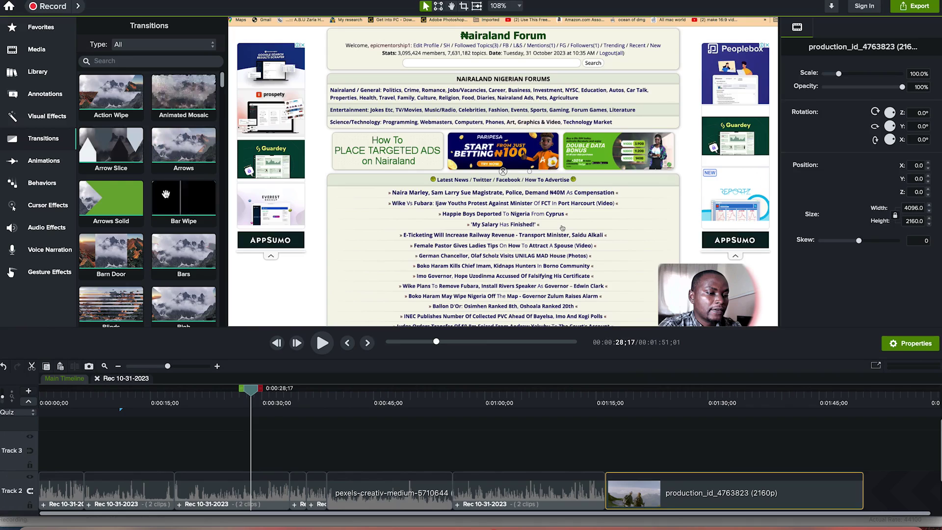
pyautogui.scroll(-5, 105, 243)
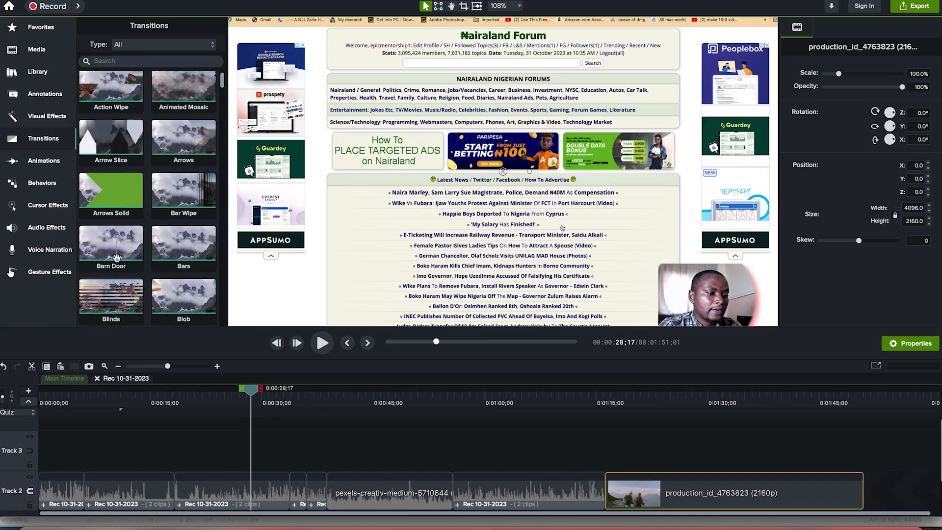
pyautogui.scroll(-1, 120, 258)
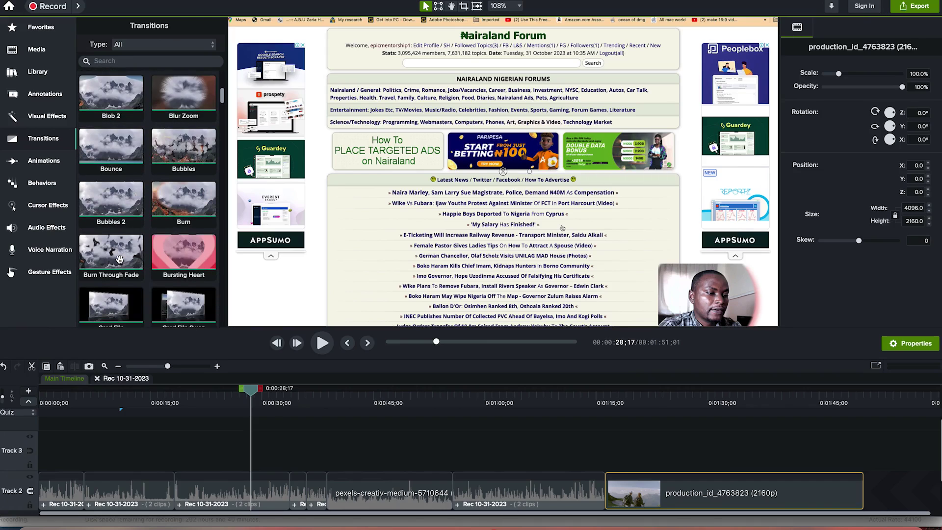
pyautogui.scroll(5, 120, 258)
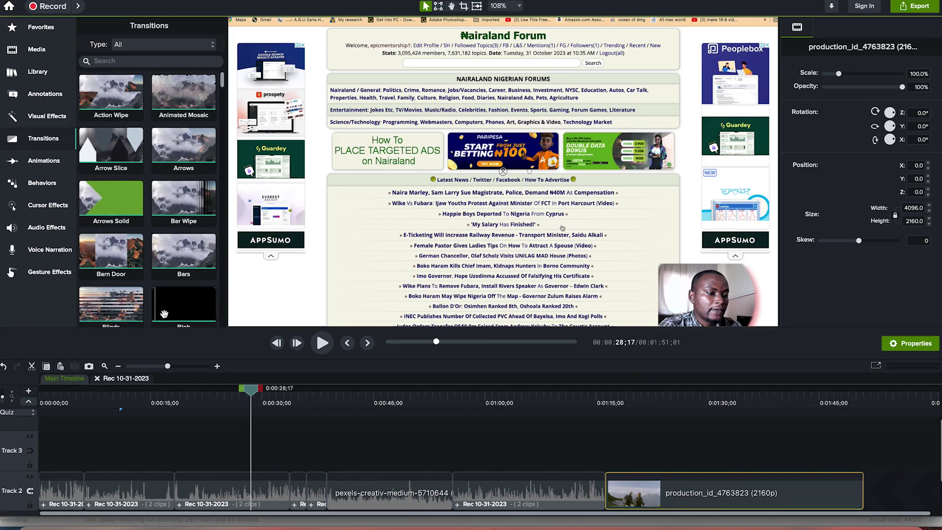
pyautogui.moveTo(251, 394); pyautogui.dragTo(594, 491)
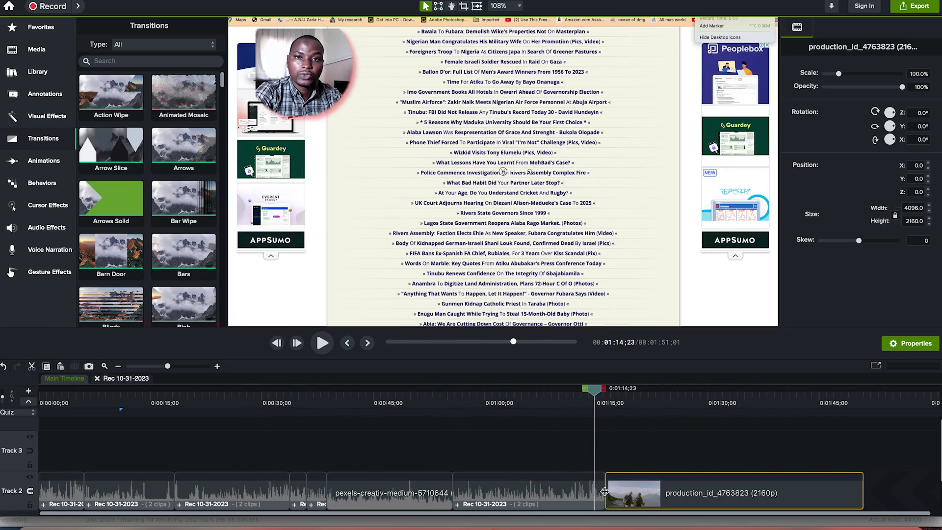
pyautogui.moveTo(598, 392); pyautogui.dragTo(573, 391)
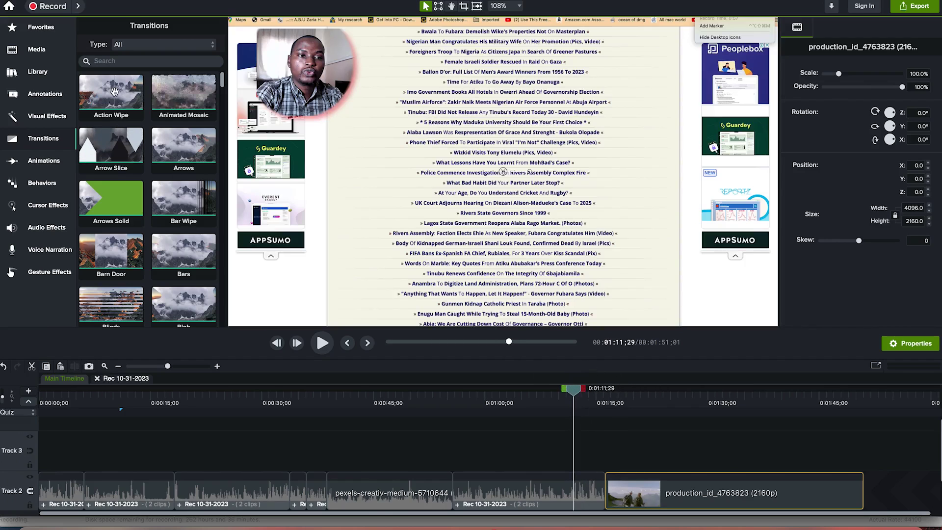
pyautogui.moveTo(120, 98)
pyautogui.mouseDown()
pyautogui.moveTo(362, 312)
pyautogui.moveTo(605, 492)
pyautogui.mouseUp()
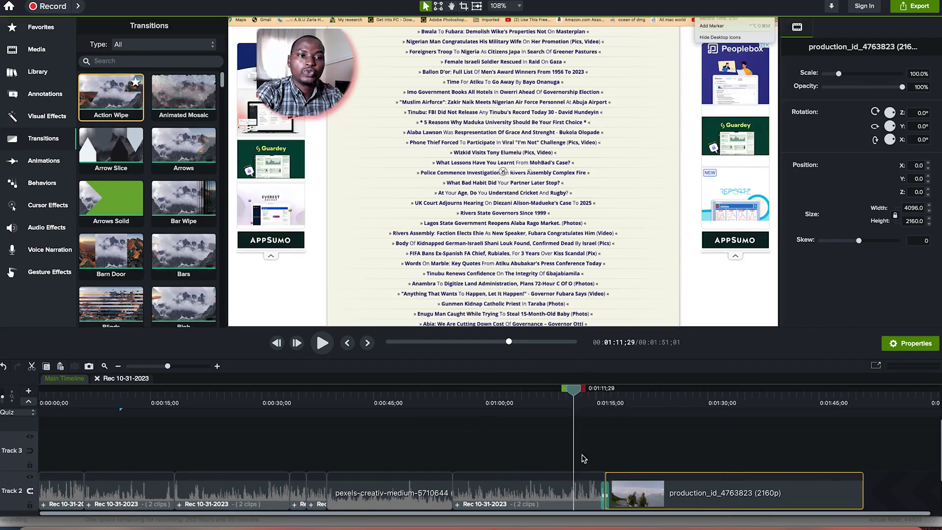
# Play back the Action Wipe transition and display its properties
pyautogui.press('space')
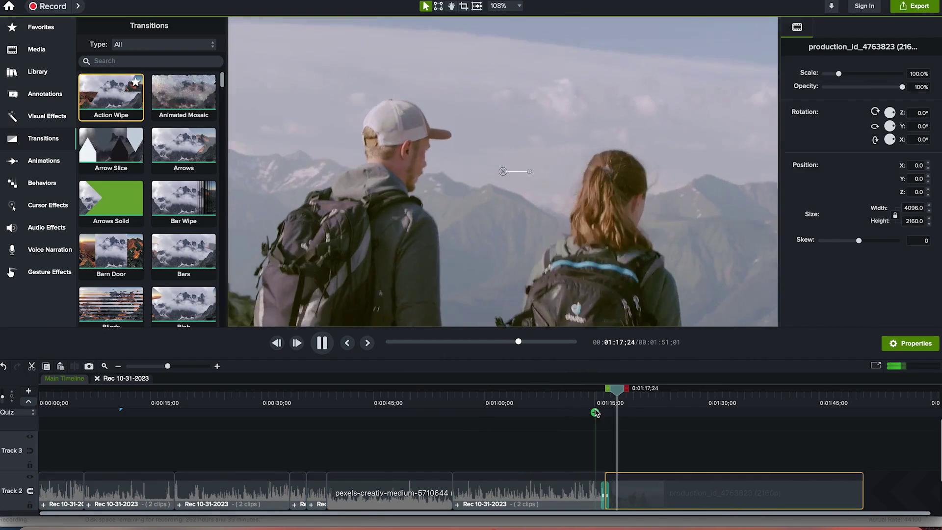
pyautogui.press('space')
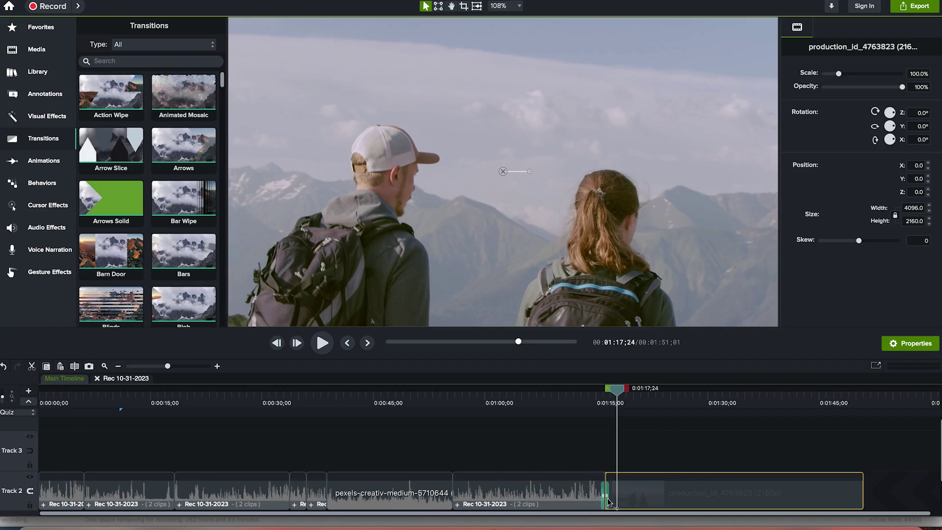
pyautogui.click(608, 500)
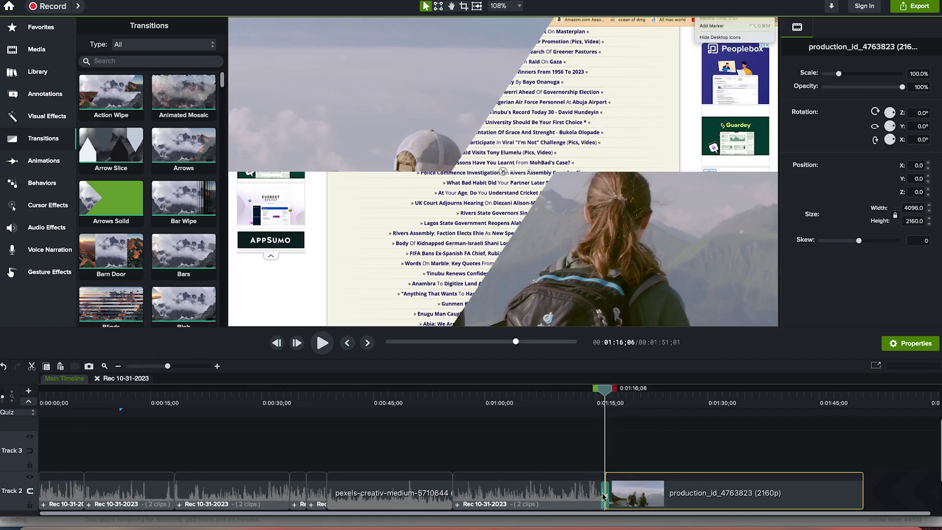
pyautogui.click(603, 495)
pyautogui.click(637, 444)
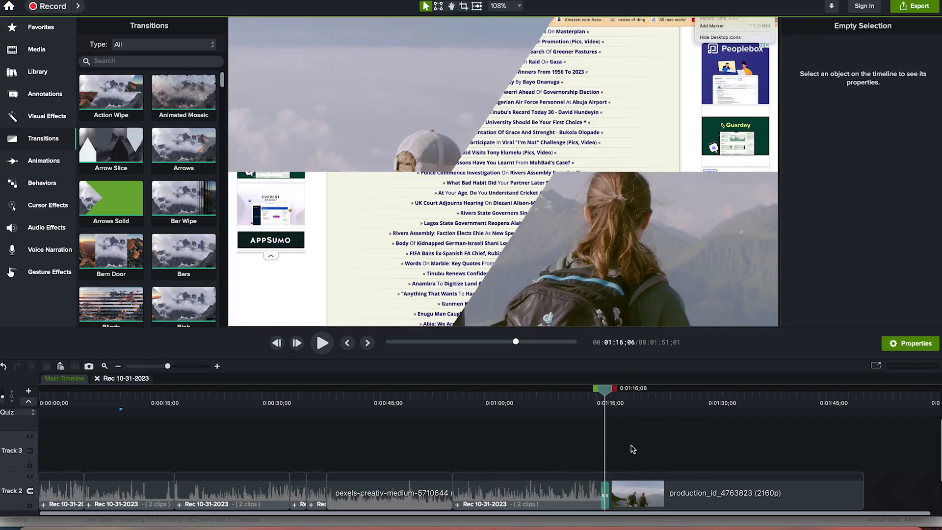
pyautogui.click(607, 500)
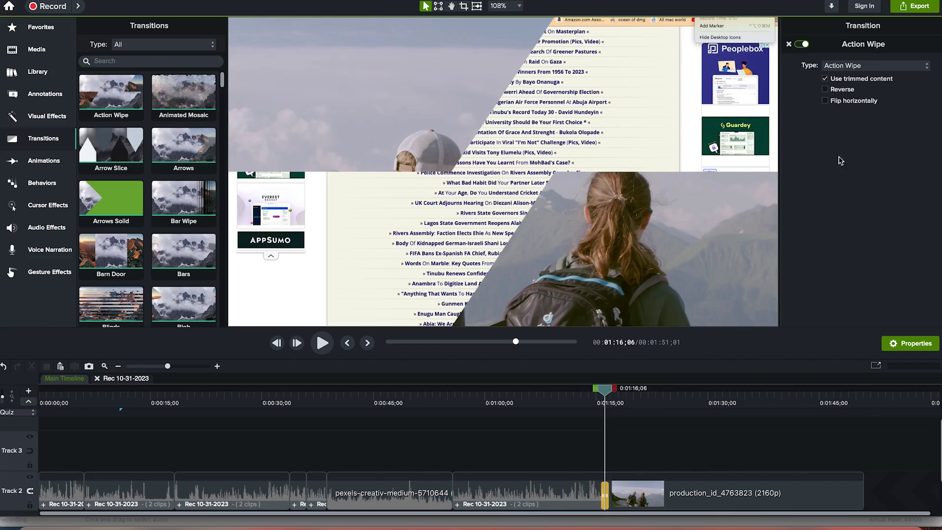
# Move the pexels-creativ-medium audio clip to the end of Track 2, after the production_id_4763823 clip
pyautogui.moveTo(599, 391); pyautogui.dragTo(364, 396)
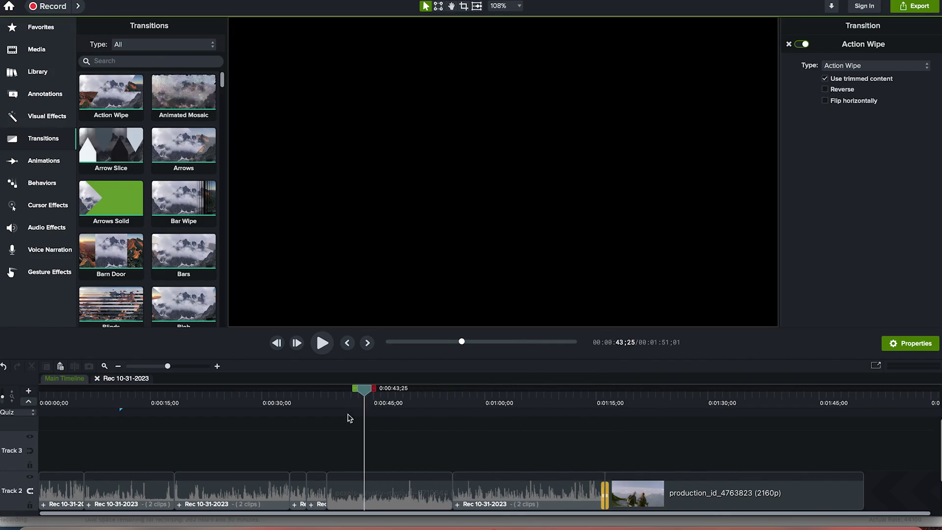
pyautogui.moveTo(395, 491); pyautogui.dragTo(744, 503)
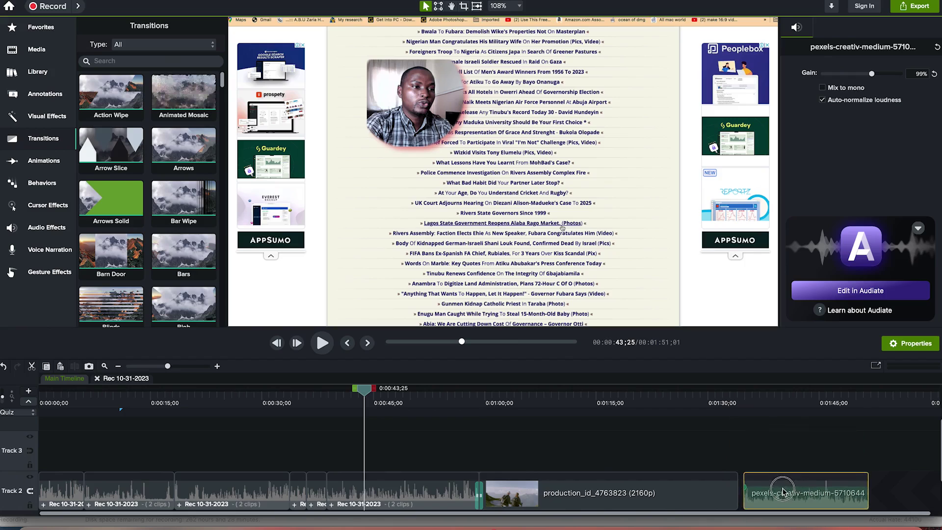
pyautogui.moveTo(365, 395); pyautogui.dragTo(164, 398)
# Add a Card Flip transition at the start of the last Rec 10-31-2023 clip, at about 0:00:38;23
pyautogui.scroll(-2, 144, 256)
pyautogui.scroll(-6, 144, 257)
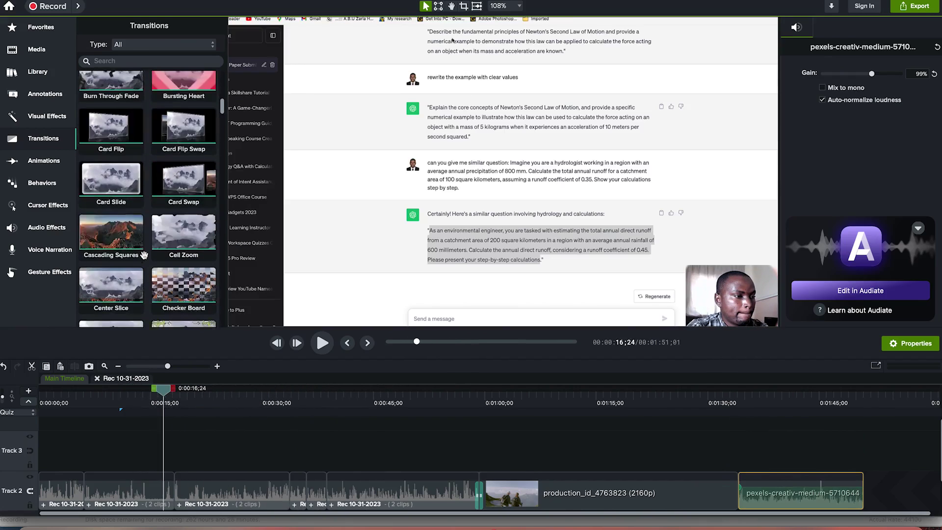
pyautogui.scroll(1, 143, 254)
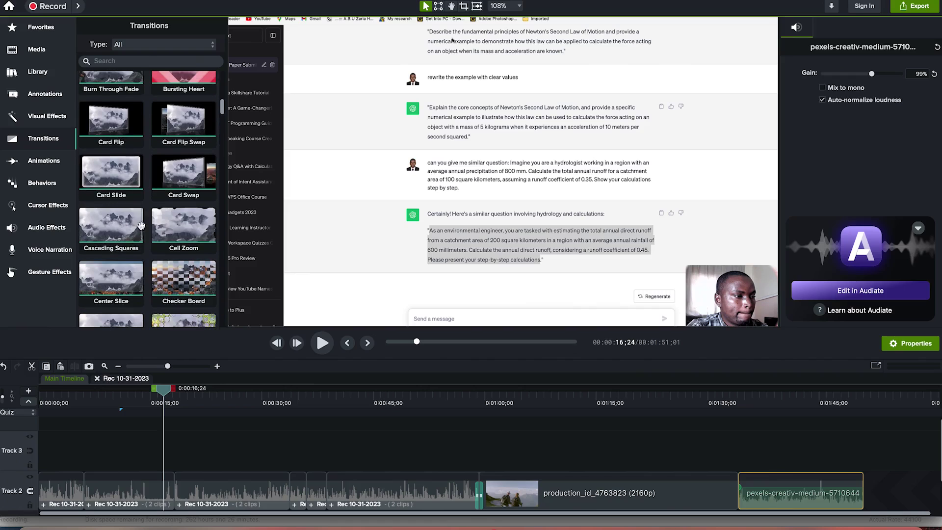
pyautogui.click(109, 128)
pyautogui.moveTo(109, 128); pyautogui.dragTo(332, 501)
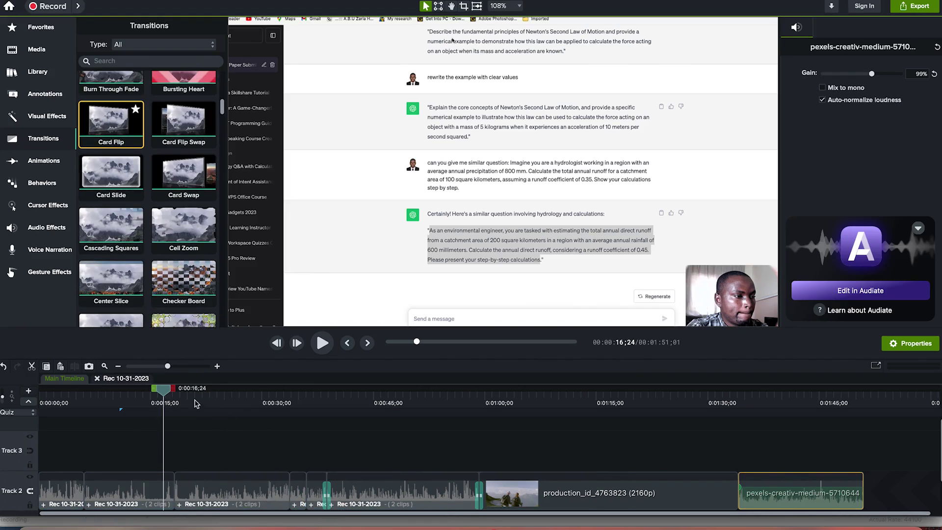
# Play back the section around the Card Flip transition to preview its effect
pyautogui.moveTo(163, 392); pyautogui.dragTo(320, 435)
pyautogui.press('space')
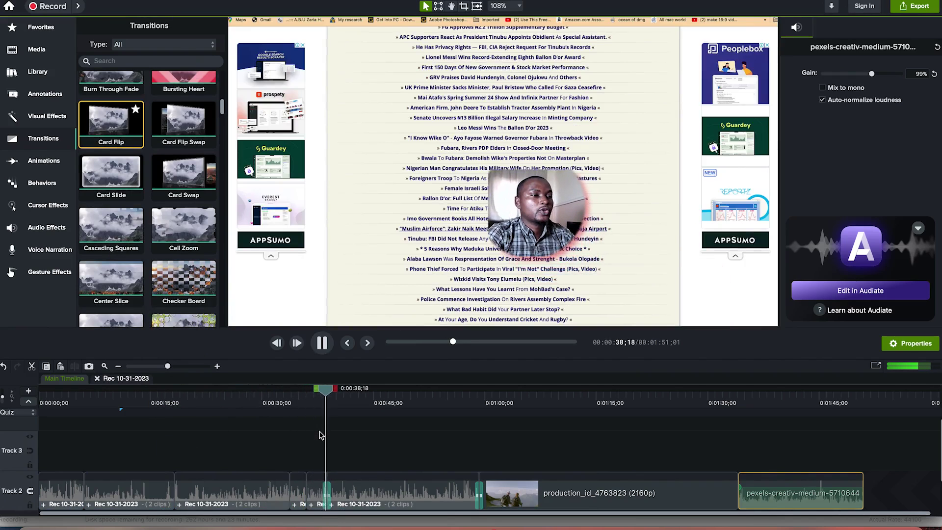
pyautogui.press('space')
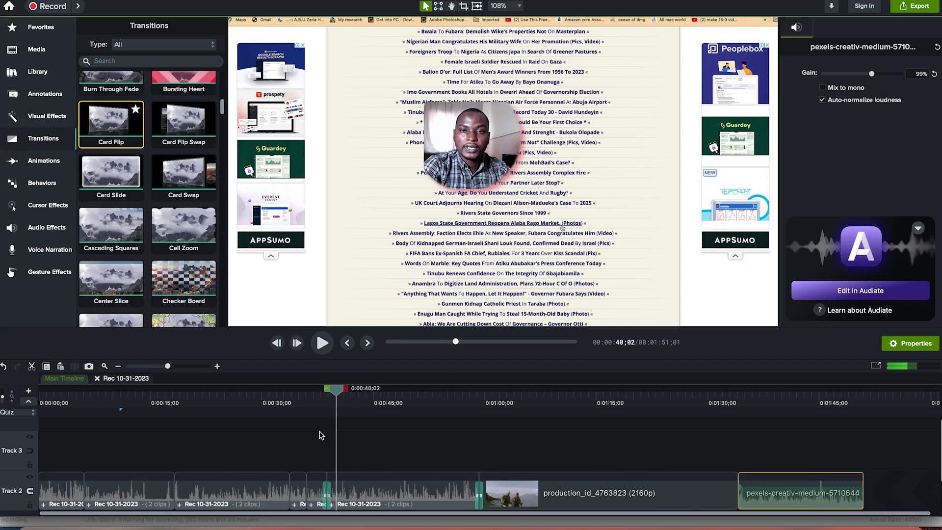
pyautogui.scroll(-2, 340, 451)
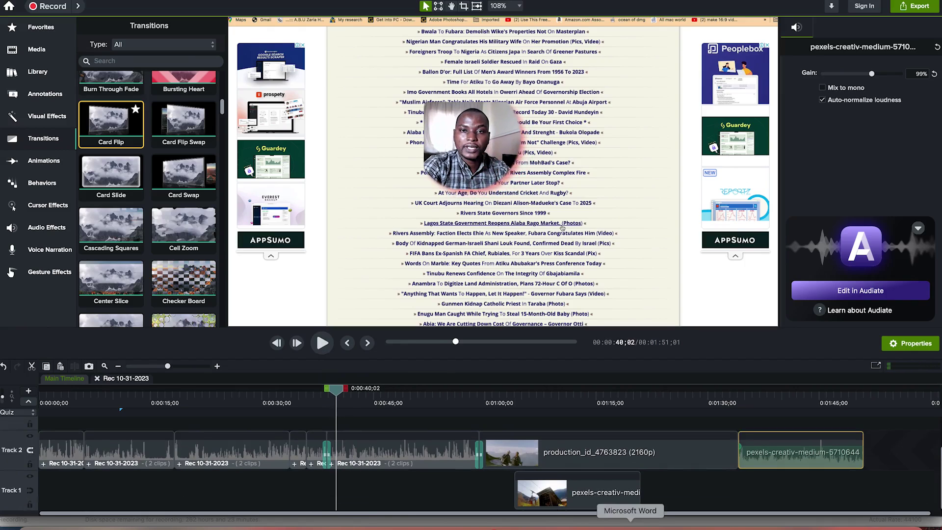
# Move the pexels-creativ-medium video clip to Track 2 directly after production_id_4763823 and add a Card Flip transition between the two
pyautogui.moveTo(581, 490); pyautogui.dragTo(760, 456)
pyautogui.moveTo(345, 390); pyautogui.dragTo(713, 389)
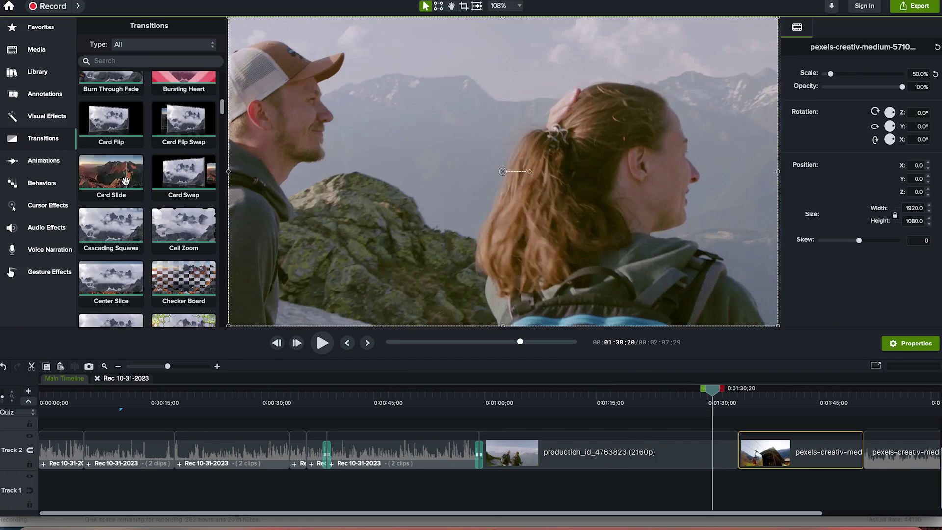
pyautogui.moveTo(115, 126); pyautogui.dragTo(746, 444)
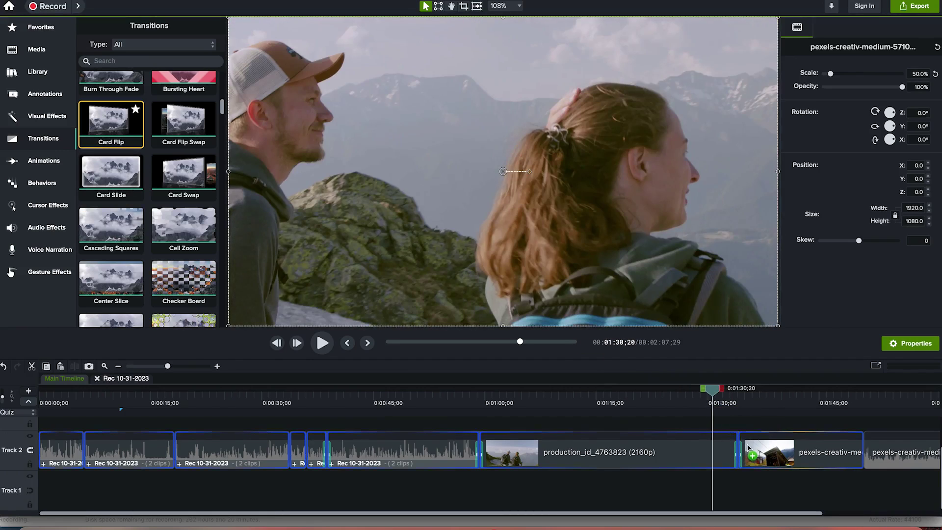
# Play back the Card Flip transition between the production_id_4763823 and pexels-creativ-medium video clips
pyautogui.moveTo(716, 391); pyautogui.dragTo(722, 391)
pyautogui.press('space')
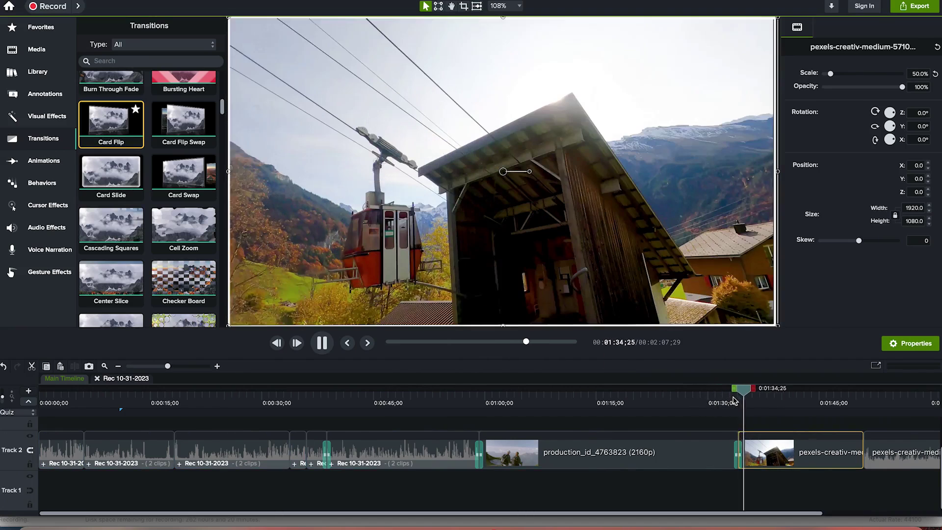
pyautogui.press('space')
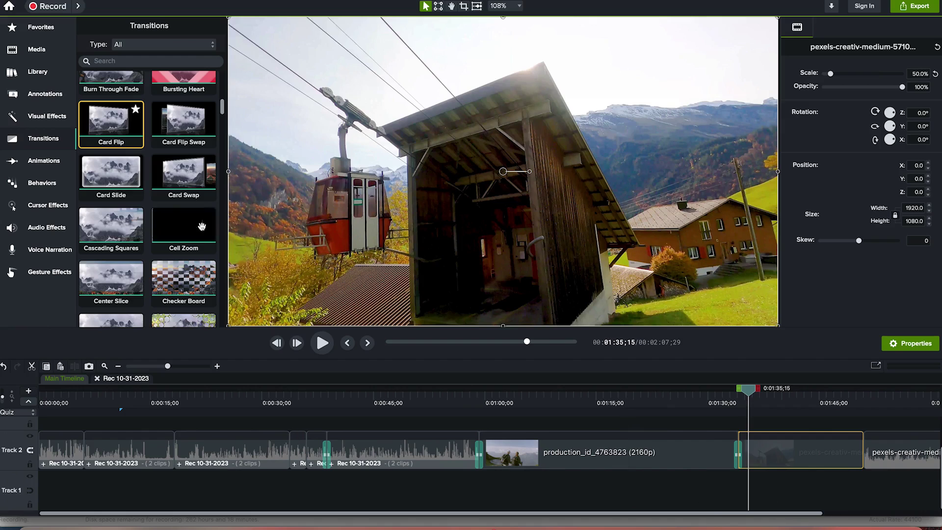
# Search the transitions for "fan" and replace the Card Flip at the start of the last Rec 10-31-2023 clip with the Fan transition
pyautogui.scroll(-10, 133, 264)
pyautogui.scroll(-10, 134, 265)
pyautogui.scroll(-3, 133, 265)
pyautogui.moveTo(752, 396); pyautogui.dragTo(411, 415)
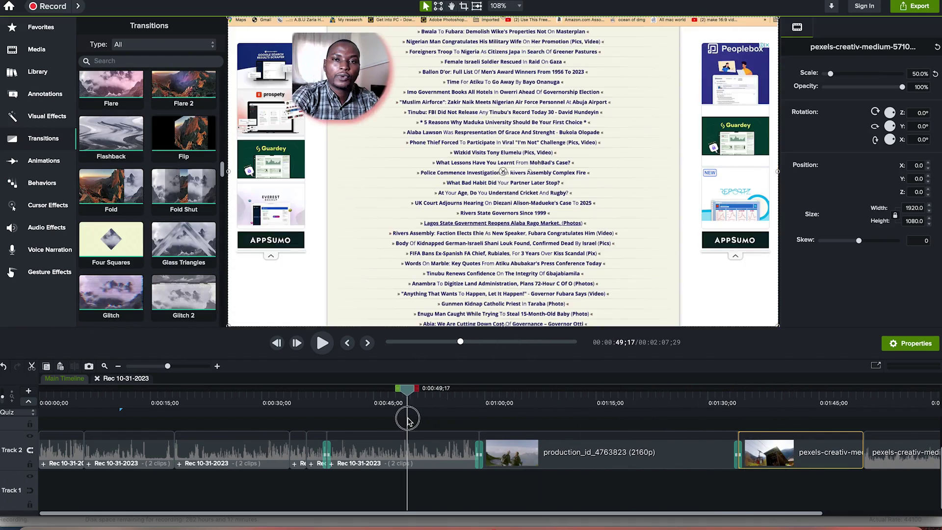
pyautogui.scroll(-8, 111, 206)
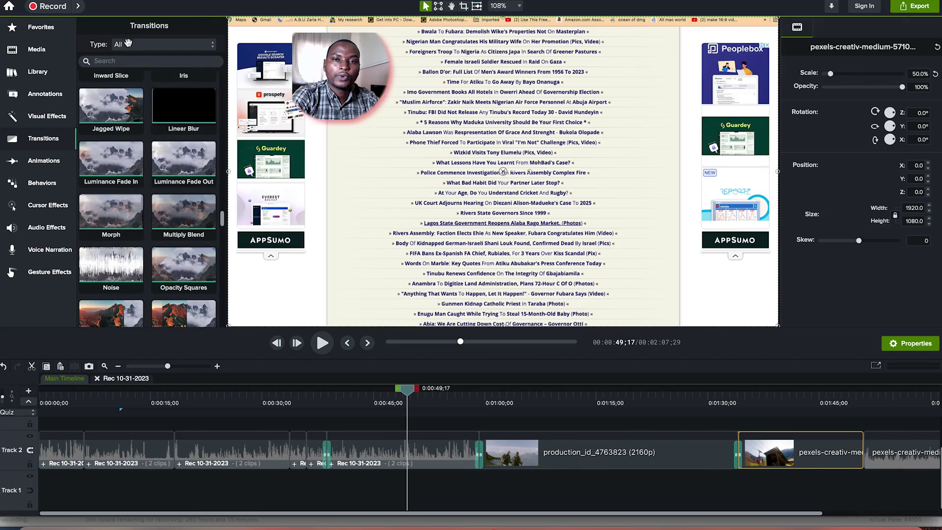
pyautogui.click(117, 62)
pyautogui.write('fa')
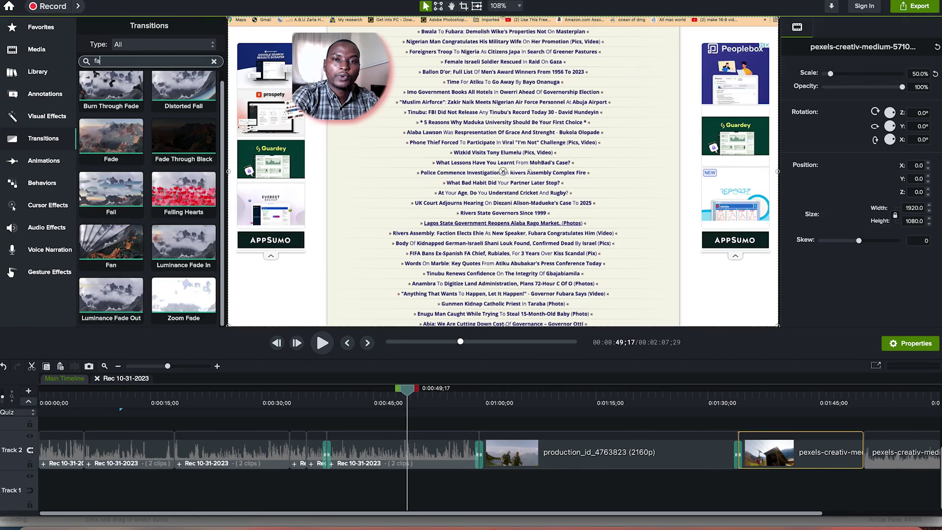
pyautogui.write('n')
pyautogui.moveTo(113, 94)
pyautogui.mouseDown()
pyautogui.moveTo(361, 485)
pyautogui.moveTo(328, 451)
pyautogui.mouseUp()
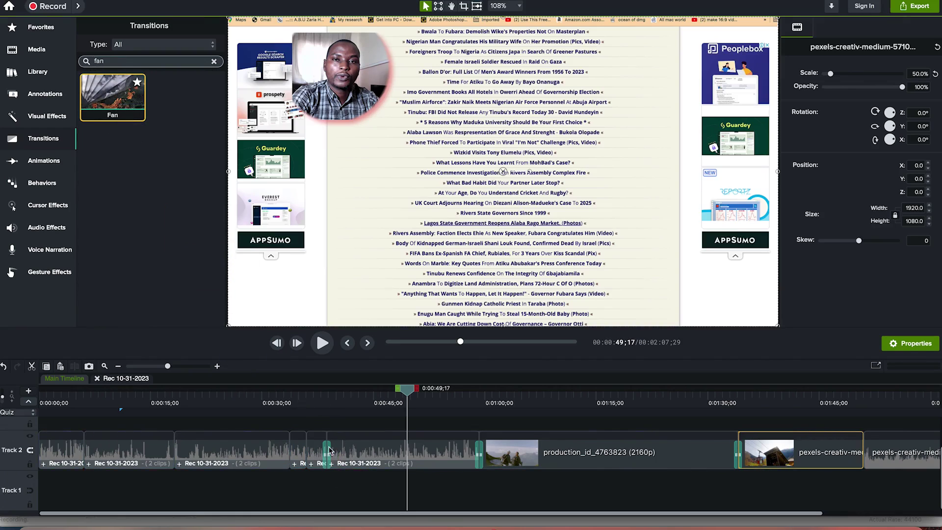
# Play back the Fan transition at the start of the last Rec 10-31-2023 clip
pyautogui.moveTo(410, 391); pyautogui.dragTo(322, 392)
pyautogui.press('space')
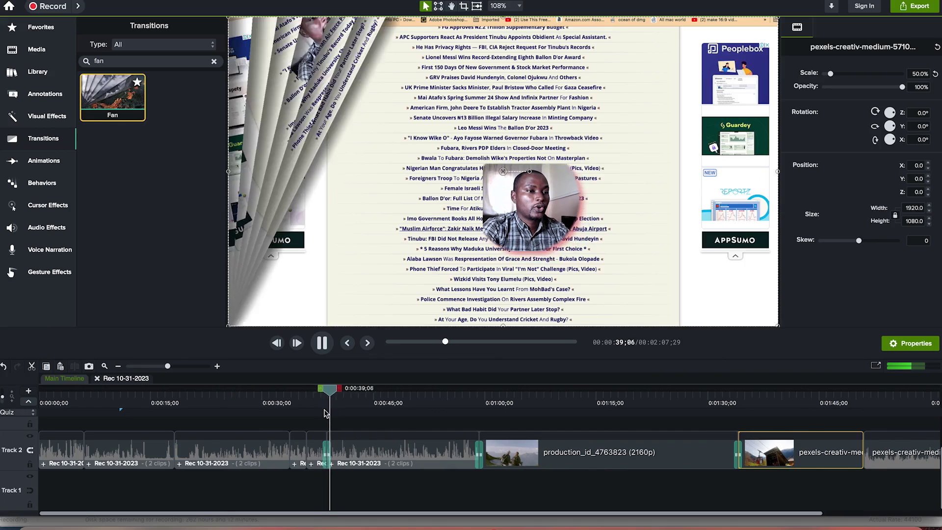
pyautogui.press('space')
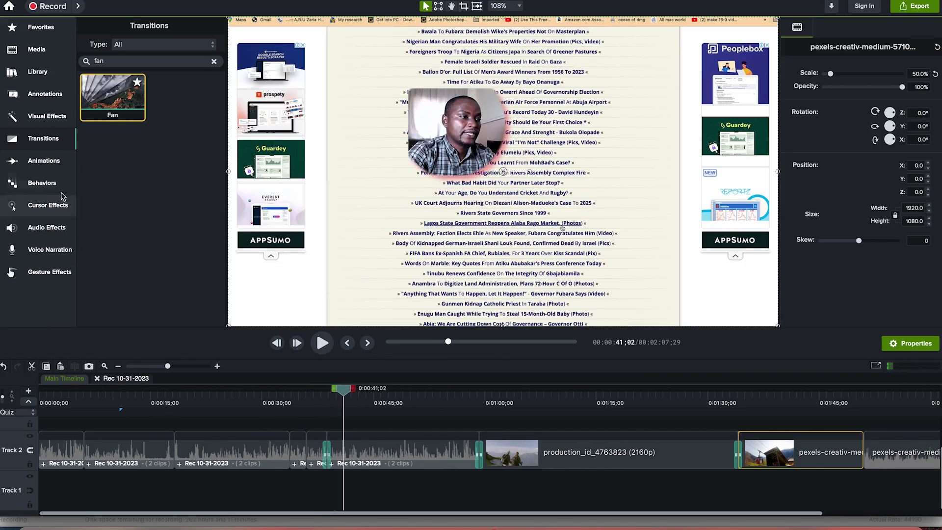
# Add a Custom animation to the last Rec 10-31-2023 clip, ending at about 0:00:49;05
pyautogui.click(52, 164)
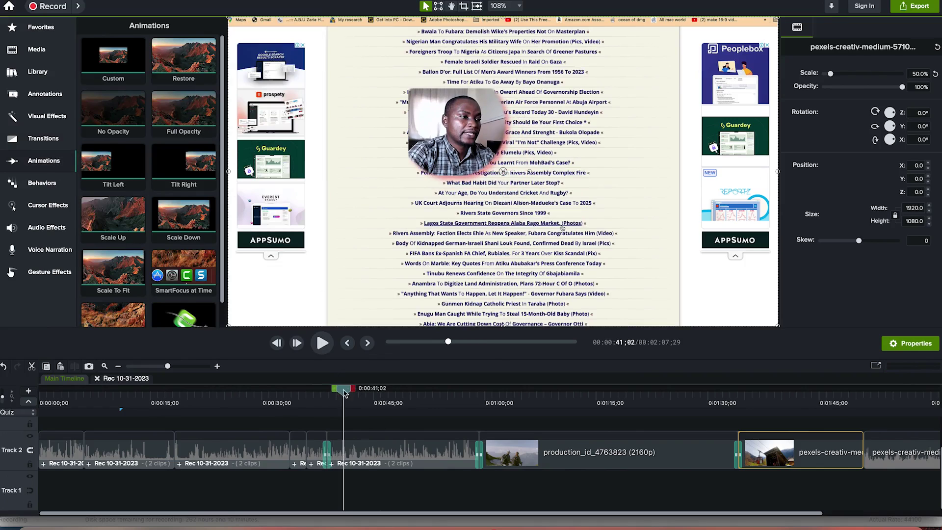
pyautogui.click(380, 449)
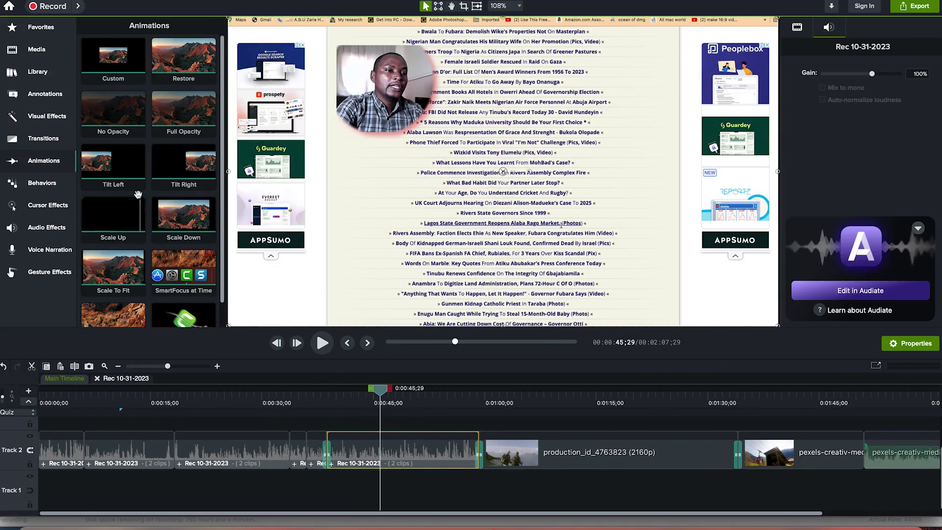
pyautogui.moveTo(105, 65)
pyautogui.mouseDown()
pyautogui.moveTo(186, 197)
pyautogui.moveTo(395, 431)
pyautogui.moveTo(410, 471)
pyautogui.moveTo(398, 444)
pyautogui.mouseUp()
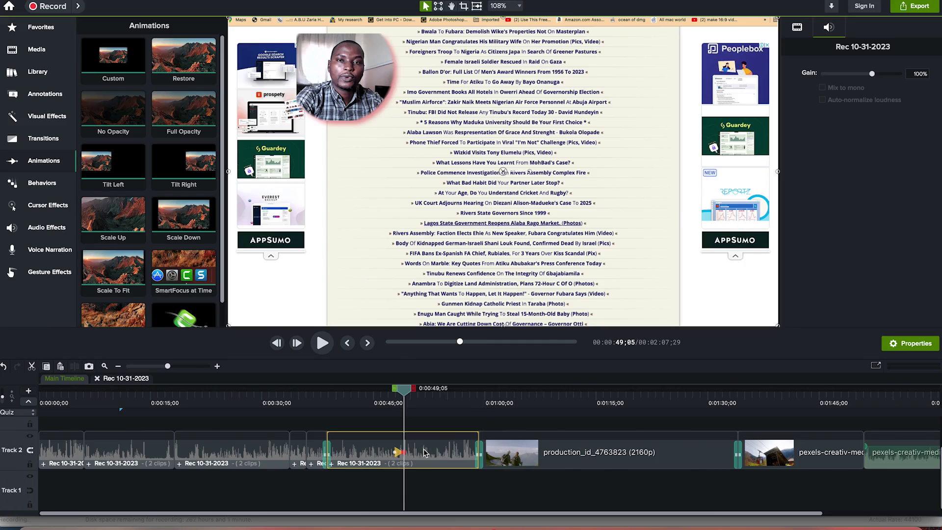
# Set the Custom animation's end state to 225.9% scale and reposition the clip to about X -1173, Y 317.2
pyautogui.click(794, 31)
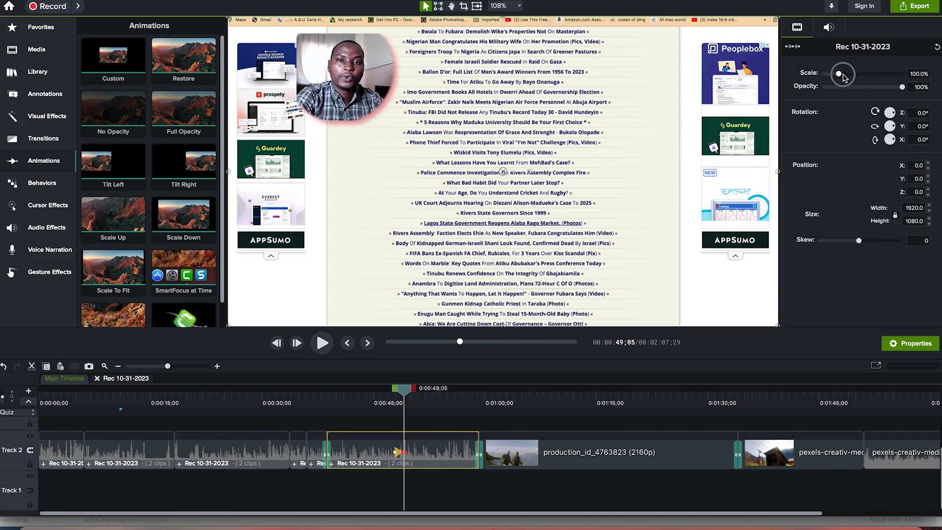
pyautogui.moveTo(840, 74); pyautogui.dragTo(859, 74)
pyautogui.moveTo(501, 142); pyautogui.dragTo(543, 142)
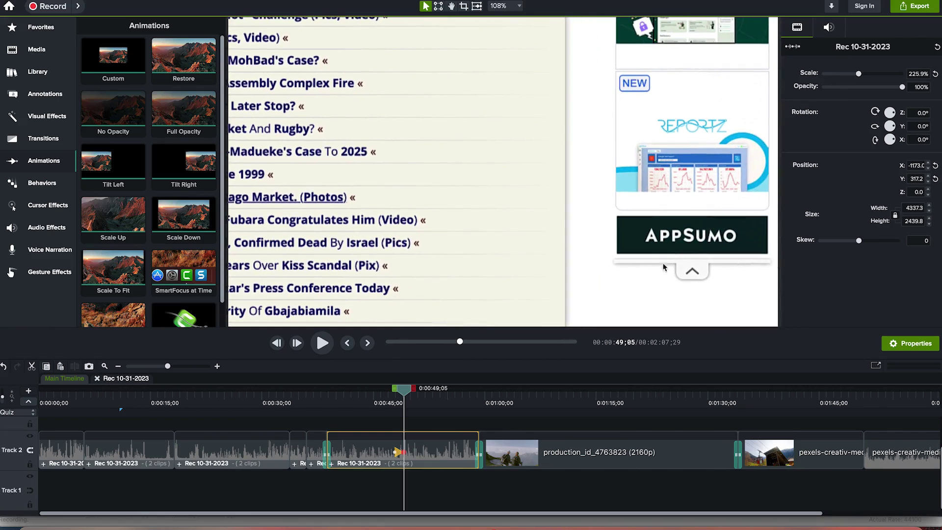
# Play back the Custom zoom-in animation from just before it starts
pyautogui.moveTo(407, 391); pyautogui.dragTo(395, 392)
pyautogui.press('space')
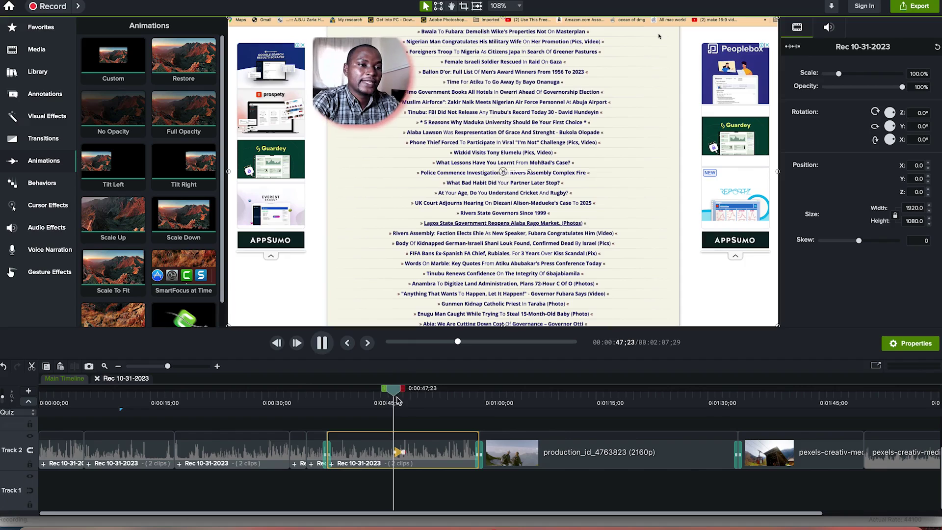
pyautogui.press('space')
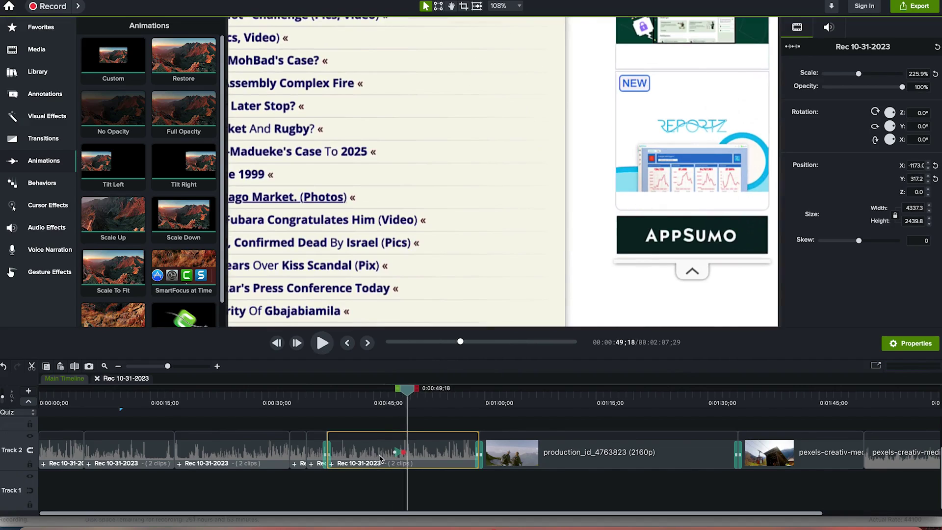
# Add a Restore animation to the last Rec 10-31-2023 clip, running from about 0:00:50;28 to 0:00:51;28
pyautogui.moveTo(412, 394); pyautogui.dragTo(418, 396)
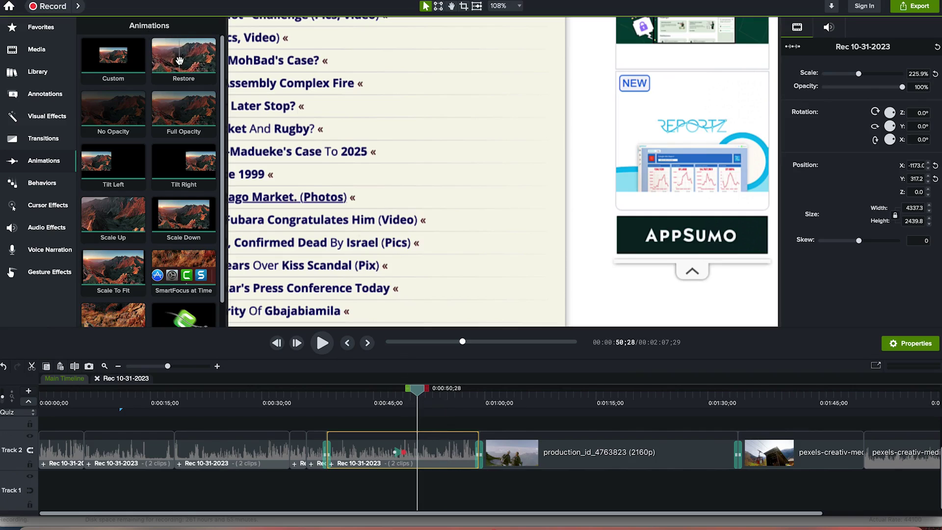
pyautogui.moveTo(179, 61); pyautogui.dragTo(425, 457)
pyautogui.click(426, 405)
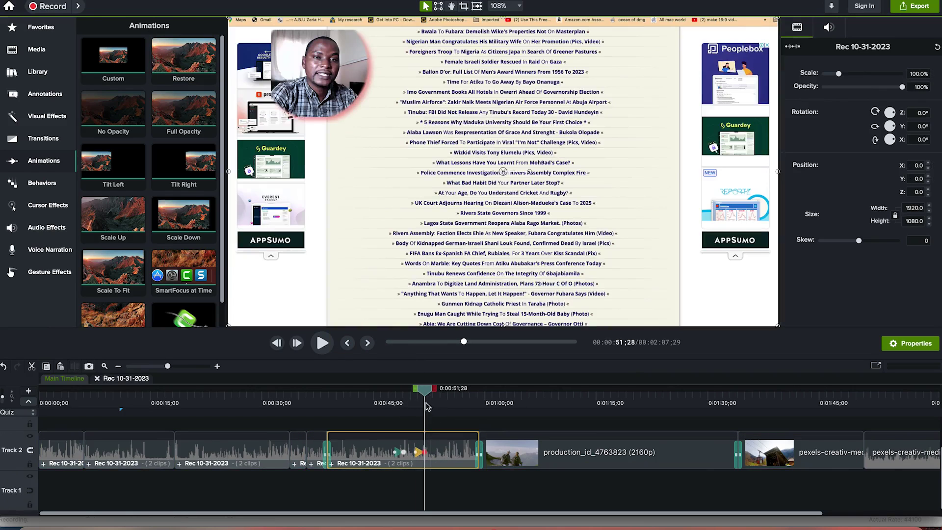
# Play back the section from about 0:00:47;19 through the zoom-in and Restore animations
pyautogui.moveTo(424, 397); pyautogui.dragTo(392, 383)
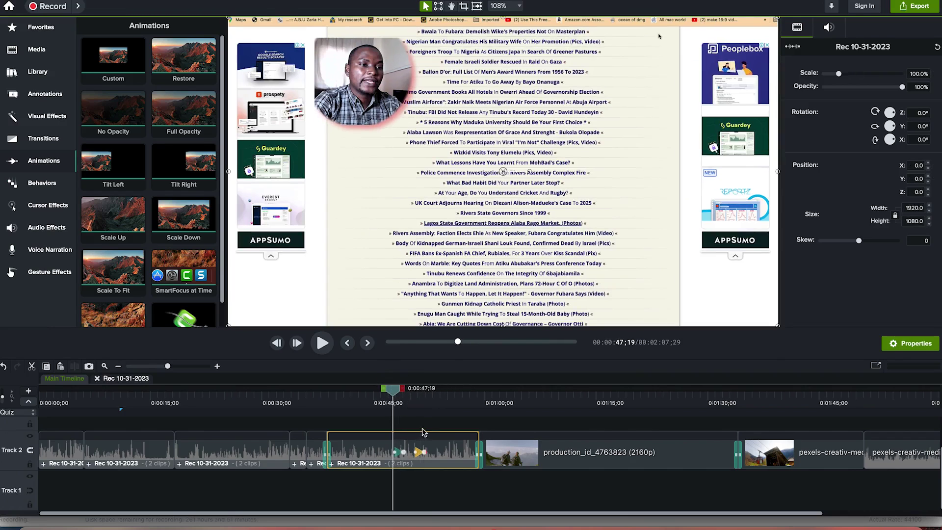
pyautogui.press('space')
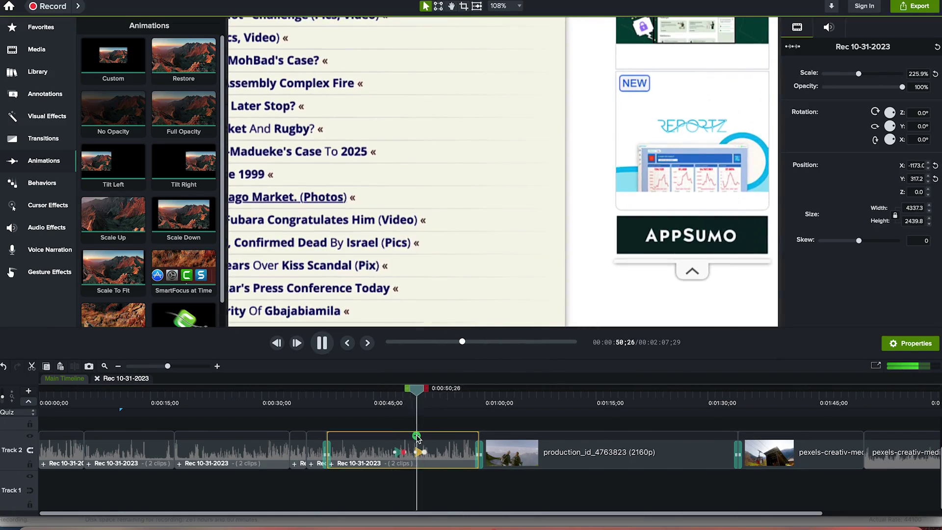
pyautogui.press('space')
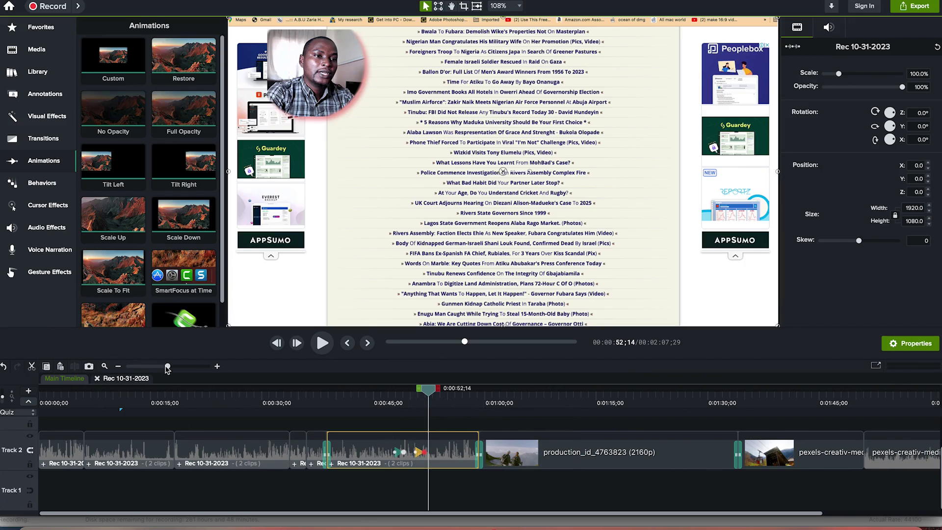
# Lengthen the Restore animation to end at about 0:00:52;18 and stretch the Custom zoom-in animation as well
pyautogui.moveTo(167, 367); pyautogui.dragTo(178, 374)
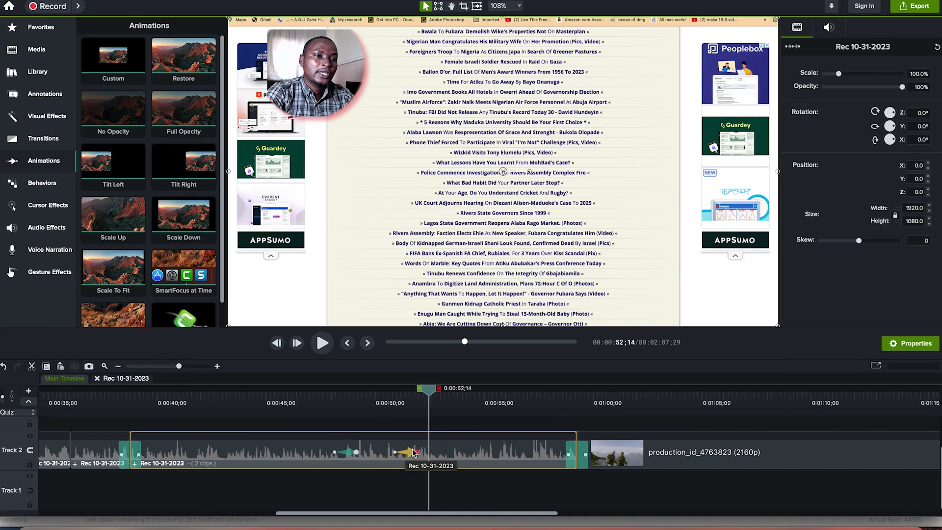
pyautogui.moveTo(418, 455); pyautogui.dragTo(433, 456)
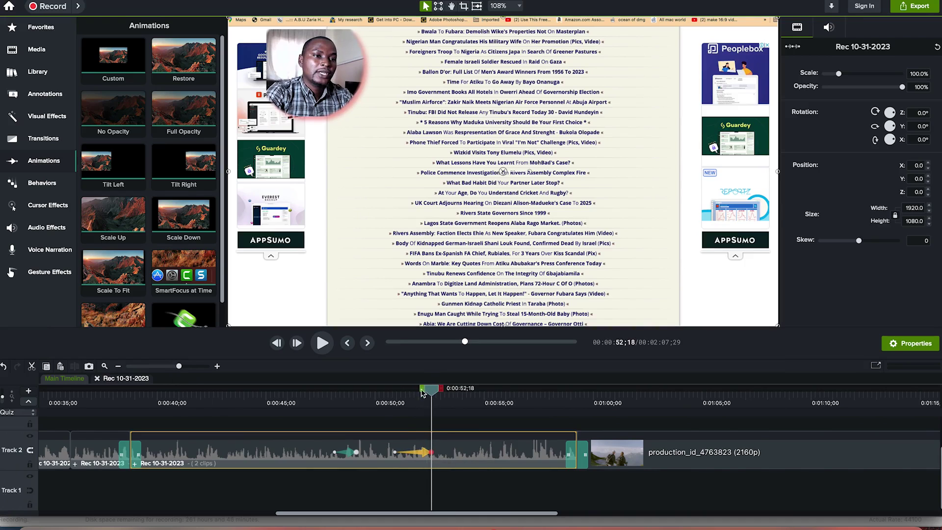
pyautogui.moveTo(357, 455); pyautogui.dragTo(369, 453)
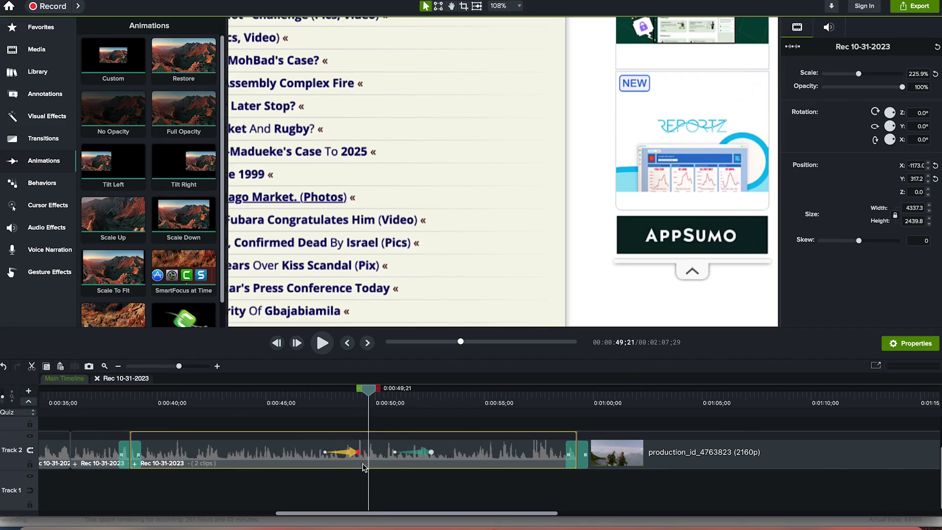
# Review the lengthened animations and add a Scale Up animation to the last Rec 10-31-2023 clip, ending at about 0:00:54;21
pyautogui.moveTo(363, 392); pyautogui.dragTo(333, 405)
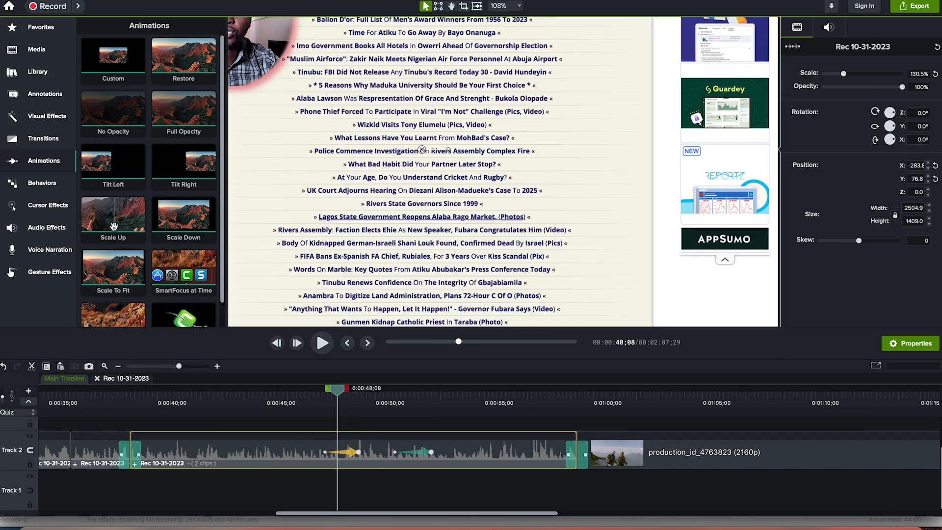
pyautogui.moveTo(328, 392); pyautogui.dragTo(480, 402)
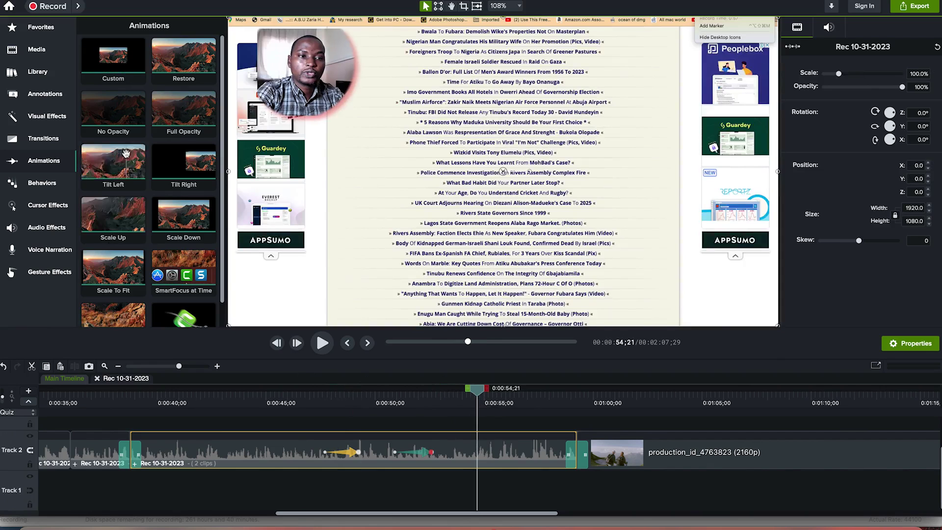
pyautogui.moveTo(113, 216); pyautogui.dragTo(467, 452)
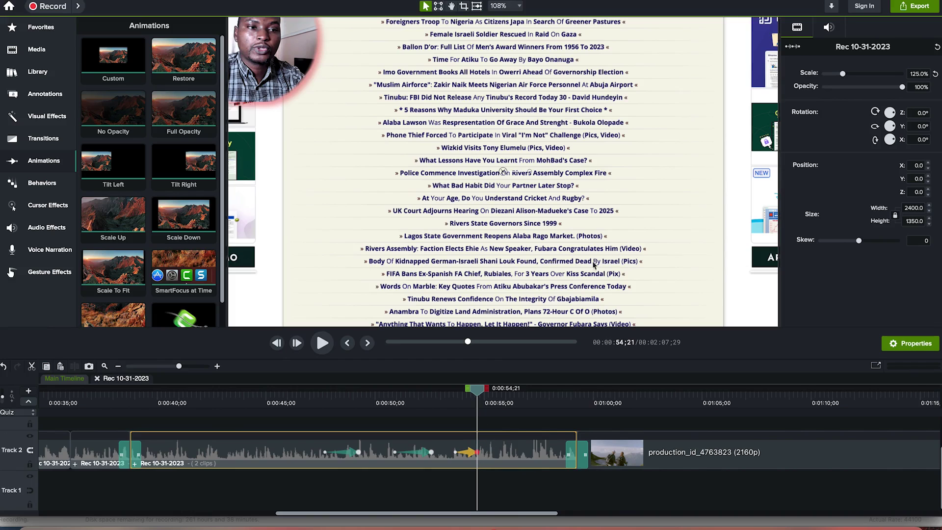
# Set the Scale Up animation's end state to 180.1% scale and position X 576.5, Y -432.7 to bring the webcam area closer
pyautogui.moveTo(593, 265); pyautogui.dragTo(652, 299)
pyautogui.moveTo(415, 158); pyautogui.dragTo(403, 129)
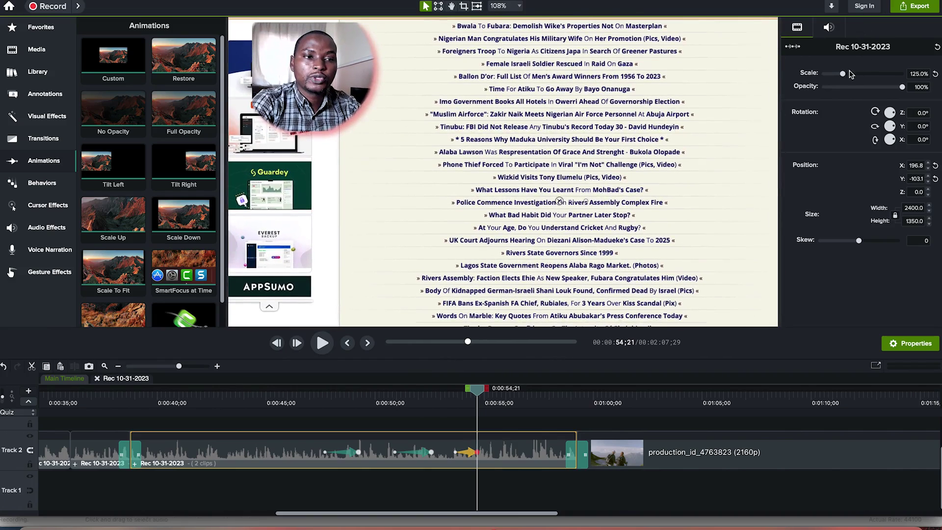
pyautogui.moveTo(846, 74); pyautogui.dragTo(851, 77)
pyautogui.moveTo(498, 99); pyautogui.dragTo(573, 151)
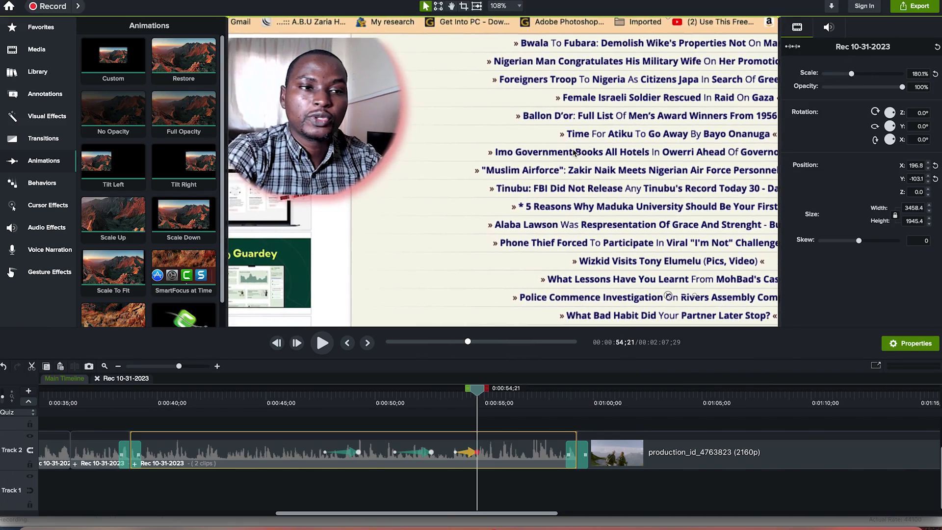
# Play back the Scale Up animation through to about 0:00:55;01
pyautogui.moveTo(476, 392); pyautogui.dragTo(451, 391)
pyautogui.press('space')
pyautogui.press('space')
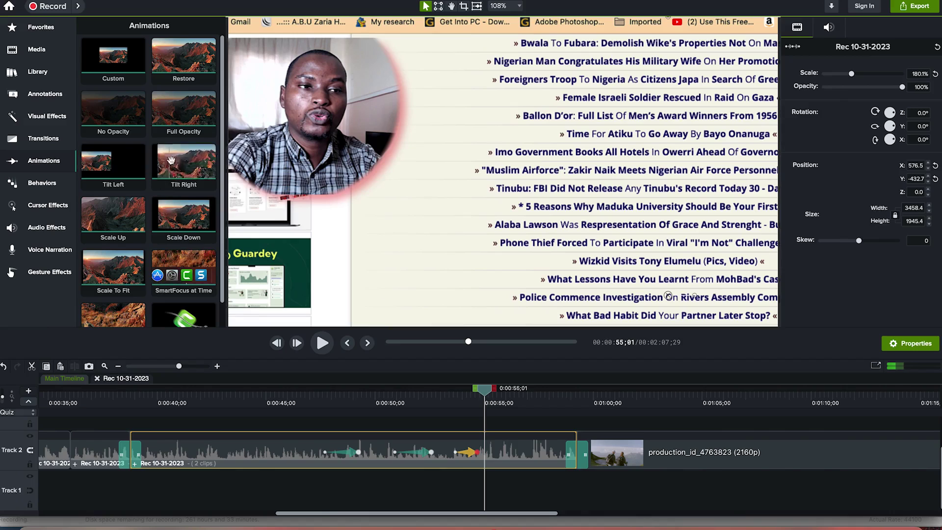
# Add an animation from about 0:00:55;01 to 0:00:56;01 returning the clip to 100% scale and centred position, and preview it
pyautogui.moveTo(169, 228); pyautogui.dragTo(496, 437)
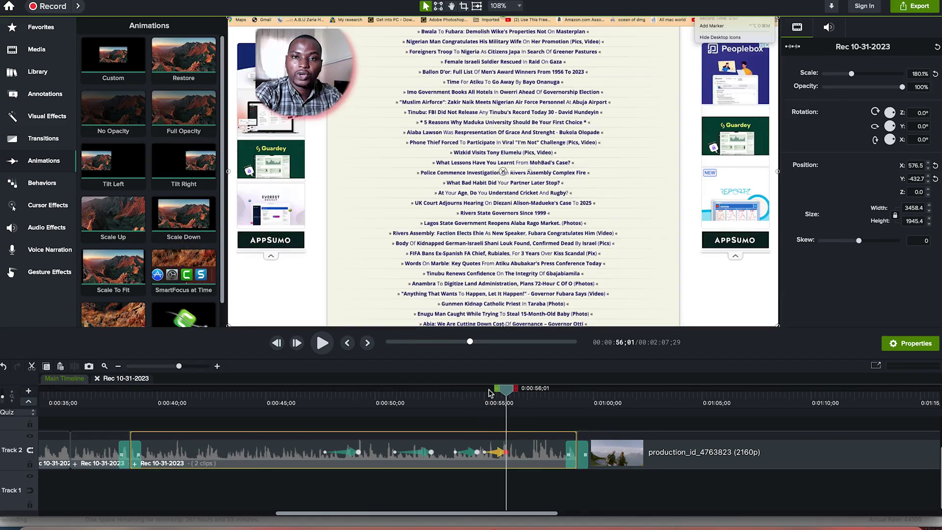
pyautogui.moveTo(508, 391); pyautogui.dragTo(458, 378)
pyautogui.press('space')
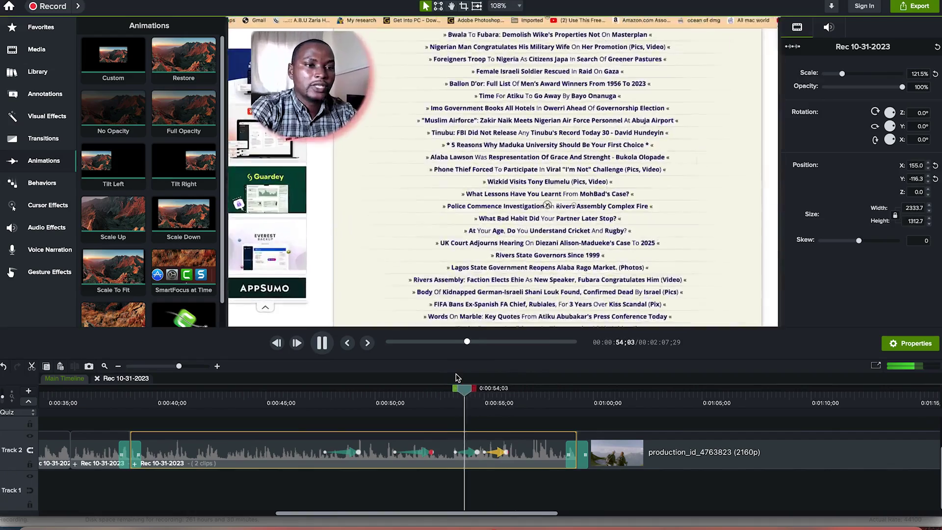
pyautogui.press('space')
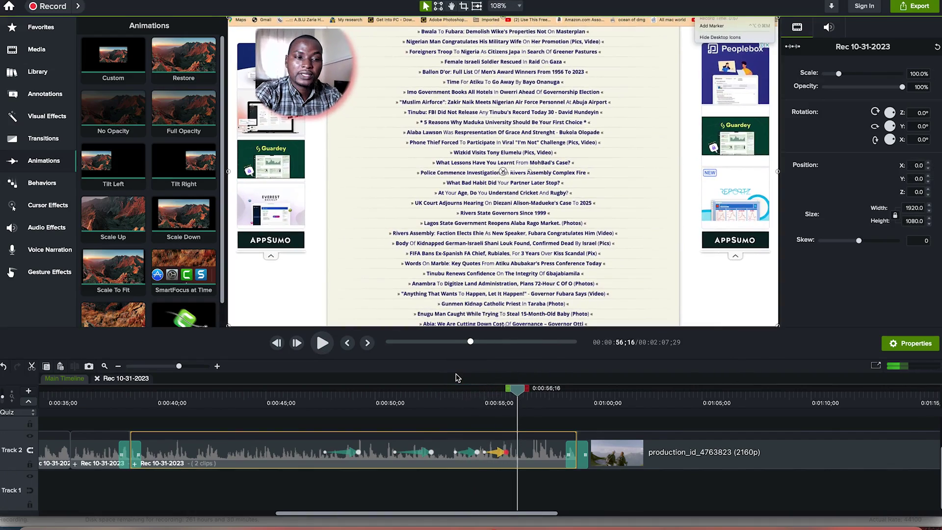
pyautogui.scroll(-2, 159, 271)
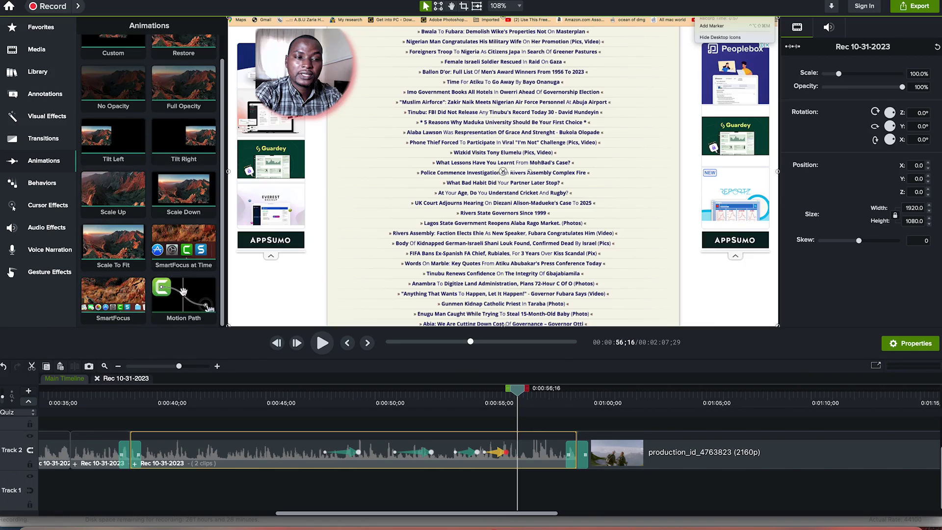
pyautogui.scroll(2, 118, 197)
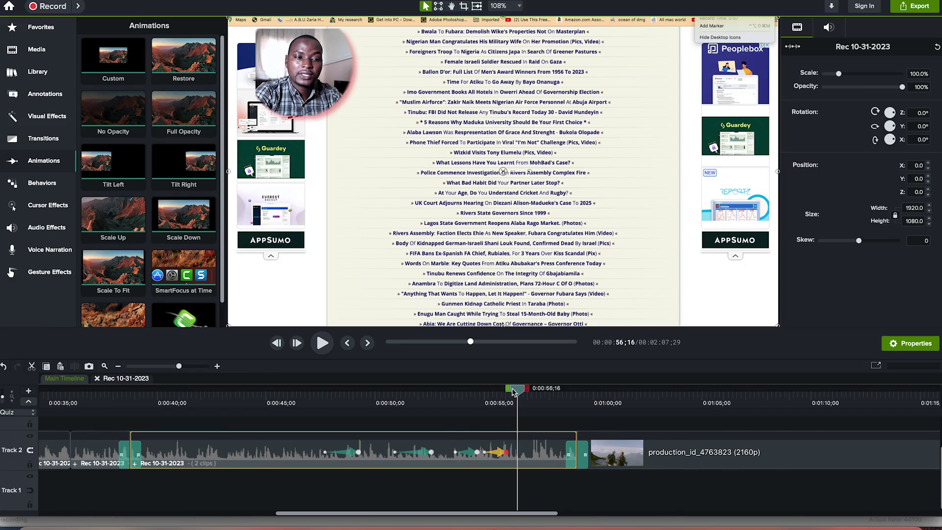
pyautogui.moveTo(511, 391); pyautogui.dragTo(507, 391)
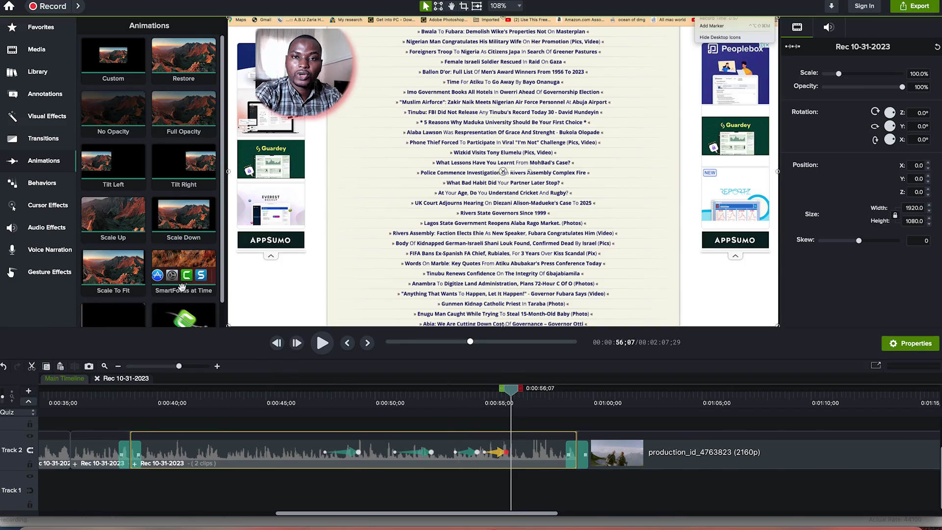
pyautogui.click(42, 182)
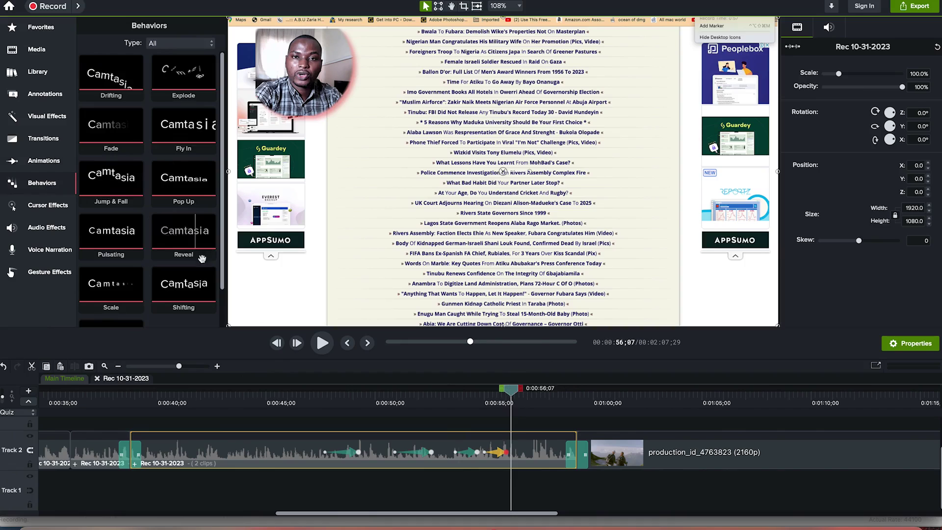
# Add a plain ABC text callout on Track 3 starting at about 0:01:01;14, above the production_id_4763823 clip
pyautogui.scroll(3, 519, 450)
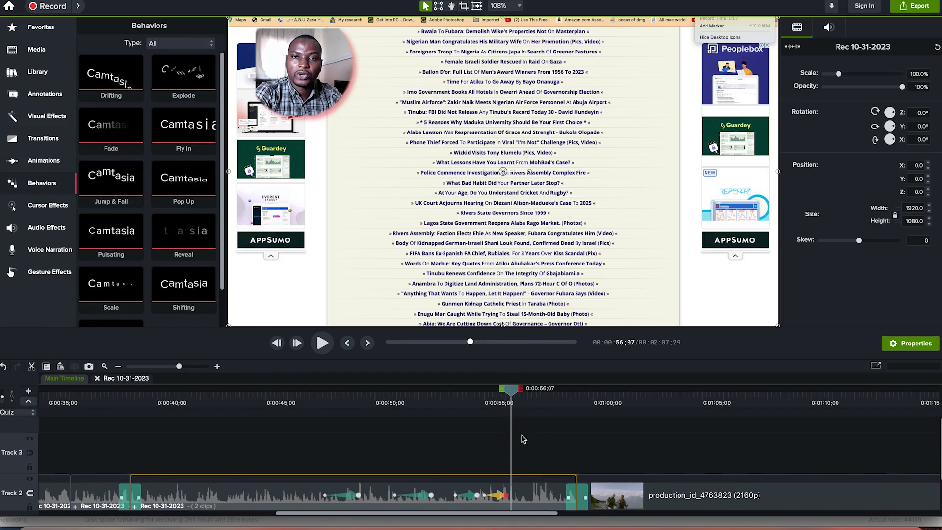
pyautogui.moveTo(515, 391); pyautogui.dragTo(629, 392)
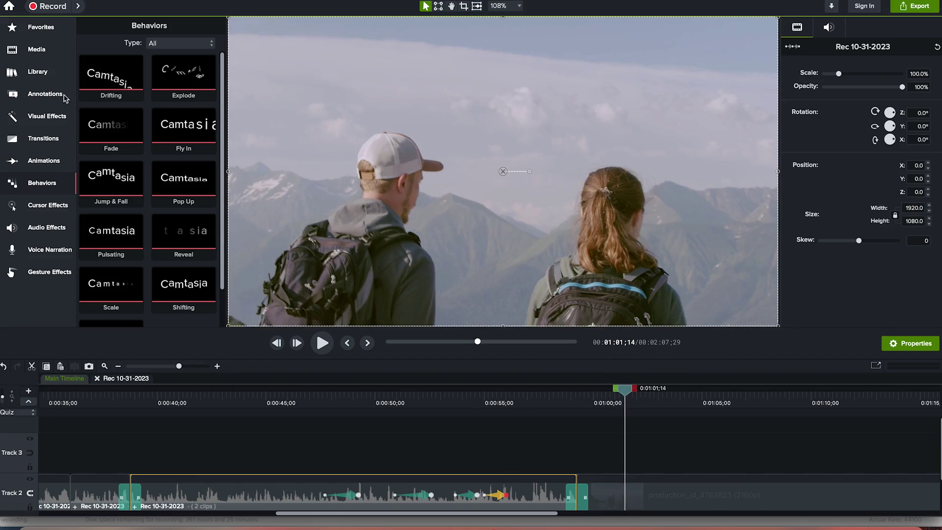
pyautogui.click(44, 95)
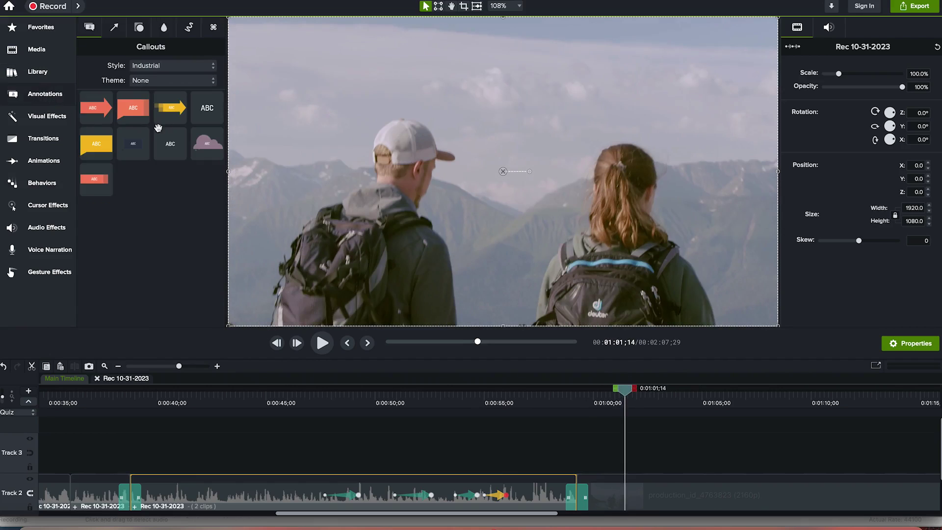
pyautogui.moveTo(207, 108); pyautogui.dragTo(628, 471)
pyautogui.moveTo(657, 400); pyautogui.dragTo(684, 410)
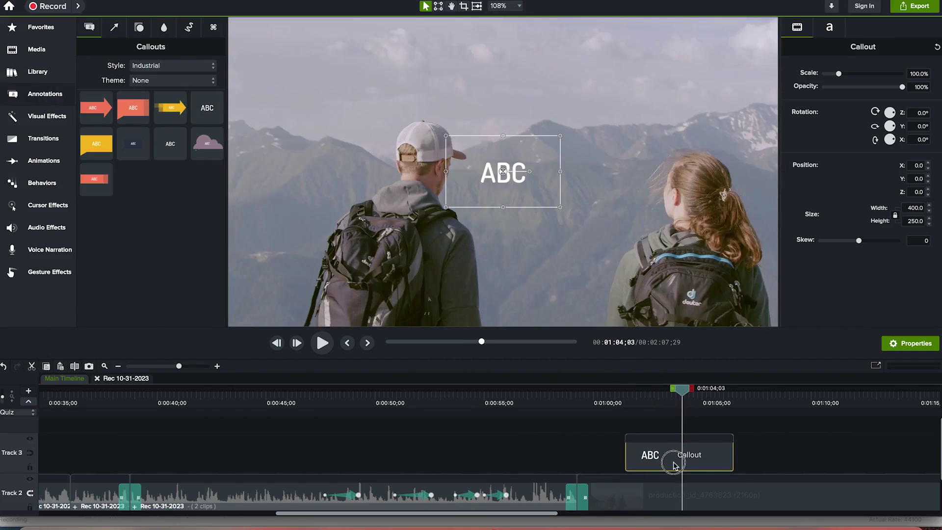
# Replace the callout's text with "Control Z"
pyautogui.doubleClick(505, 172)
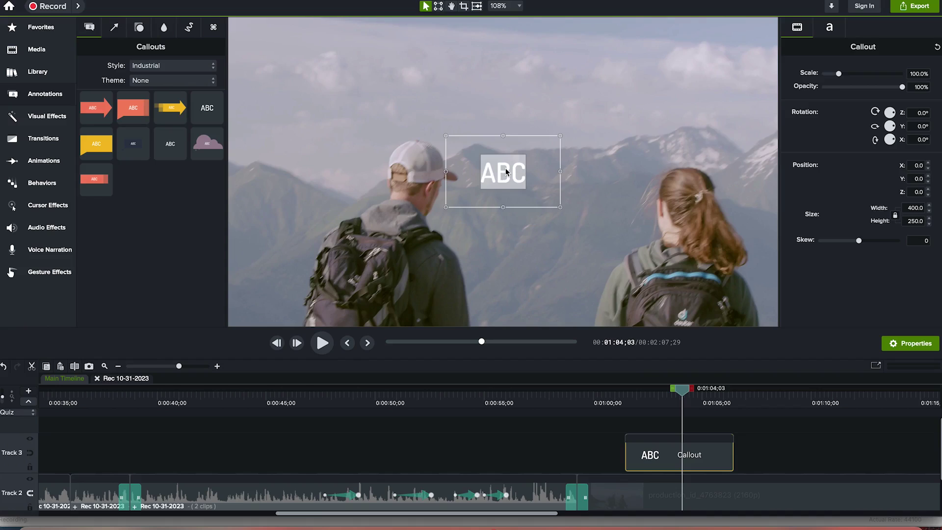
pyautogui.write('Cotr')
pyautogui.press('BackSpace')
pyautogui.press('BackSpace')
pyautogui.write('ntrol Z')
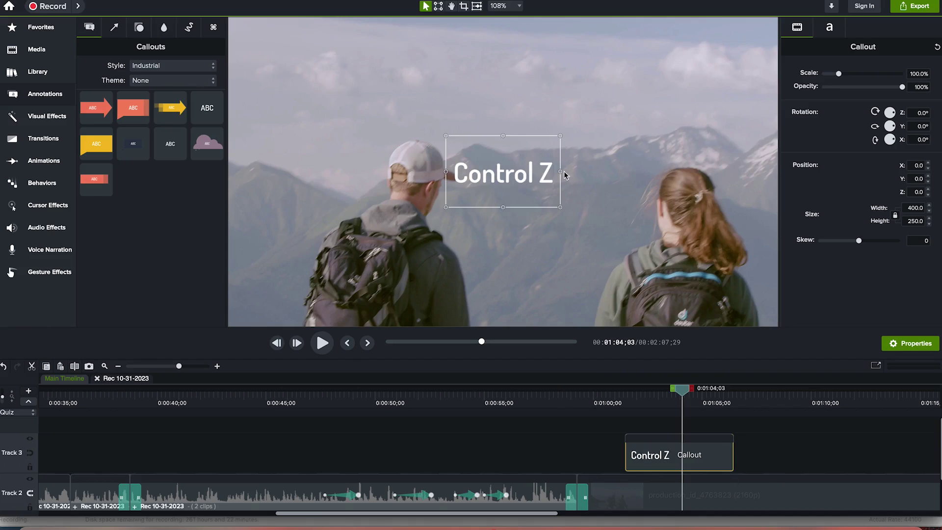
# Move the Control Z callout to the lower-left corner of the video frame, at position X -710.5, Y -384.5
pyautogui.moveTo(507, 171); pyautogui.dragTo(295, 326)
pyautogui.click(545, 226)
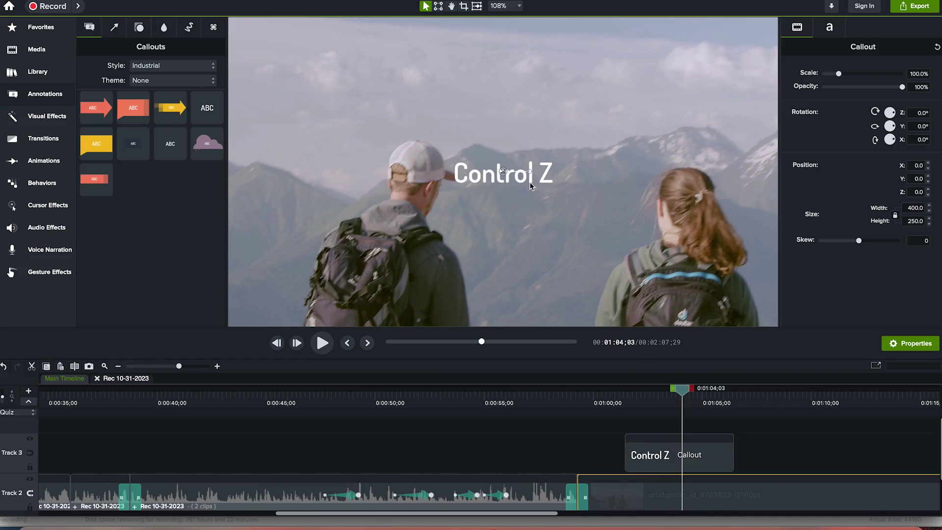
pyautogui.click(524, 179)
pyautogui.moveTo(507, 185); pyautogui.dragTo(319, 287)
pyautogui.moveTo(683, 389)
pyautogui.mouseDown()
pyautogui.moveTo(646, 387)
pyautogui.moveTo(686, 389)
pyautogui.mouseUp()
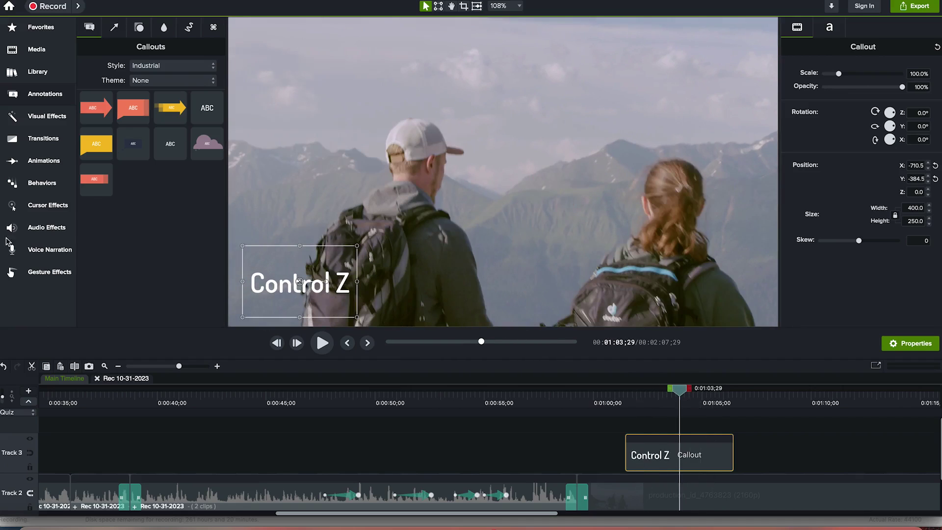
# Apply the Drifting behavior to the Control Z callout and play it back from about 0:01:01;06
pyautogui.click(29, 183)
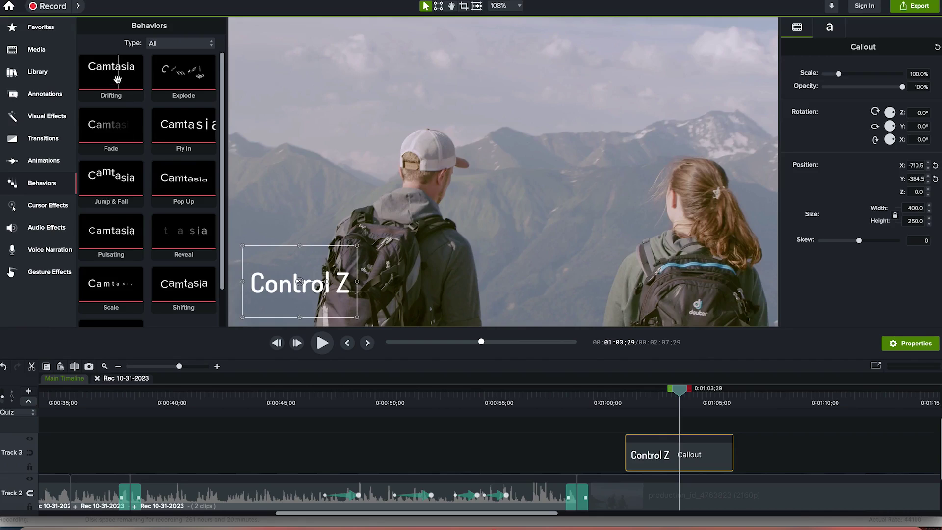
pyautogui.moveTo(125, 96); pyautogui.dragTo(666, 452)
pyautogui.moveTo(679, 391); pyautogui.dragTo(618, 382)
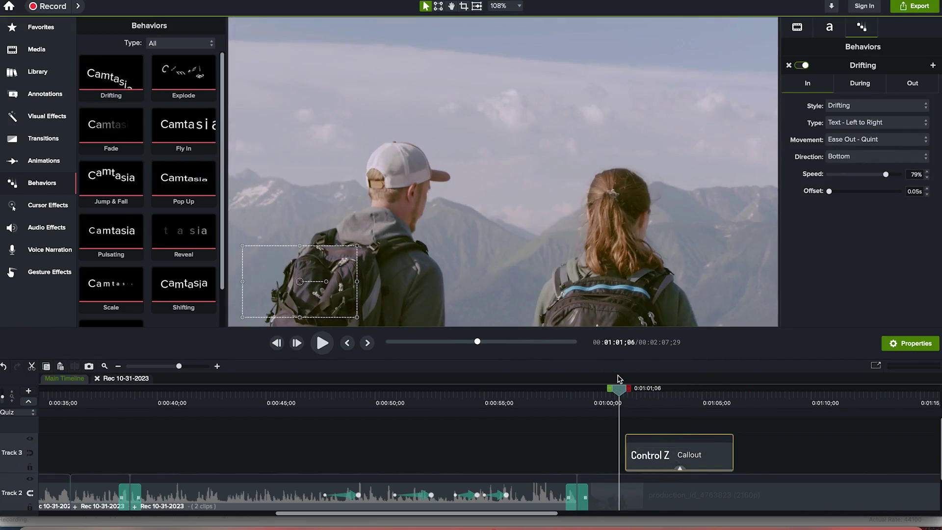
pyautogui.press('space')
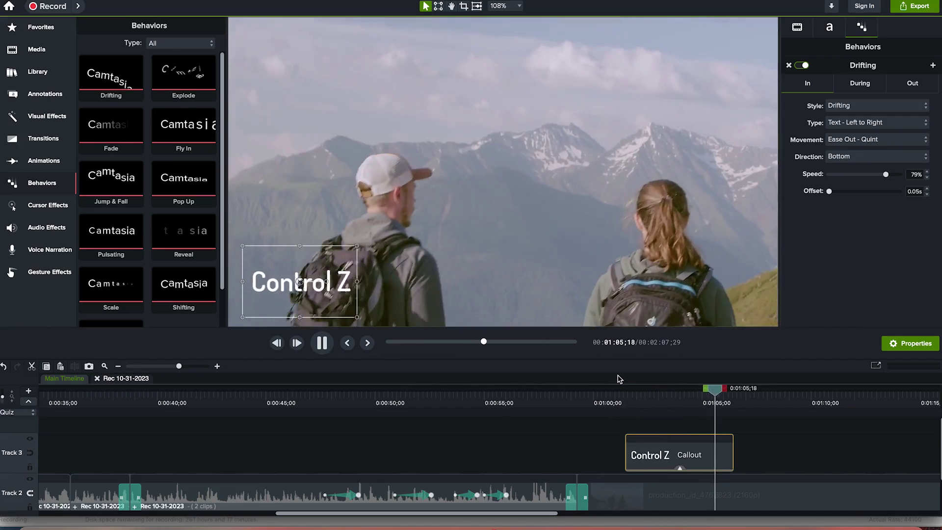
pyautogui.press('space')
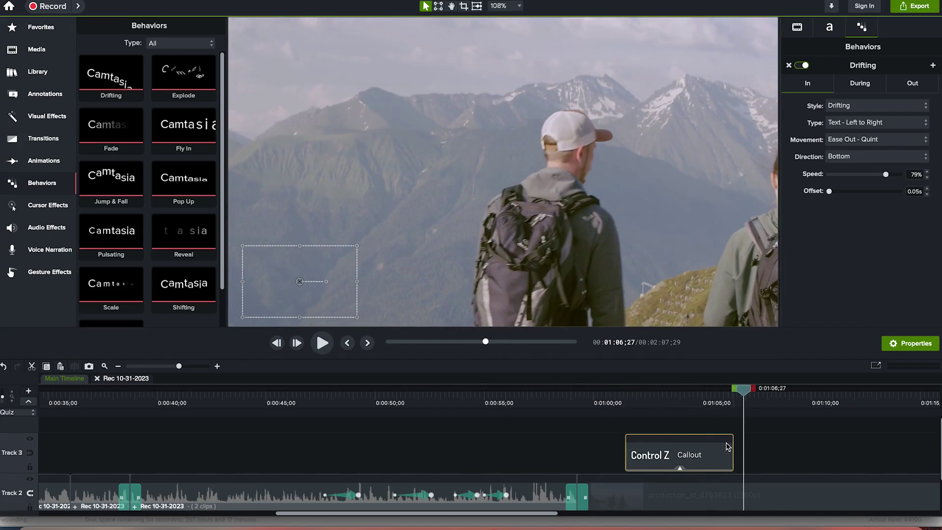
# Set the direction of the Drifting behavior's Out phase to Bottom on the Control Z callout
pyautogui.moveTo(740, 391); pyautogui.dragTo(690, 413)
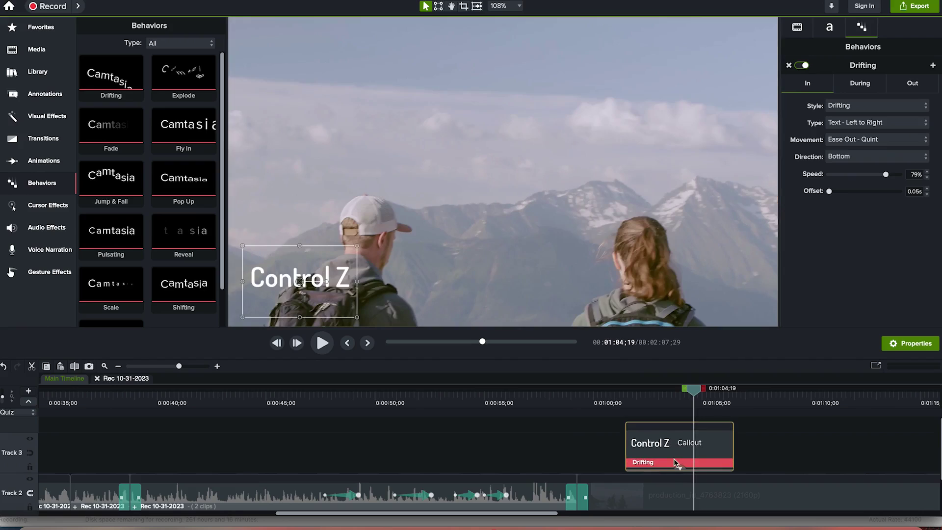
pyautogui.click(671, 462)
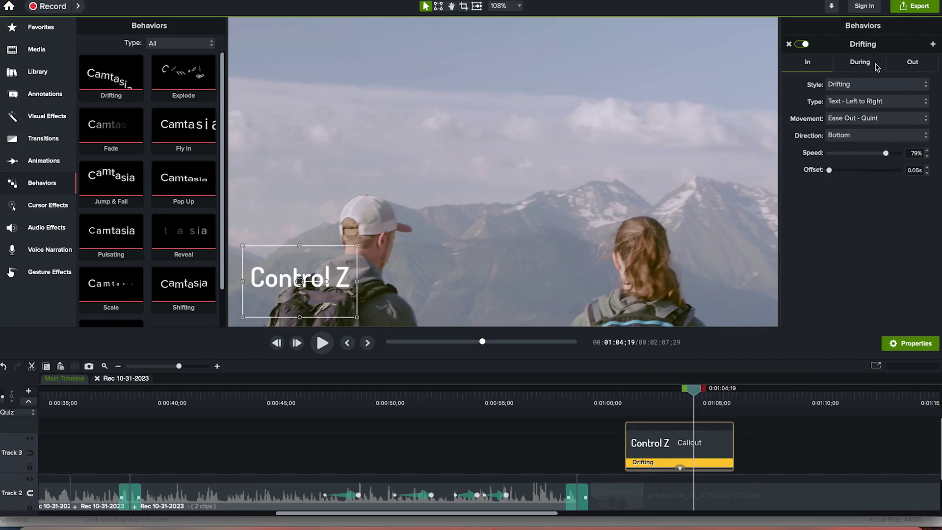
pyautogui.click(877, 66)
pyautogui.click(900, 64)
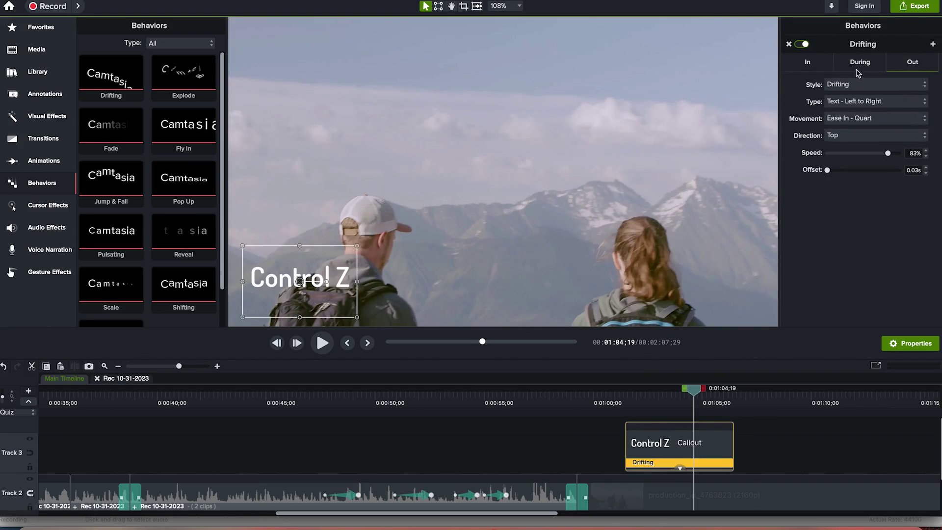
pyautogui.click(862, 67)
pyautogui.click(908, 67)
pyautogui.click(833, 137)
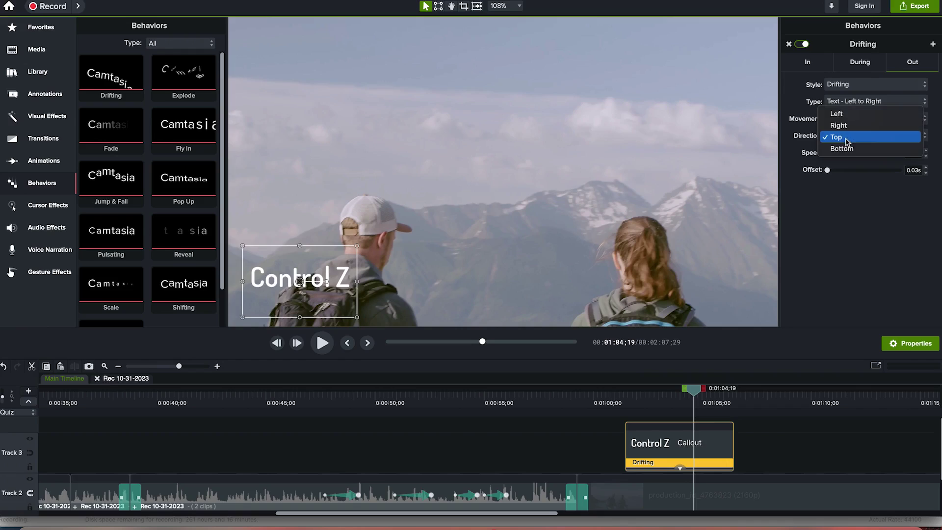
pyautogui.click(843, 148)
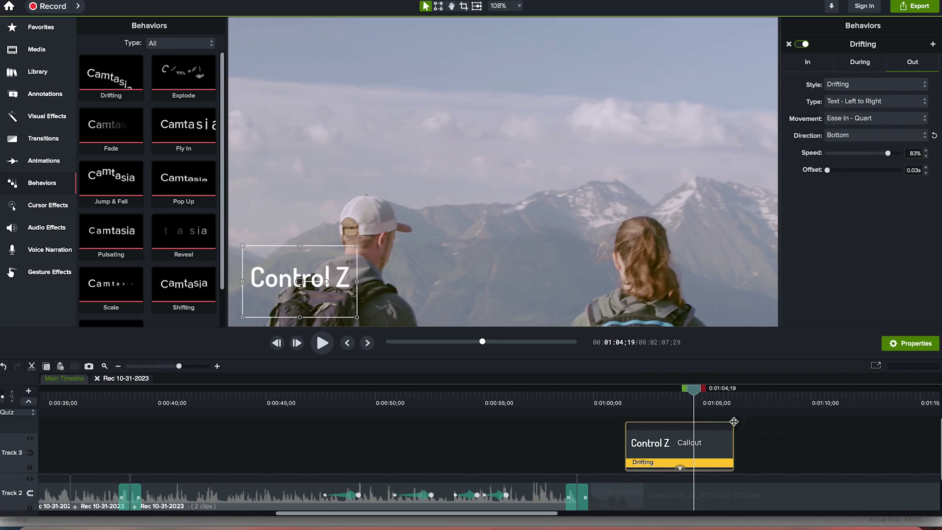
# Play back the Control Z callout's exit from about 0:01:04;04 to 0:01:06;27
pyautogui.moveTo(693, 388); pyautogui.dragTo(681, 387)
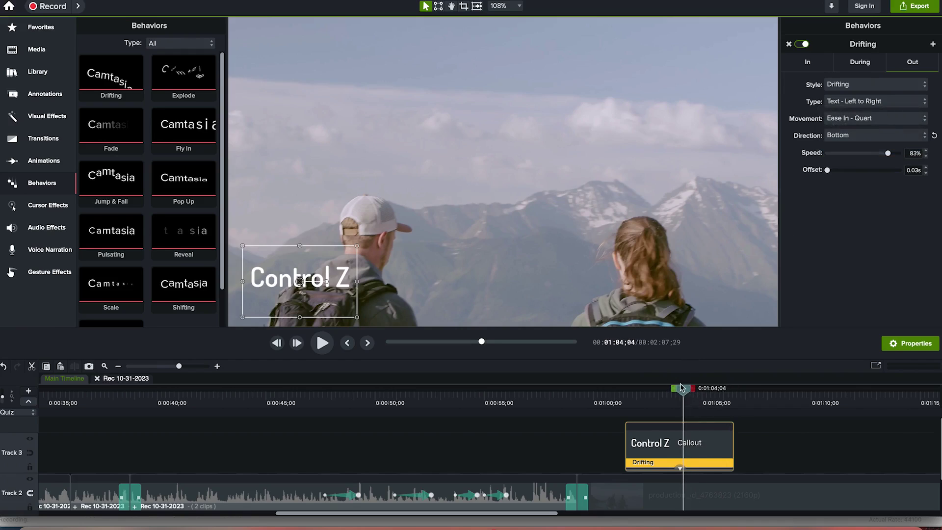
pyautogui.click(774, 463)
pyautogui.press('space')
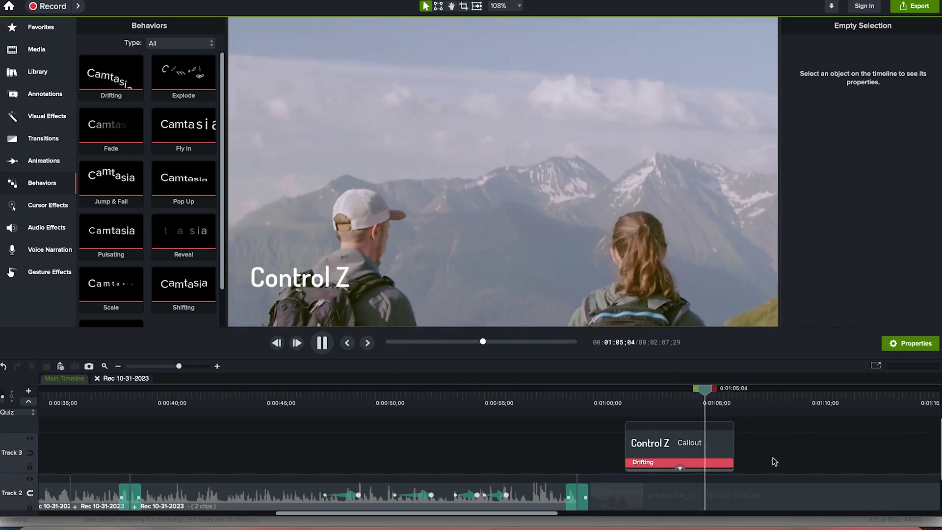
pyautogui.press('space')
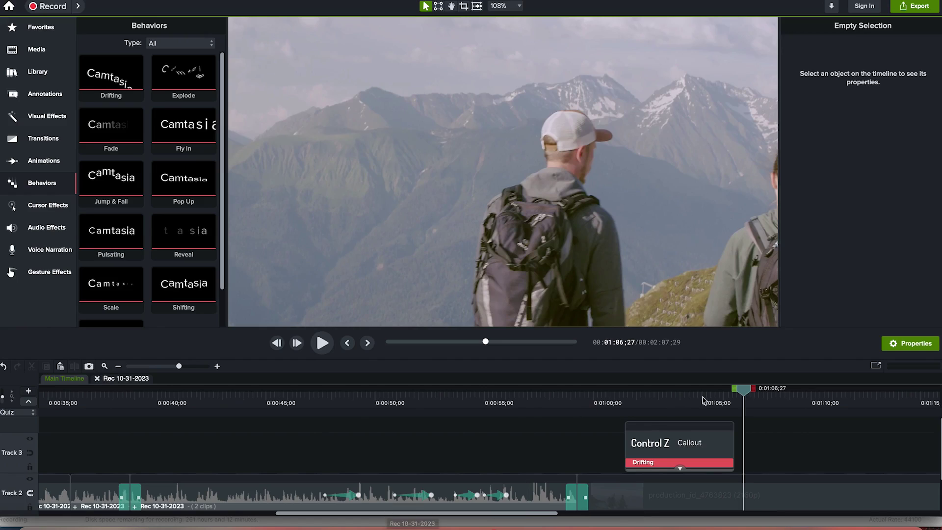
# Open the grouped Rec 10-31-2023 clip at 0:00:42;12 and add the Highlight cursor effect to its Track 1 recording
pyautogui.moveTo(746, 391); pyautogui.dragTo(210, 449)
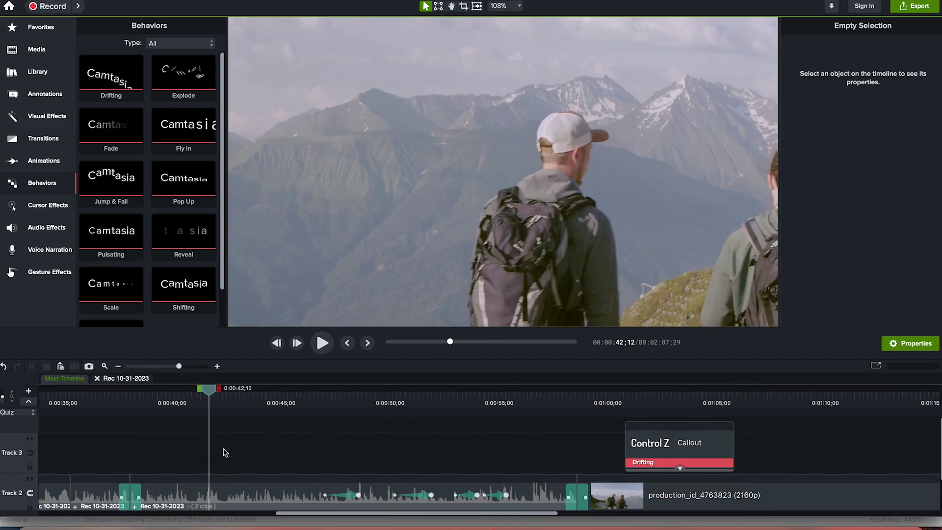
pyautogui.scroll(-1, 237, 474)
pyautogui.scroll(-1, 237, 475)
pyautogui.click(237, 475)
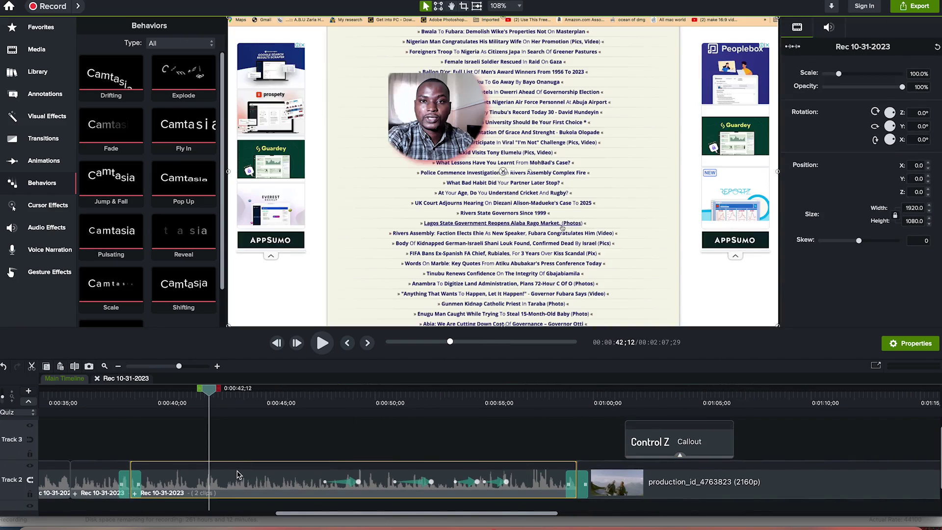
pyautogui.click(47, 205)
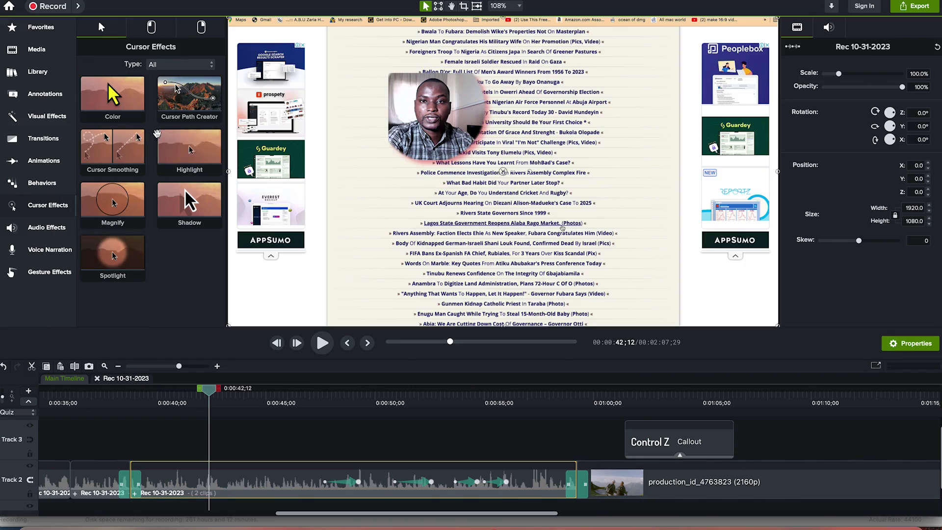
pyautogui.moveTo(193, 151); pyautogui.dragTo(215, 481)
pyautogui.doubleClick(219, 473)
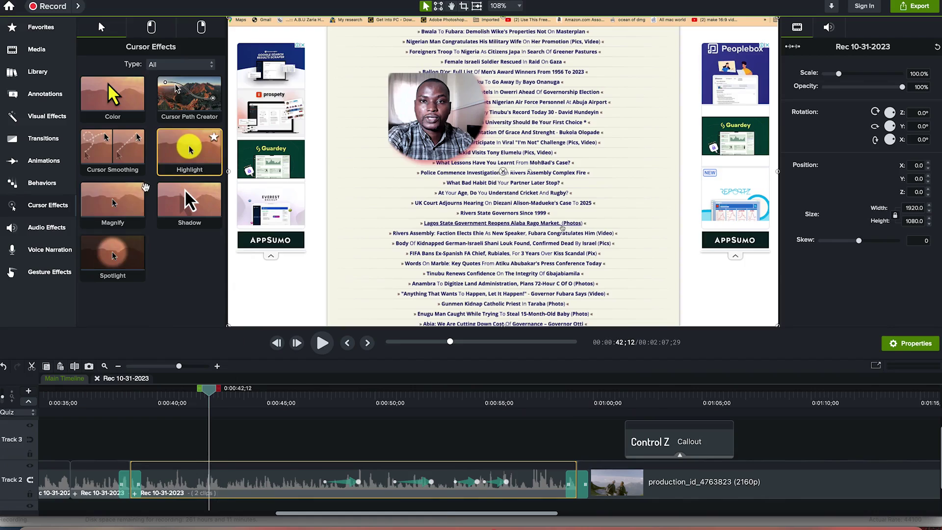
pyautogui.moveTo(190, 149); pyautogui.dragTo(234, 497)
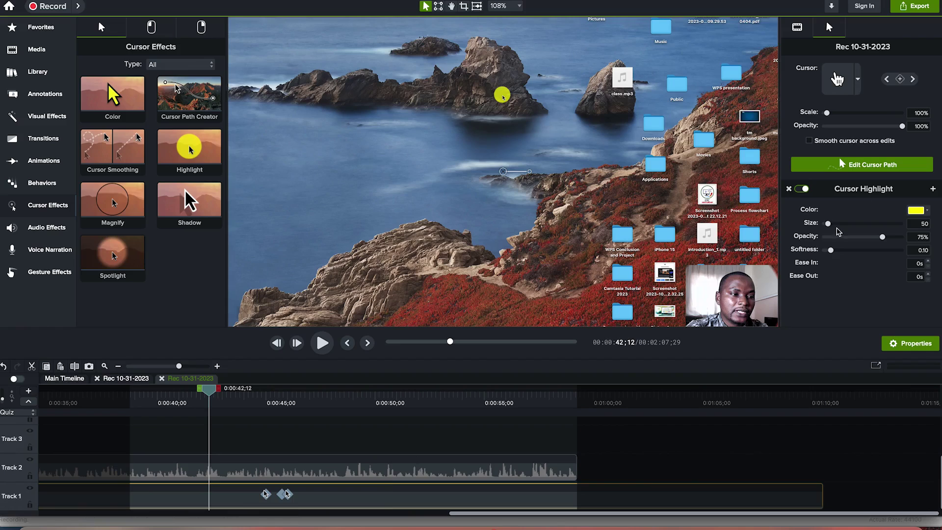
# Set the cursor highlight to size 83, golden yellow (RGB 239, 207, 0), 58% opacity and 0.28 softness
pyautogui.moveTo(829, 224)
pyautogui.mouseDown()
pyautogui.moveTo(842, 234)
pyautogui.moveTo(835, 229)
pyautogui.mouseUp()
pyautogui.click(916, 210)
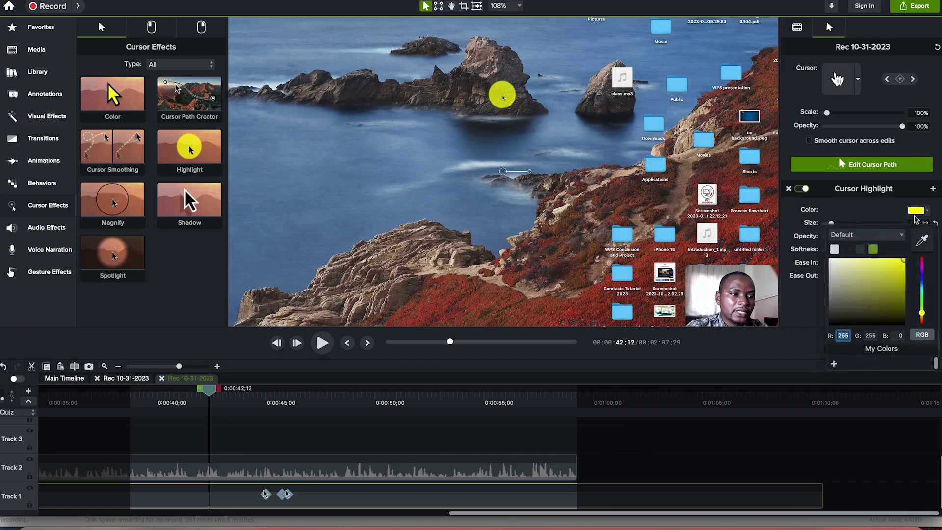
pyautogui.click(924, 275)
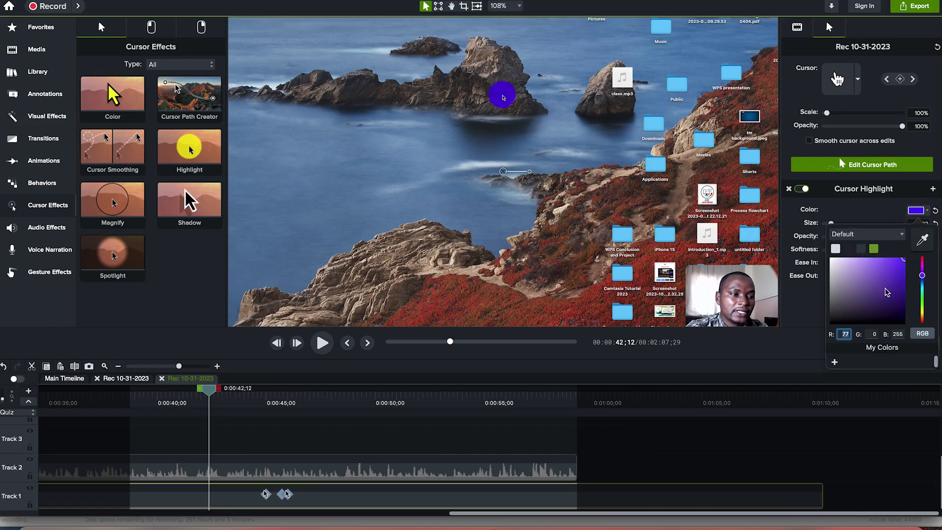
pyautogui.click(870, 286)
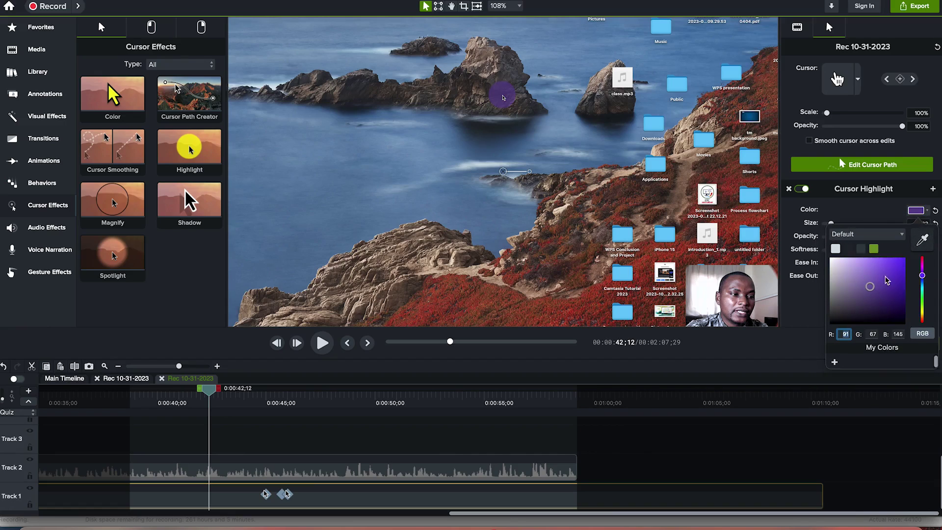
pyautogui.click(923, 307)
pyautogui.moveTo(924, 310); pyautogui.dragTo(926, 316)
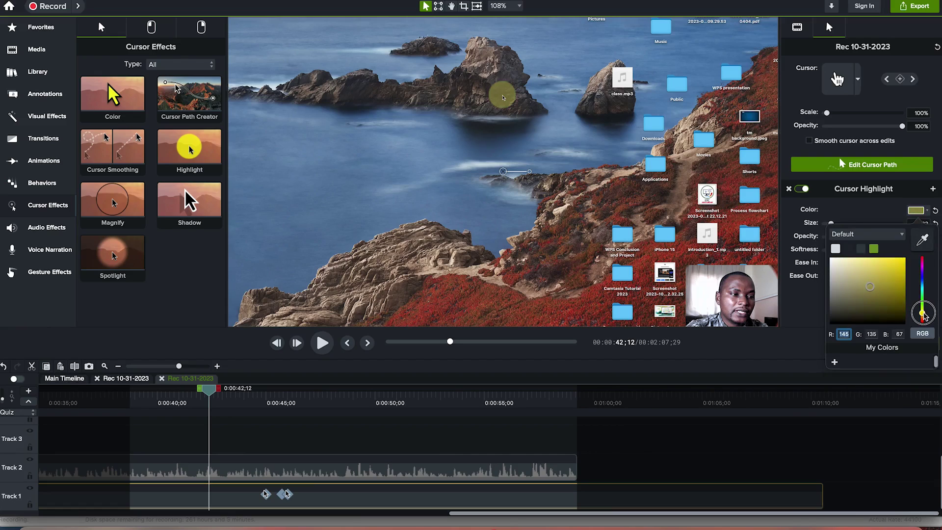
pyautogui.moveTo(877, 292); pyautogui.dragTo(904, 262)
pyautogui.click(898, 207)
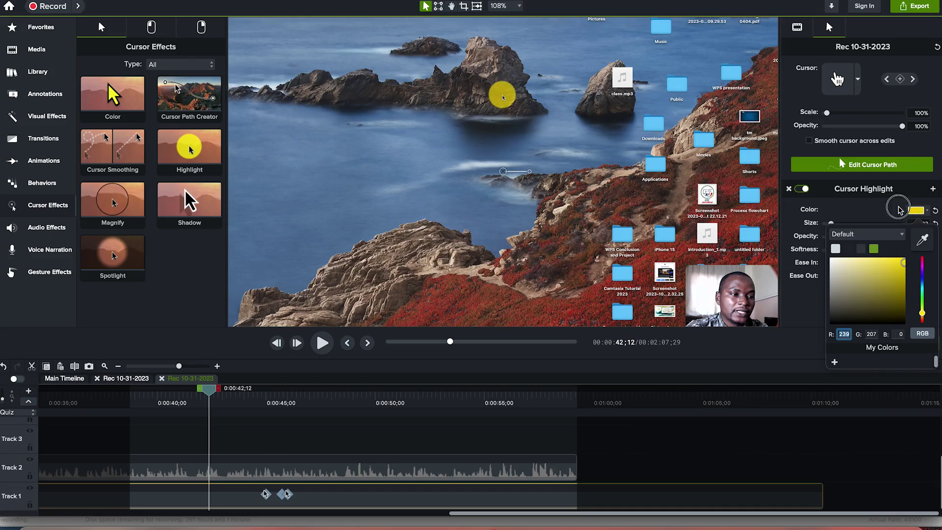
pyautogui.moveTo(884, 240); pyautogui.dragTo(846, 252)
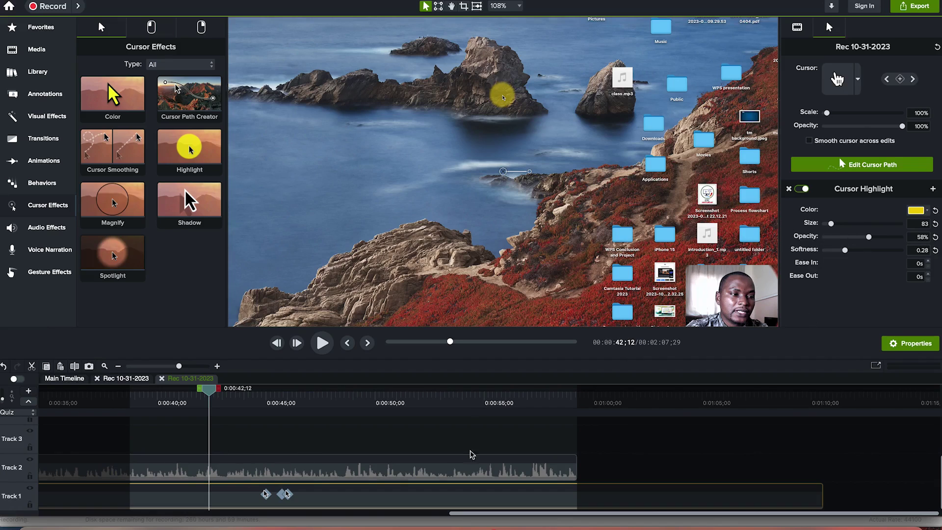
# Add the Magnify cursor effect to the screen recording on Track 1
pyautogui.moveTo(112, 201); pyautogui.dragTo(216, 501)
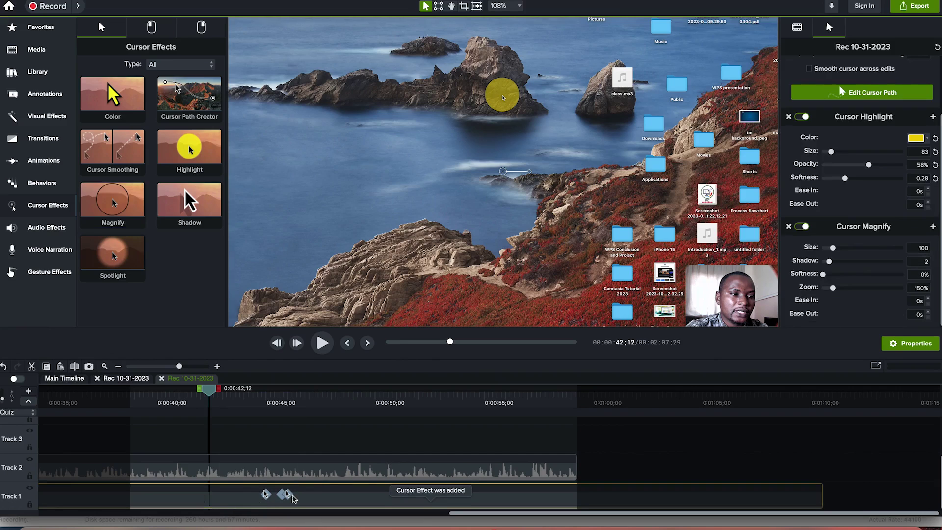
# Turn off the cursor highlight and set the cursor magnifier's size to 159, with the playhead at 0:00:41;13
pyautogui.click(801, 117)
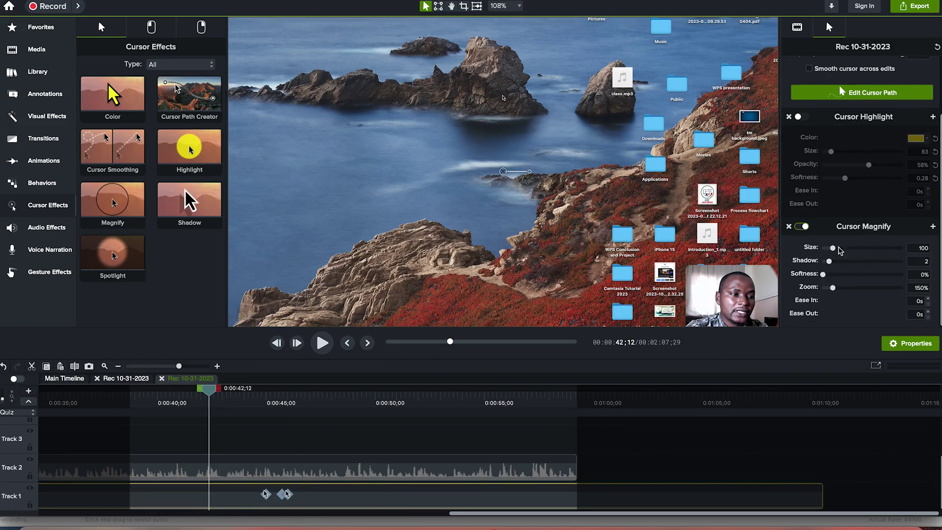
pyautogui.moveTo(833, 250); pyautogui.dragTo(840, 249)
pyautogui.moveTo(212, 387); pyautogui.dragTo(188, 388)
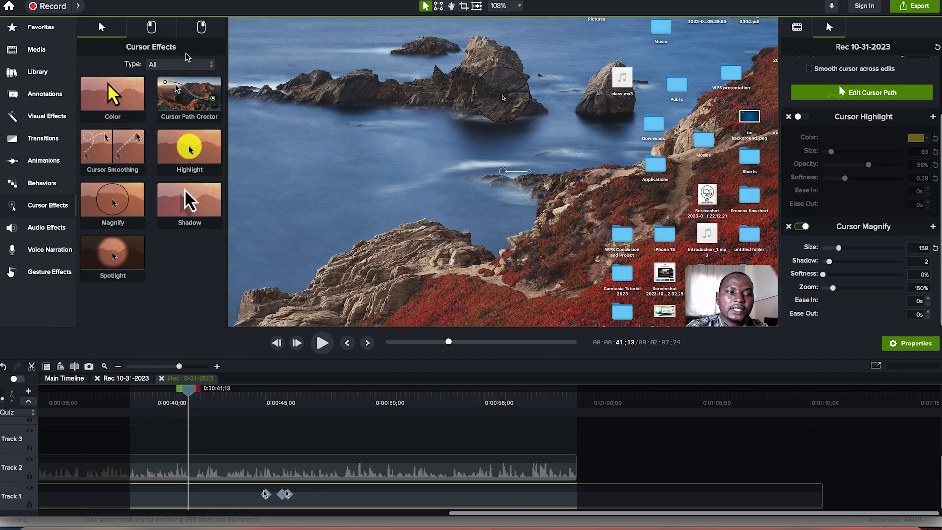
# Add the Rings left-click effect to the screen recording and show the available right-click effects
pyautogui.click(152, 28)
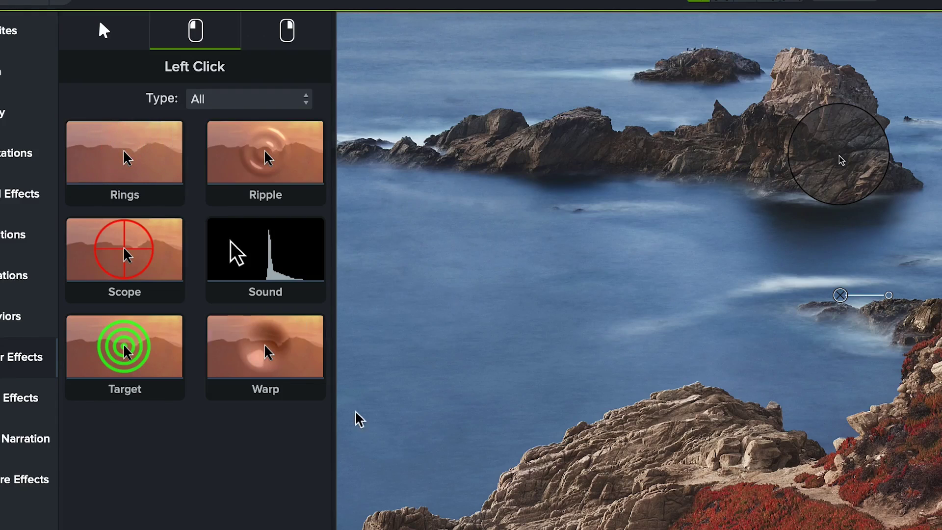
pyautogui.click(148, 175)
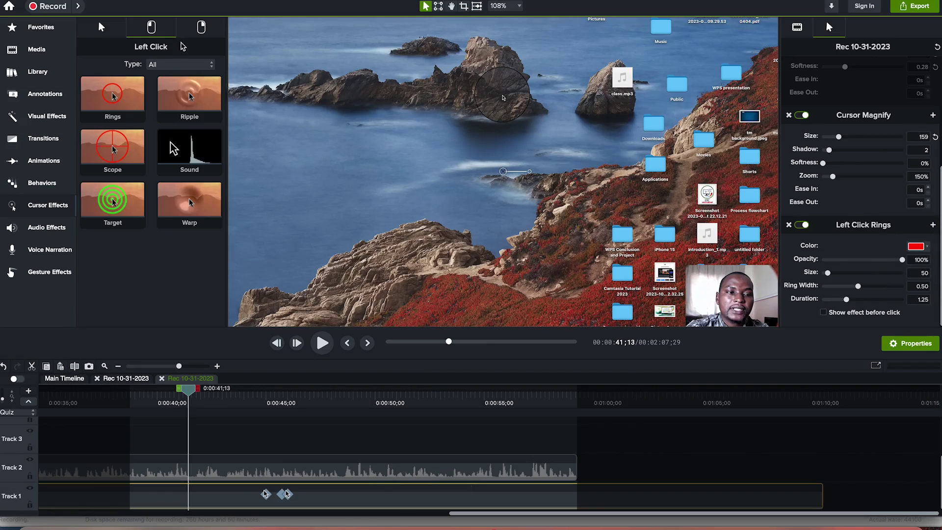
pyautogui.click(197, 27)
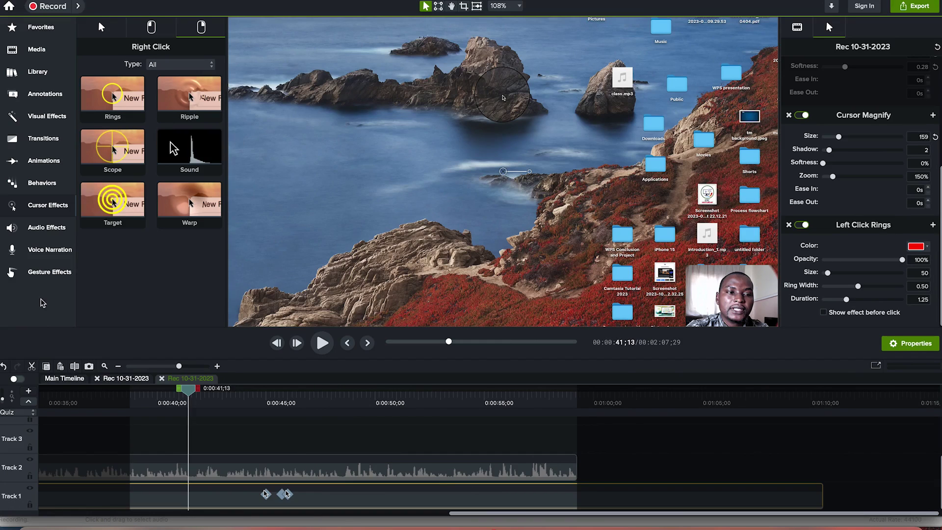
# Add the Noise Removal audio effect to the webcam clip on Track 2 inside the group
pyautogui.click(49, 228)
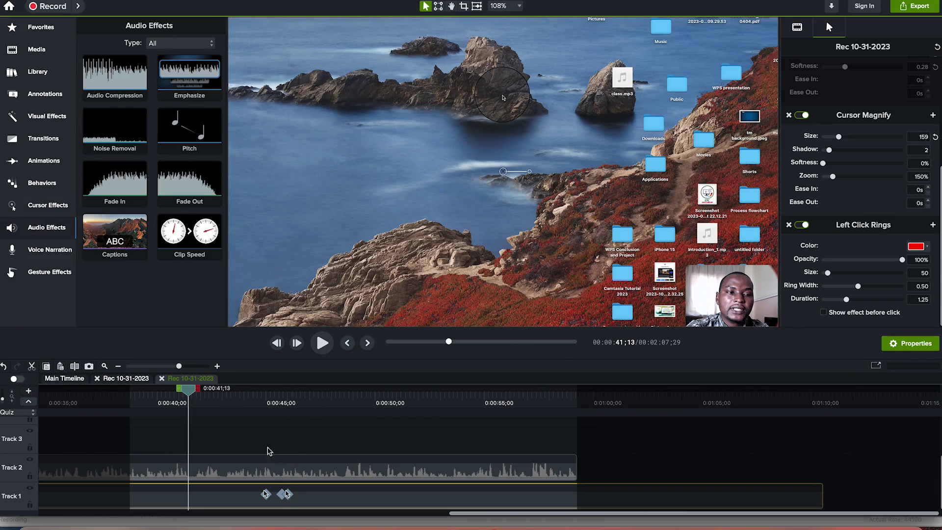
pyautogui.moveTo(120, 130); pyautogui.dragTo(218, 479)
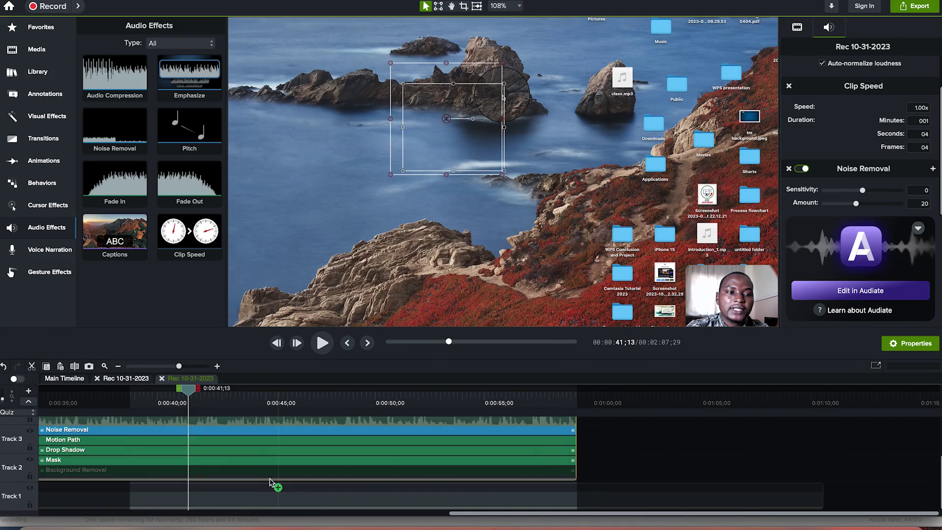
pyautogui.click(272, 484)
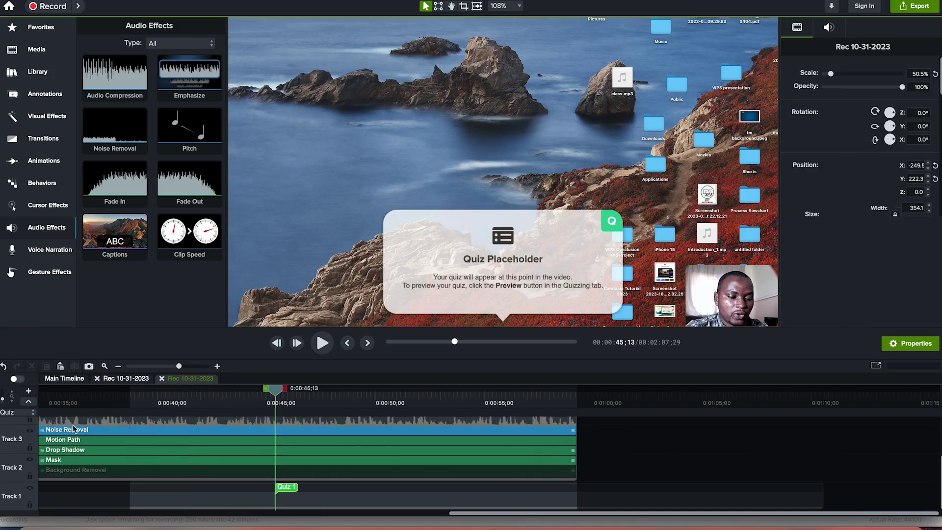
pyautogui.click(77, 431)
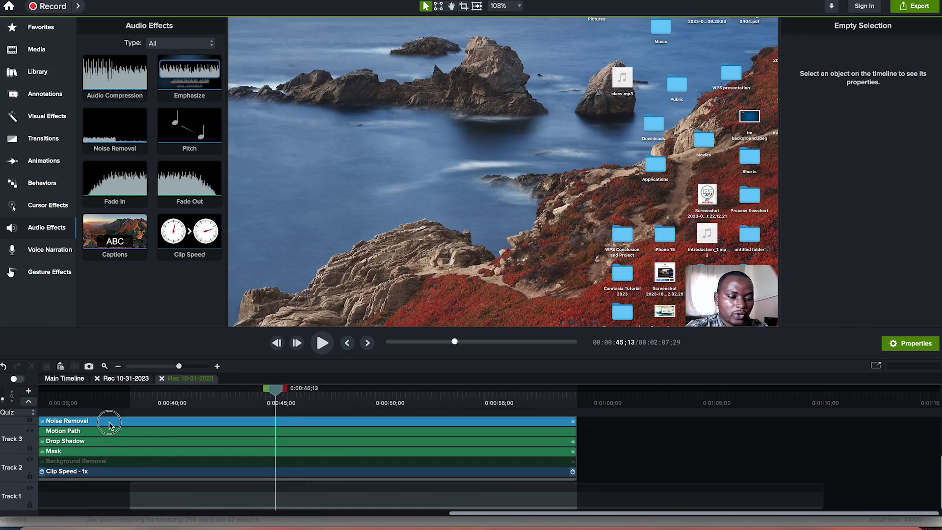
pyautogui.click(109, 421)
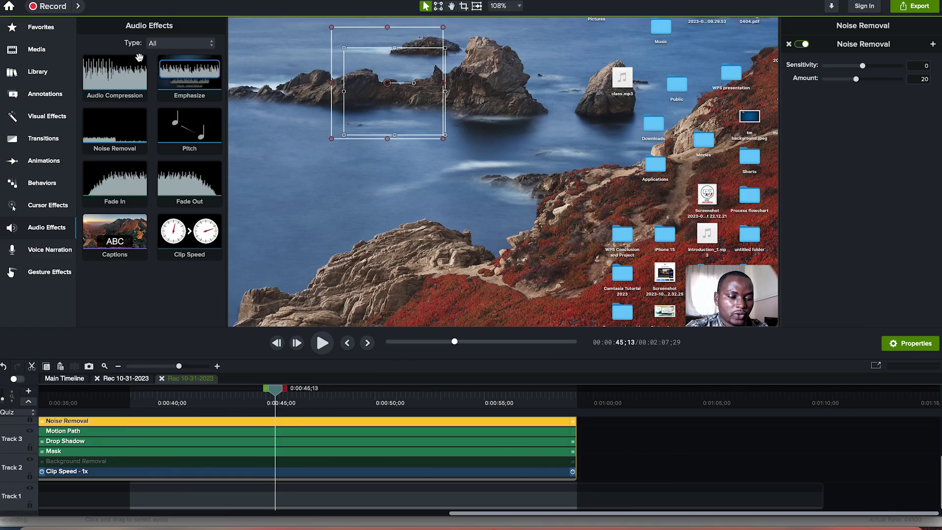
# Add the Audio Compression and Emphasize audio effects to the same webcam clip
pyautogui.moveTo(135, 76); pyautogui.dragTo(422, 461)
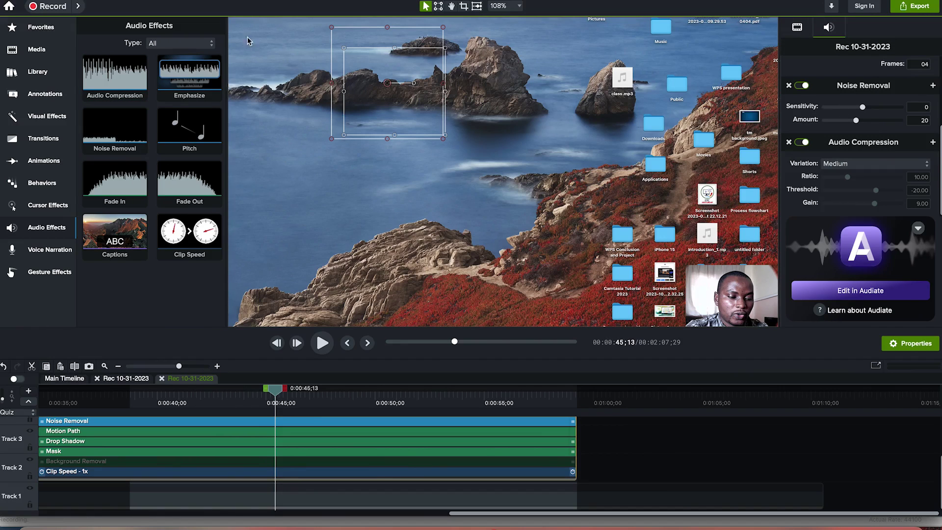
pyautogui.moveTo(182, 80); pyautogui.dragTo(454, 460)
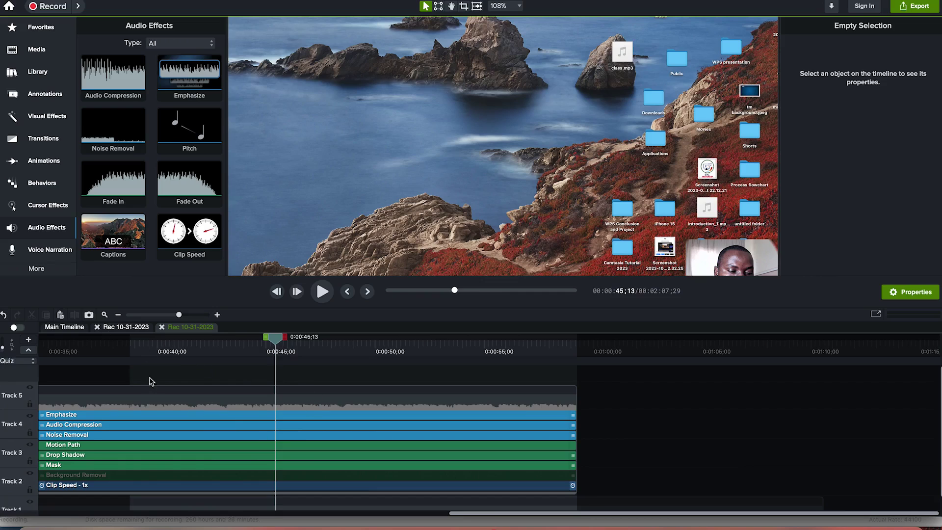
# Return to the main timeline, open the voice narration tool and place the playhead at 0:02:10;06, past the last clip
pyautogui.click(65, 327)
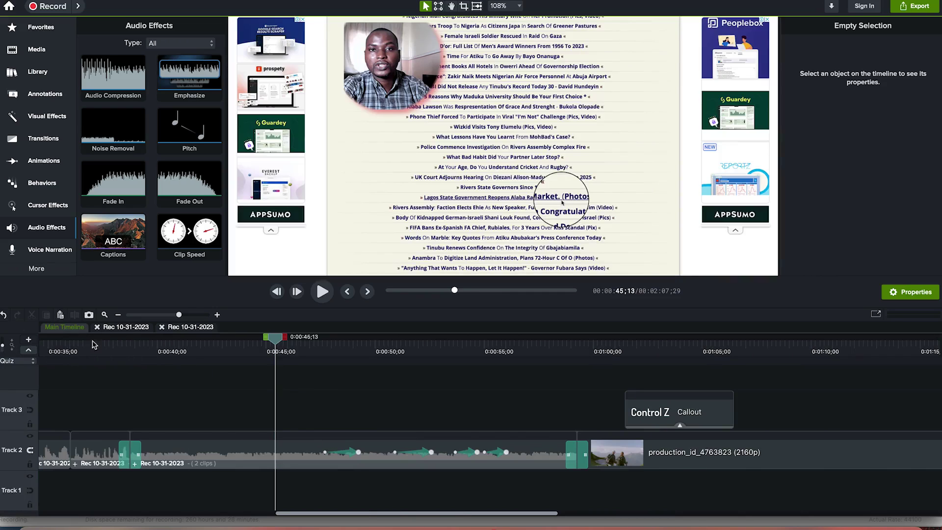
pyautogui.click(326, 452)
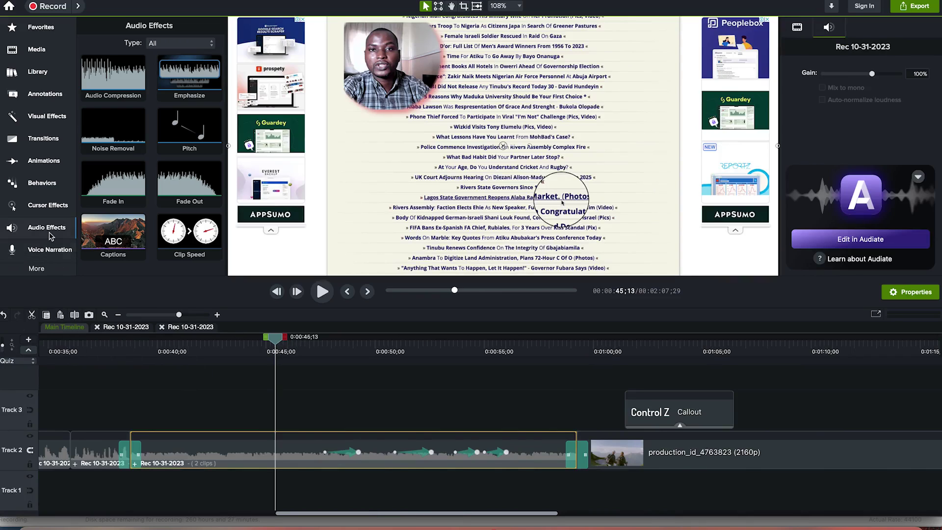
pyautogui.click(47, 251)
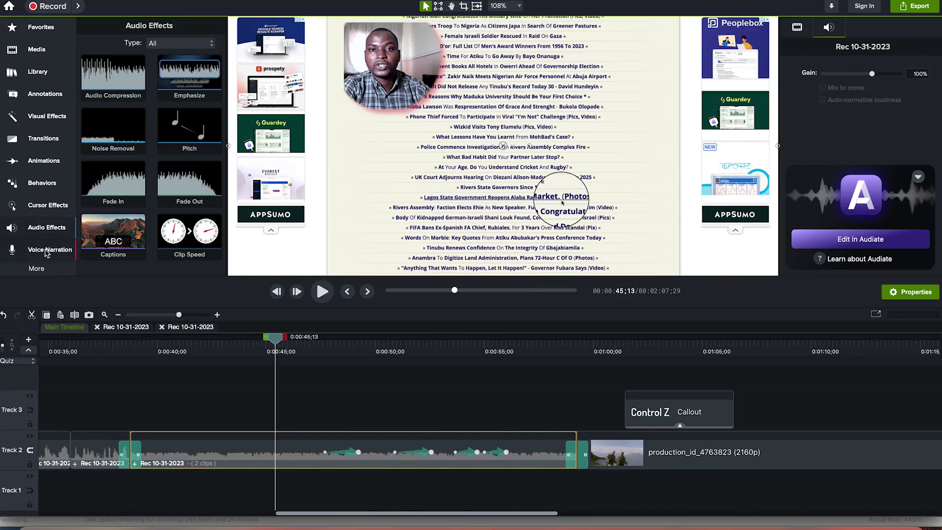
pyautogui.moveTo(334, 362); pyautogui.dragTo(787, 402)
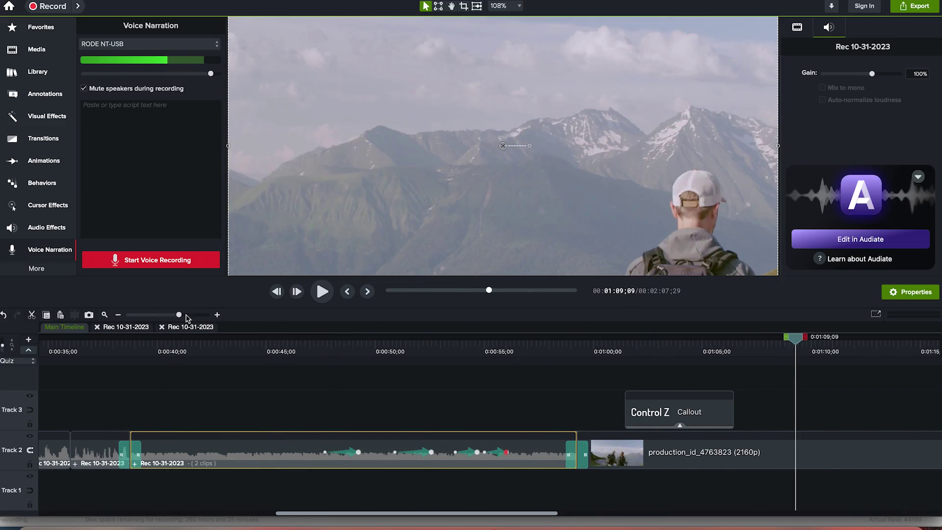
pyautogui.click(104, 314)
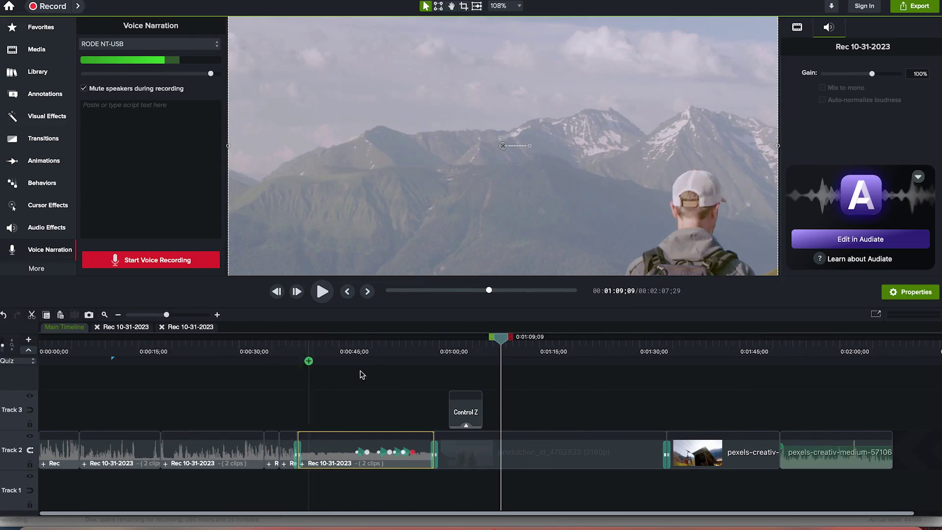
pyautogui.moveTo(502, 342); pyautogui.dragTo(875, 372)
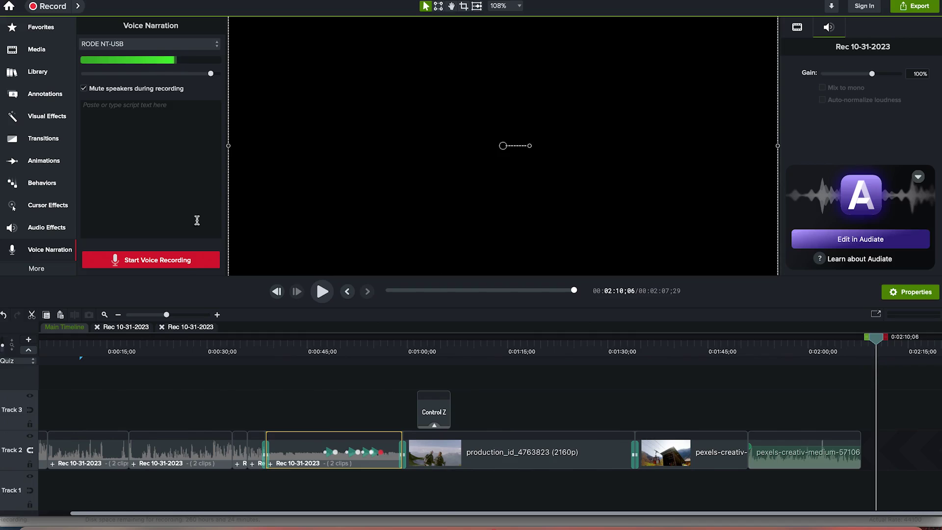
# Record about 7 seconds of voice narration with the RODE NT-USB microphone at a slightly lowered input level
pyautogui.click(140, 47)
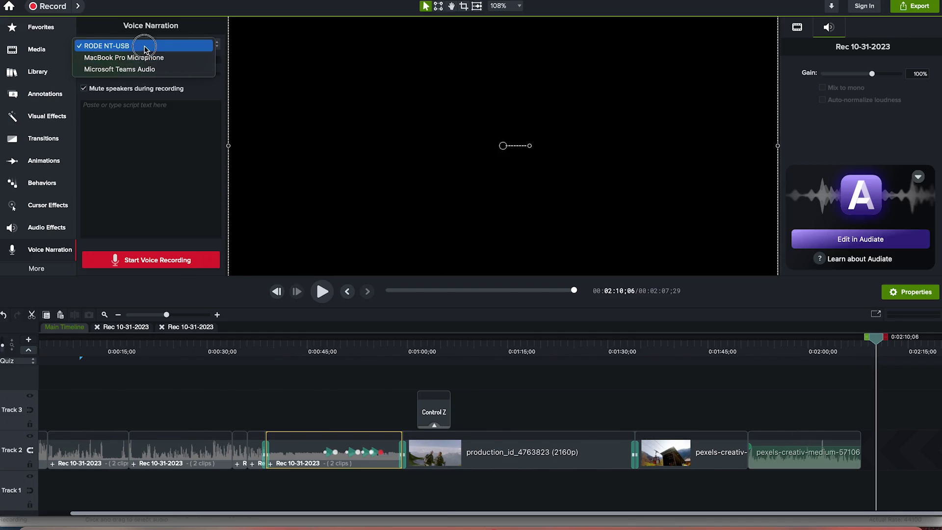
pyautogui.click(145, 47)
pyautogui.moveTo(211, 75); pyautogui.dragTo(202, 74)
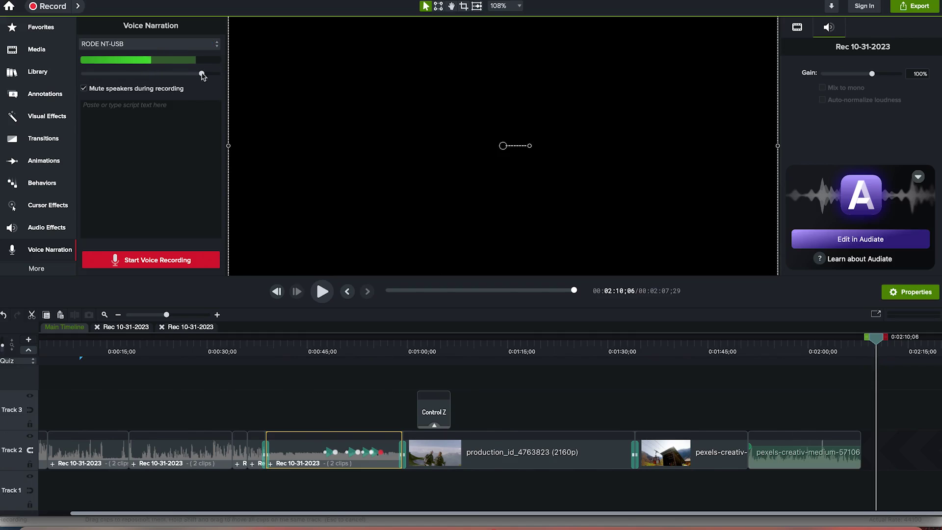
pyautogui.click(146, 262)
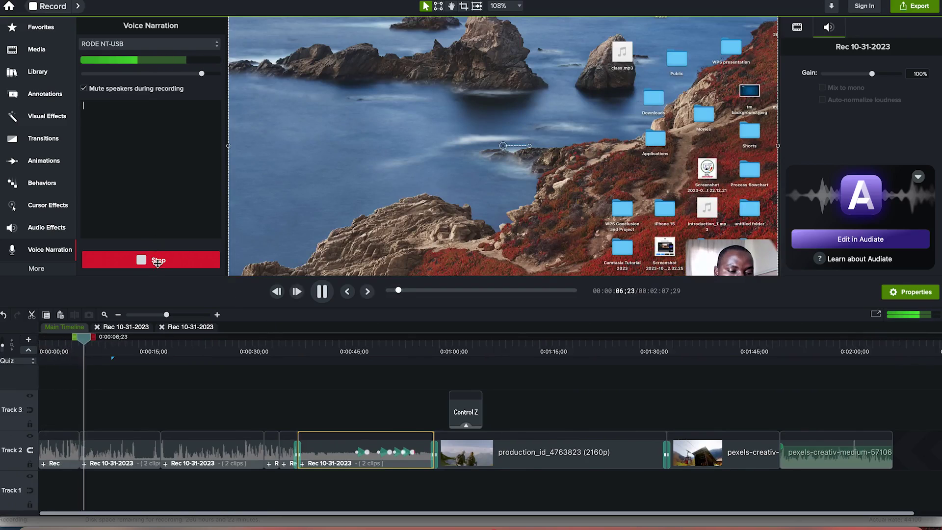
pyautogui.click(196, 260)
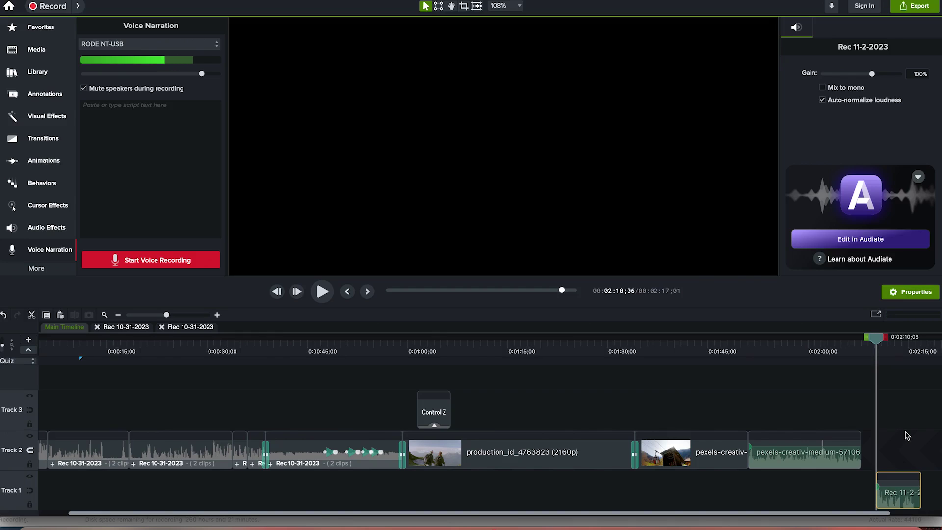
# Play back the recorded narration from 0:02:10;06 to 0:02:16;03 and look at the additional Gesture Effects tool
pyautogui.press('space')
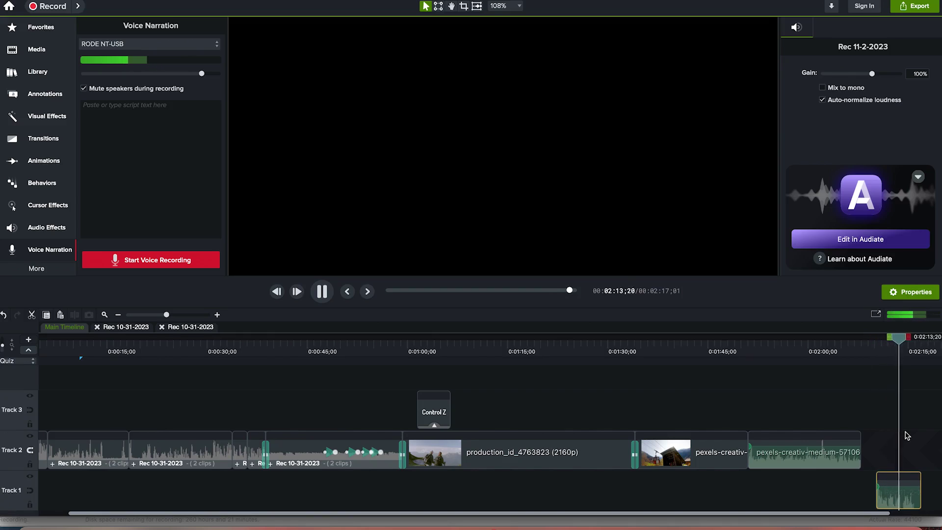
pyautogui.press('space')
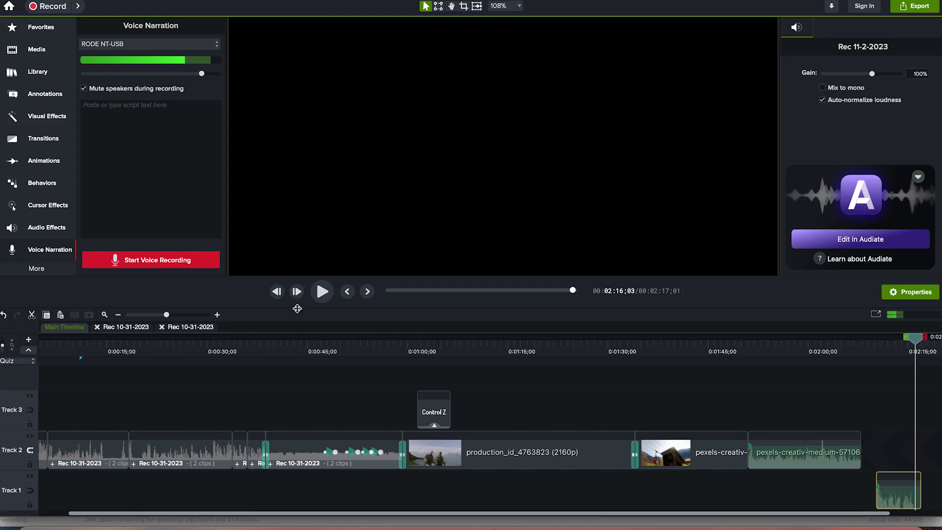
pyautogui.click(38, 271)
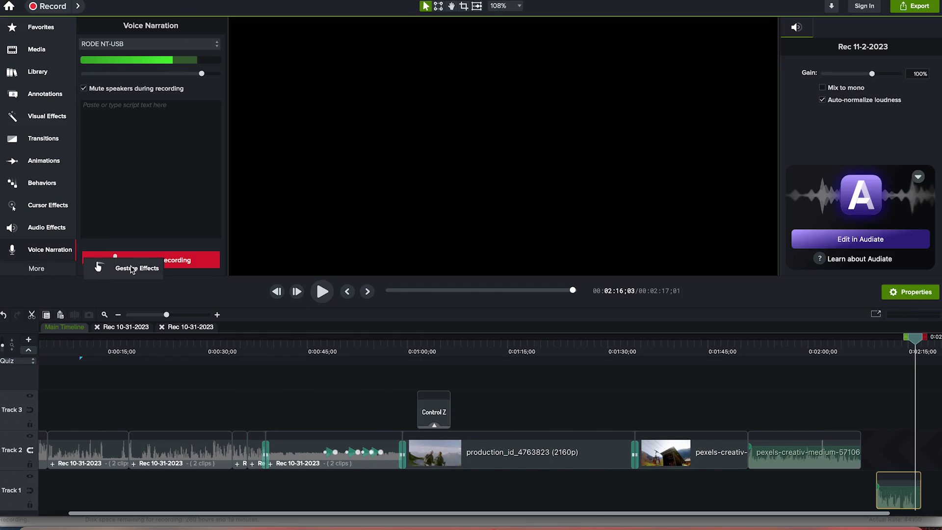
pyautogui.click(209, 138)
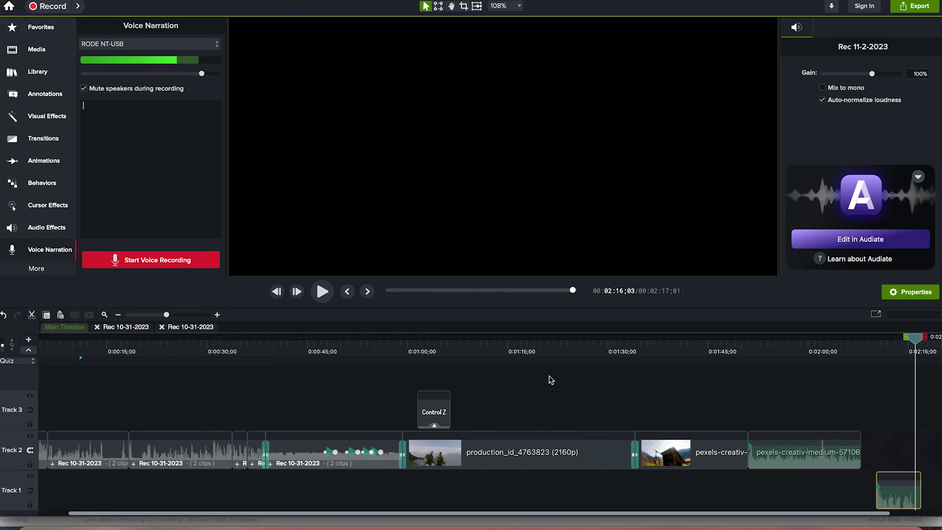
# Enlarge the canvas area above the timeline and fit the canvas to it, with the playhead at 0:00:53;06
pyautogui.click(362, 344)
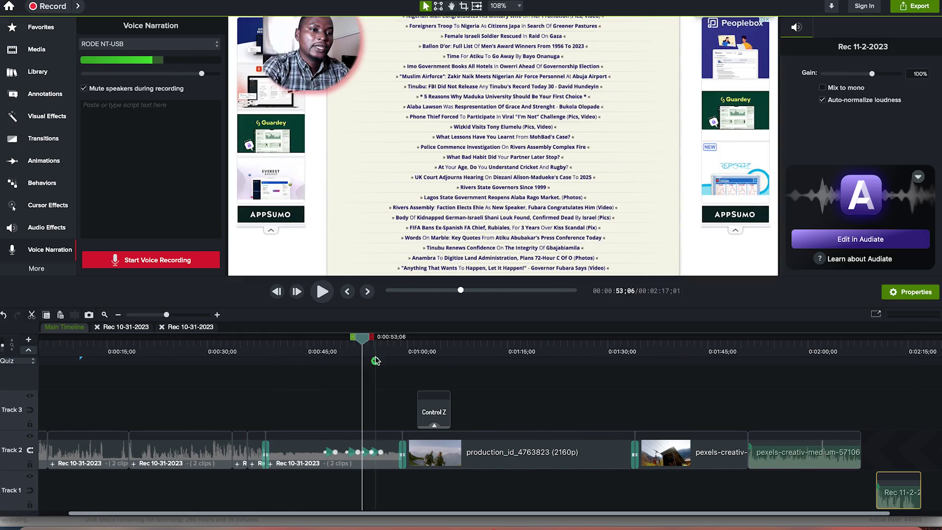
pyautogui.moveTo(480, 314); pyautogui.dragTo(482, 399)
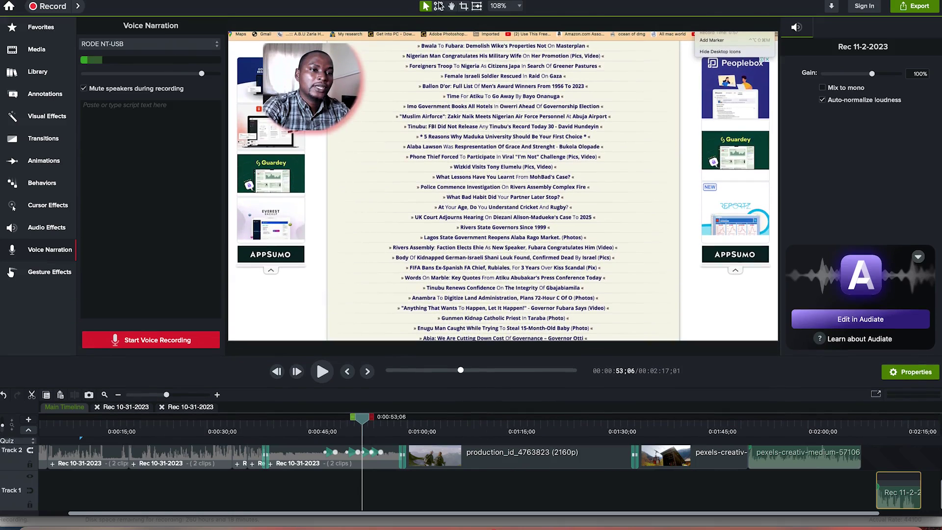
pyautogui.click(497, 6)
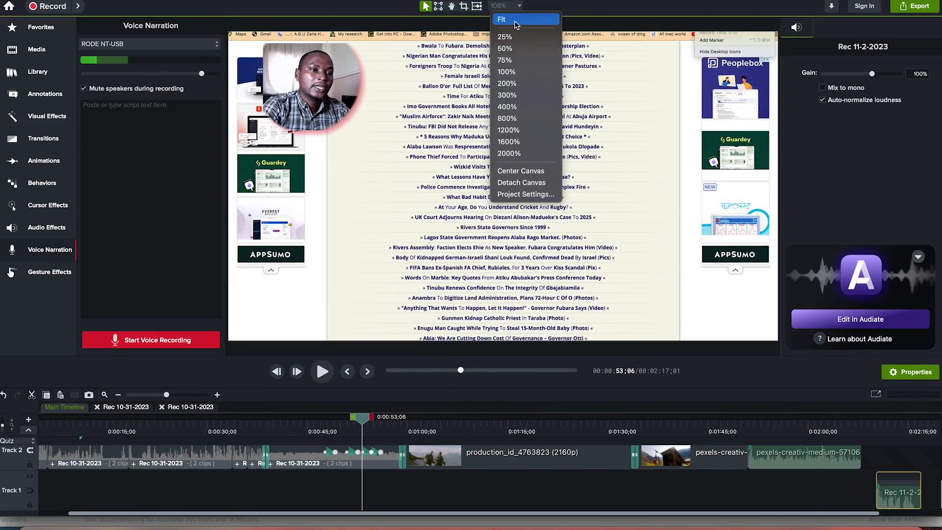
pyautogui.click(515, 23)
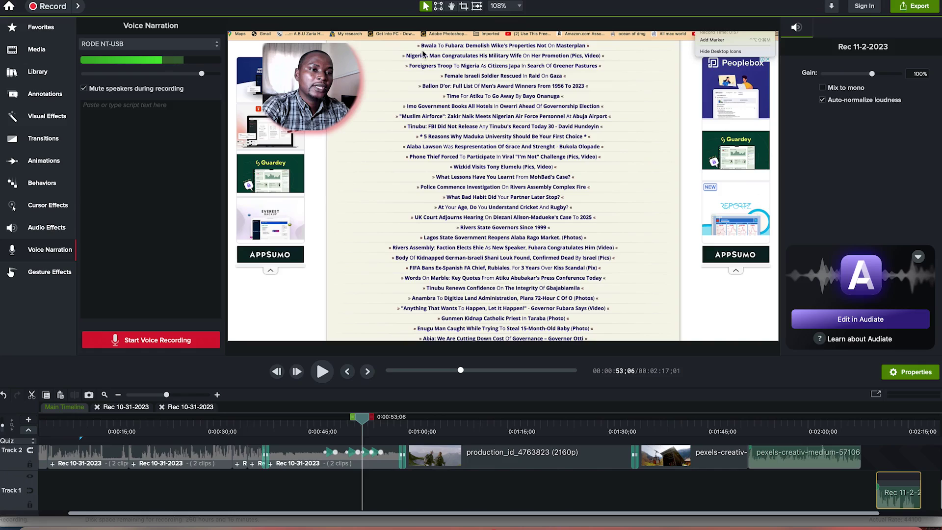
# Detach the canvas into its own window, move that window slightly, and attach the canvas back to the editor
pyautogui.click(513, 7)
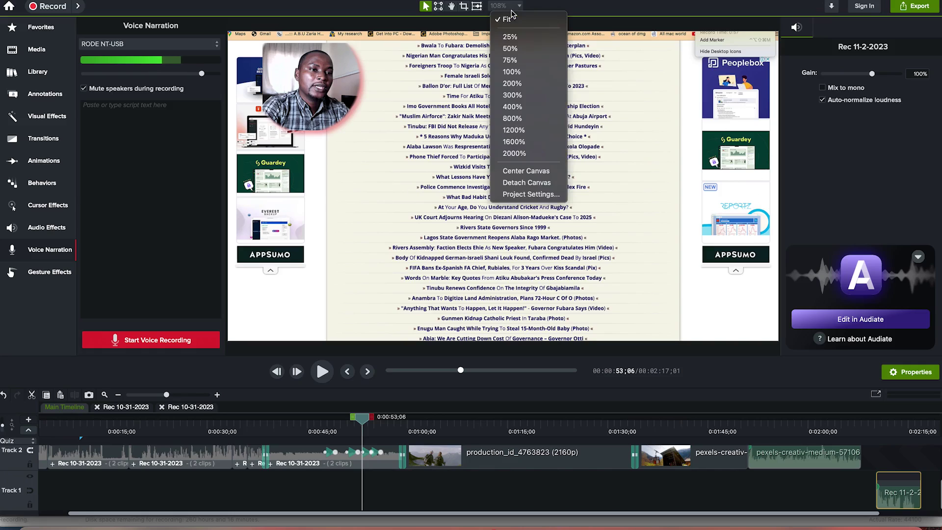
pyautogui.click(519, 187)
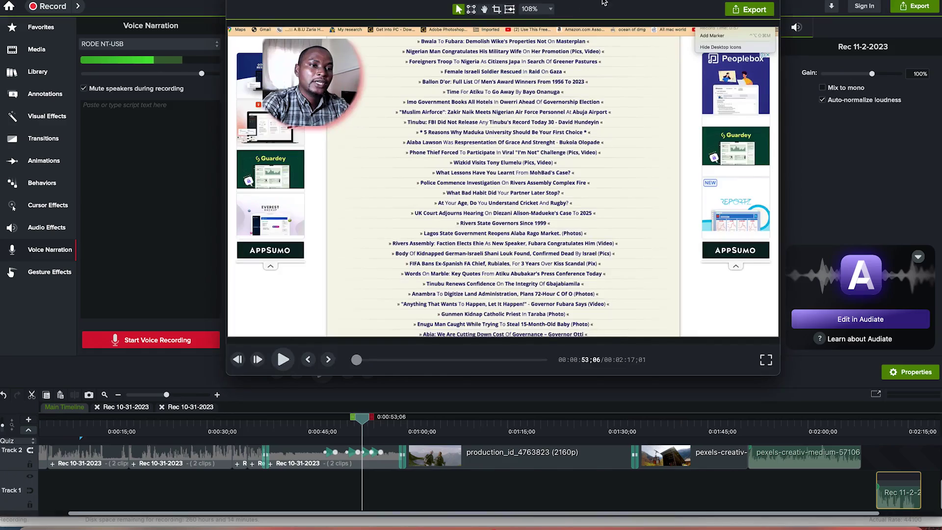
pyautogui.moveTo(609, 3); pyautogui.dragTo(589, 31)
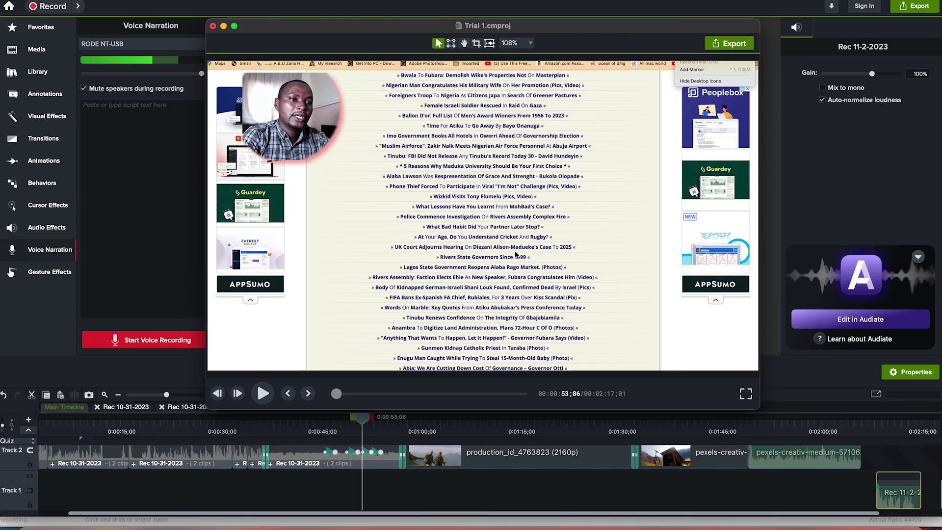
pyautogui.click(521, 42)
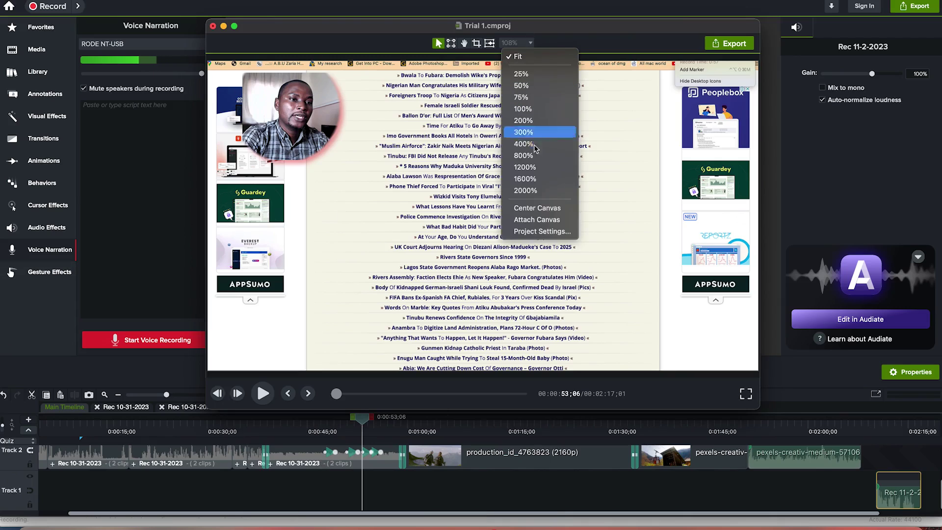
pyautogui.click(546, 219)
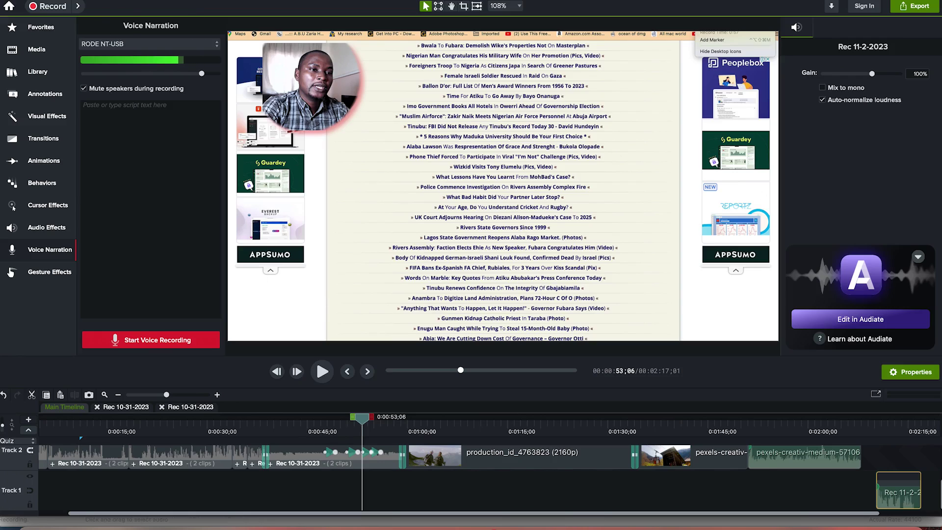
# Open the preferences and review the General, Recording, Timeline, Project and Shortcuts settings
pyautogui.click(38, 0)
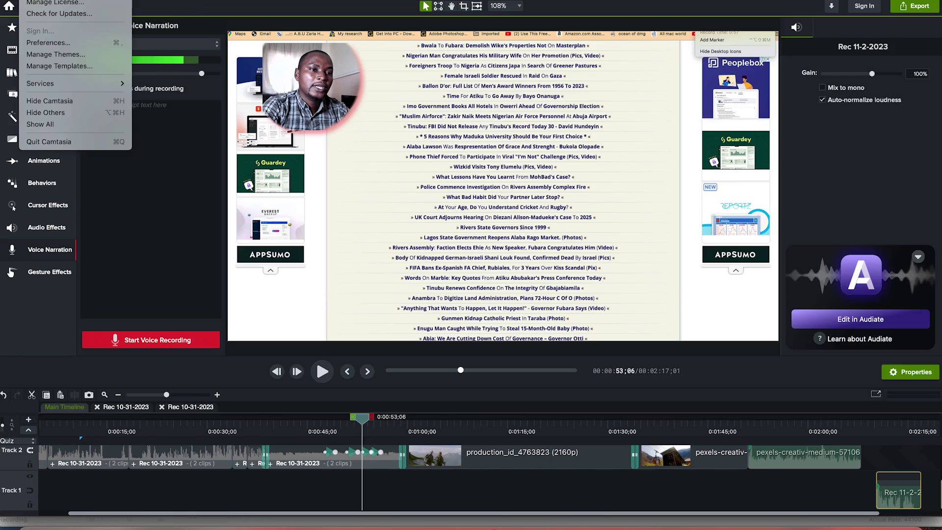
pyautogui.click(48, 43)
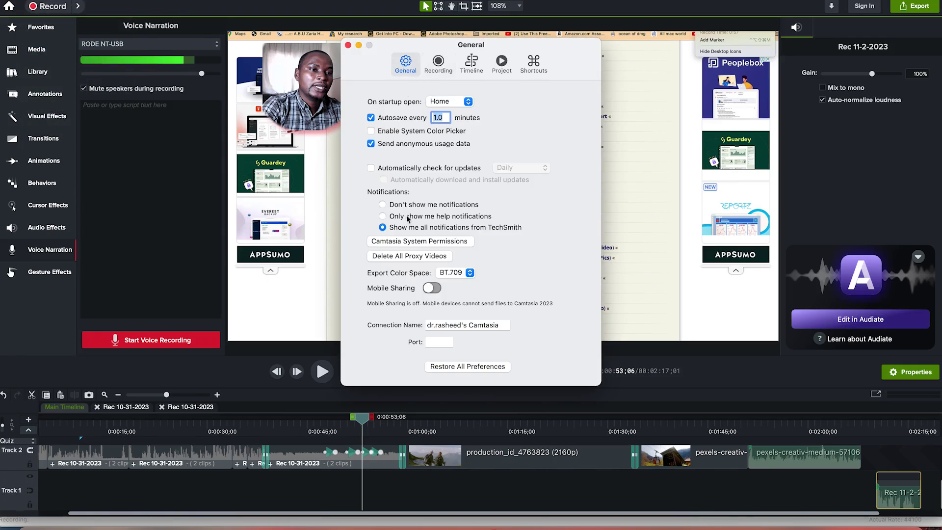
pyautogui.click(451, 69)
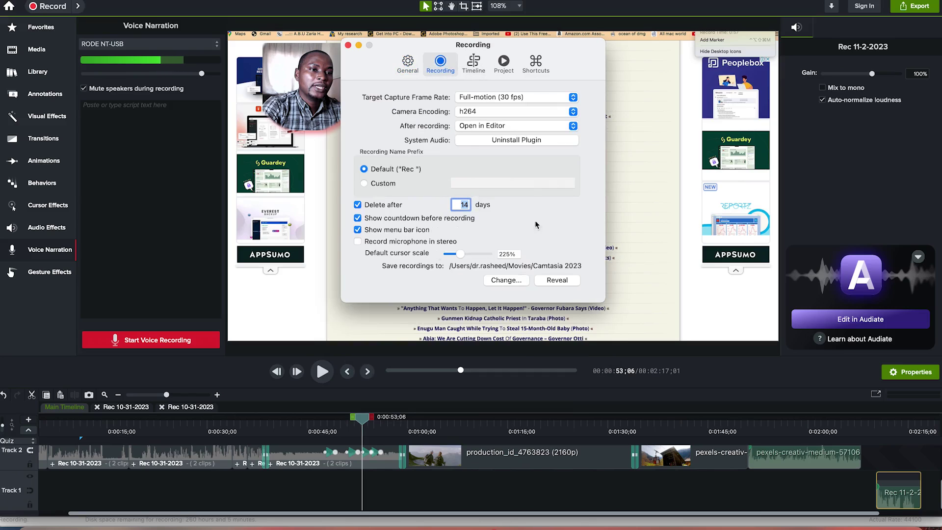
pyautogui.click(482, 69)
pyautogui.click(516, 63)
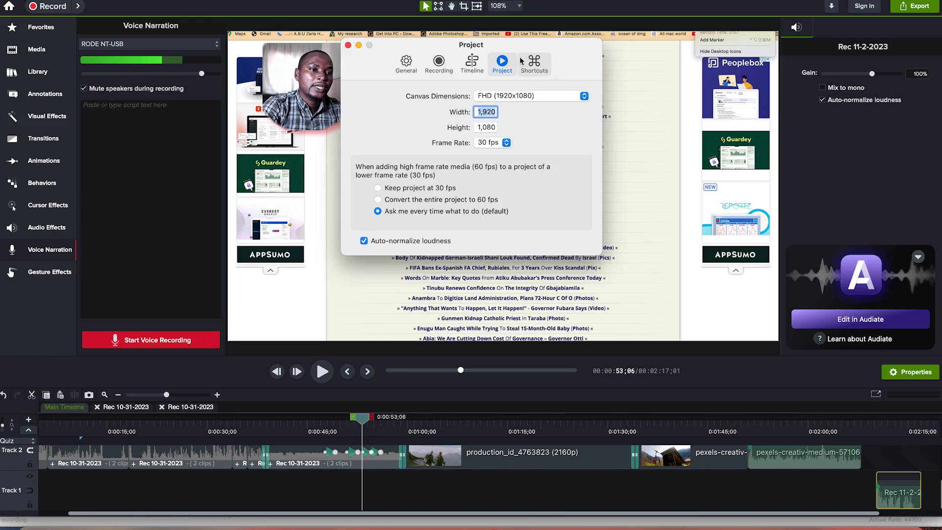
pyautogui.click(534, 62)
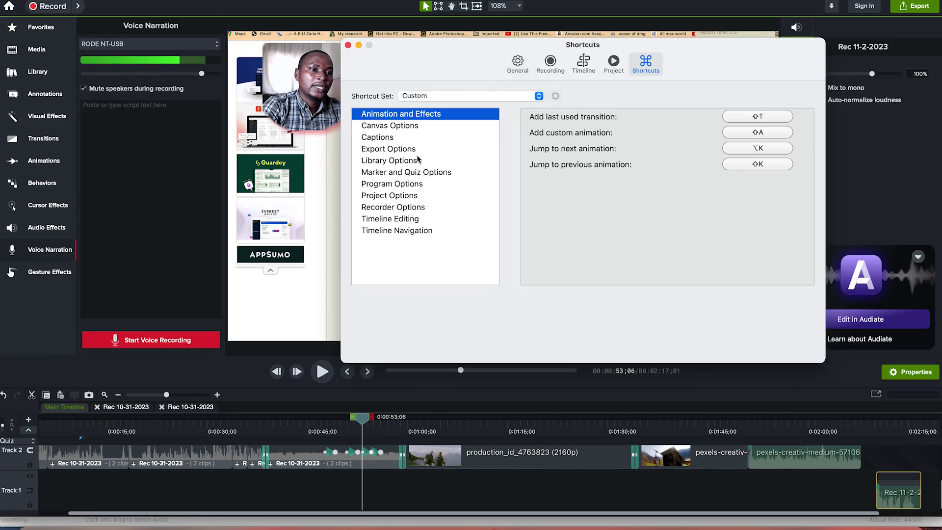
# Look through the shortcut categories, including Canvas Options, Captions, Library Options, Project Options and Timeline Navigation
pyautogui.click(403, 126)
pyautogui.click(403, 138)
pyautogui.click(406, 162)
pyautogui.click(403, 197)
pyautogui.click(402, 230)
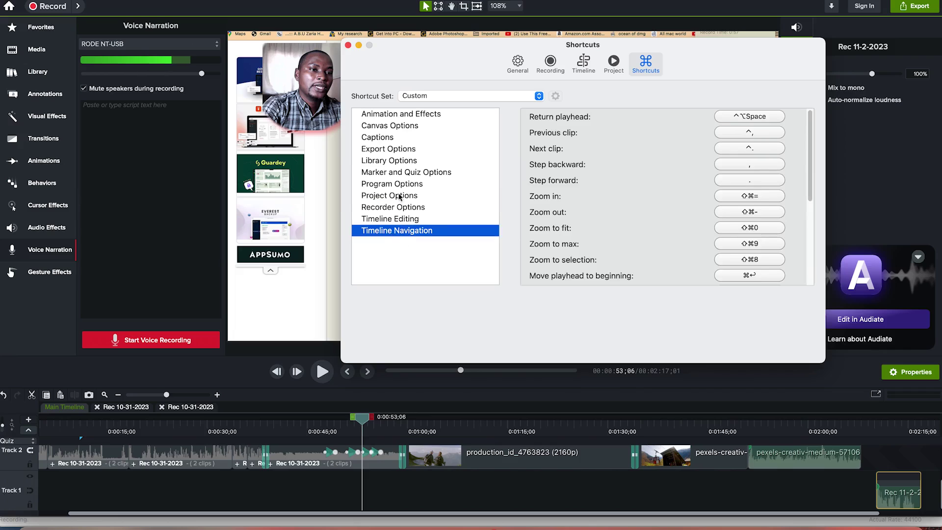
# Change the Timeline Editing shortcut for Split all to F and close the preferences
pyautogui.click(401, 219)
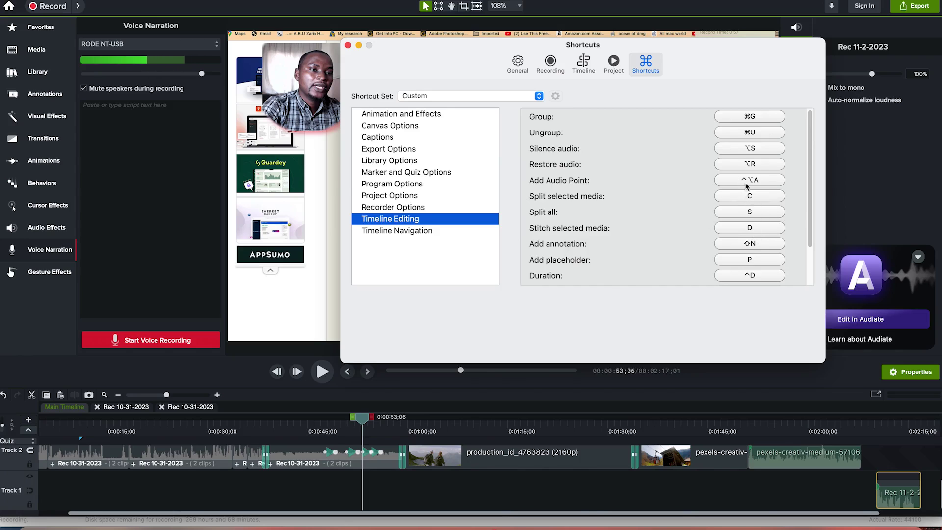
pyautogui.click(759, 213)
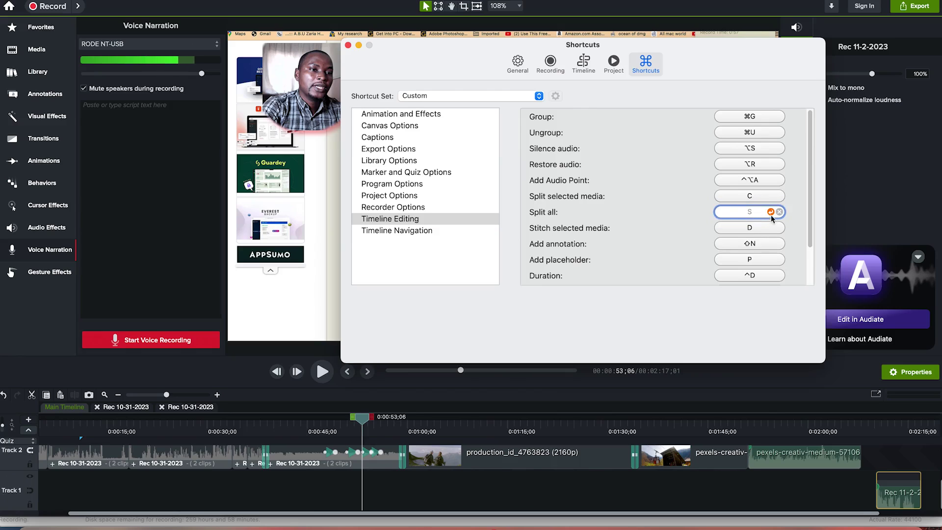
pyautogui.press('f')
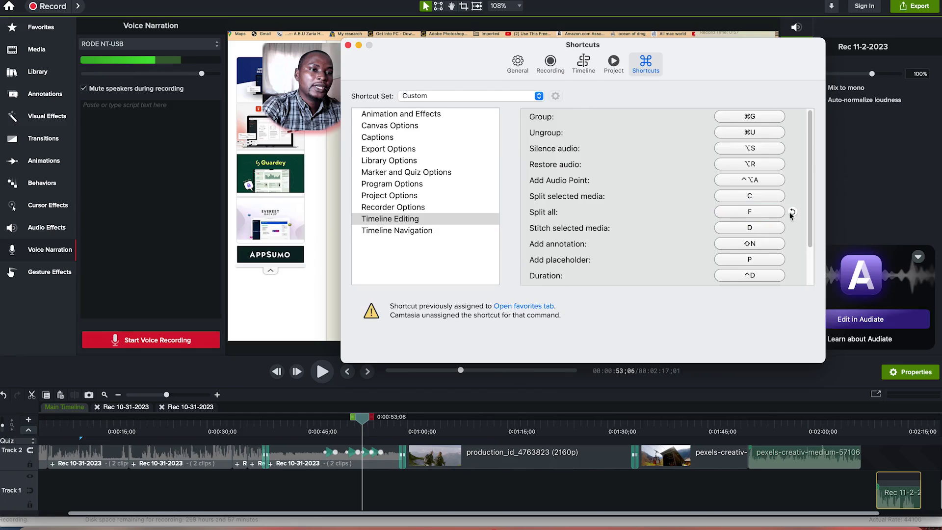
pyautogui.press('super+w')
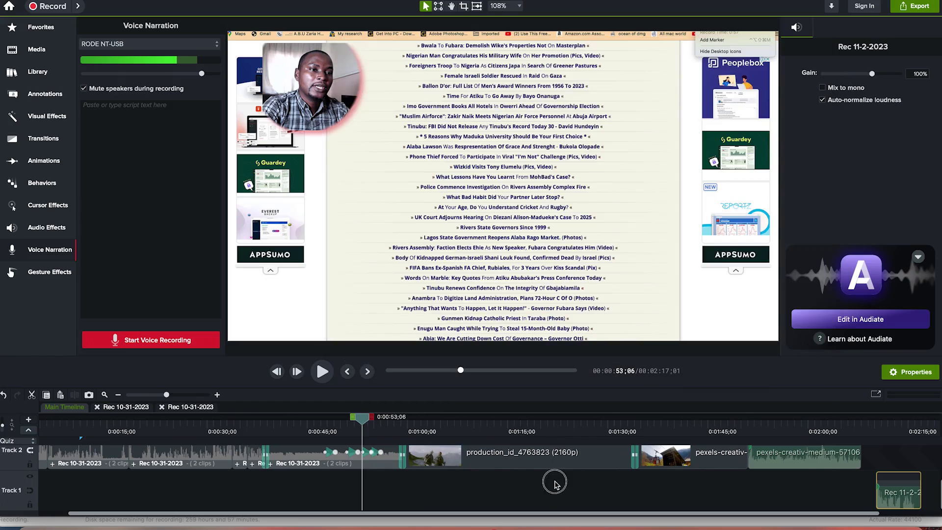
# Split all media on the timeline at 0:00:53;06 and at 0:01:17;21 in the production_id_4763823 clip
pyautogui.scroll(2, 503, 476)
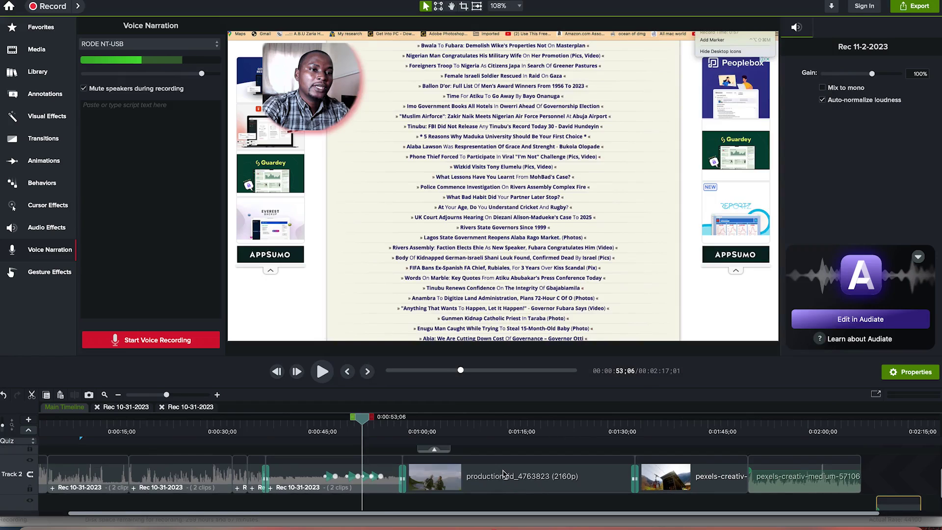
pyautogui.click(551, 487)
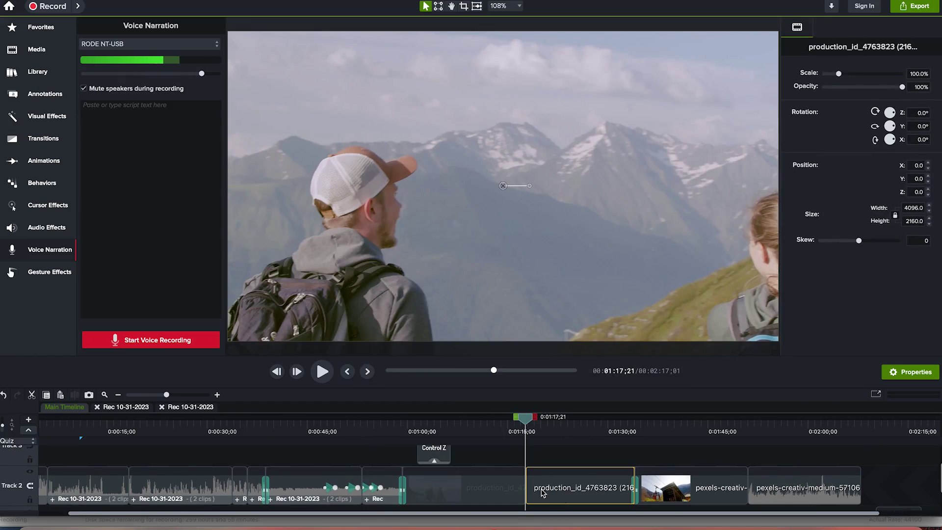
pyautogui.press('s')
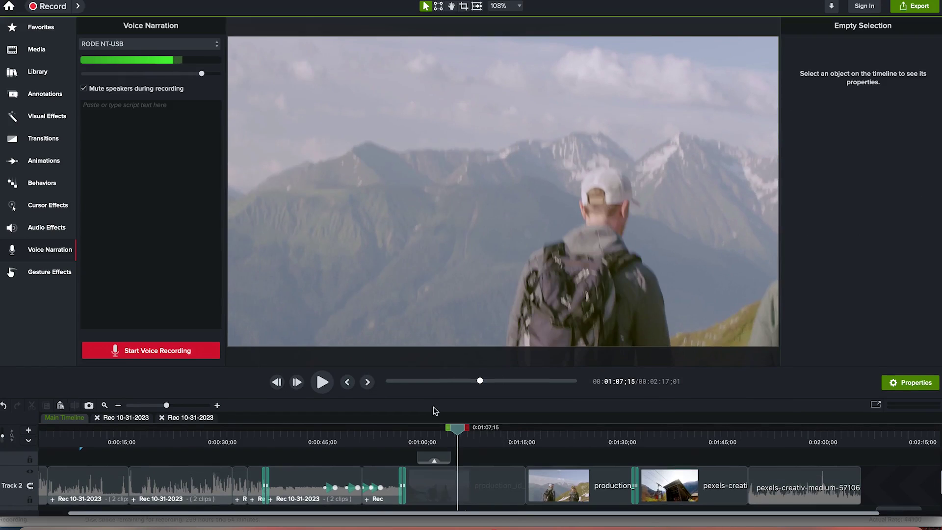
# Reopen the preferences, check the Shortcuts and General settings again, and close them
pyautogui.click(39, 0)
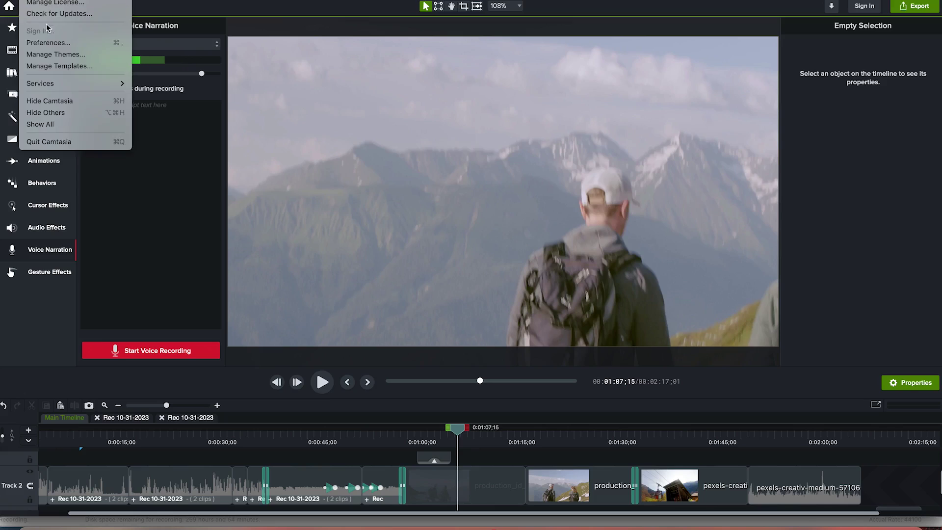
pyautogui.click(51, 42)
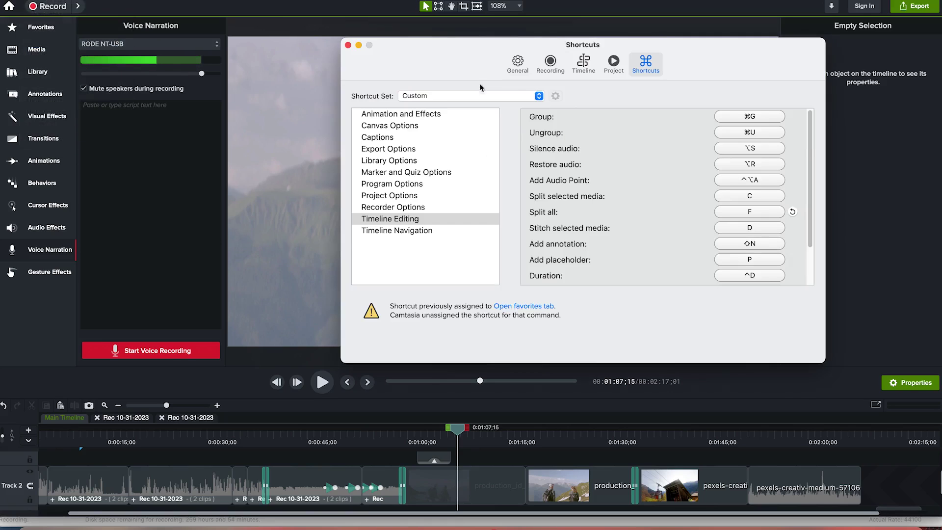
pyautogui.click(518, 62)
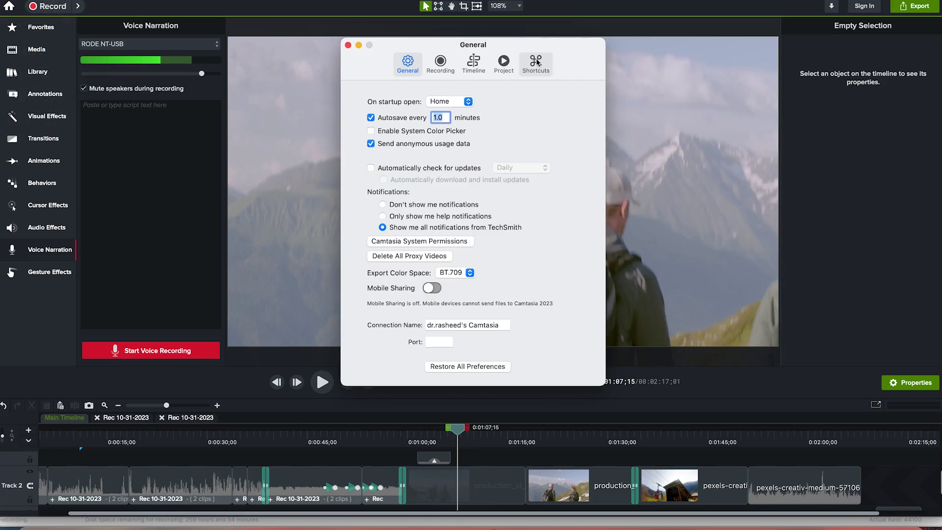
pyautogui.click(348, 45)
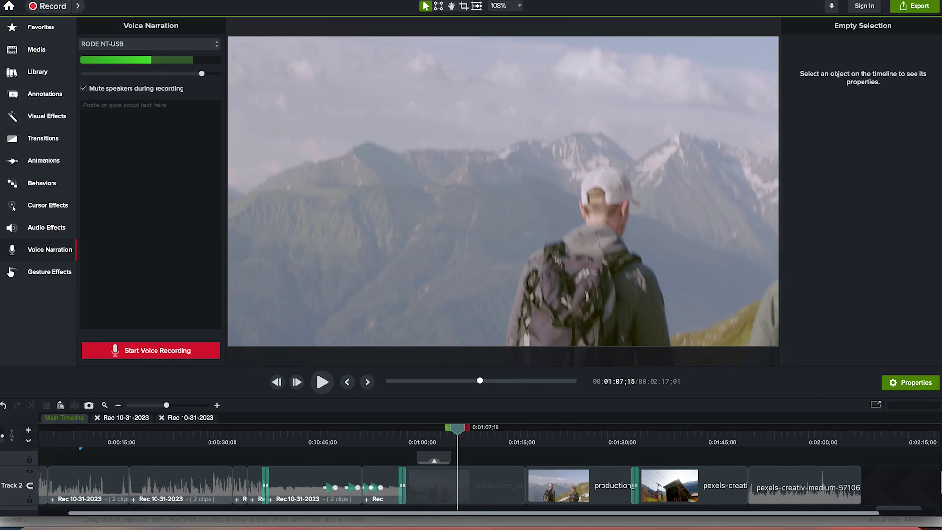
# Try the 1:1 Small (600x600) canvas dimensions in the project settings and look at the frame rate options
pyautogui.click(519, 6)
pyautogui.click(537, 196)
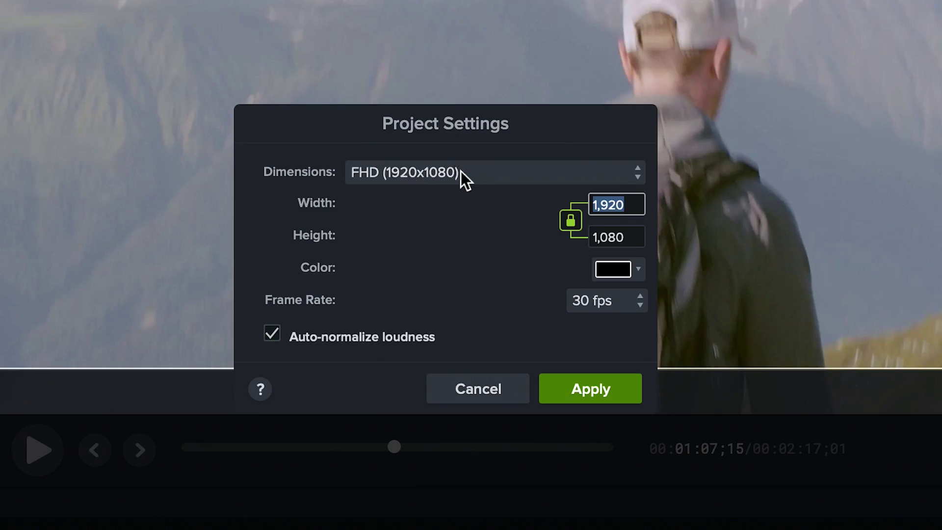
pyautogui.click(461, 170)
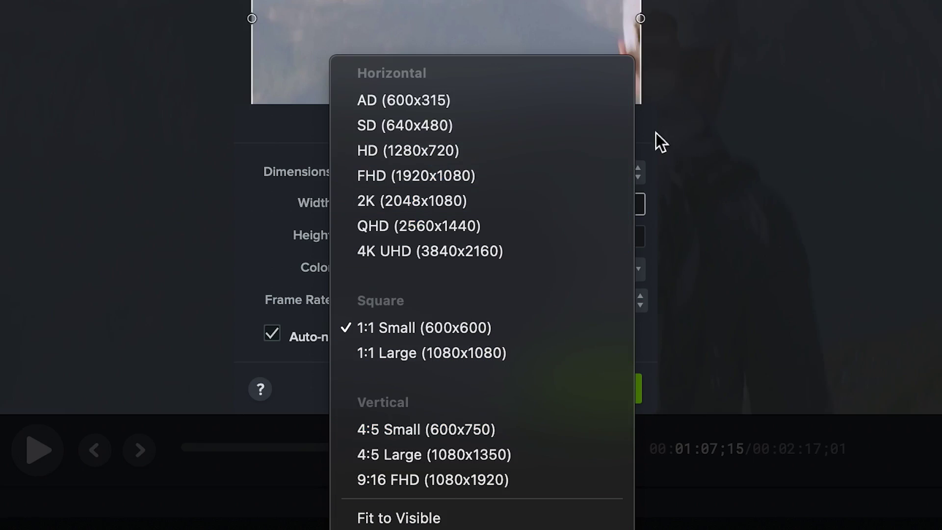
pyautogui.click(655, 131)
pyautogui.doubleClick(601, 204)
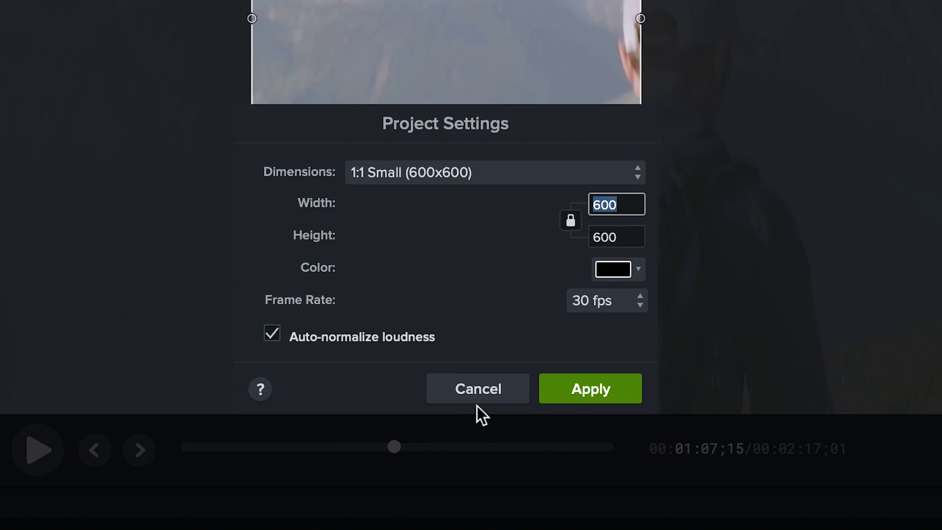
pyautogui.click(633, 299)
pyautogui.click(471, 290)
pyautogui.click(589, 388)
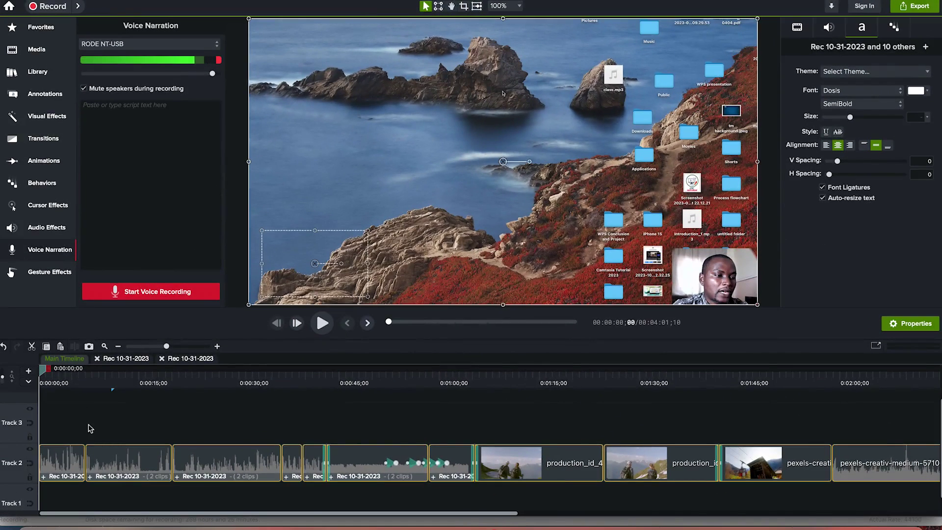
# Shift all timeline clips together about 4 seconds later, leaving an empty gap at the start
pyautogui.click(74, 423)
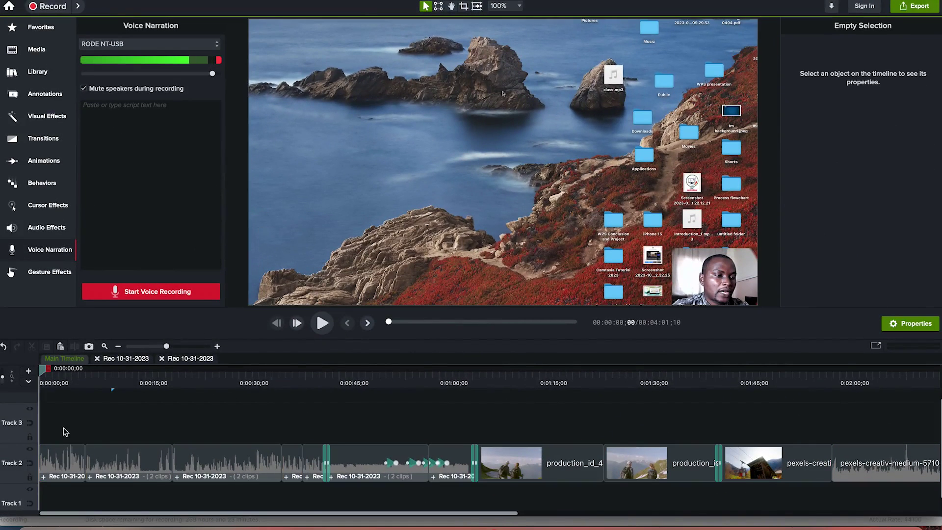
pyautogui.click(67, 450)
pyautogui.press('super+a')
pyautogui.moveTo(68, 464); pyautogui.dragTo(94, 464)
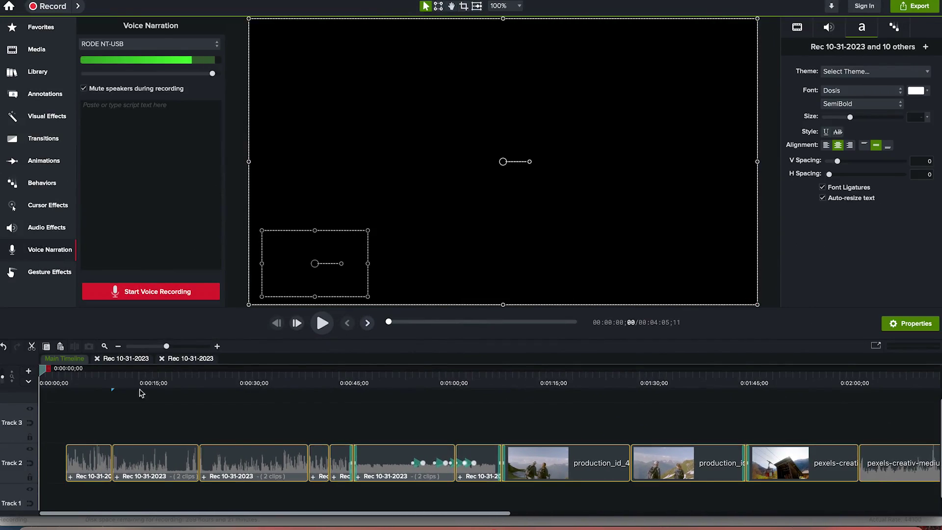
# Add the fourcornergradient dynamic background from the Camtasia 2023 library to a new track above the recordings
pyautogui.click(56, 94)
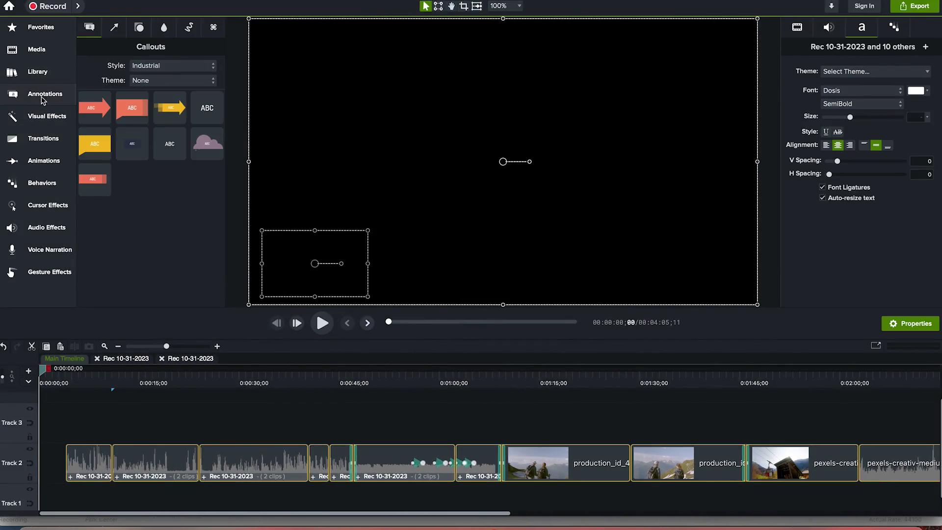
pyautogui.click(42, 72)
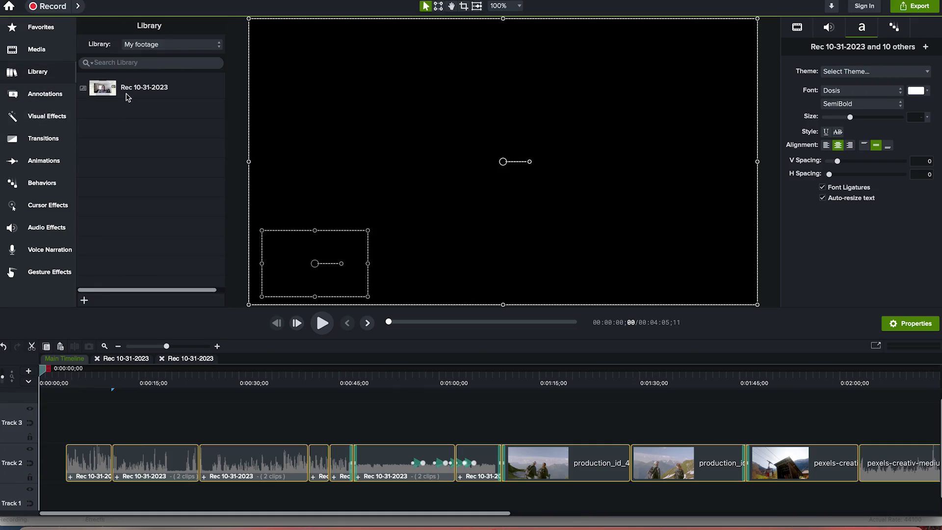
pyautogui.click(158, 45)
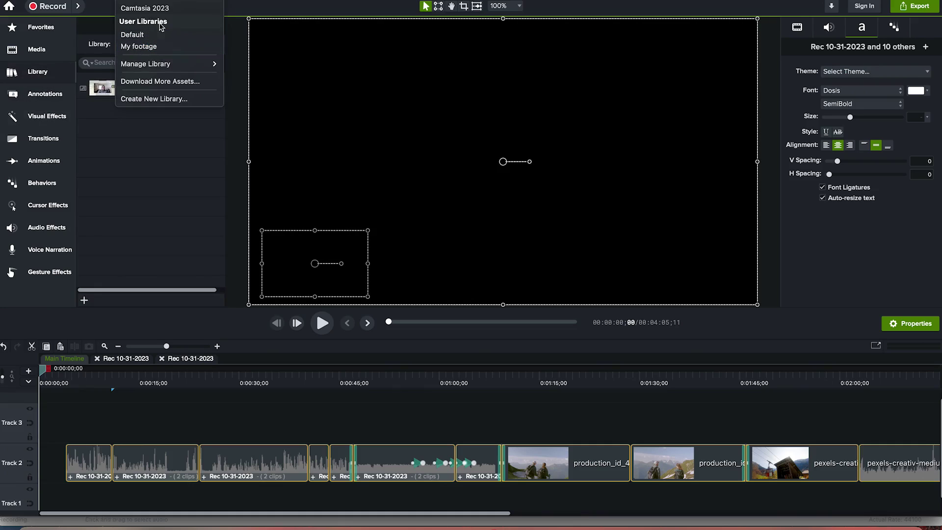
pyautogui.click(162, 7)
pyautogui.scroll(-5, 152, 216)
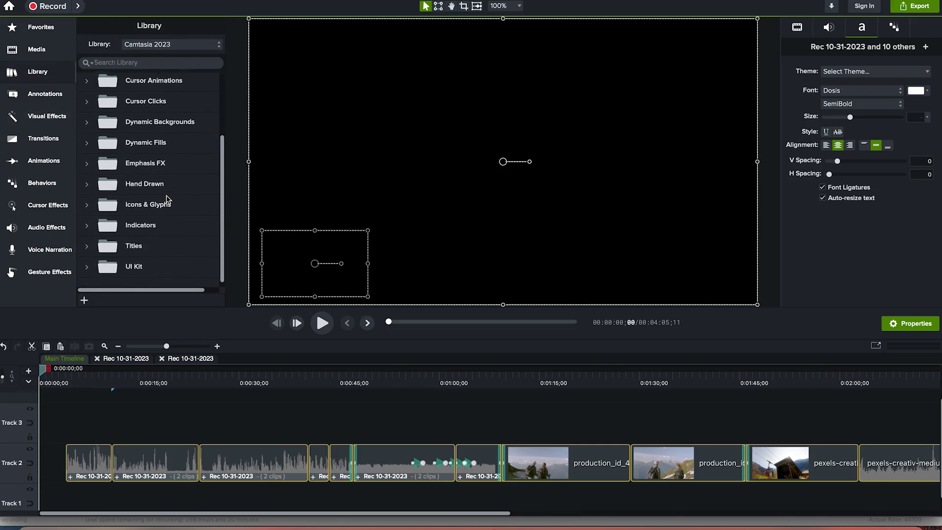
pyautogui.click(87, 123)
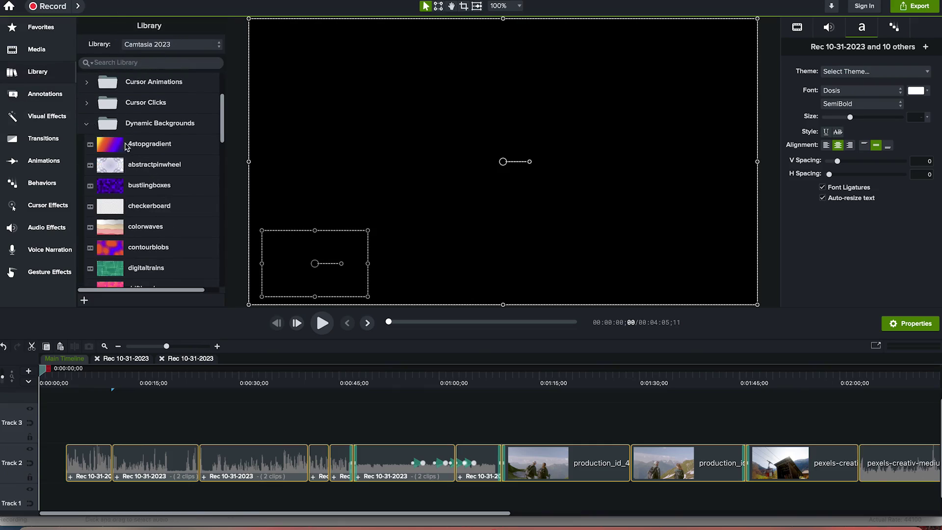
pyautogui.moveTo(134, 148); pyautogui.dragTo(63, 419)
# Align the gradient clip with the timeline start, trim its end to where the first recording begins, and return the playhead to 0:00:00;00
pyautogui.moveTo(30, 425); pyautogui.dragTo(34, 425)
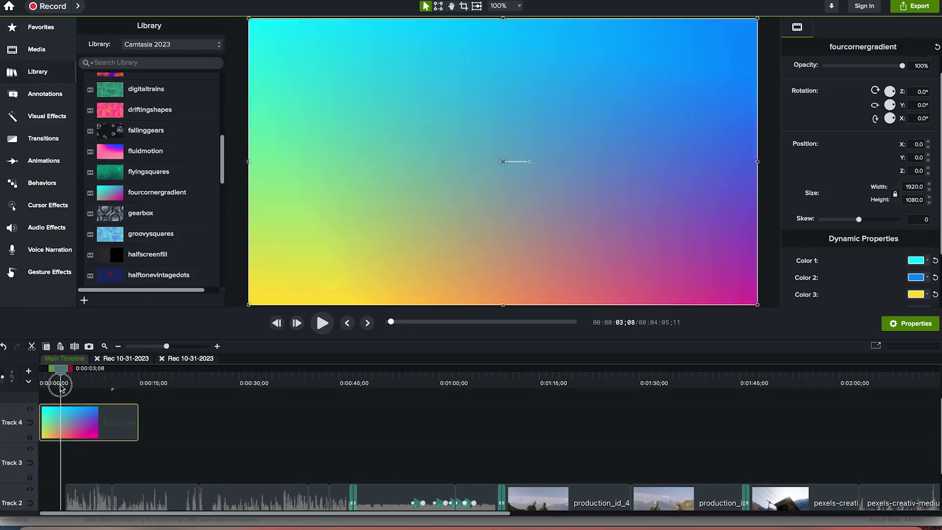
pyautogui.moveTo(136, 425); pyautogui.dragTo(64, 417)
pyautogui.moveTo(58, 371); pyautogui.dragTo(34, 371)
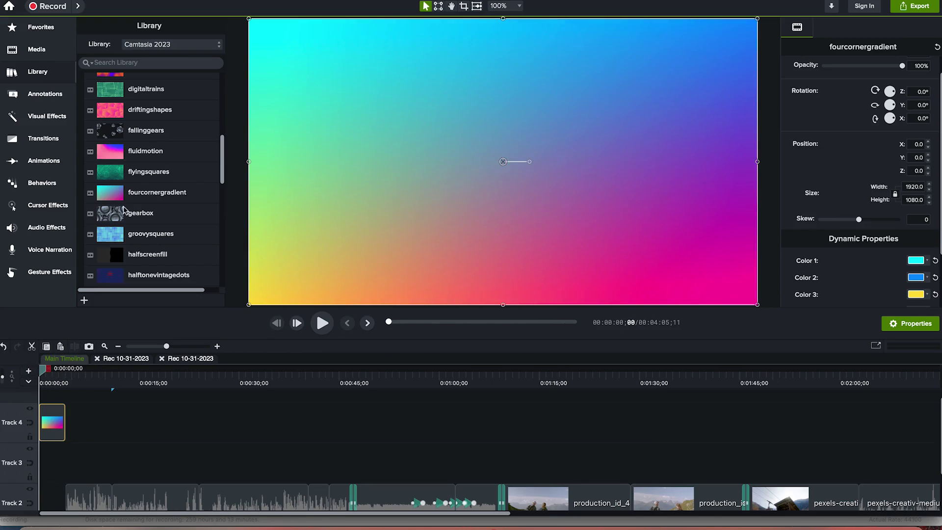
# Add the Big Type 1 title from the library on a track above the gradient at the timeline start and preview it at 0:00:01;03
pyautogui.scroll(10, 147, 162)
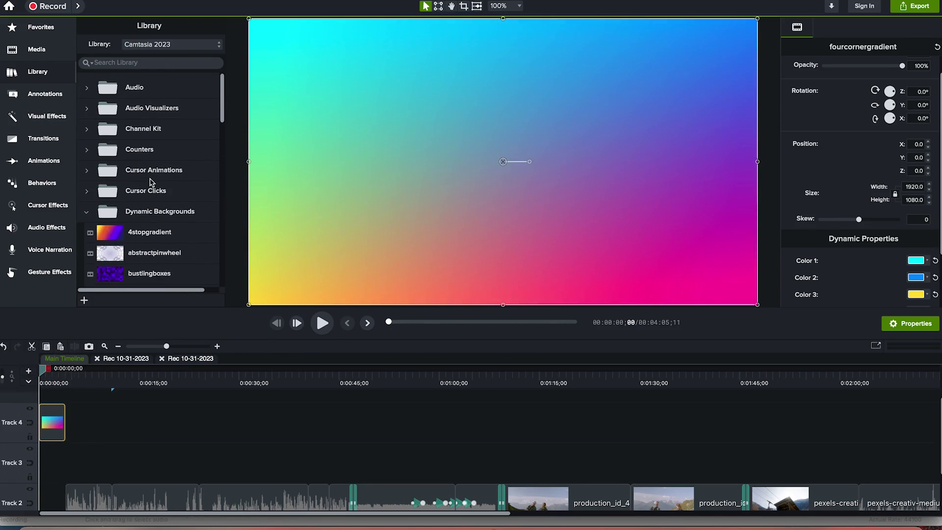
pyautogui.click(88, 212)
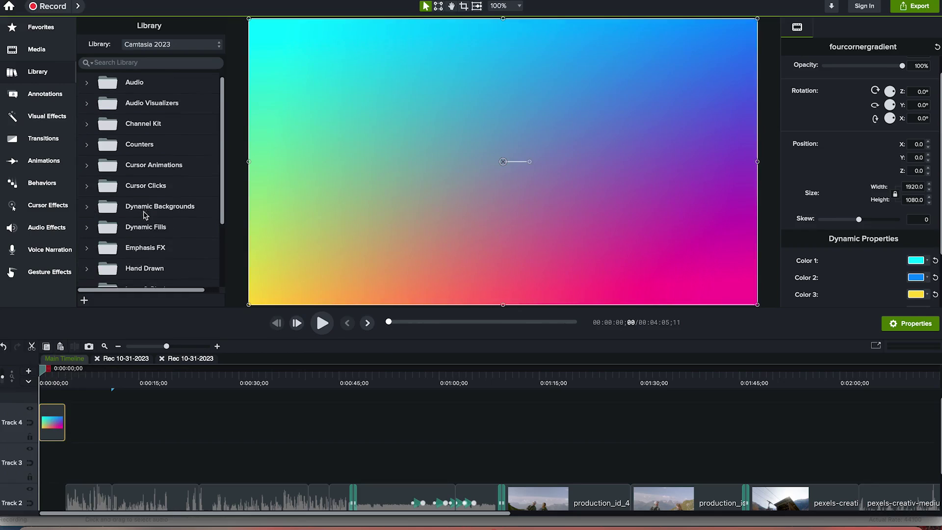
pyautogui.scroll(-5, 142, 211)
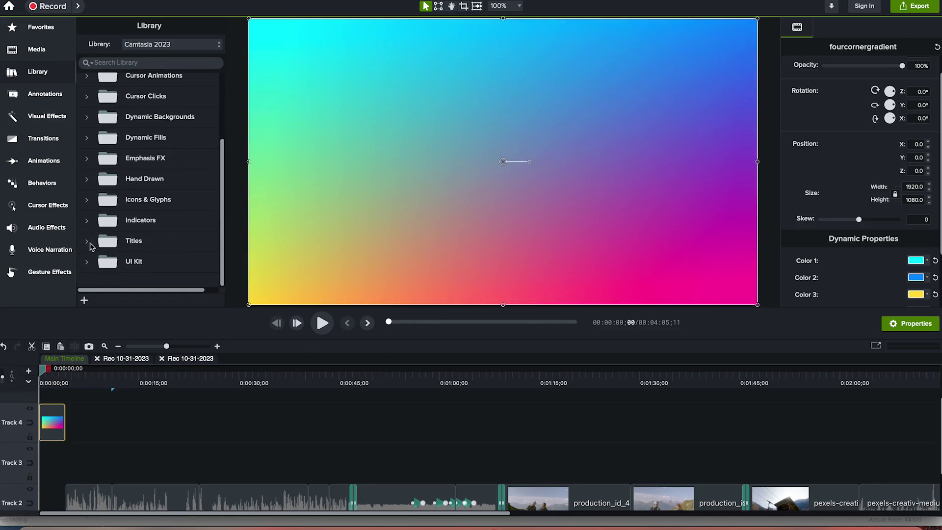
pyautogui.click(86, 243)
pyautogui.scroll(-3, 144, 162)
pyautogui.moveTo(150, 144); pyautogui.dragTo(76, 438)
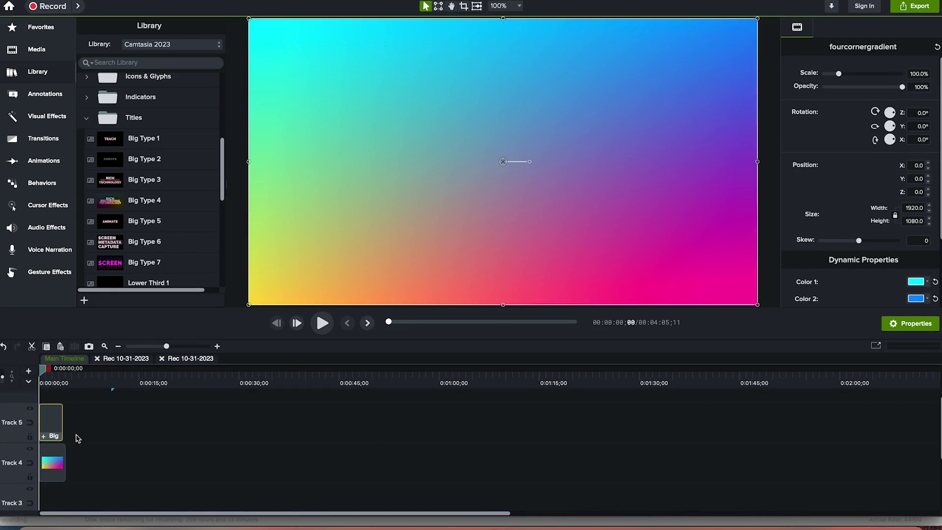
pyautogui.click(46, 377)
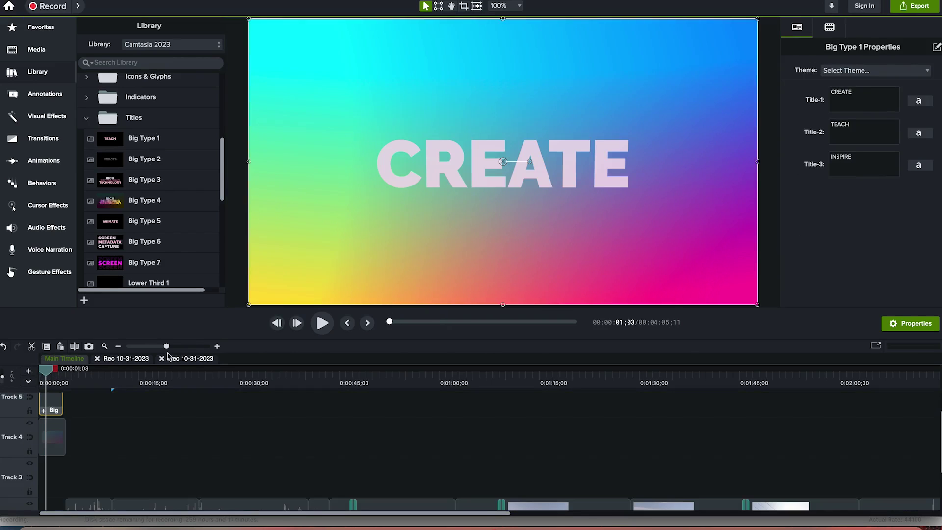
# Set the Big Type 1 title texts to "Welcome", "To" and "My Channel"
pyautogui.click(877, 96)
pyautogui.press('super+a')
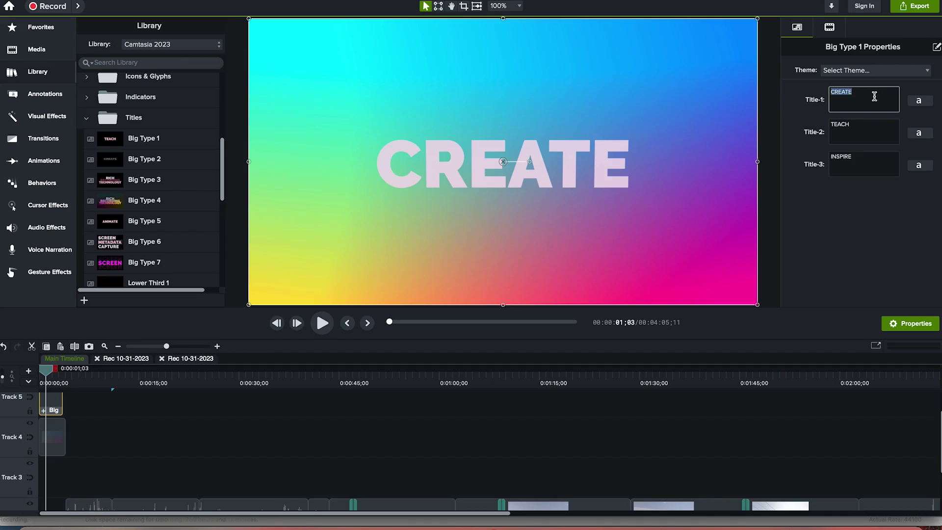
pyautogui.write('Welcome')
pyautogui.press('Tab')
pyautogui.write('To')
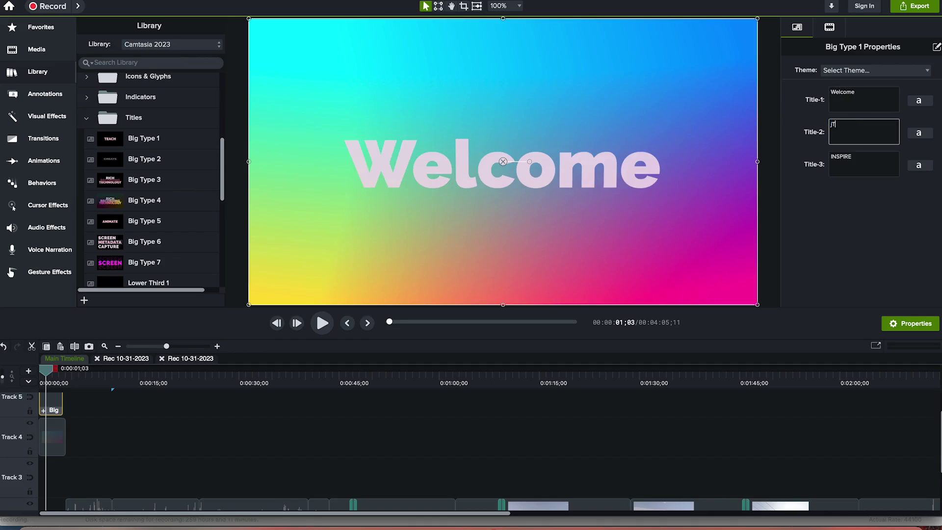
pyautogui.press('Tab')
pyautogui.write('My Chan')
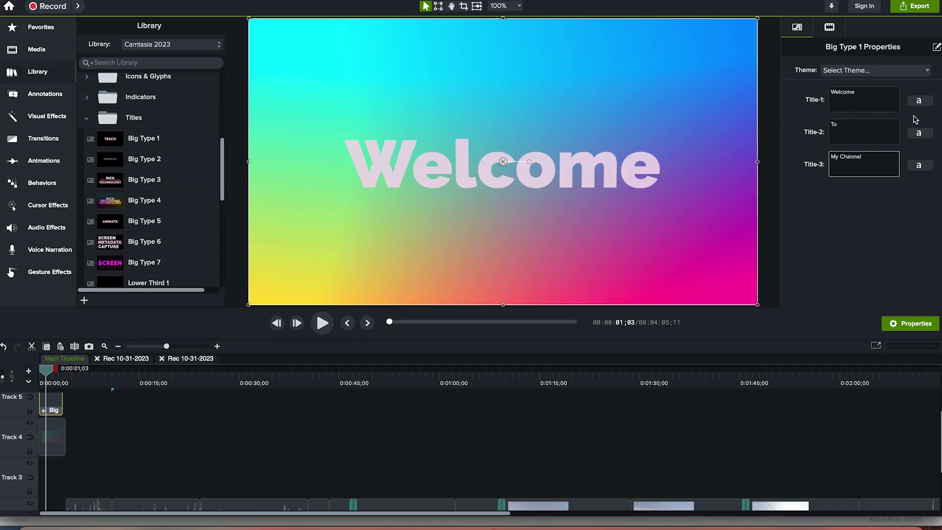
# Reduce the third title's font size to 218 and play the intro from the timeline start to check it
pyautogui.click(918, 167)
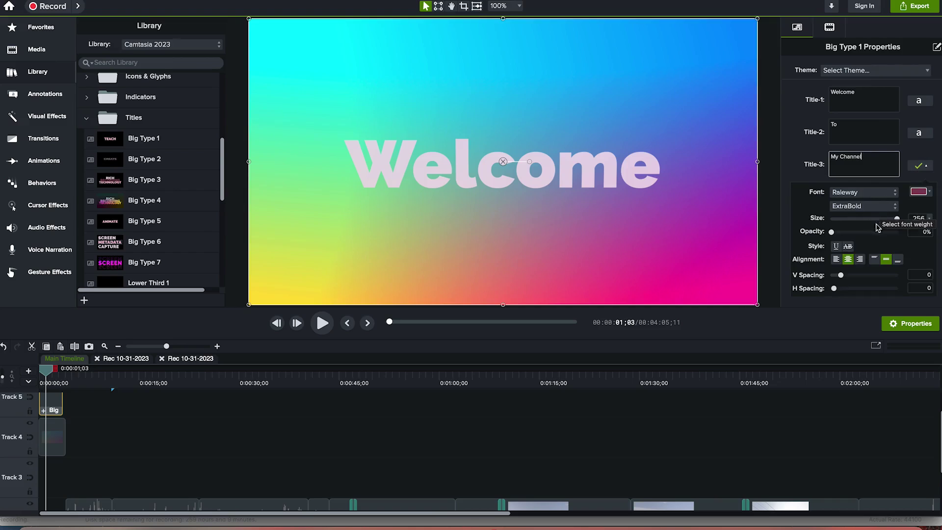
pyautogui.moveTo(897, 219); pyautogui.dragTo(886, 220)
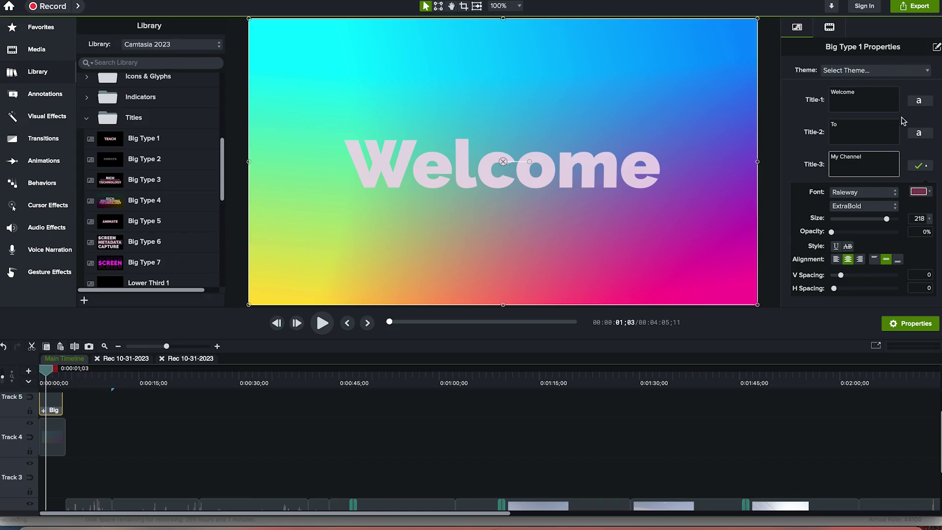
pyautogui.moveTo(45, 369); pyautogui.dragTo(14, 364)
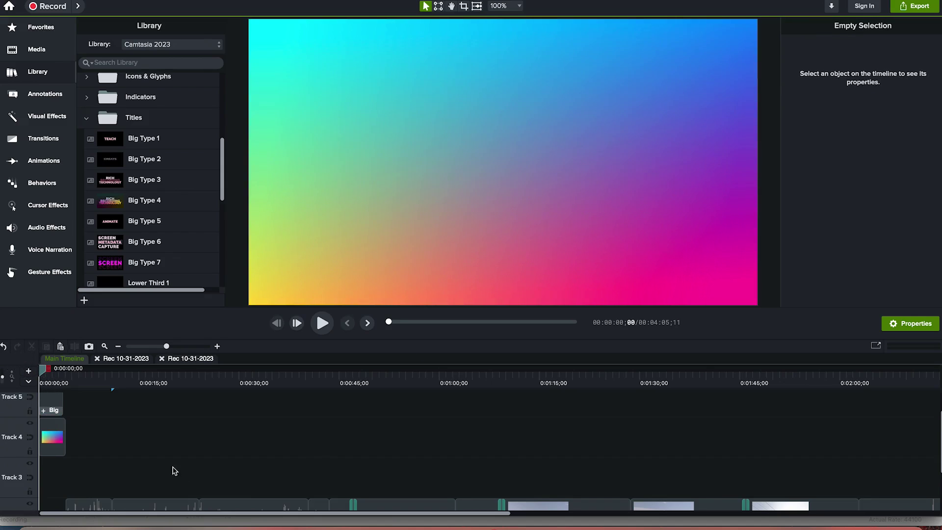
pyautogui.press('space')
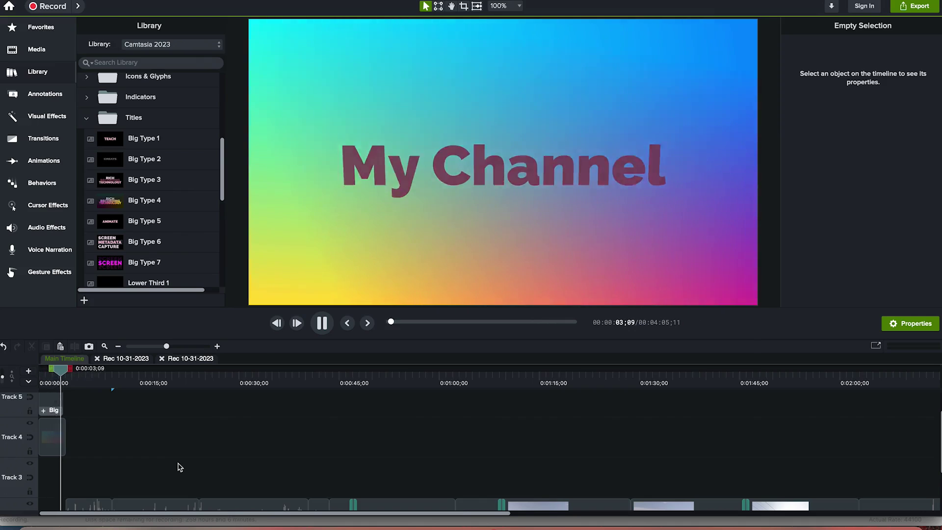
pyautogui.press('space')
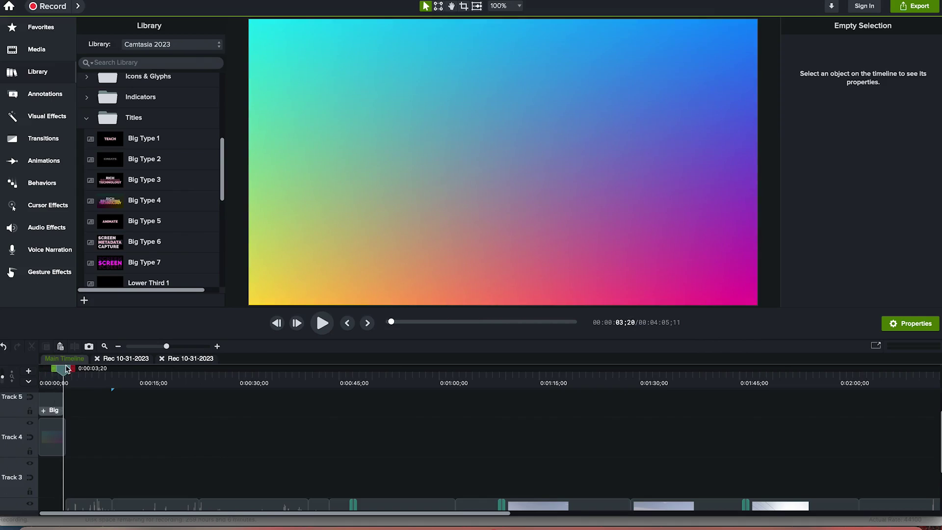
# Move the title down to Track 3 and the gradient clip to Track 2, directly before the first recording
pyautogui.click(43, 183)
pyautogui.click(44, 161)
pyautogui.click(44, 140)
pyautogui.scroll(-2, 90, 461)
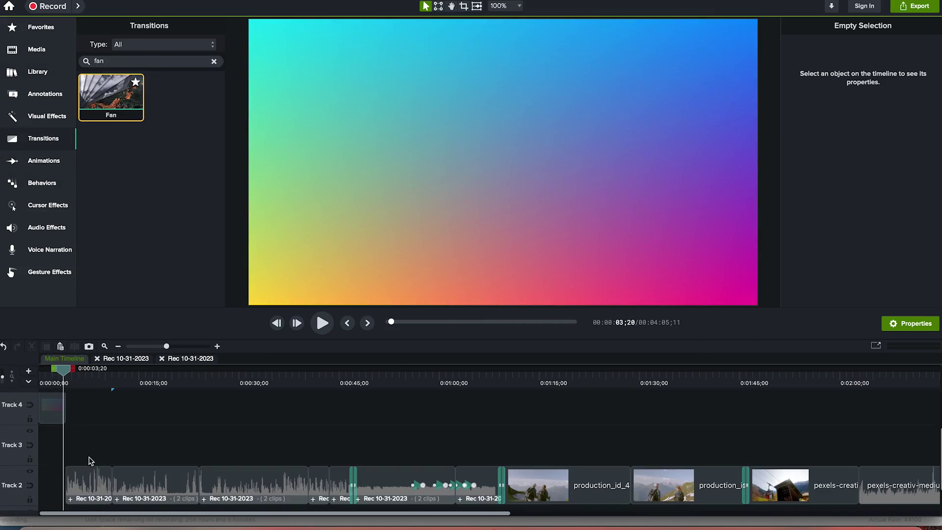
pyautogui.scroll(2, 84, 441)
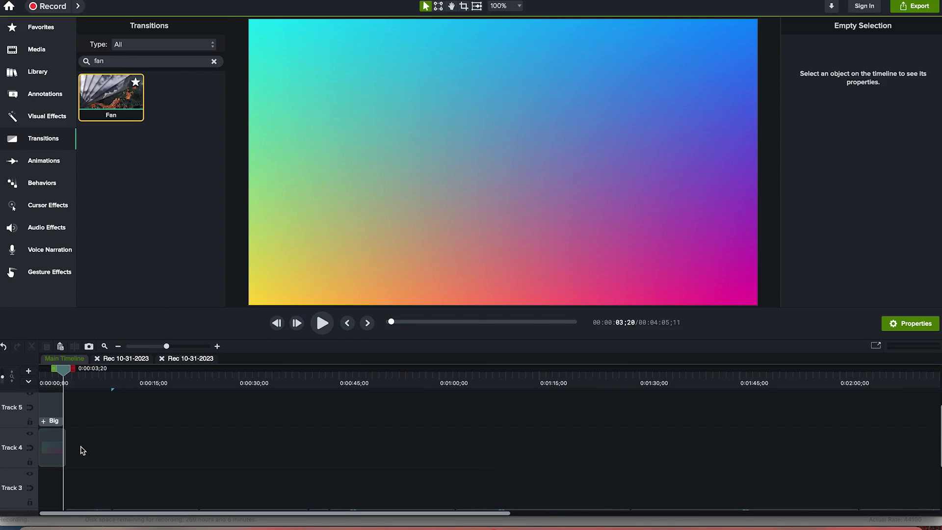
pyautogui.moveTo(81, 447); pyautogui.dragTo(46, 412)
pyautogui.moveTo(43, 464); pyautogui.dragTo(47, 484)
pyautogui.click(93, 428)
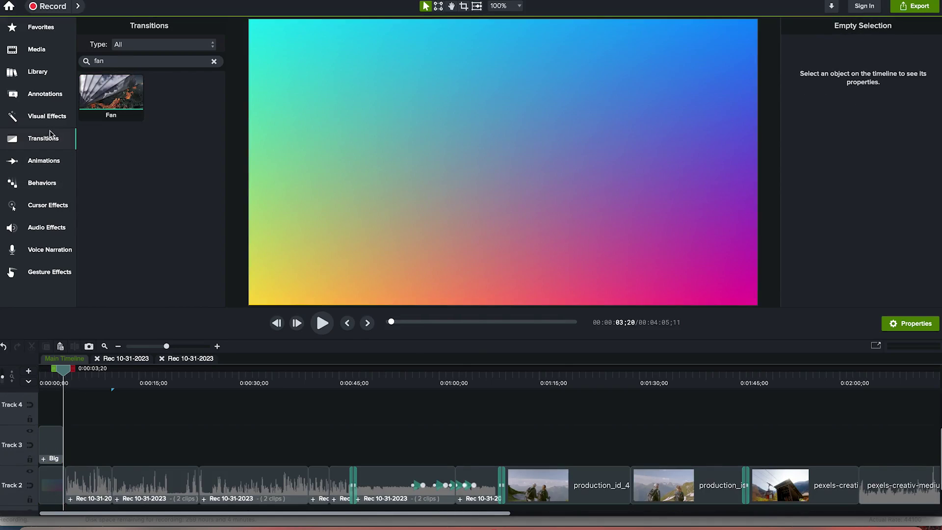
# Add the Arrow Slice transition between the gradient clip and the first recording and preview it
pyautogui.click(214, 61)
pyautogui.moveTo(119, 164)
pyautogui.mouseDown()
pyautogui.moveTo(90, 454)
pyautogui.moveTo(67, 485)
pyautogui.mouseUp()
pyautogui.moveTo(65, 367); pyautogui.dragTo(64, 366)
pyautogui.press('space')
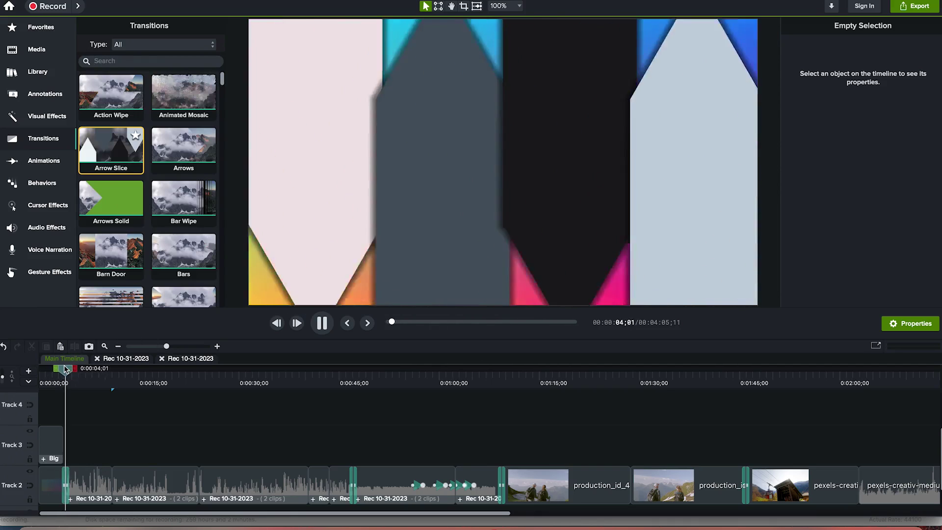
pyautogui.press('space')
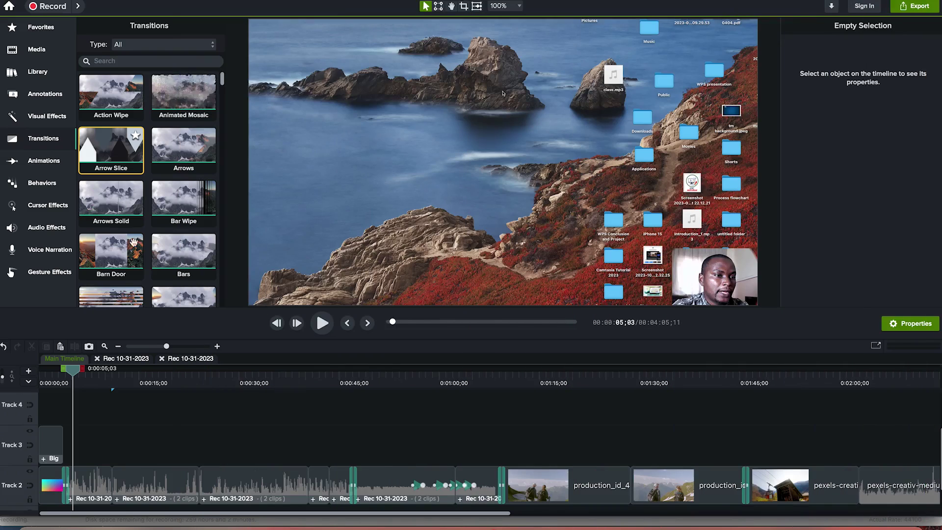
# Open the project's media bin at its audio files
pyautogui.scroll(-2, 111, 199)
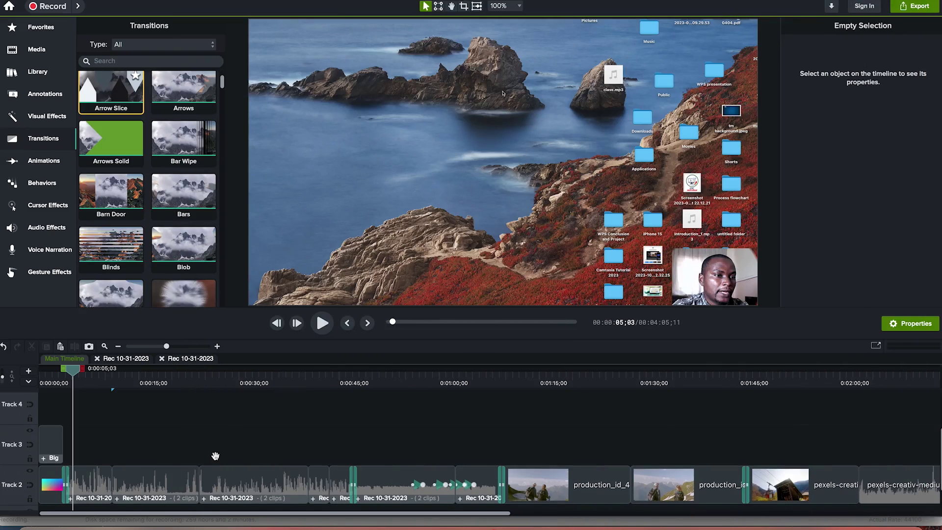
pyautogui.click(41, 52)
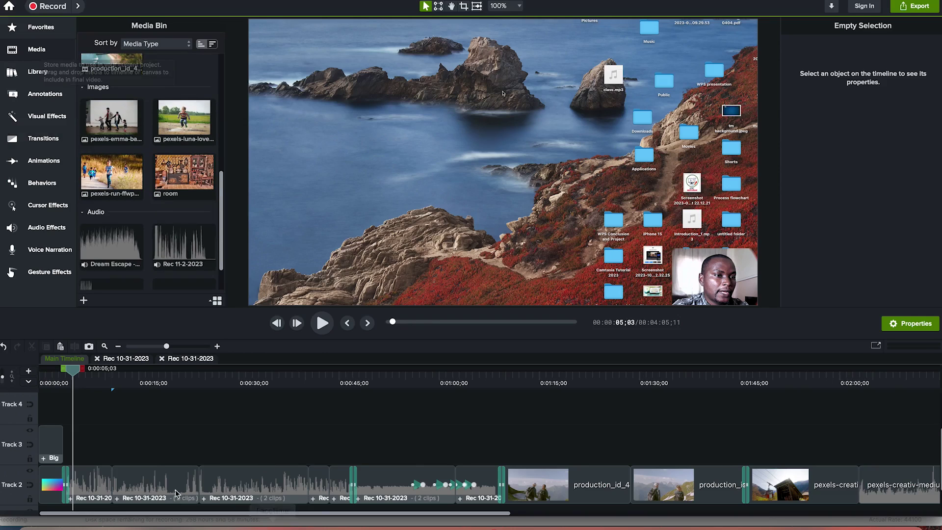
pyautogui.scroll(-2, 69, 486)
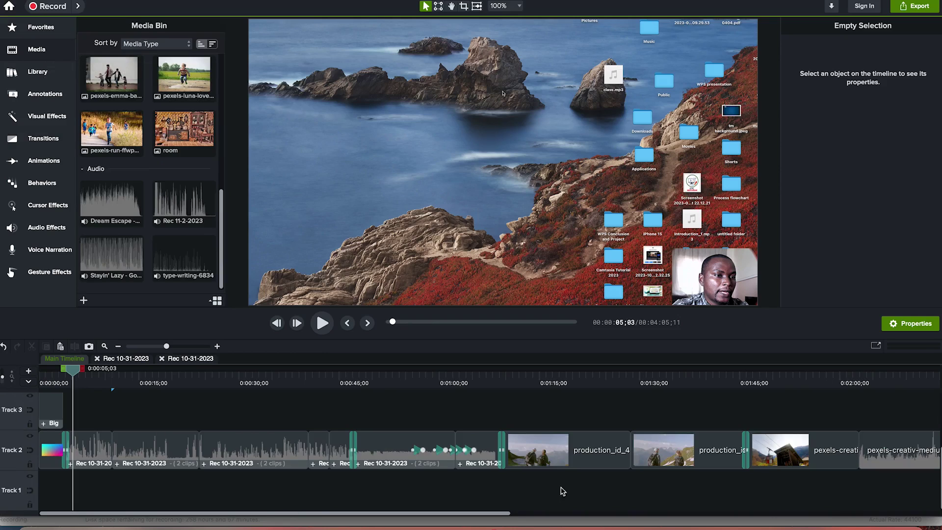
pyautogui.rightClick(5, 478)
pyautogui.moveTo(53, 361)
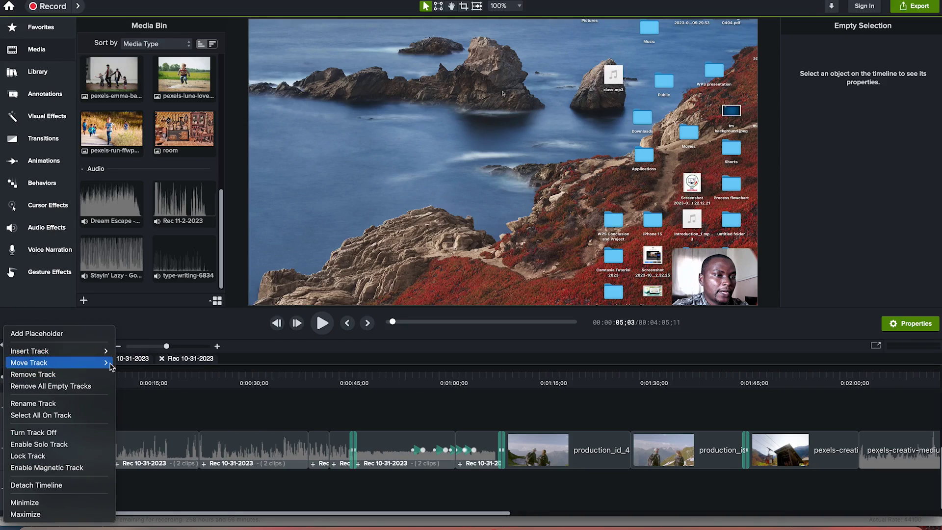
pyautogui.moveTo(82, 350)
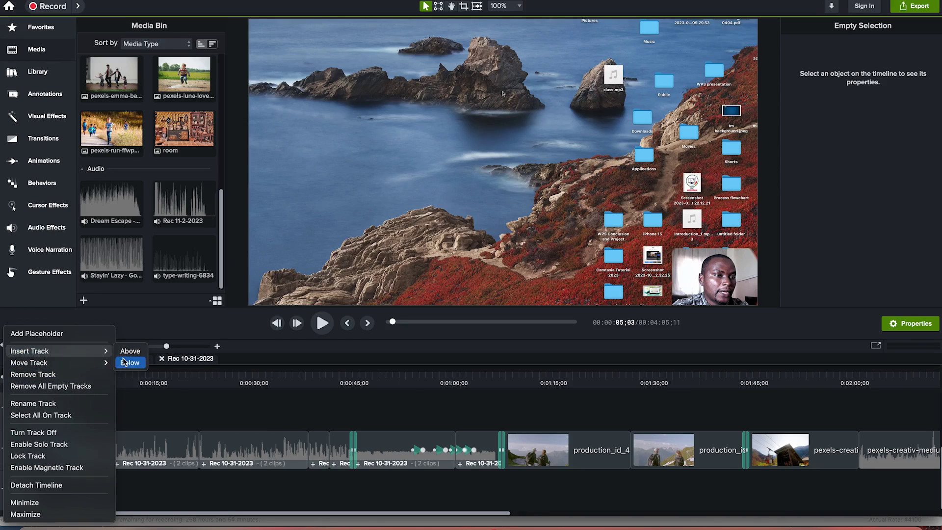
pyautogui.click(218, 502)
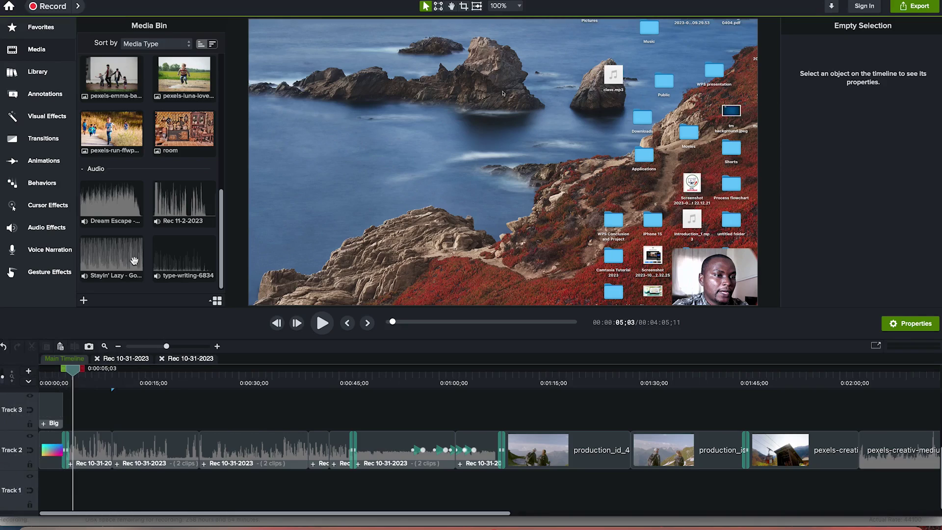
# Place Dream Escape - The Tides on Track 1 from the timeline start and give it a fade-in of about 11 seconds
pyautogui.moveTo(116, 209); pyautogui.dragTo(153, 473)
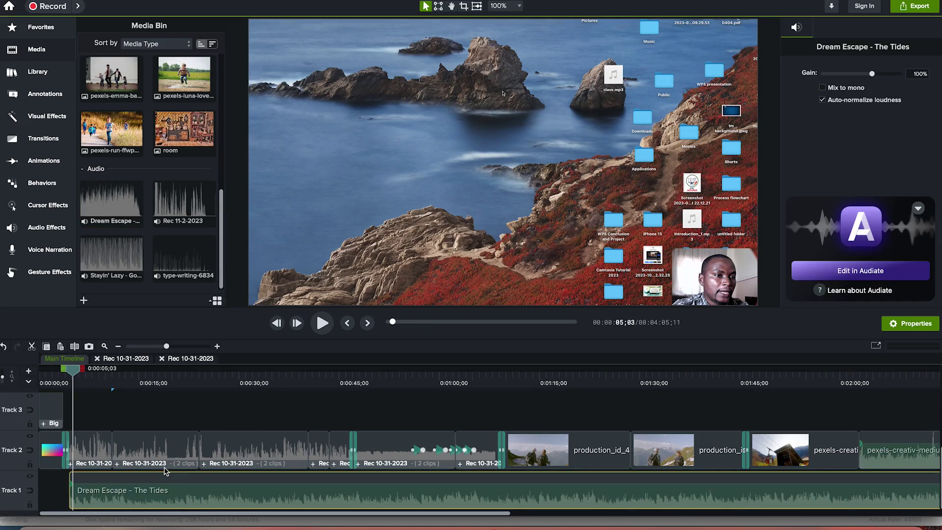
pyautogui.moveTo(242, 497); pyautogui.dragTo(174, 495)
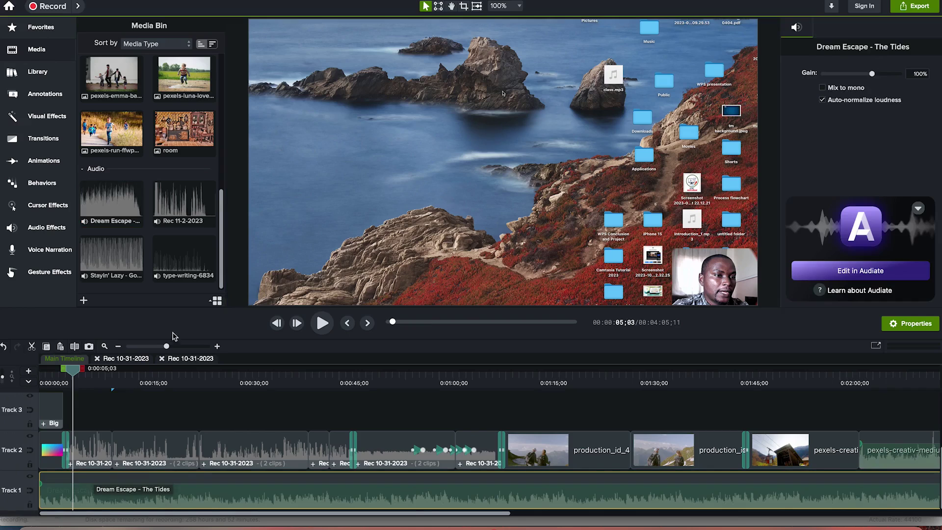
pyautogui.click(37, 229)
pyautogui.moveTo(121, 190); pyautogui.dragTo(85, 486)
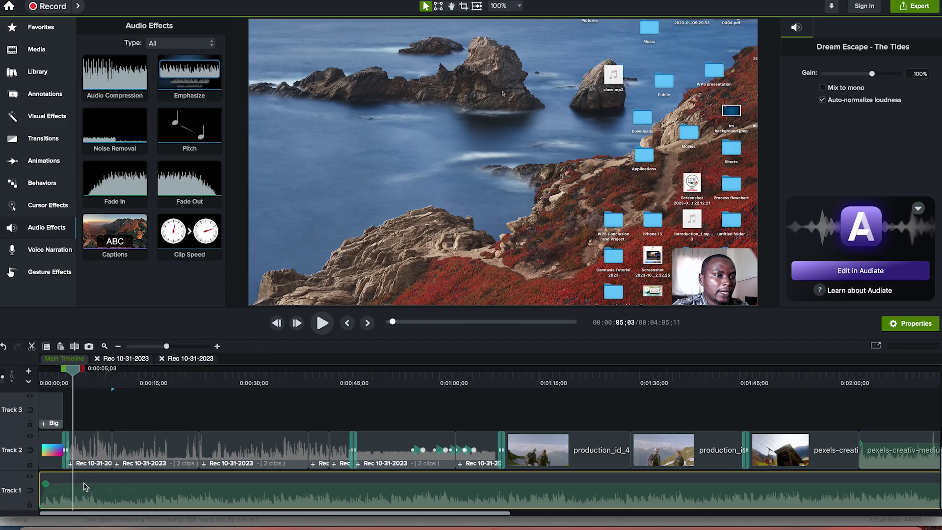
pyautogui.click(60, 492)
pyautogui.moveTo(60, 492); pyautogui.dragTo(111, 495)
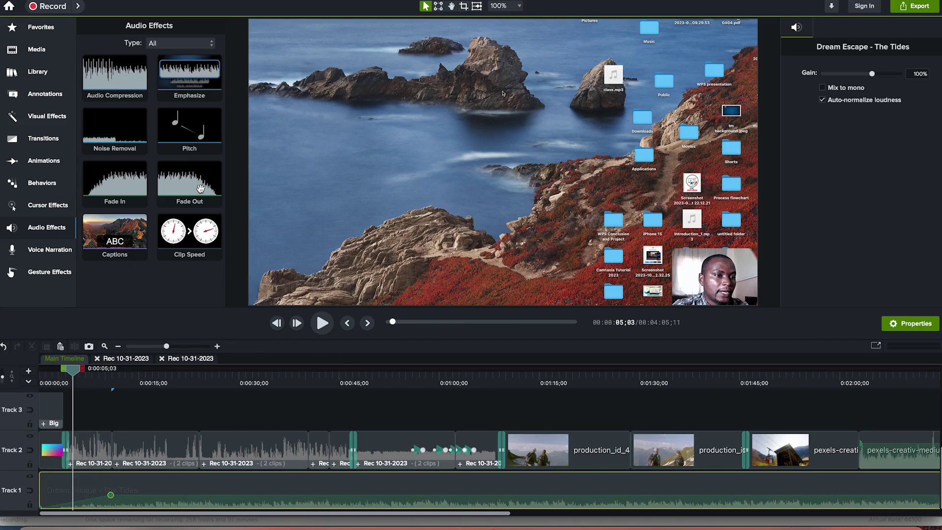
# Trim the end of the Dream Escape music to match the last clip on Track 2 and add a fade-out
pyautogui.click(104, 347)
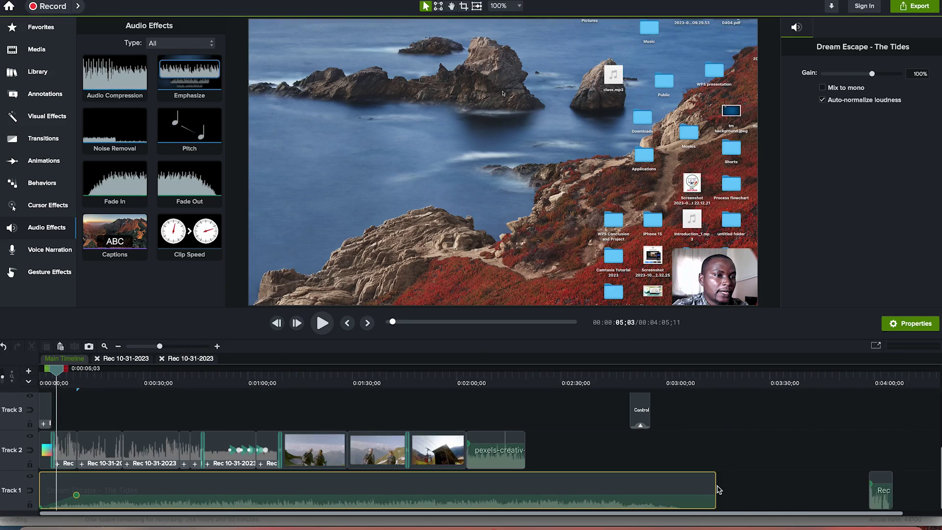
pyautogui.moveTo(714, 487); pyautogui.dragTo(524, 475)
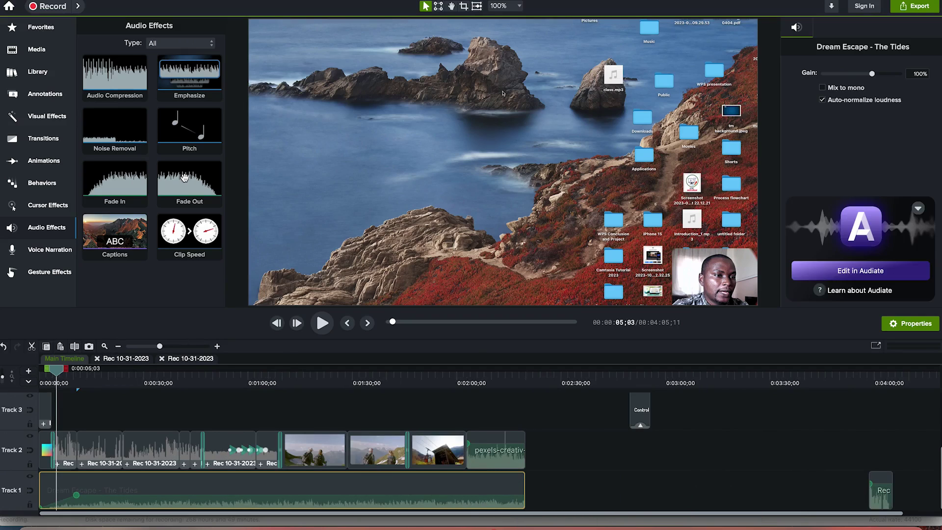
pyautogui.moveTo(187, 185); pyautogui.dragTo(495, 495)
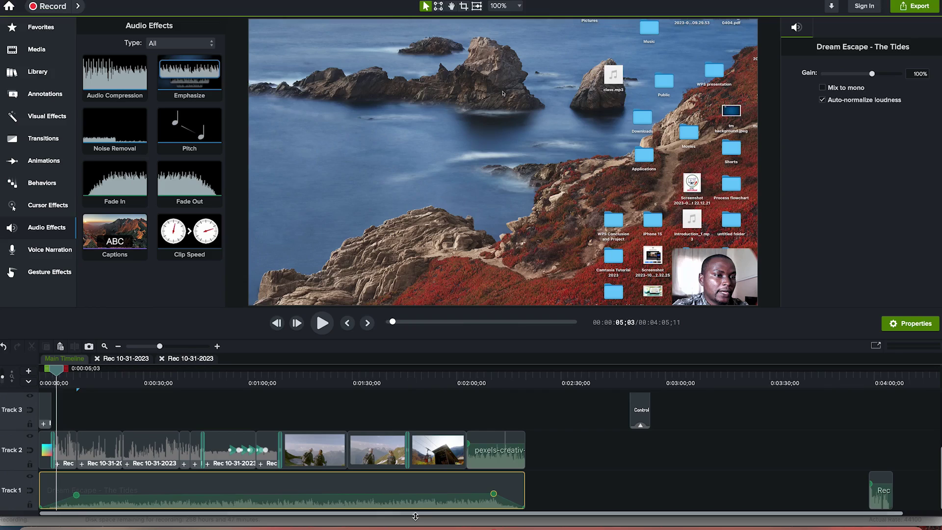
# Add four volume points to the music, raising it between about 1:03 and 1:32 and lowering it to about 37% on both sides
pyautogui.click(353, 500)
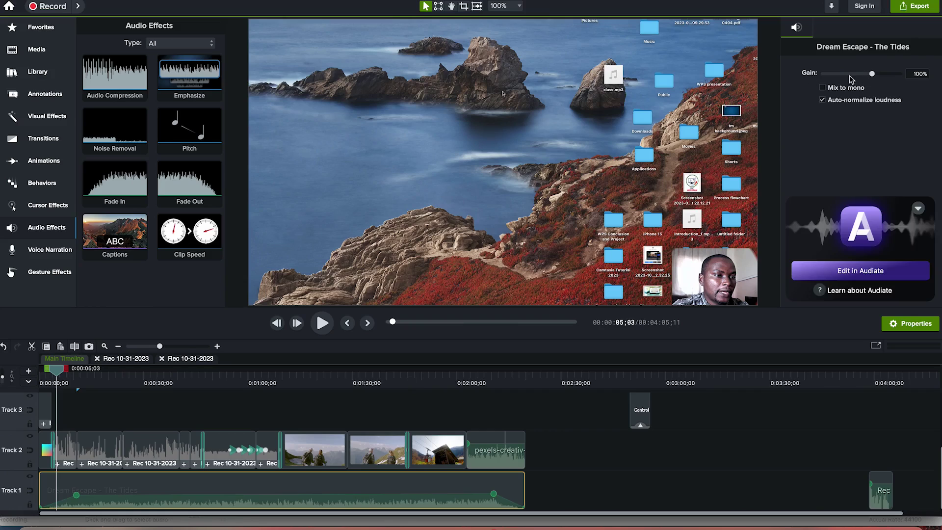
pyautogui.click(360, 493)
pyautogui.moveTo(360, 495); pyautogui.dragTo(360, 495)
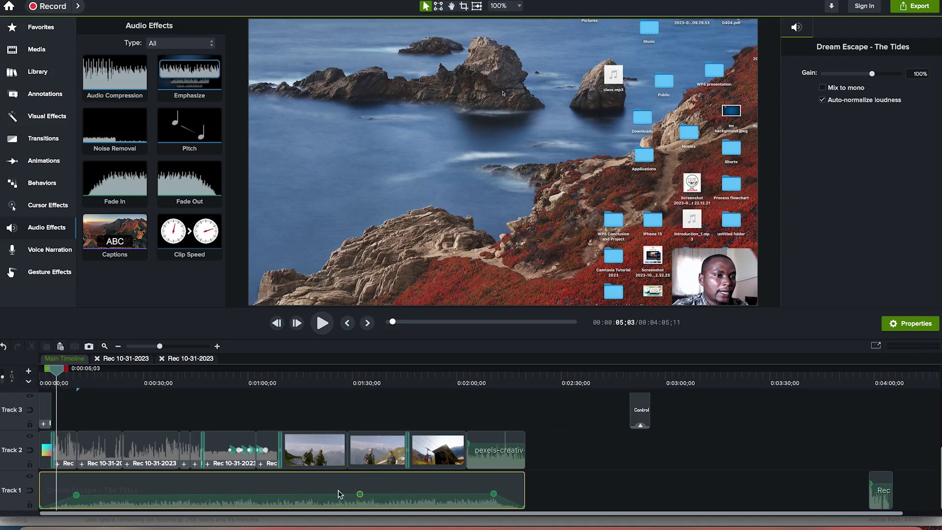
pyautogui.doubleClick(259, 496)
pyautogui.moveTo(343, 496); pyautogui.dragTo(372, 499)
pyautogui.doubleClick(380, 489)
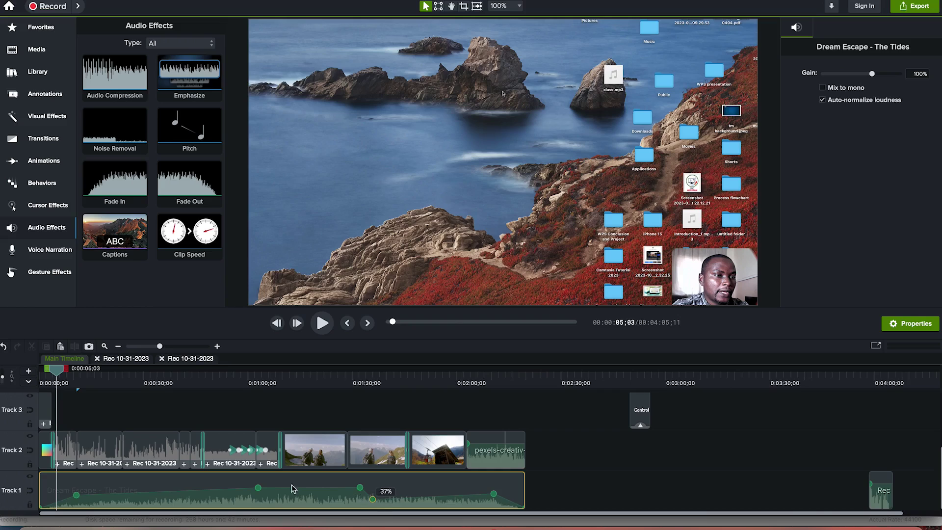
pyautogui.doubleClick(230, 489)
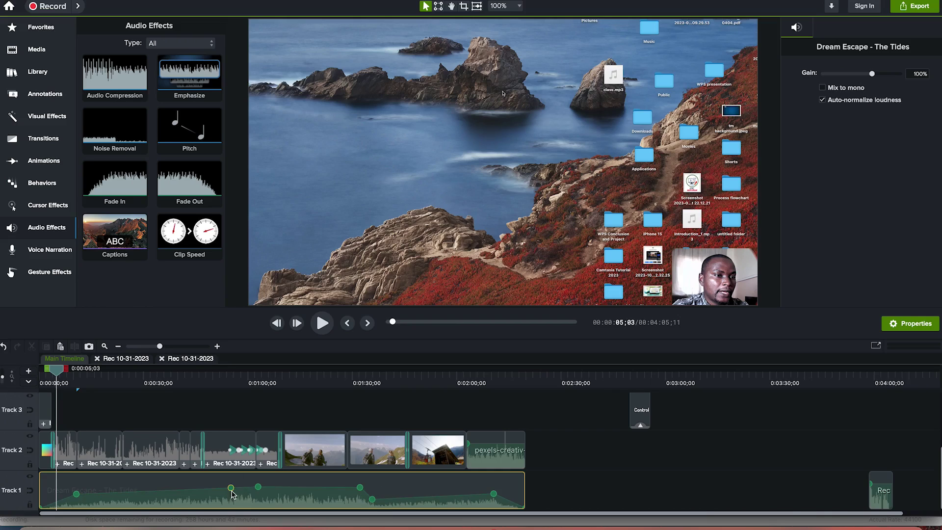
pyautogui.moveTo(231, 490); pyautogui.dragTo(240, 500)
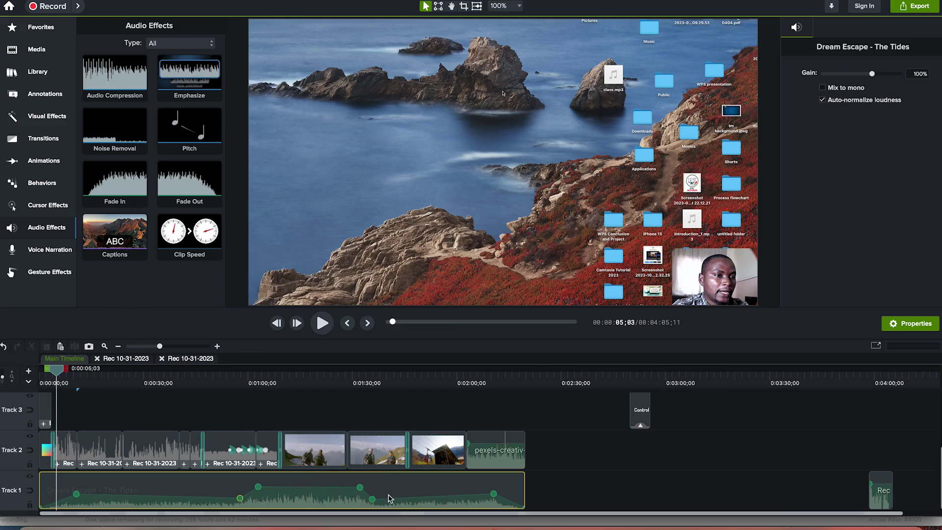
# Apply the Clip Speed effect to the Dream Escape music and shorten its duration to play it faster
pyautogui.moveTo(191, 255); pyautogui.dragTo(328, 504)
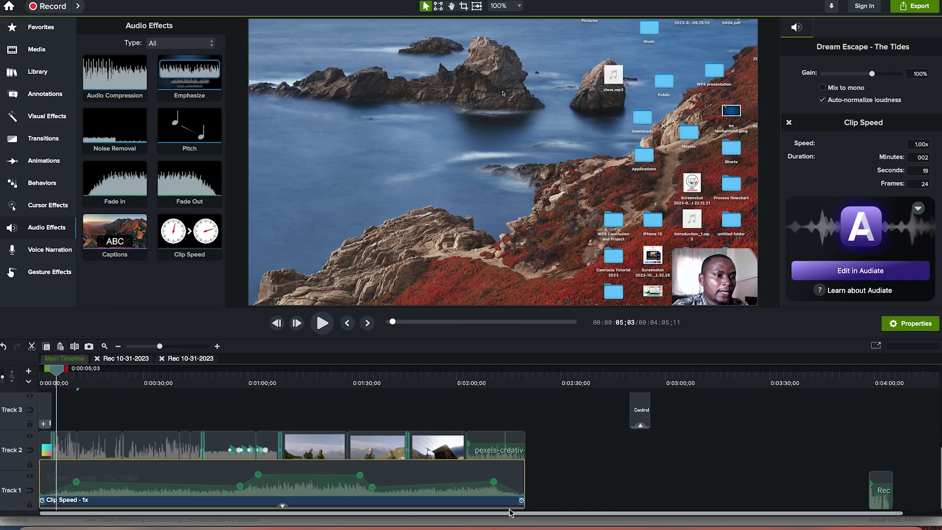
pyautogui.moveTo(522, 502); pyautogui.dragTo(334, 498)
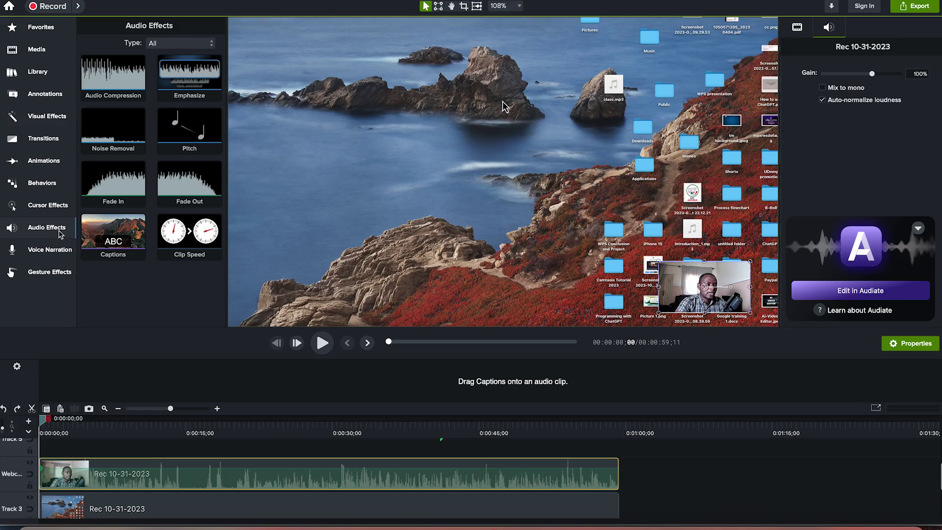
# Apply the Captions effect to the Rec 10-31-2023 webcam clip
pyautogui.click(108, 237)
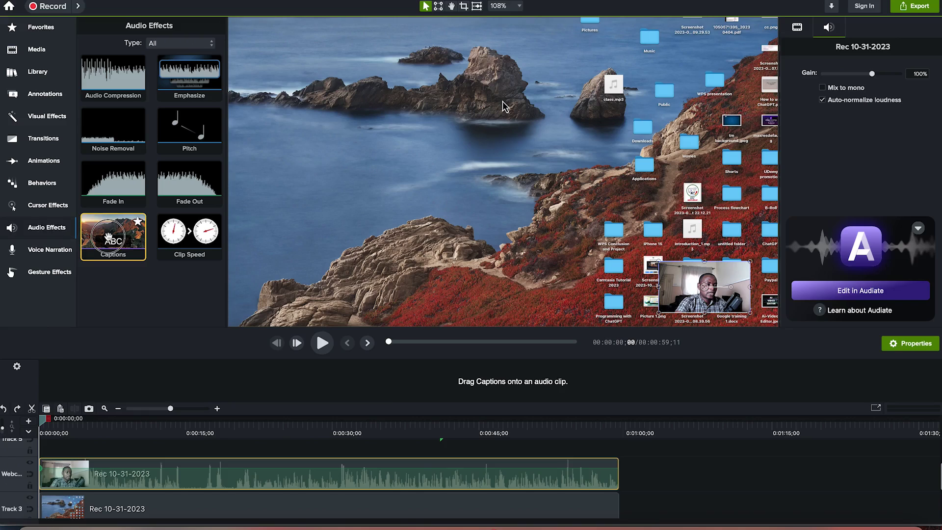
pyautogui.moveTo(108, 237); pyautogui.dragTo(96, 474)
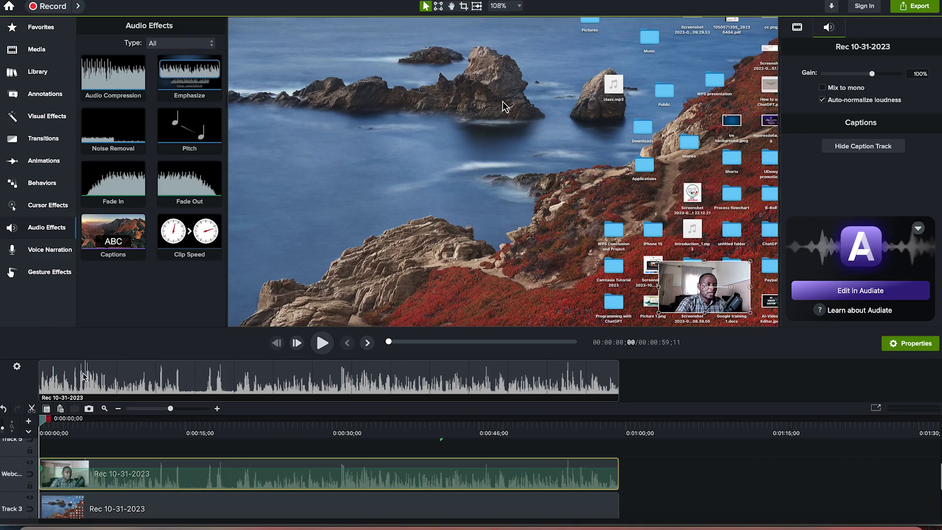
# Set the caption segment starting at 0:00:04;00 on the webcam clip to a duration of 2.9 s
pyautogui.click(84, 377)
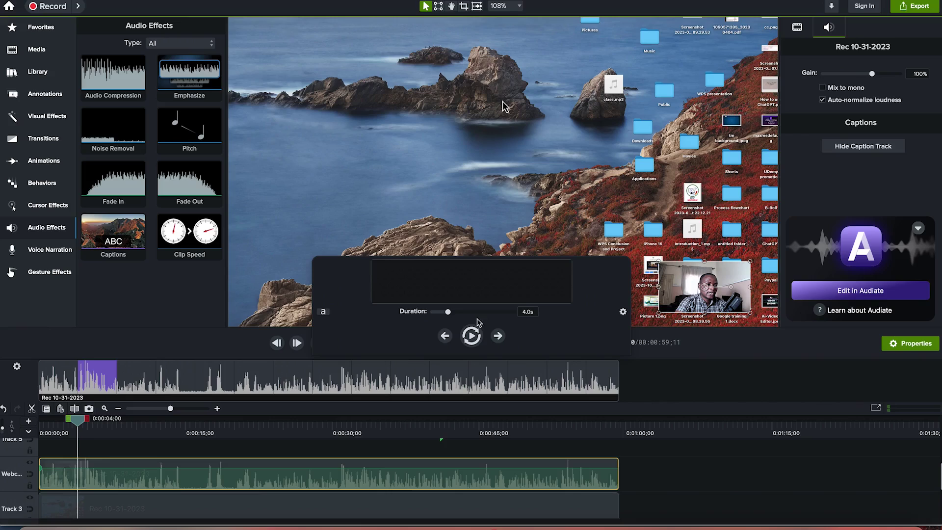
pyautogui.moveTo(448, 312); pyautogui.dragTo(439, 313)
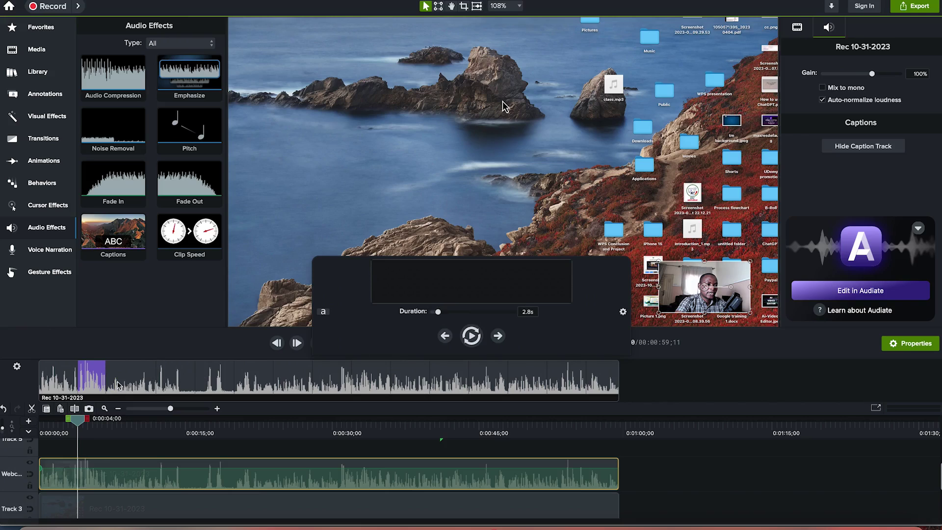
pyautogui.click(103, 373)
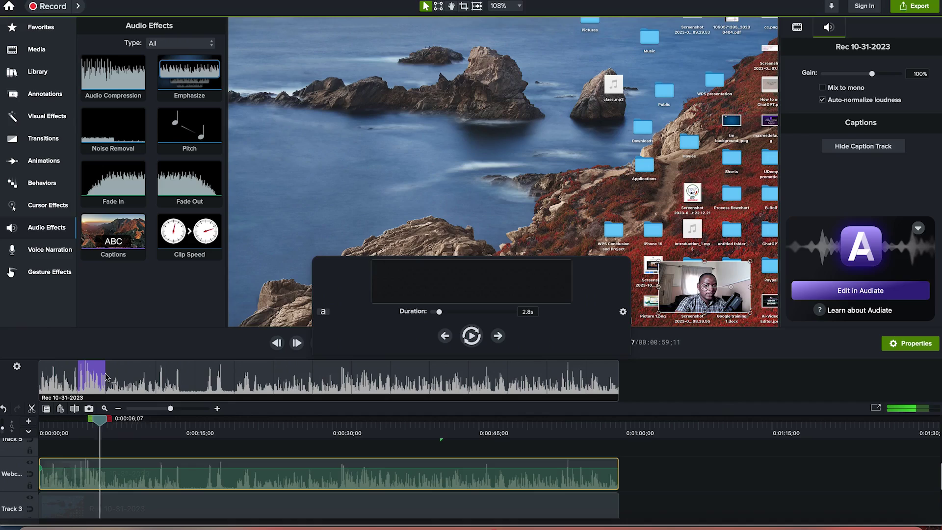
pyautogui.moveTo(105, 376); pyautogui.dragTo(191, 381)
pyautogui.moveTo(121, 378); pyautogui.dragTo(107, 374)
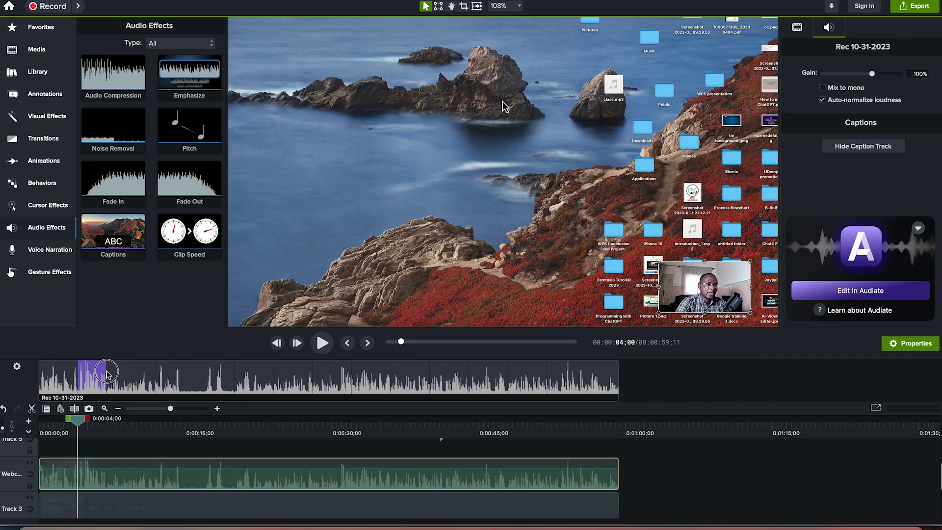
pyautogui.moveTo(108, 375); pyautogui.dragTo(109, 377)
# Enter "So lets say we can move around across this" as the text of the caption starting at 0:00:04;00
pyautogui.click(98, 376)
pyautogui.doubleClick(97, 376)
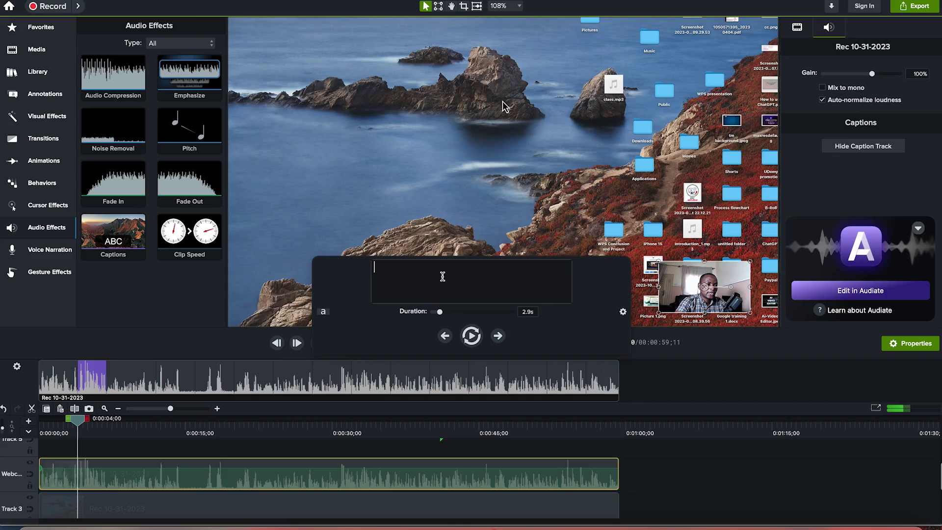
pyautogui.write('So lets say we can')
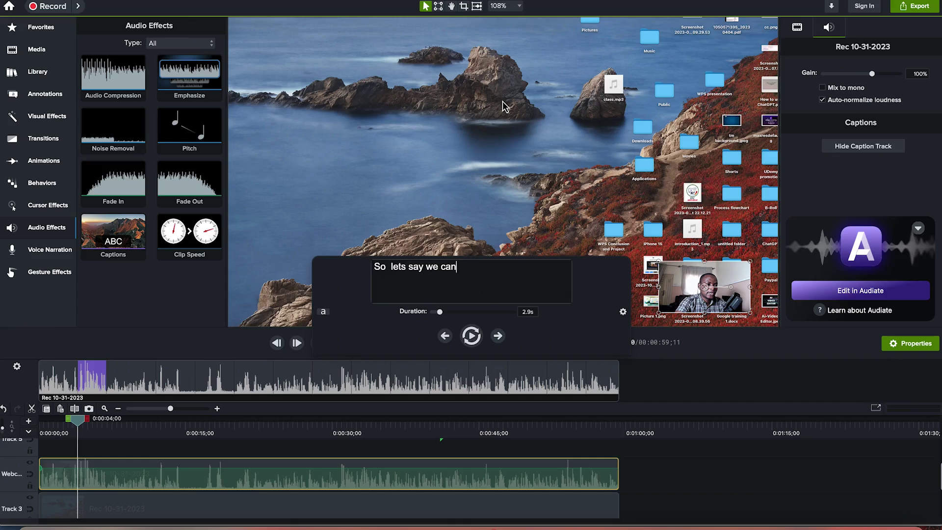
pyautogui.write(' move around accross this')
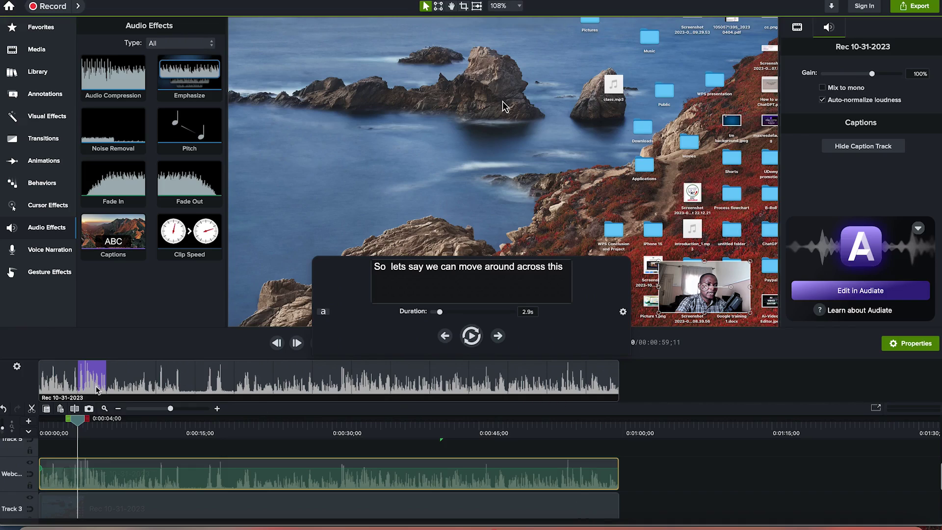
# Shorten the next caption segment, starting at 0:00:06;28, to a duration of 4.1 s
pyautogui.click(498, 337)
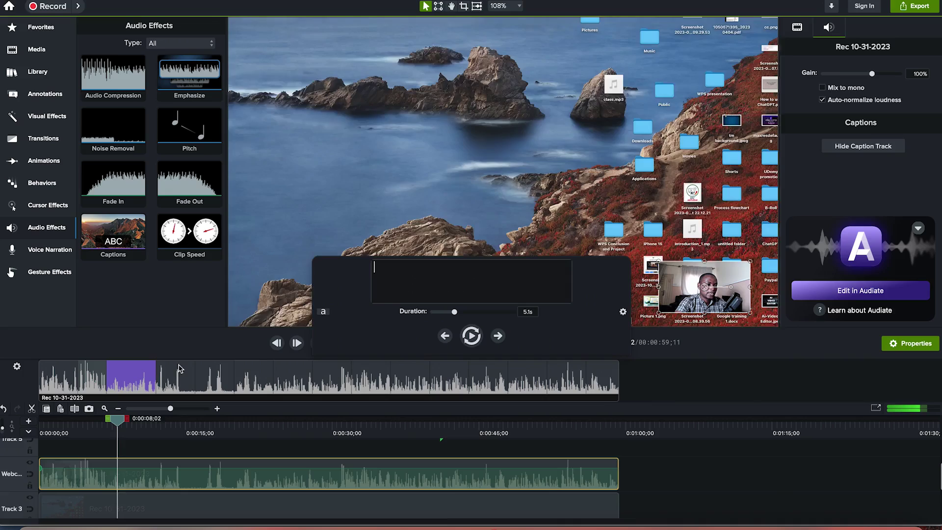
pyautogui.click(152, 380)
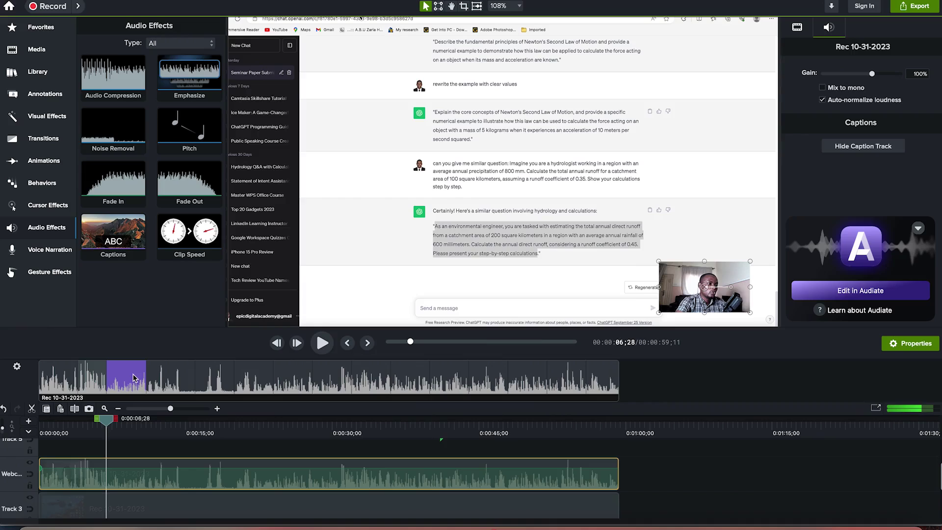
pyautogui.press('Tab')
pyautogui.click(123, 371)
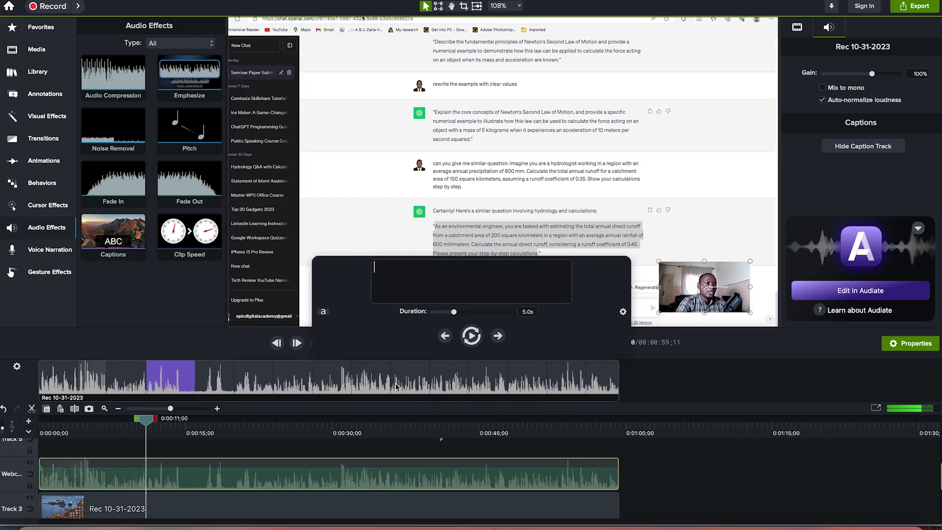
# Enter "and you can checkout this is on chatGPT if you want to open any windows" as the caption starting at 0:00:06;28
pyautogui.click(445, 336)
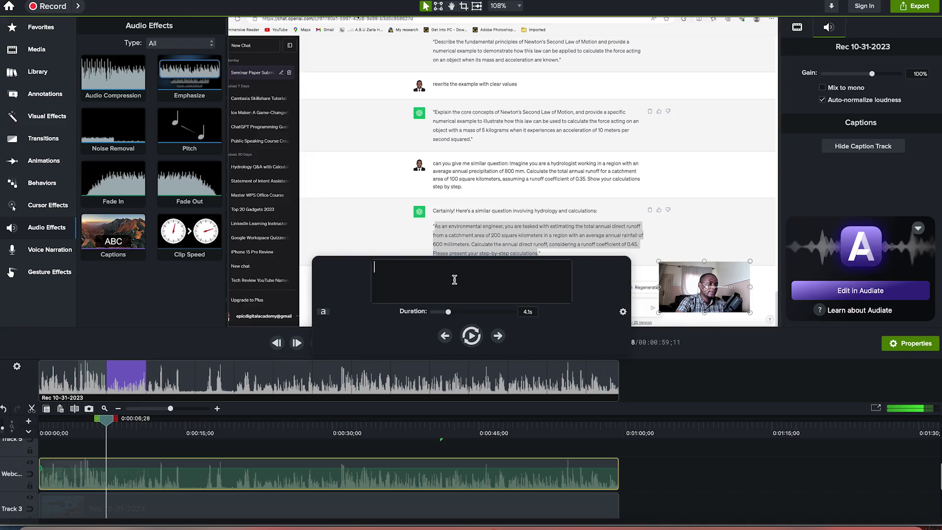
pyautogui.write('A')
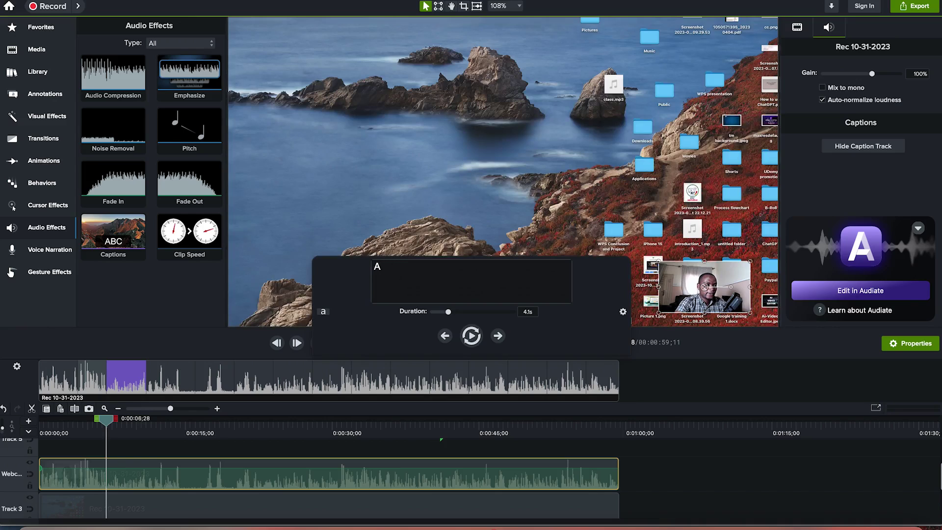
pyautogui.write('n yoand you can checkout this')
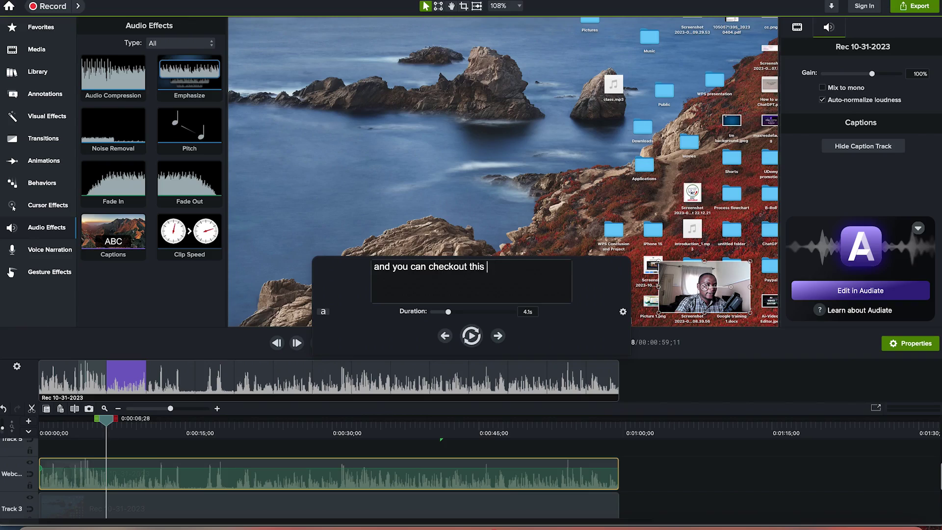
pyautogui.write(' is on chatGPT if you want to')
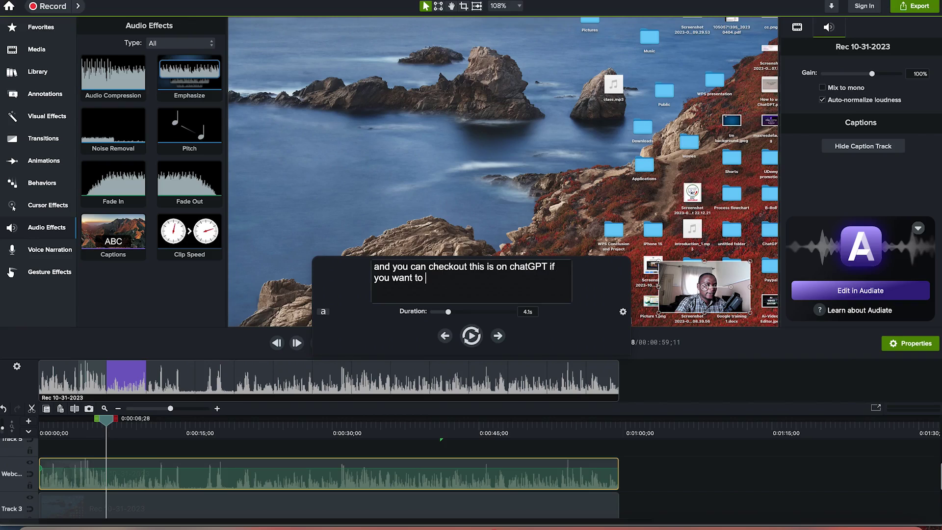
pyautogui.write(' open any windows')
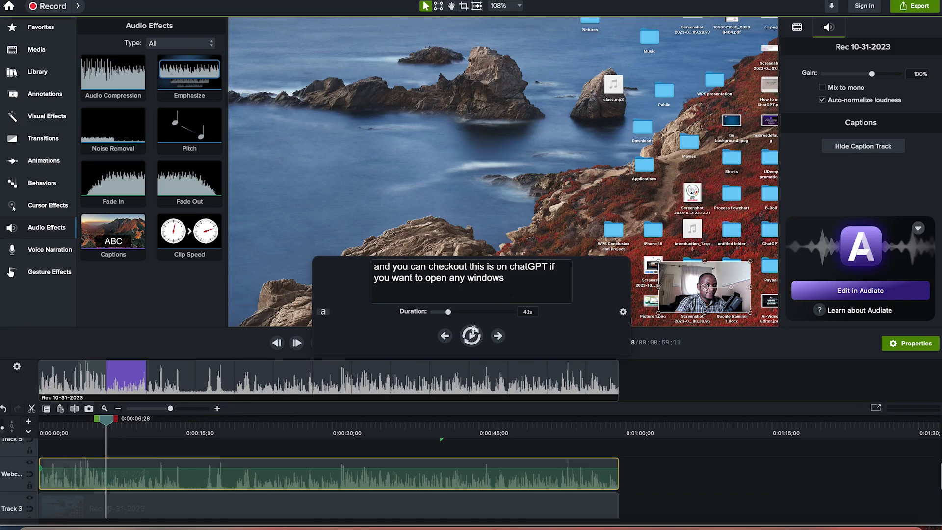
# Review the caption font, size, text color, background color and opacity settings, and accept them with Arial at size 32
pyautogui.moveTo(533, 280); pyautogui.dragTo(336, 246)
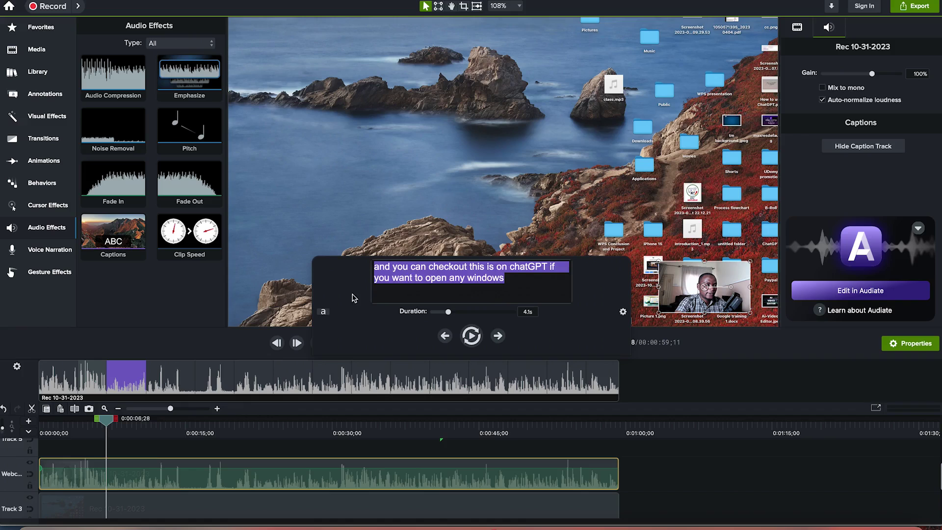
pyautogui.click(323, 313)
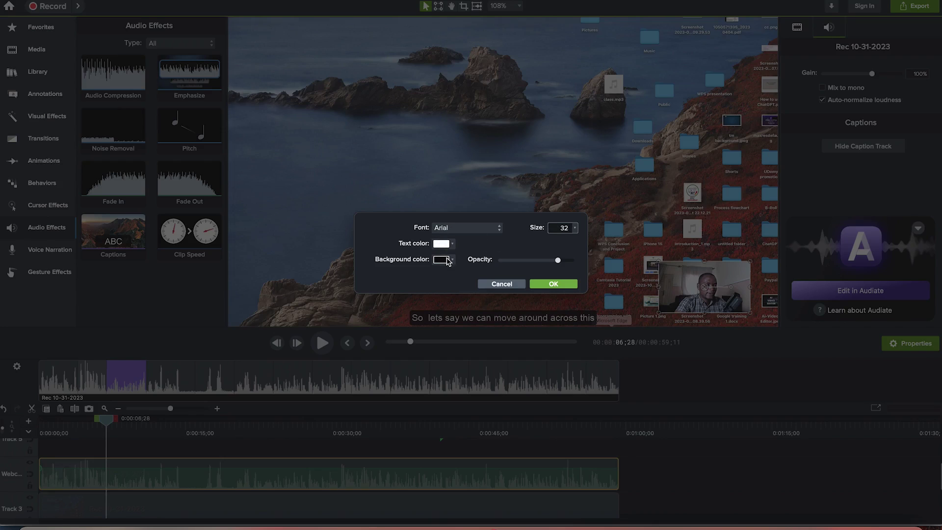
pyautogui.click(550, 286)
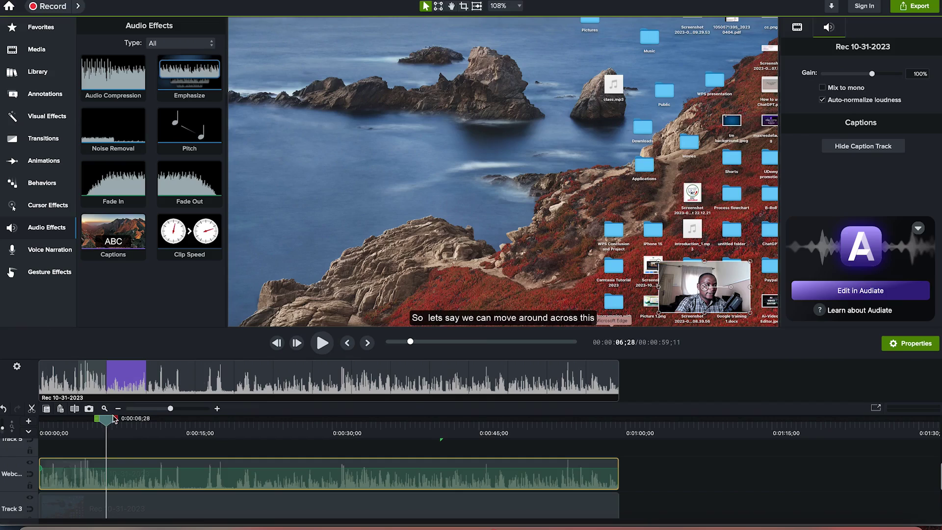
# Play back the captioned section from about 0:04 to check how the two captions follow the speech
pyautogui.moveTo(108, 423); pyautogui.dragTo(84, 423)
pyautogui.press('space')
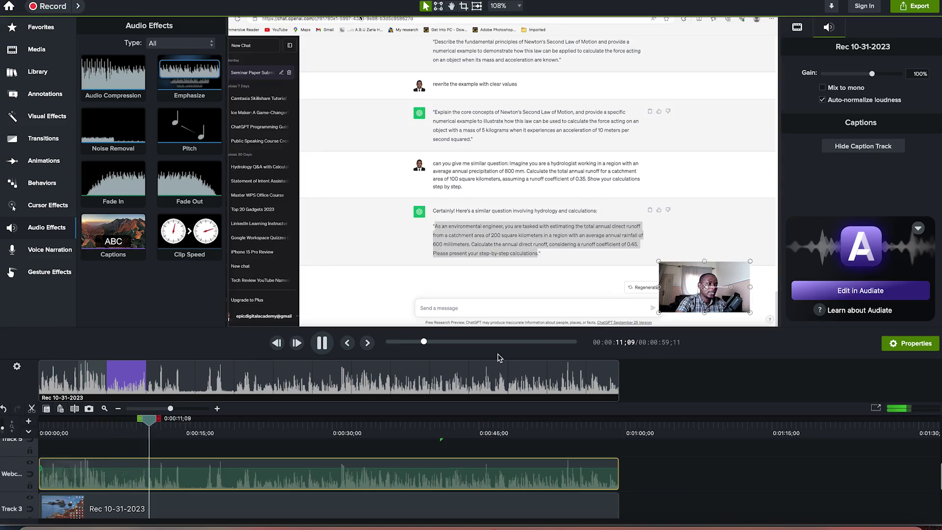
pyautogui.press('space')
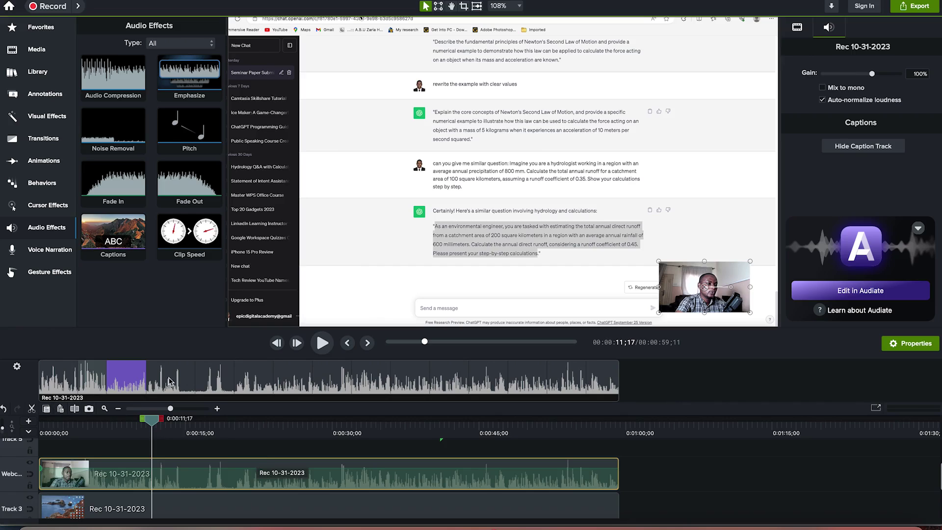
# Hide the caption view of the webcam recording
pyautogui.click(17, 367)
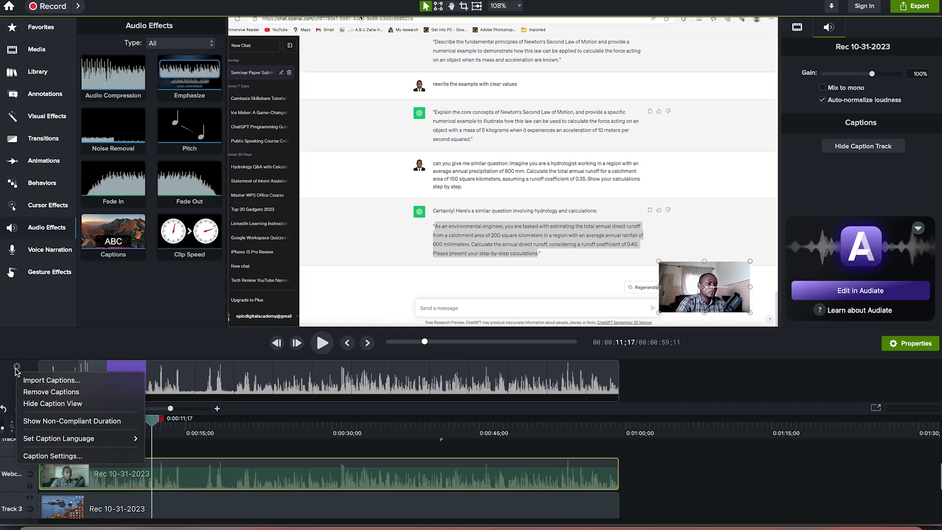
pyautogui.click(49, 404)
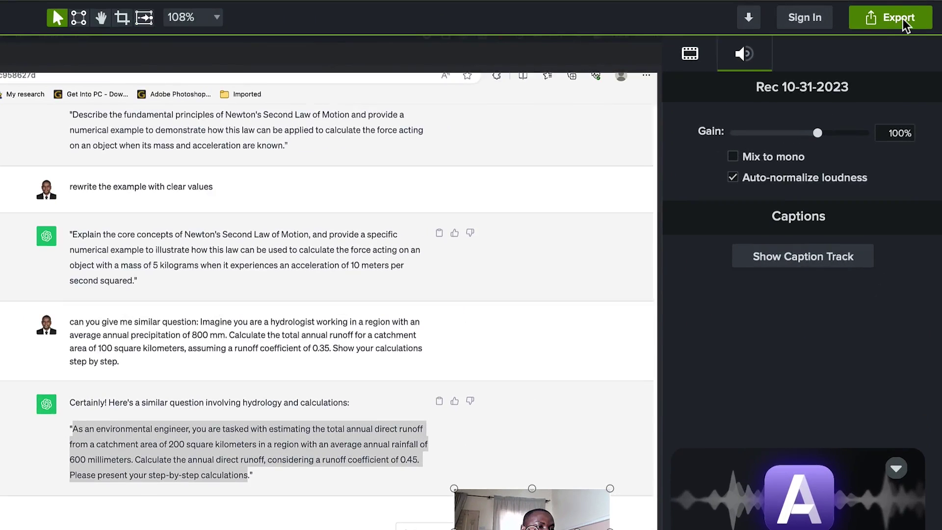
# Start a local file export named Training 1 and create a folder named Export inside YouTube Tutorial as its destination
pyautogui.click(921, 7)
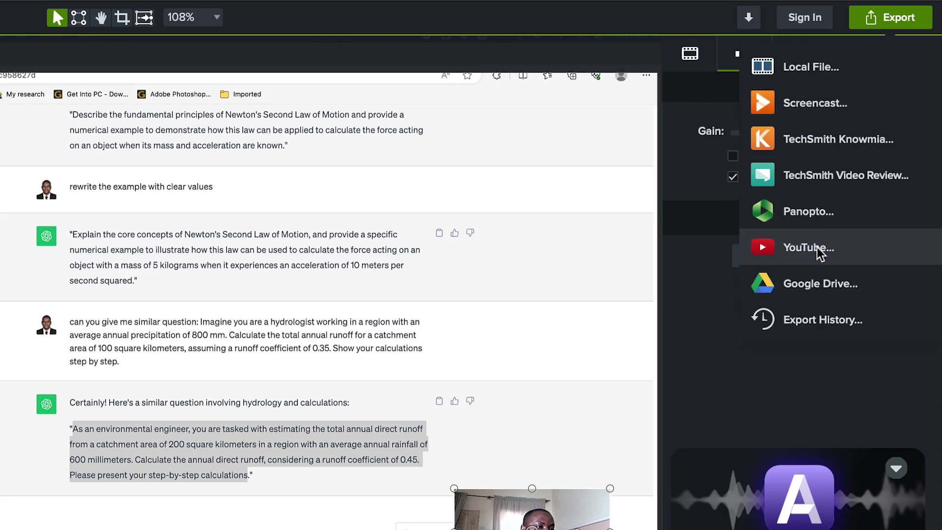
pyautogui.click(837, 65)
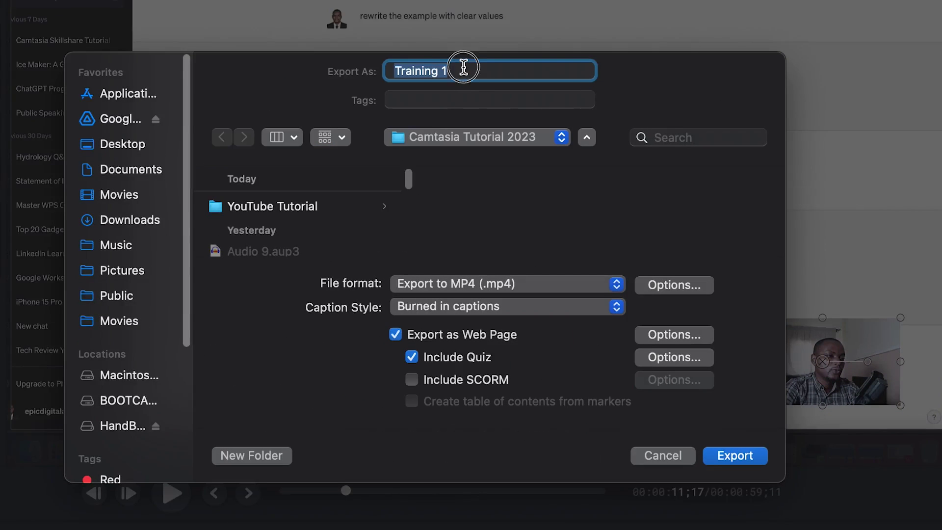
pyautogui.click(463, 67)
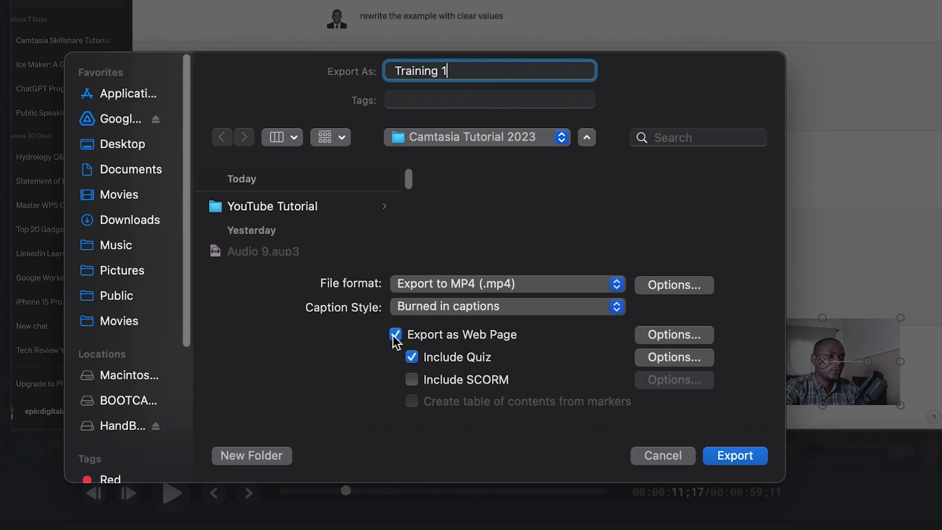
pyautogui.click(296, 214)
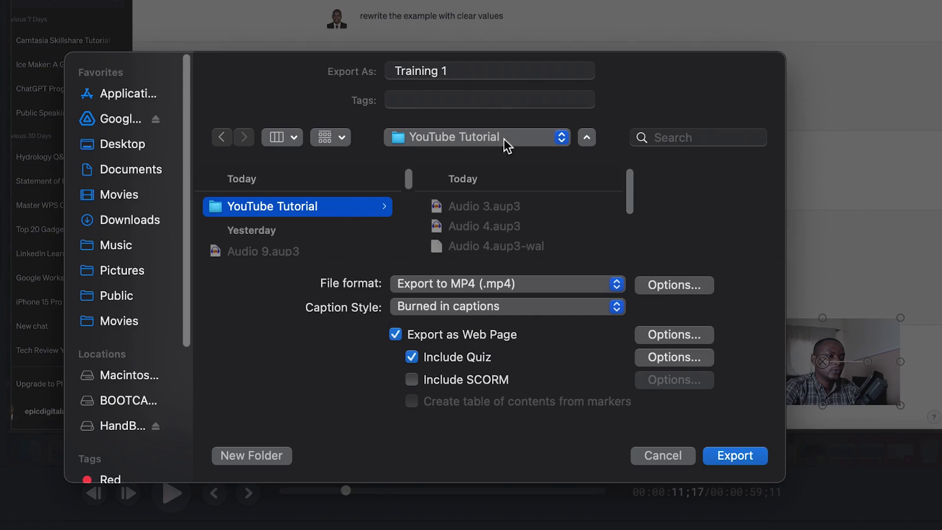
pyautogui.click(246, 457)
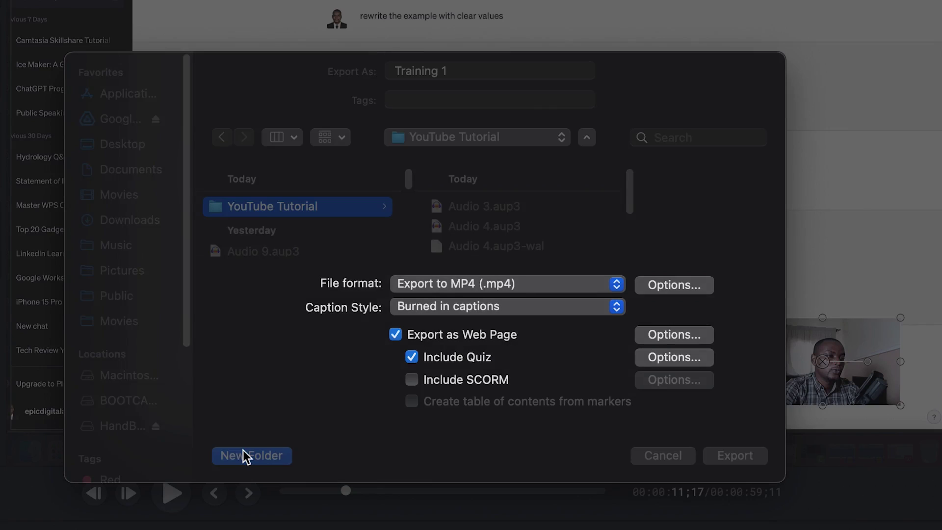
pyautogui.write('Export')
pyautogui.click(521, 312)
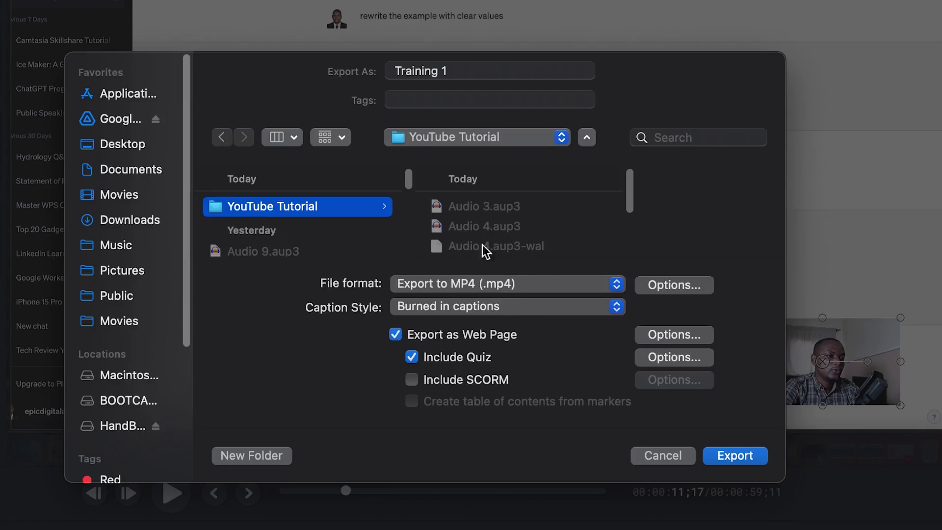
# Keep MP4 as the export file format and review its video and audio encoding options without changing them
pyautogui.click(579, 285)
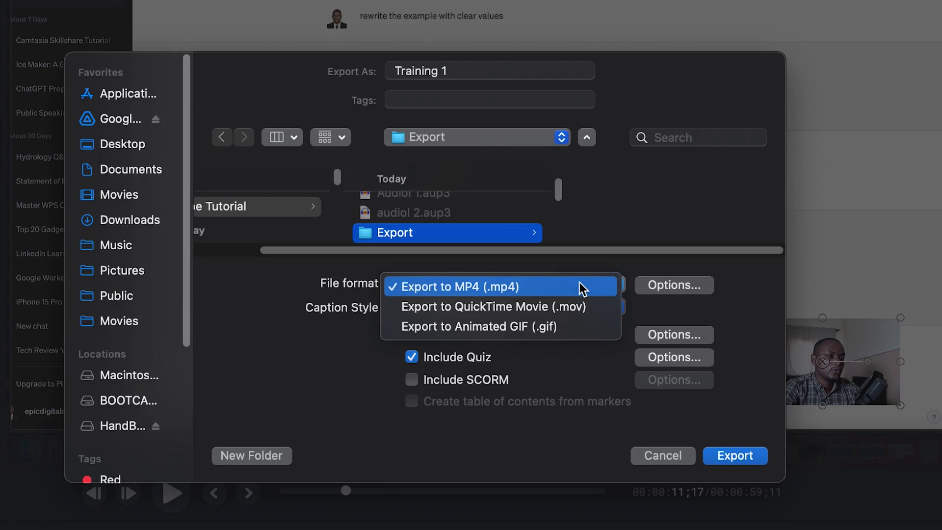
pyautogui.click(580, 286)
pyautogui.click(699, 285)
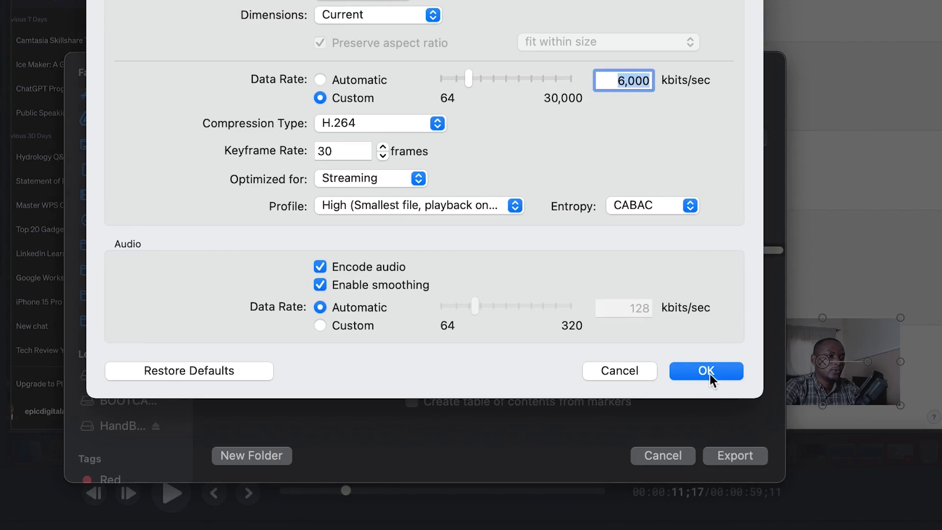
pyautogui.click(640, 373)
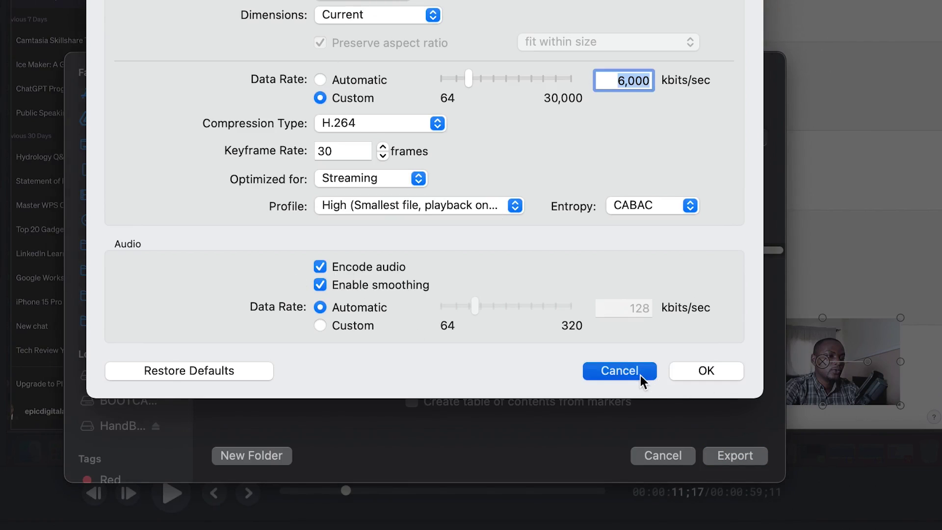